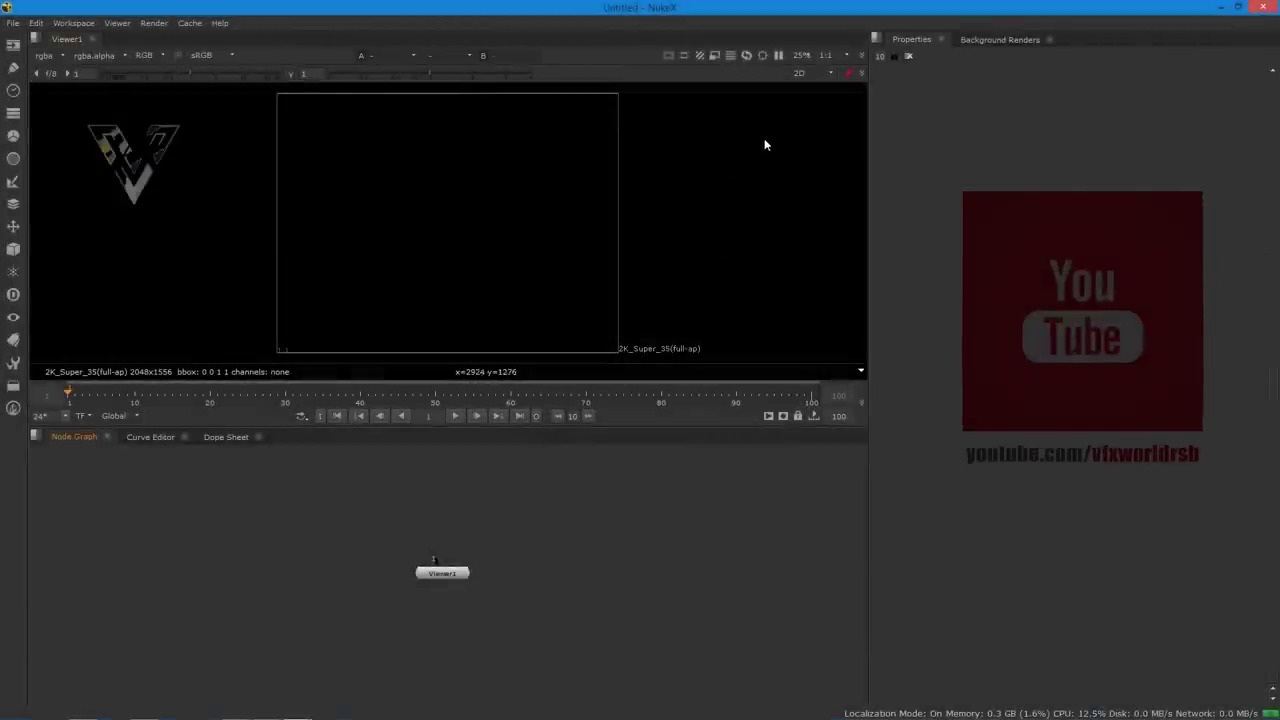
- Import the bg image from the Videos folder into the Node Graph as a Read node
{"action": "left_click_drag", "start_coordinate": [440, 574], "coordinate": [428, 579]}
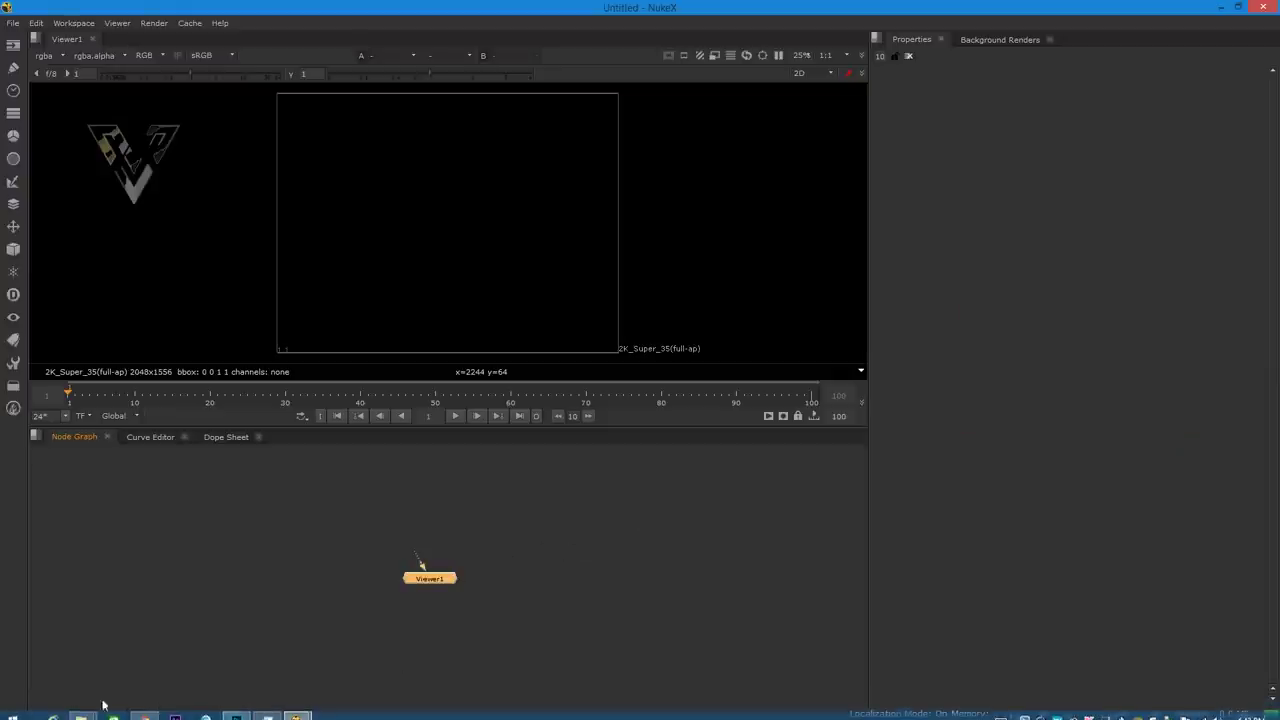
{"action": "left_click", "coordinate": [145, 709]}
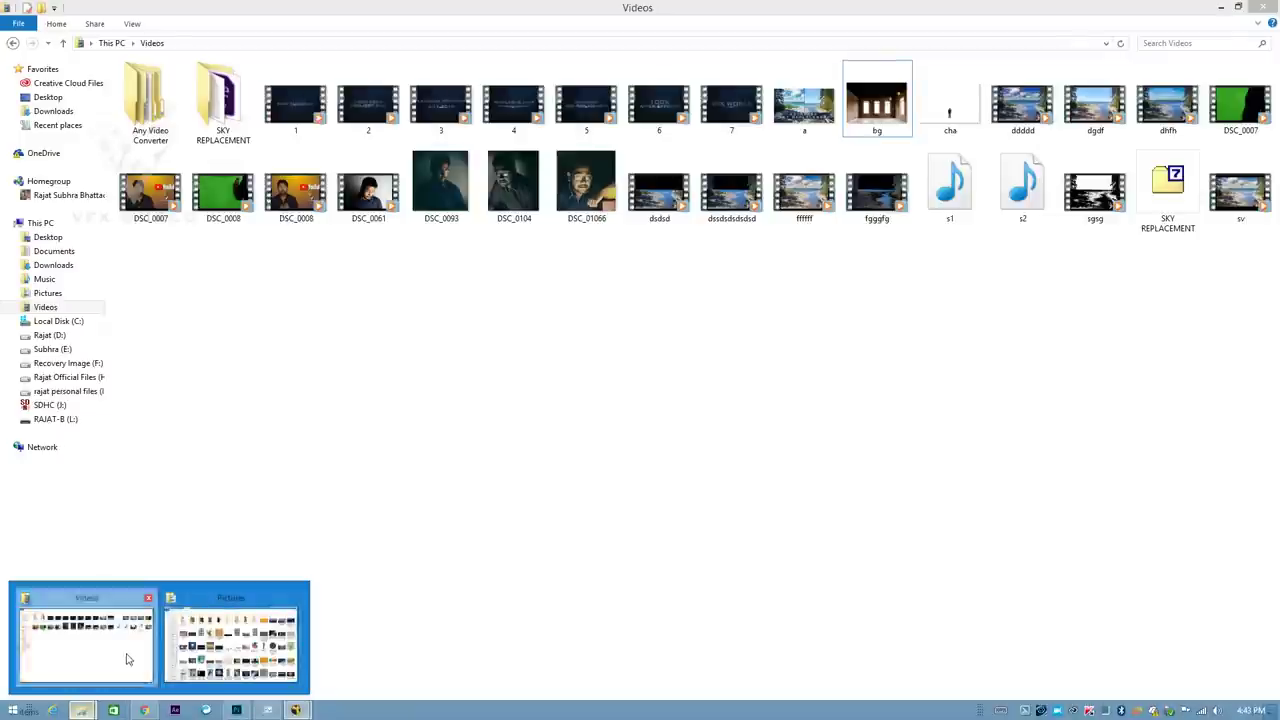
{"action": "left_click", "coordinate": [120, 657]}
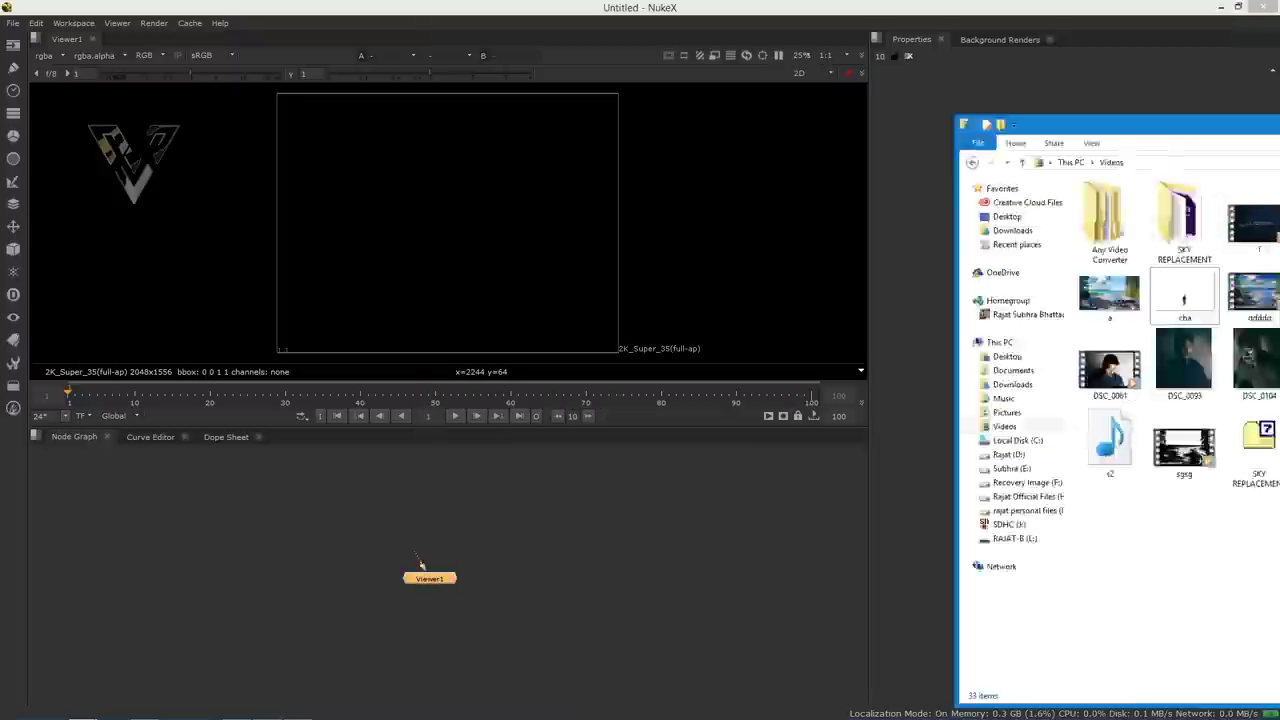
{"action": "left_click", "coordinate": [422, 568]}
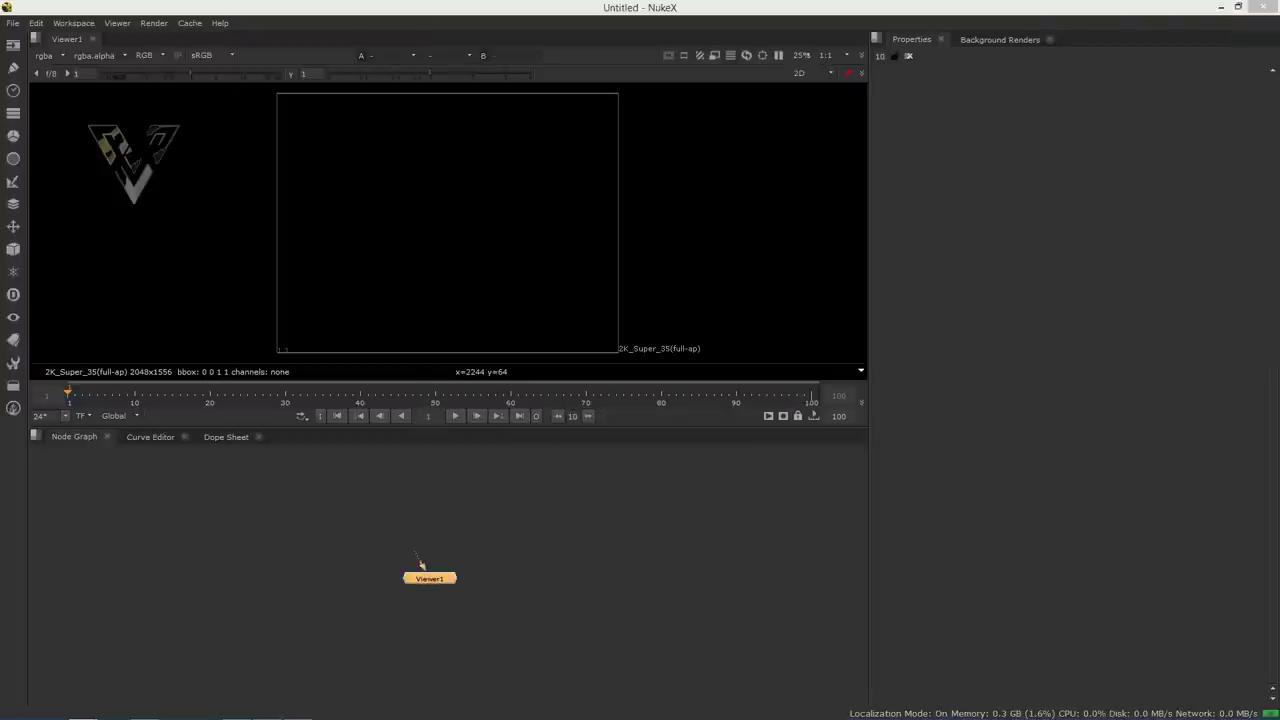
{"action": "left_click_drag", "start_coordinate": [903, 484], "coordinate": [460, 516]}
- Arrange the bg.png Read node directly above the Viewer node and connect the Viewer's input to it
{"action": "left_click_drag", "start_coordinate": [436, 579], "coordinate": [502, 621]}
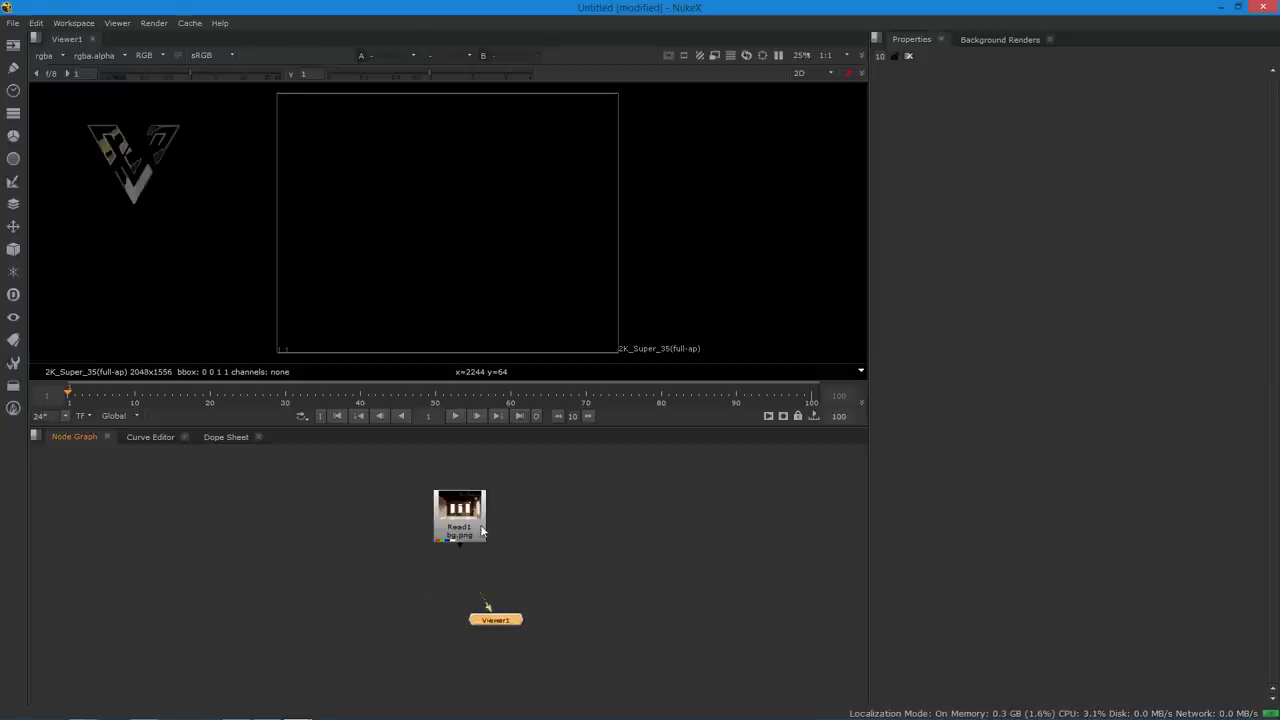
{"action": "left_click_drag", "start_coordinate": [466, 523], "coordinate": [491, 520]}
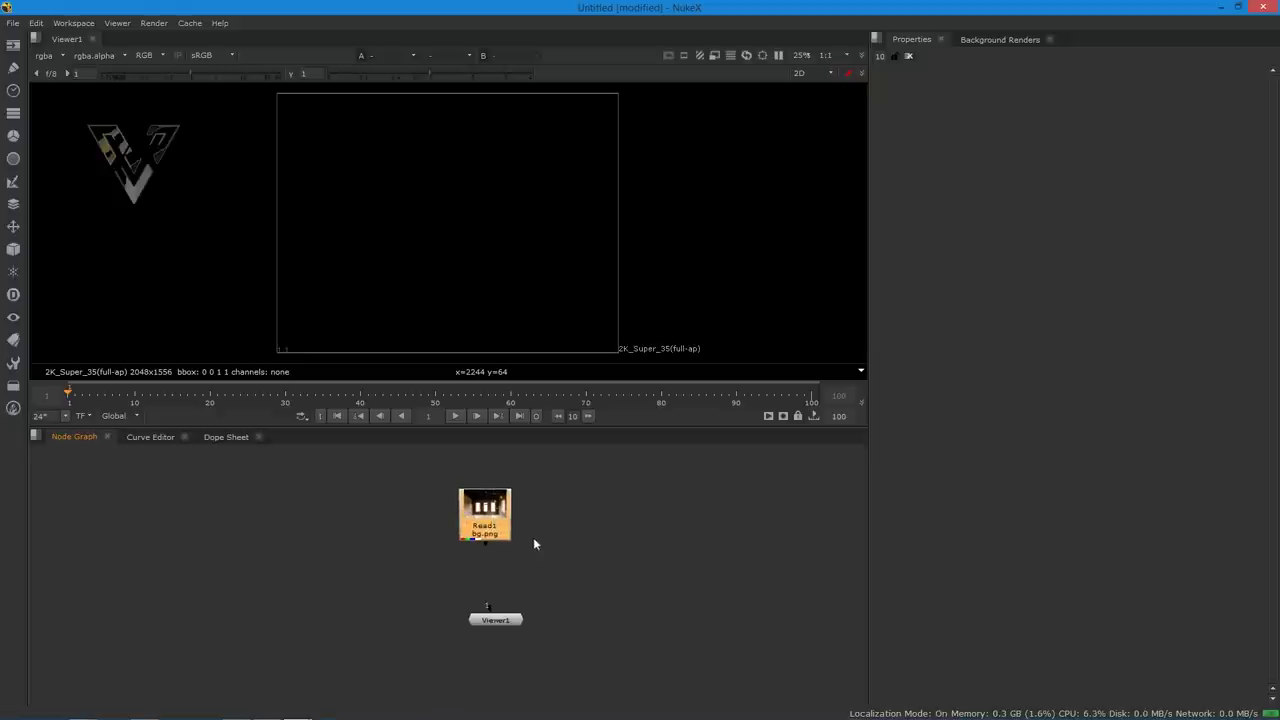
{"action": "left_click_drag", "start_coordinate": [506, 523], "coordinate": [519, 526]}
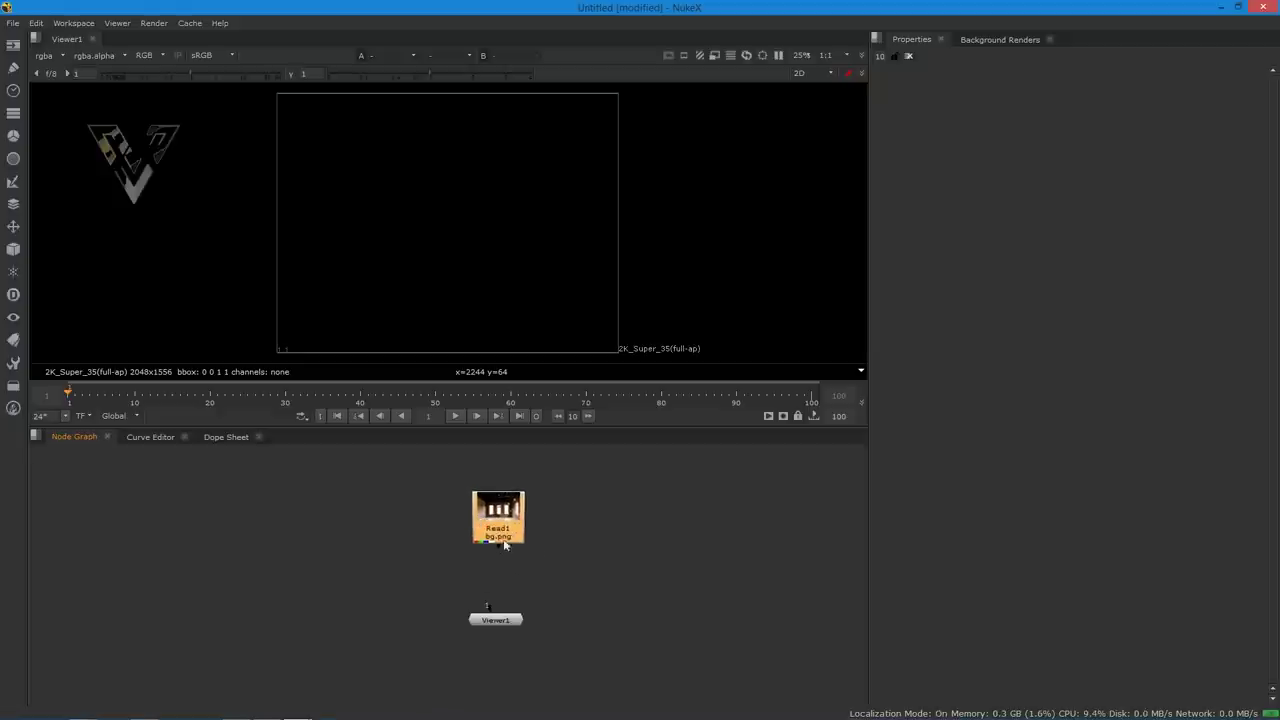
{"action": "left_click_drag", "start_coordinate": [487, 607], "coordinate": [498, 525]}
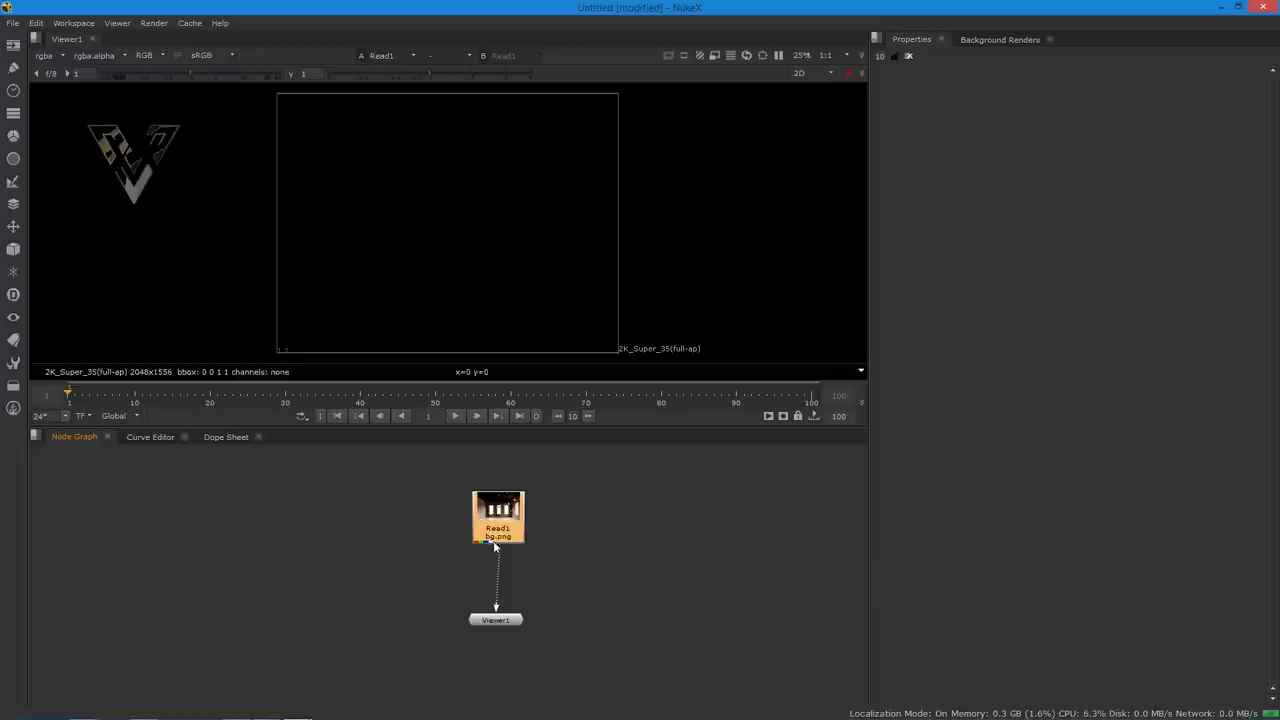
{"action": "key", "text": "f"}
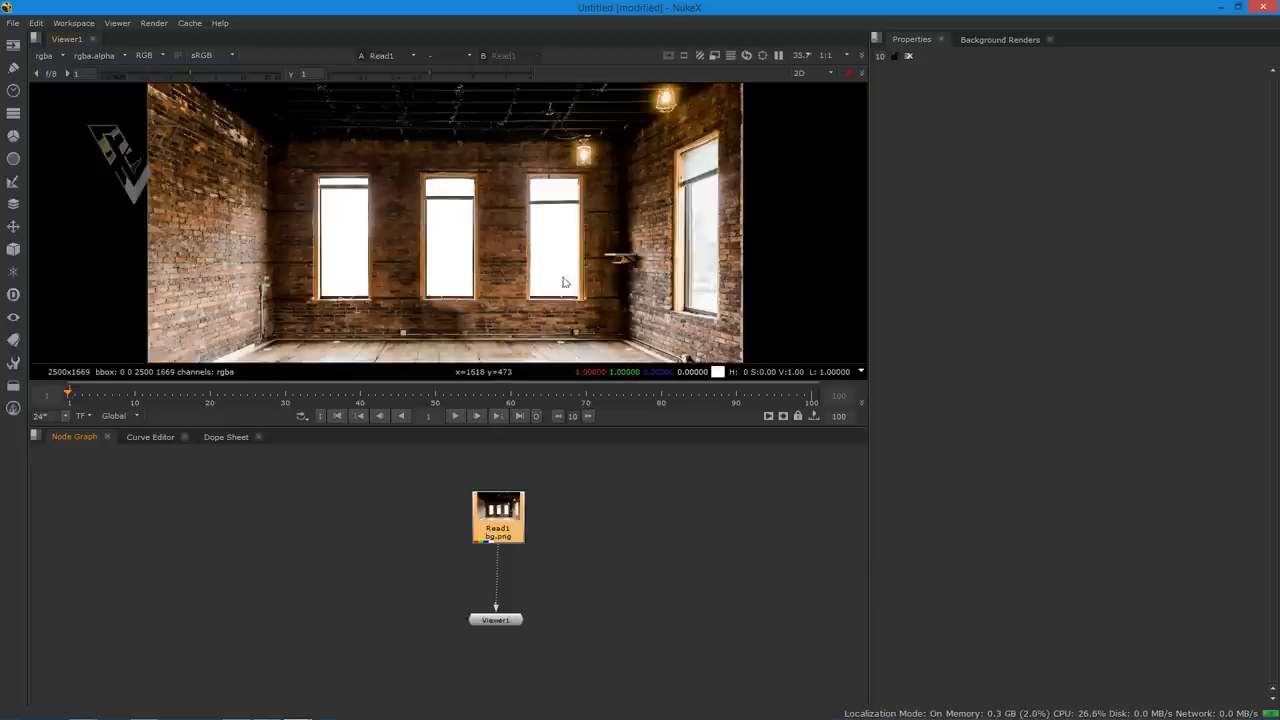
{"action": "left_click_drag", "start_coordinate": [498, 537], "coordinate": [503, 534]}
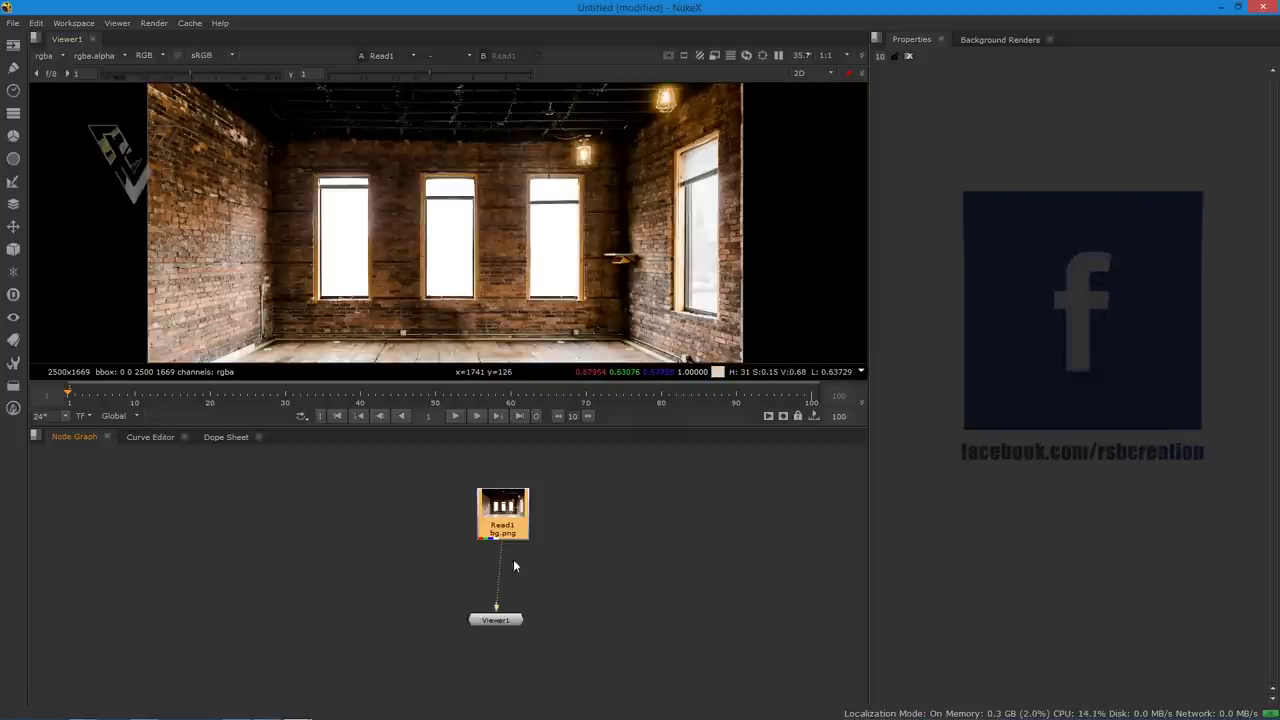
{"action": "left_click_drag", "start_coordinate": [507, 523], "coordinate": [500, 519]}
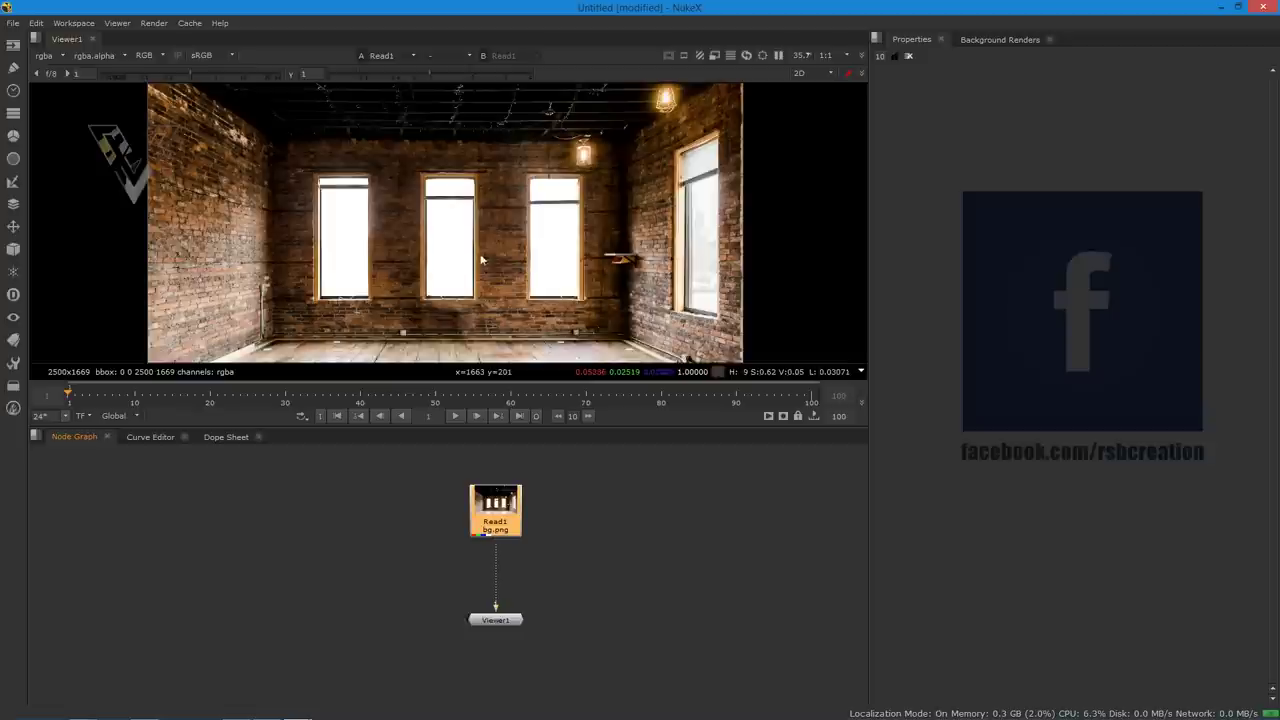
{"action": "key", "text": "f"}
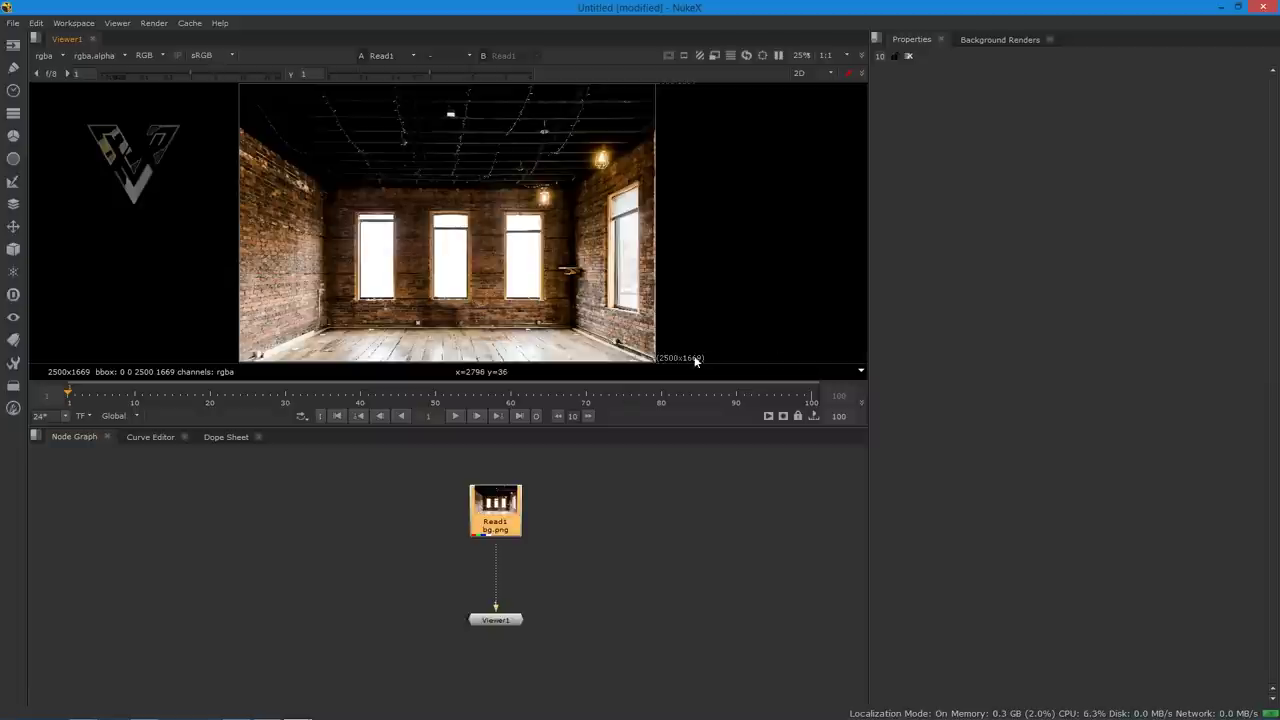
- Set the project's full size format to 2500x1669 to match the background image
{"action": "left_click", "coordinate": [649, 542]}
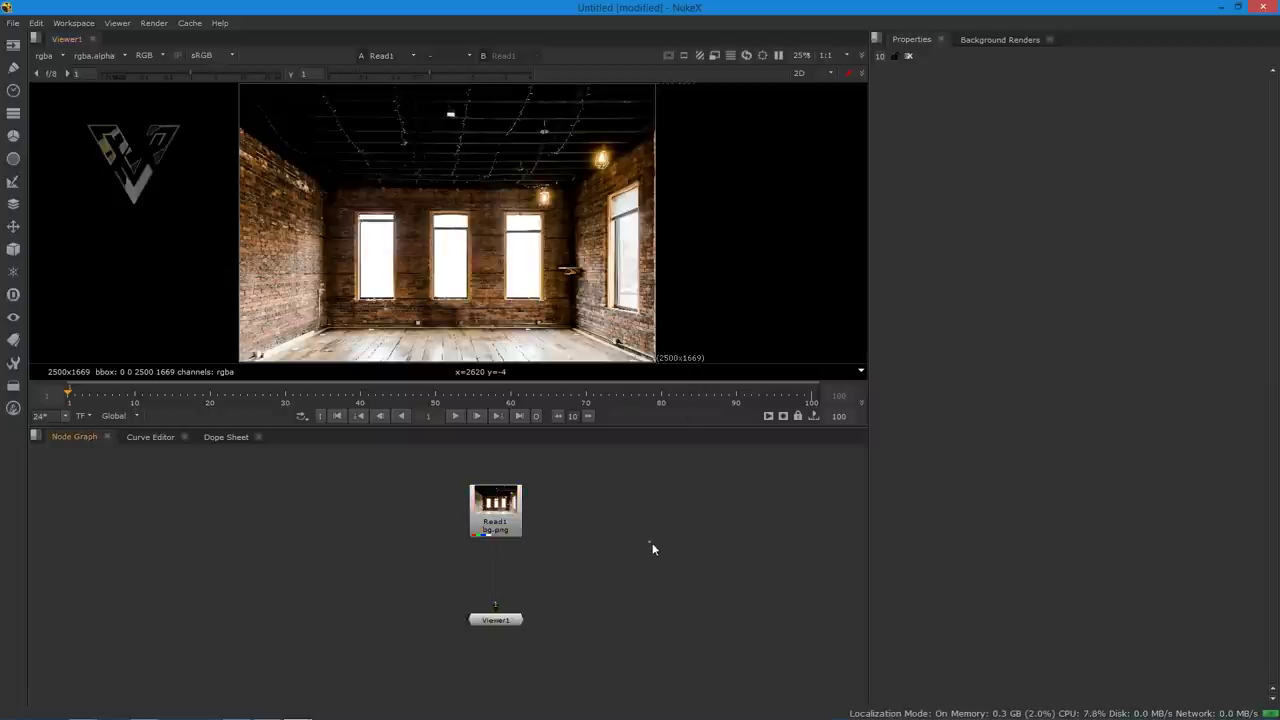
{"action": "key", "text": "s"}
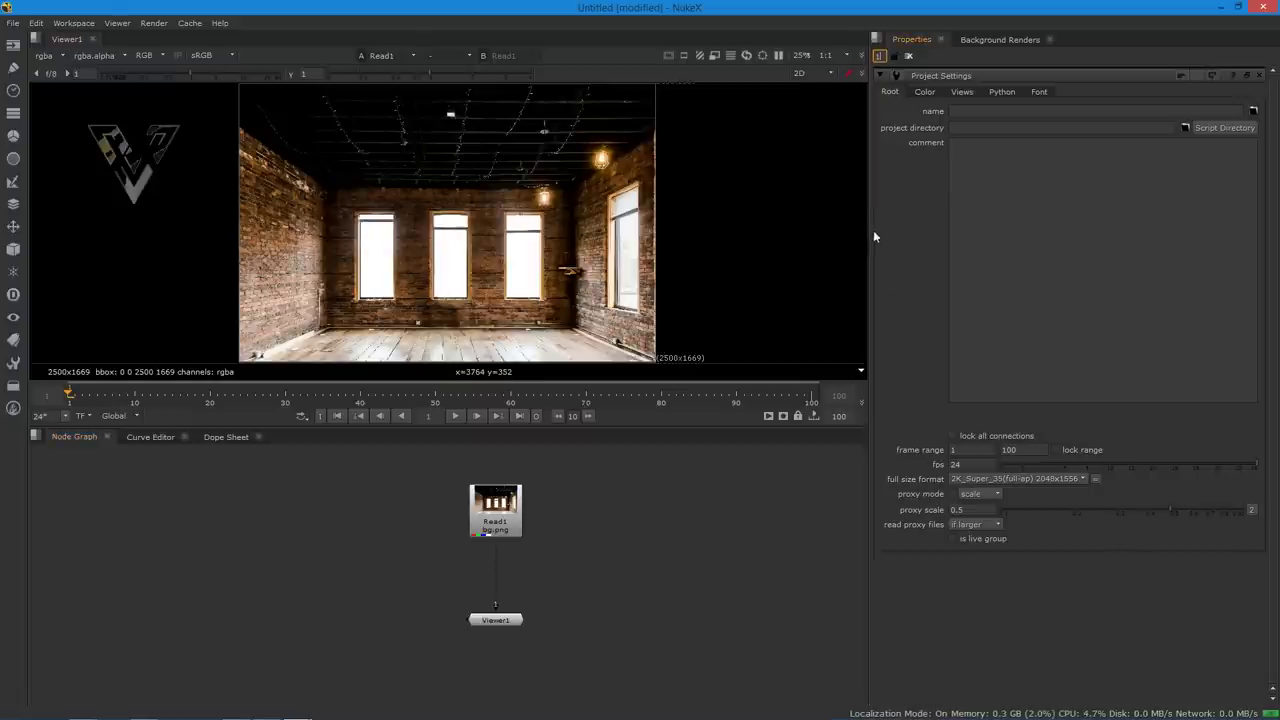
{"action": "left_click", "coordinate": [775, 558]}
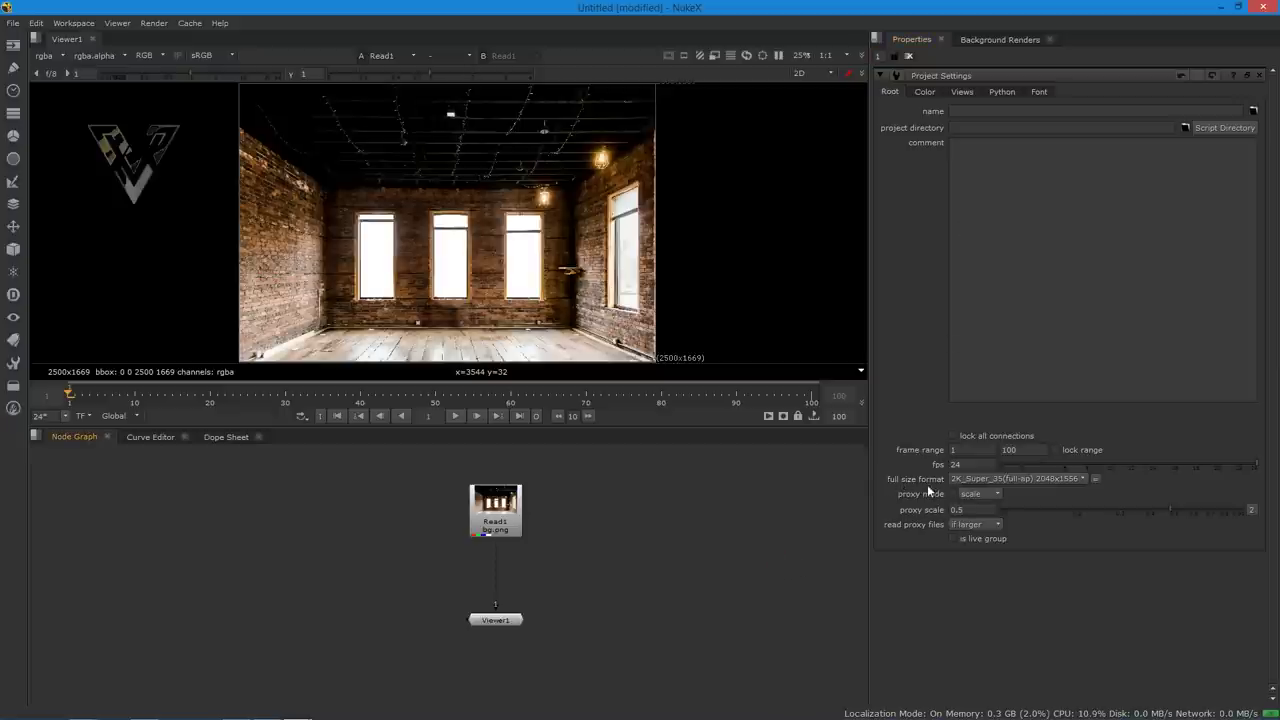
{"action": "left_click", "coordinate": [988, 479]}
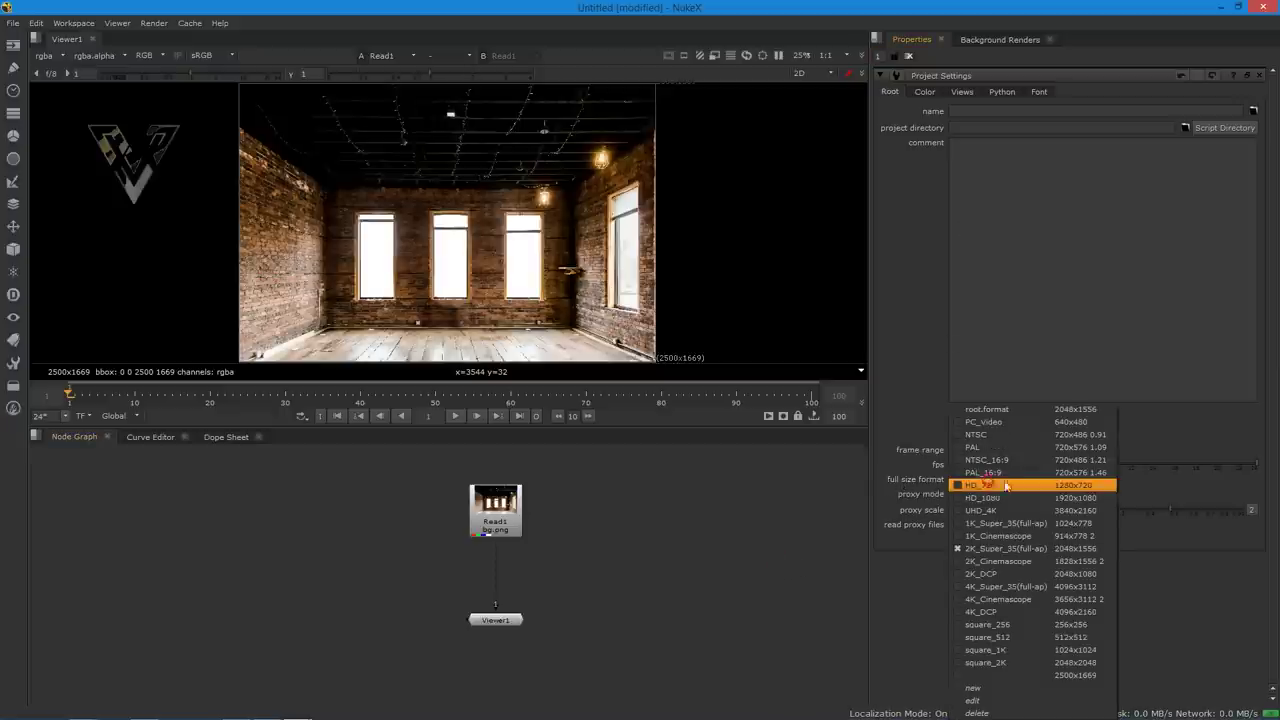
{"action": "left_click", "coordinate": [1059, 677]}
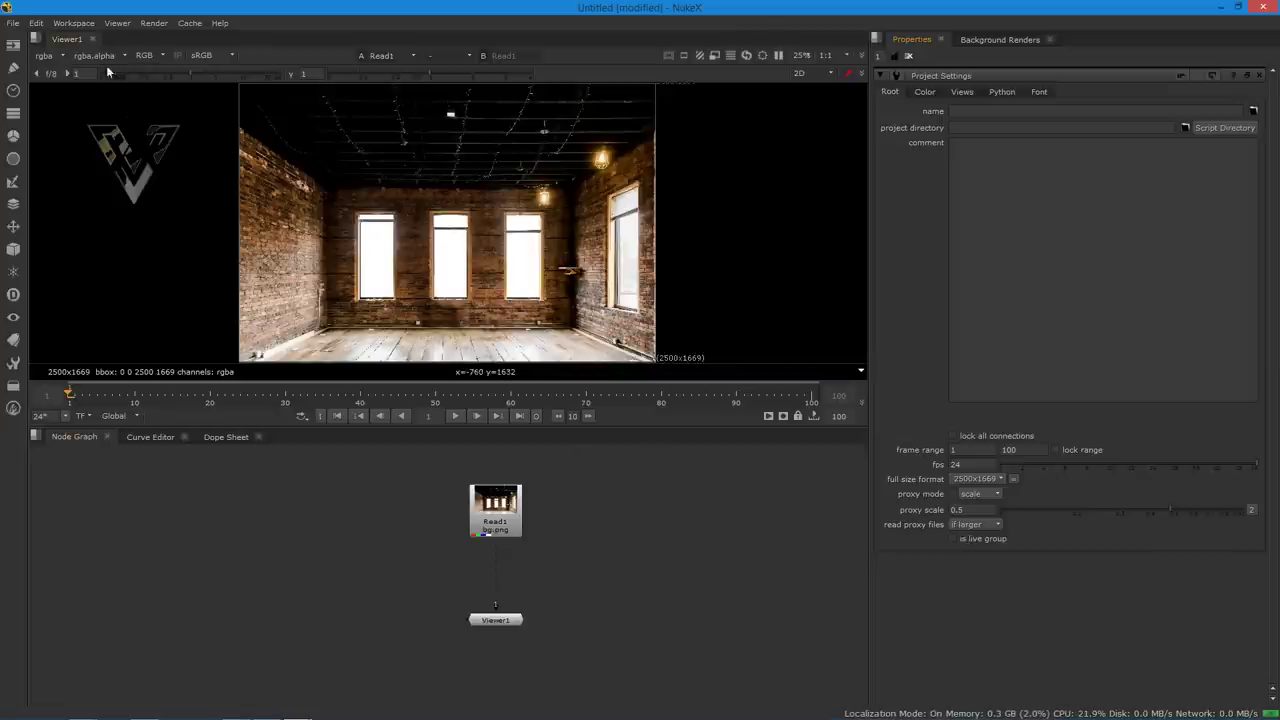
- Switch the interface layout to the LargeViewer workspace
{"action": "left_click", "coordinate": [77, 23]}
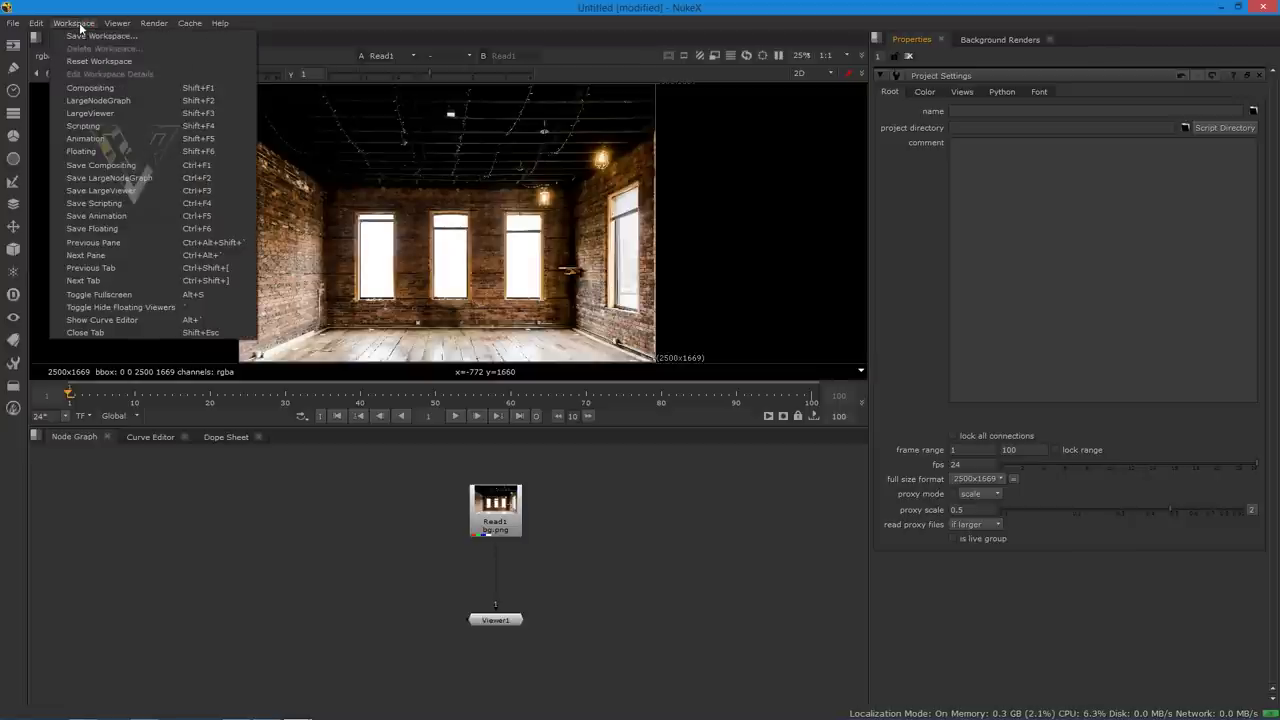
{"action": "left_click", "coordinate": [116, 23]}
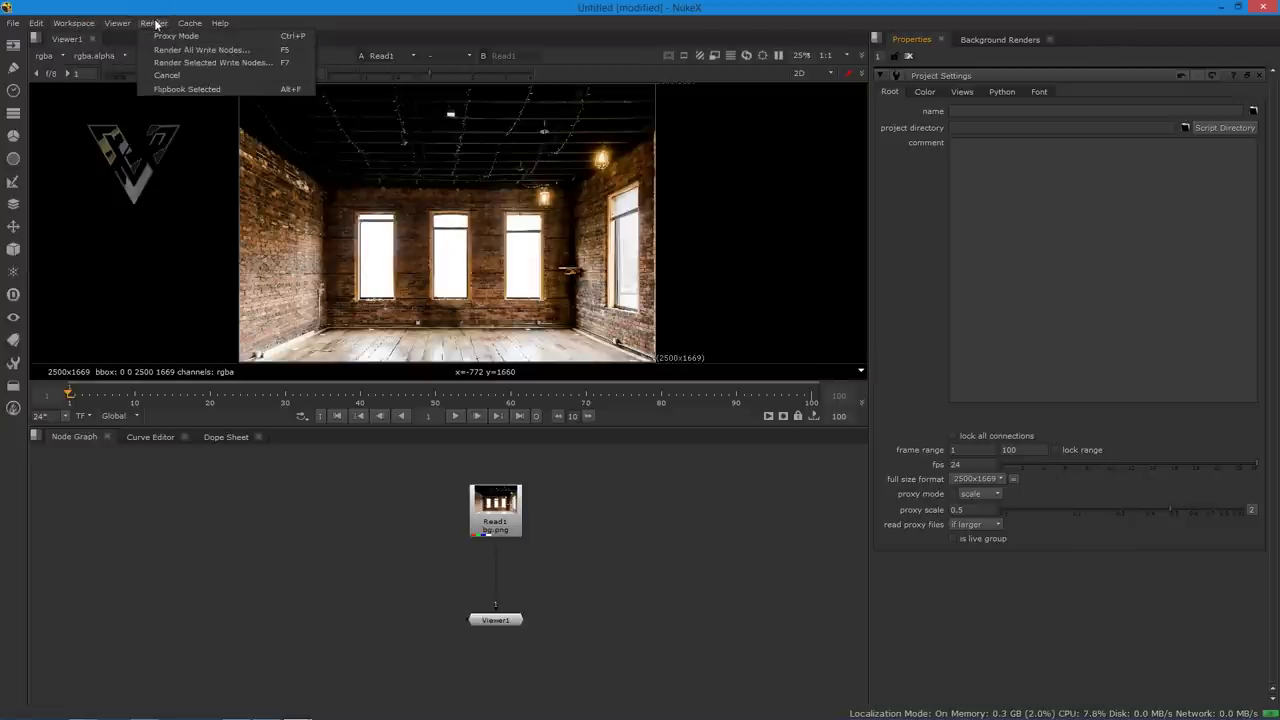
{"action": "mouse_move", "coordinate": [75, 23]}
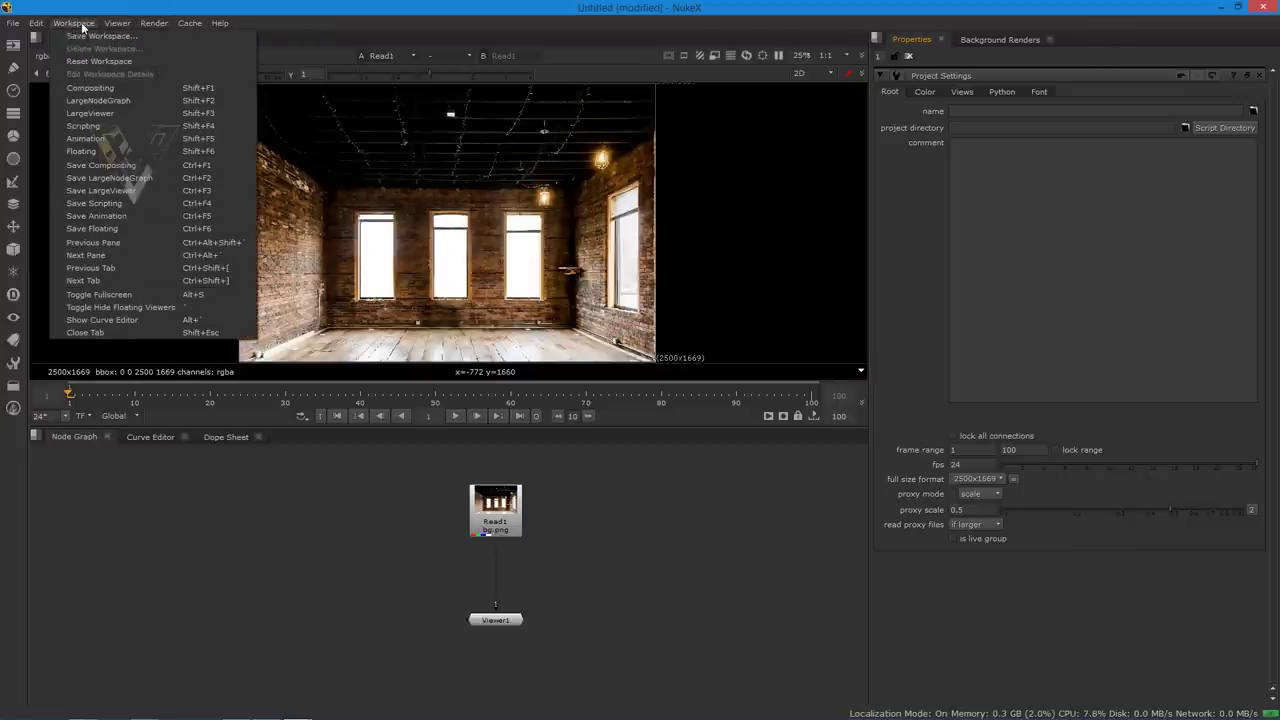
{"action": "left_click", "coordinate": [104, 117]}
{"action": "key", "text": "f"}
{"action": "scroll", "coordinate": [474, 377], "scroll_direction": "down", "scroll_amount": 3}
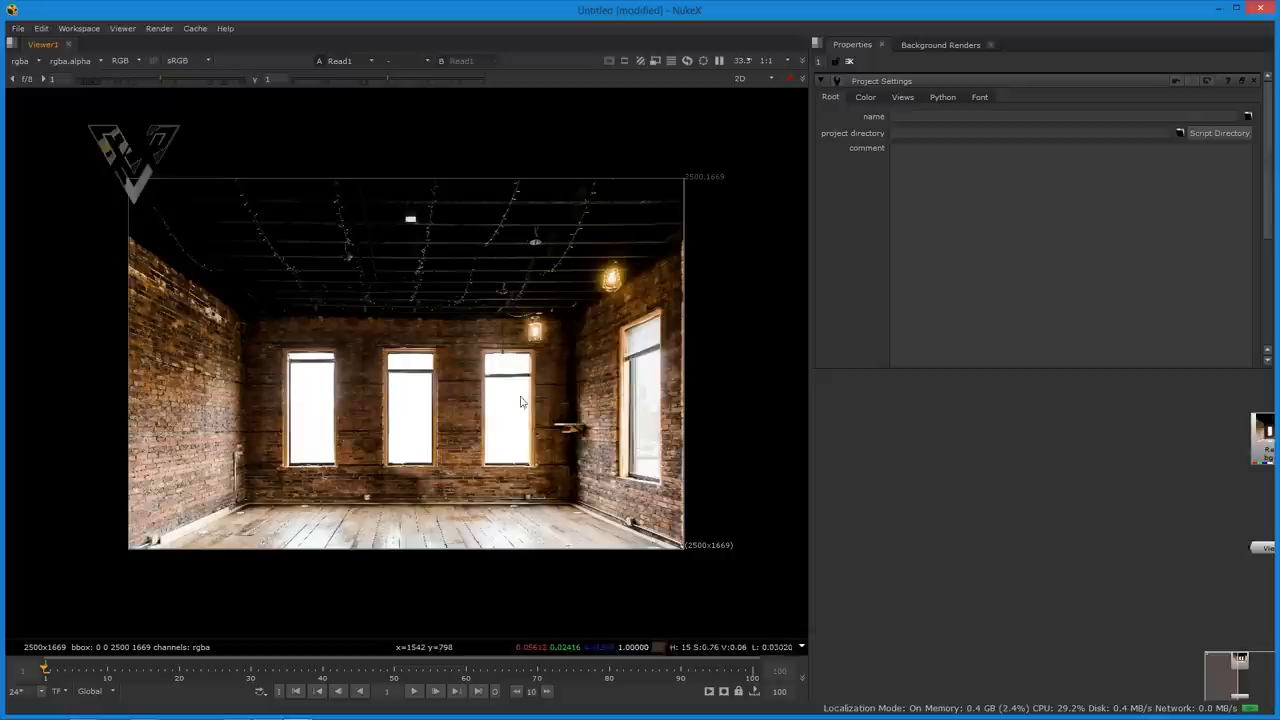
{"action": "key", "text": "f"}
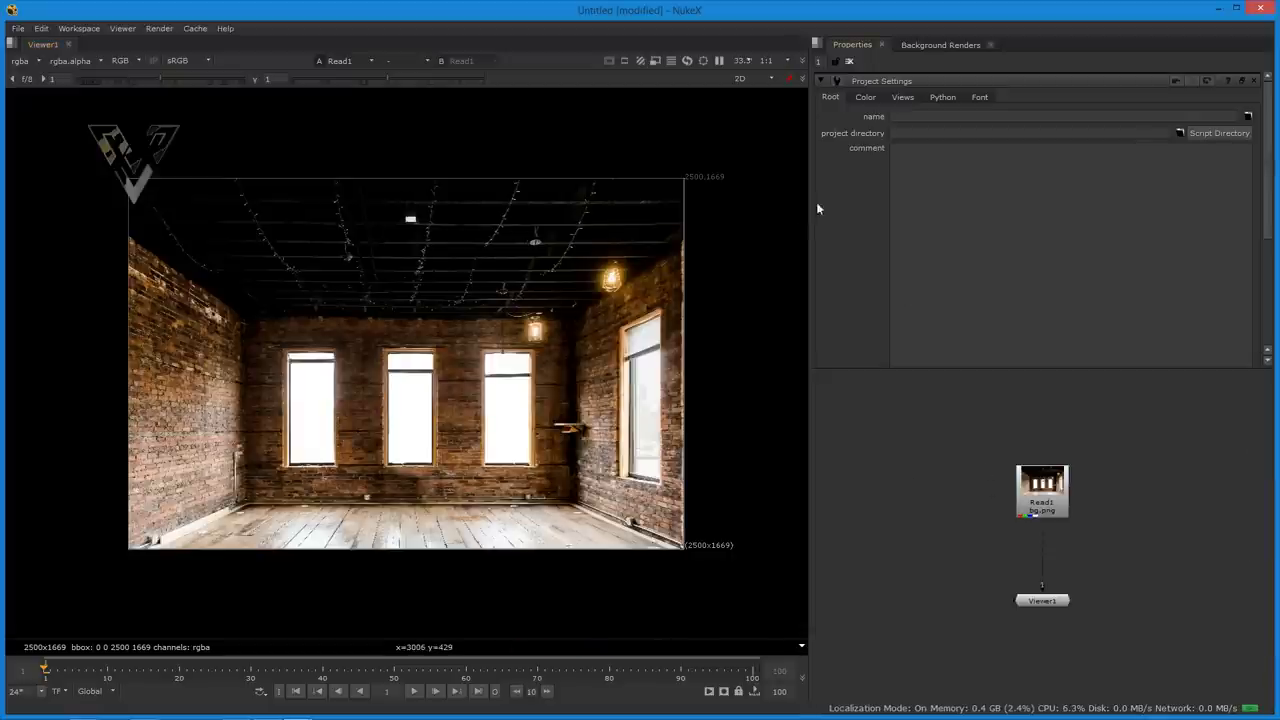
- Save the comp to the Desktop folder under the name "project 3d"
{"action": "left_click", "coordinate": [18, 29]}
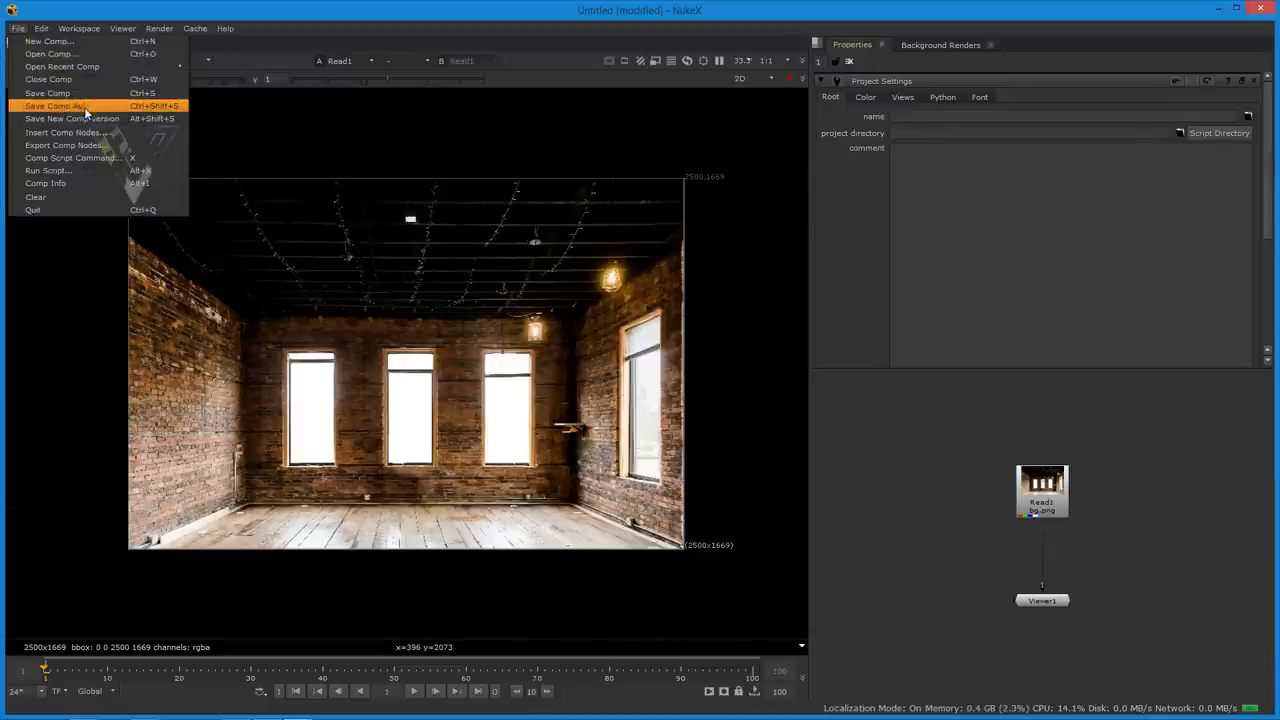
{"action": "left_click", "coordinate": [85, 107]}
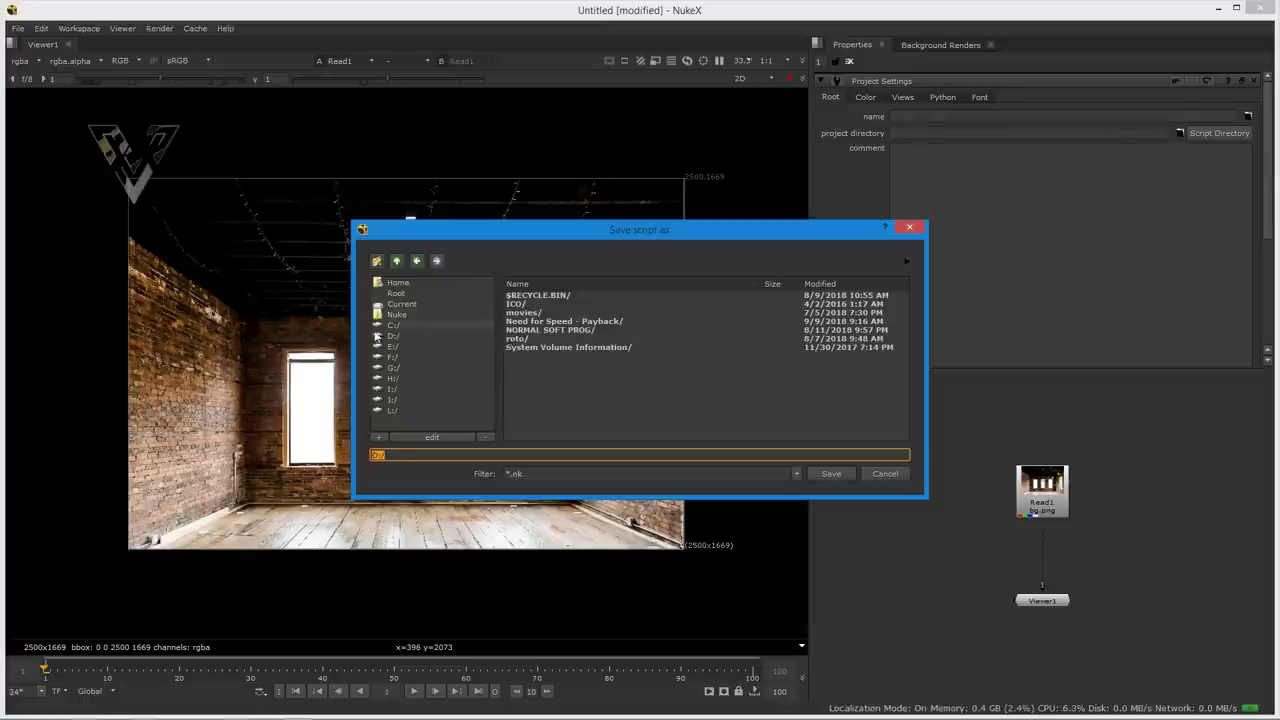
{"action": "left_click", "coordinate": [404, 286]}
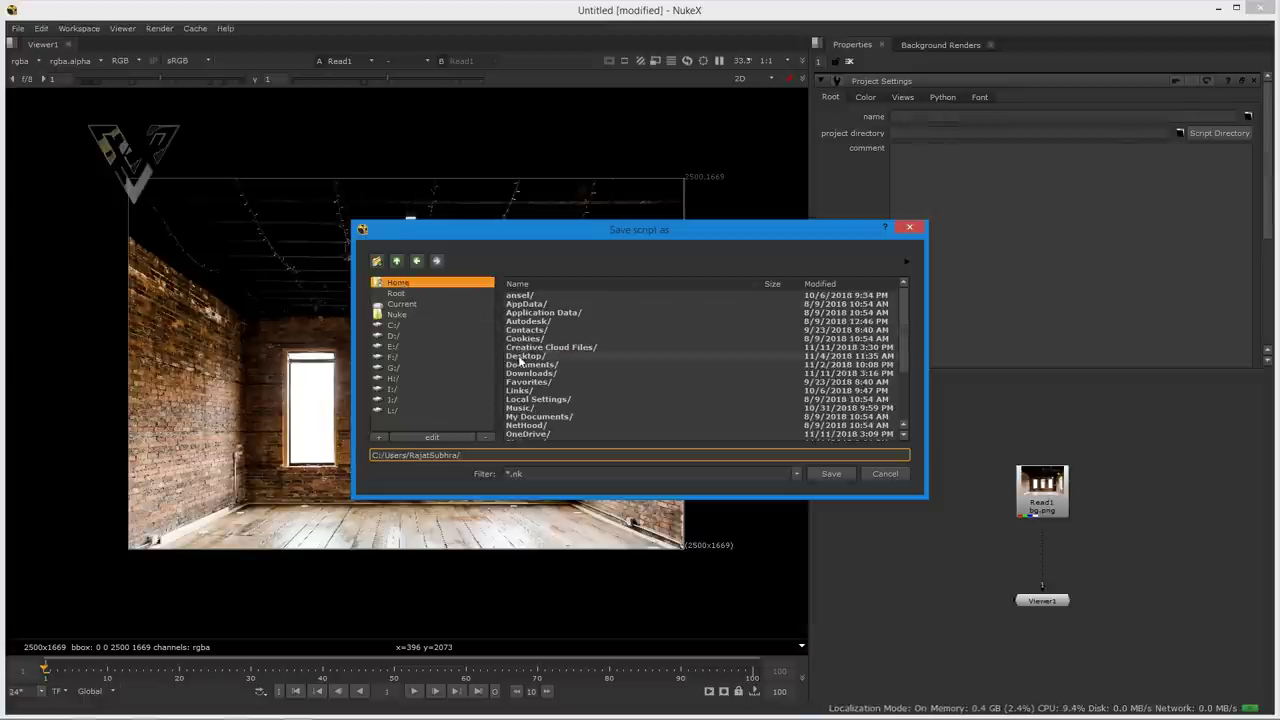
{"action": "double_click", "coordinate": [530, 363]}
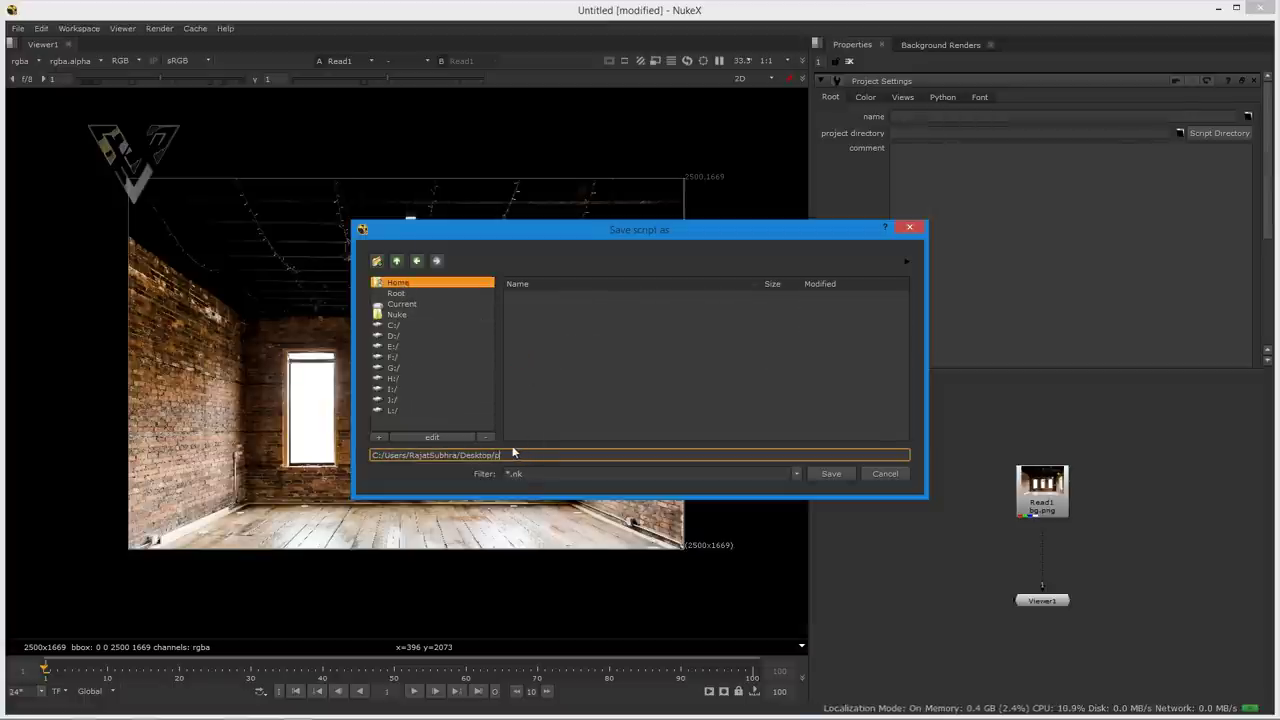
{"action": "type", "text": "prog"}
{"action": "type", "text": "ect 3d"}
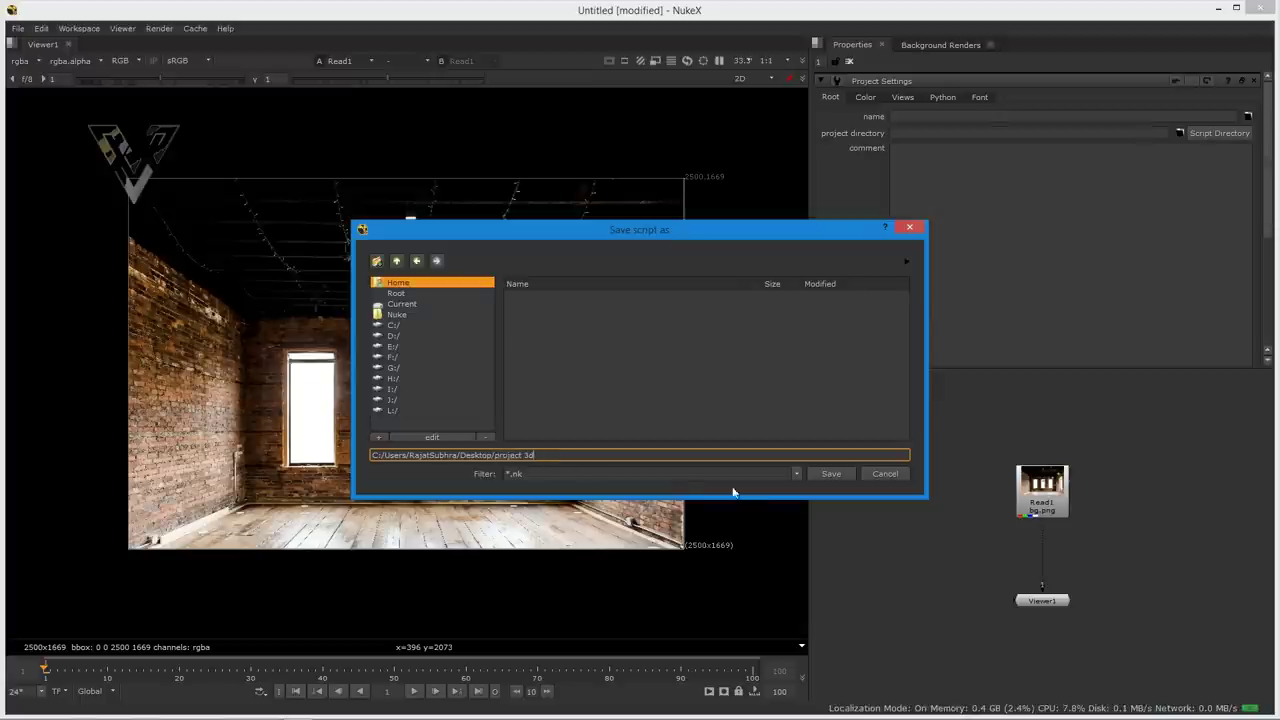
{"action": "left_click", "coordinate": [853, 478]}
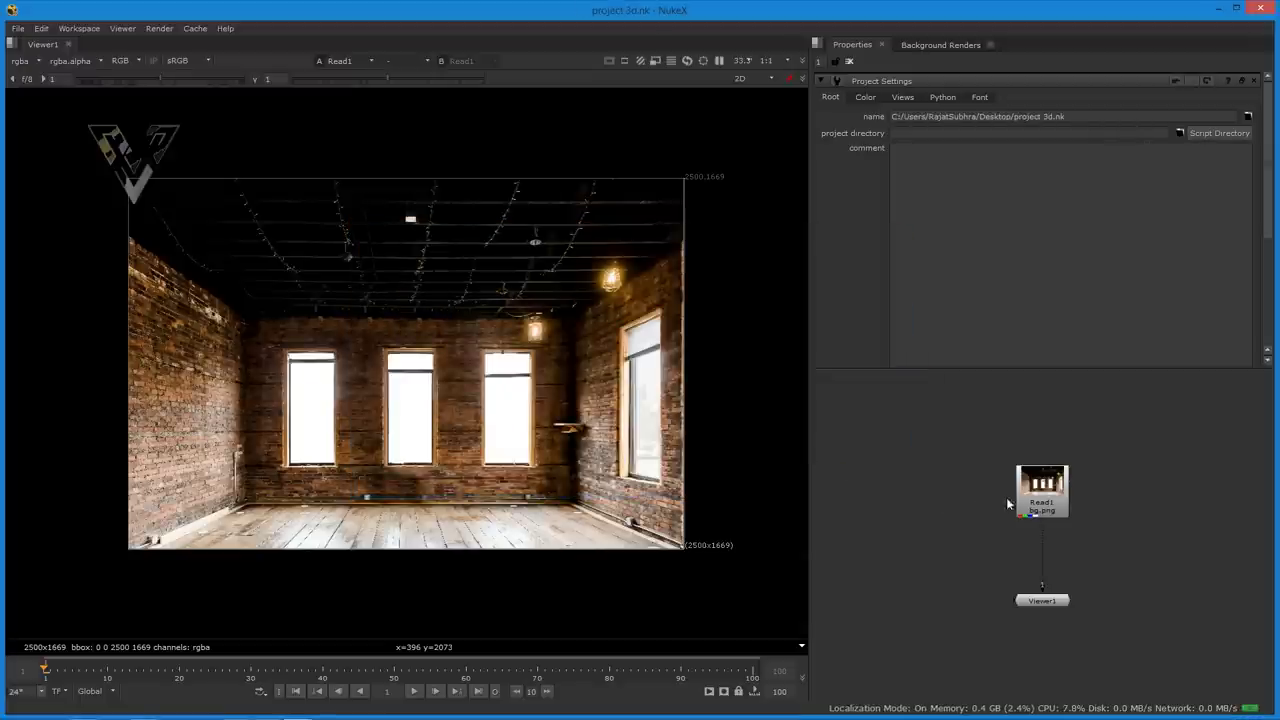
- Move the bg.png Read node slightly higher above the Viewer node and maximize the application window
{"action": "left_click_drag", "start_coordinate": [1057, 507], "coordinate": [1057, 490]}
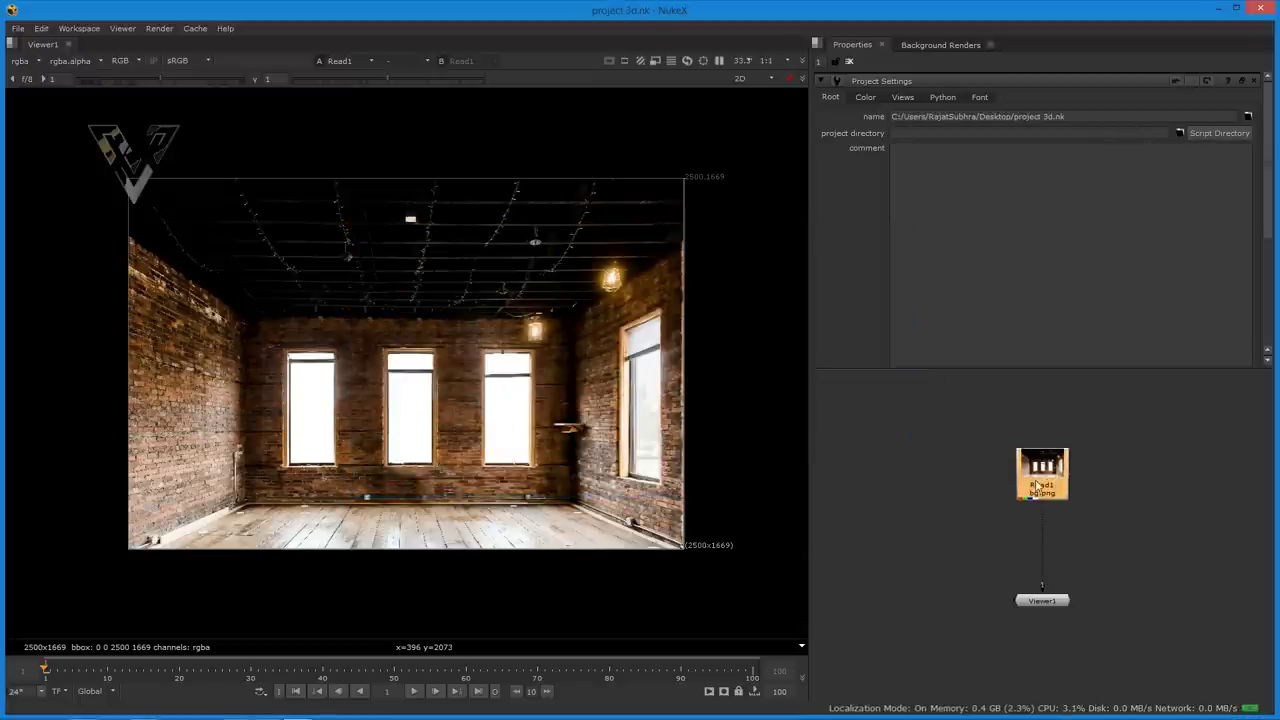
{"action": "left_click", "coordinate": [911, 527]}
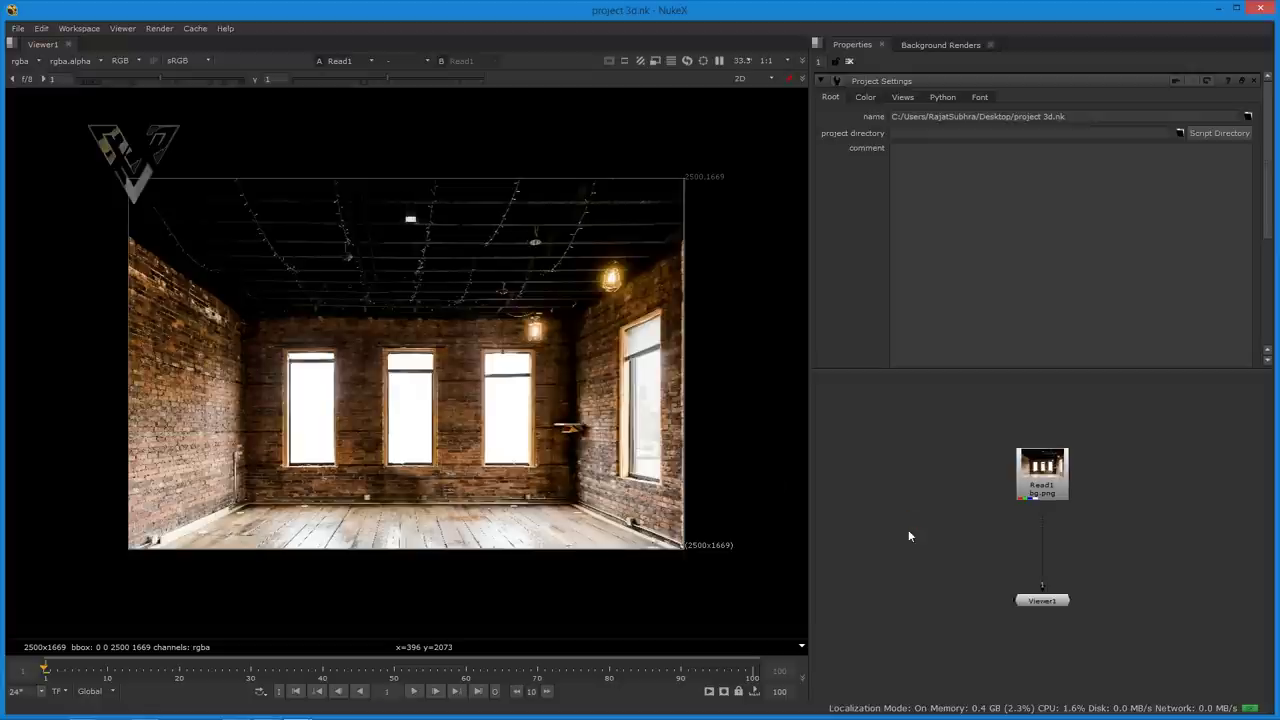
{"action": "key", "text": "Tab"}
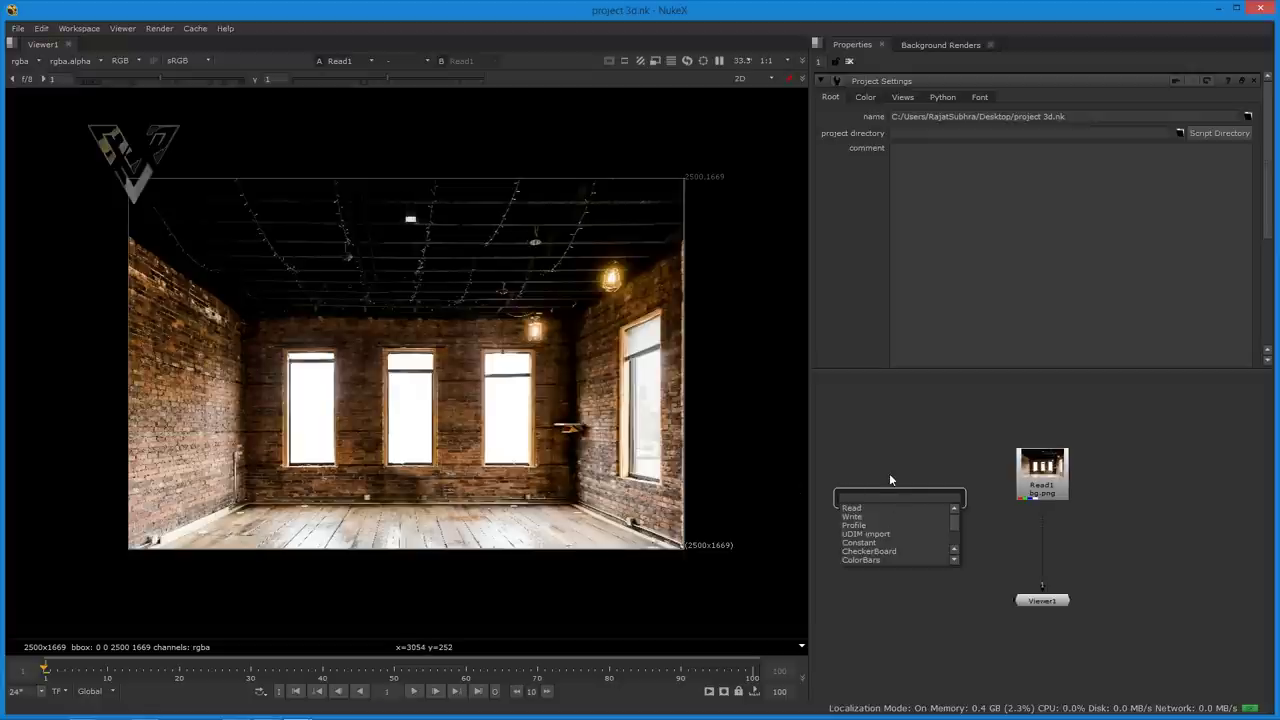
{"action": "key", "text": "Escape"}
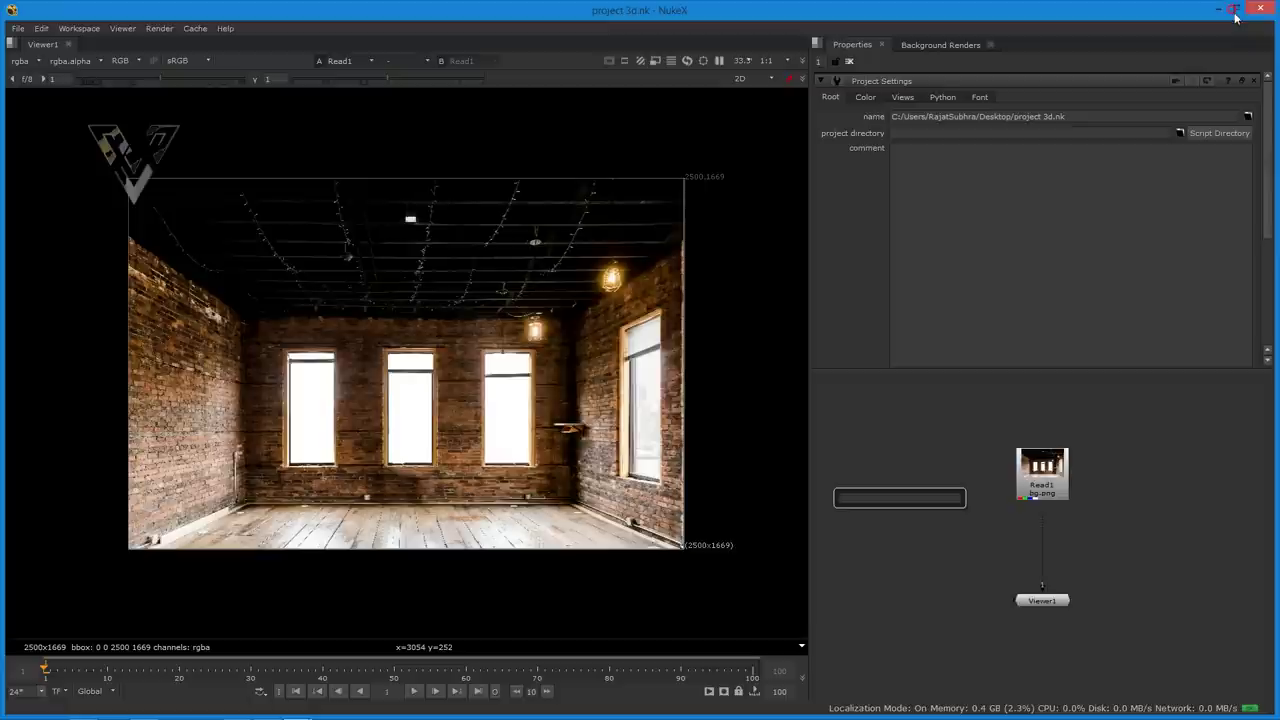
{"action": "left_click", "coordinate": [1237, 10]}
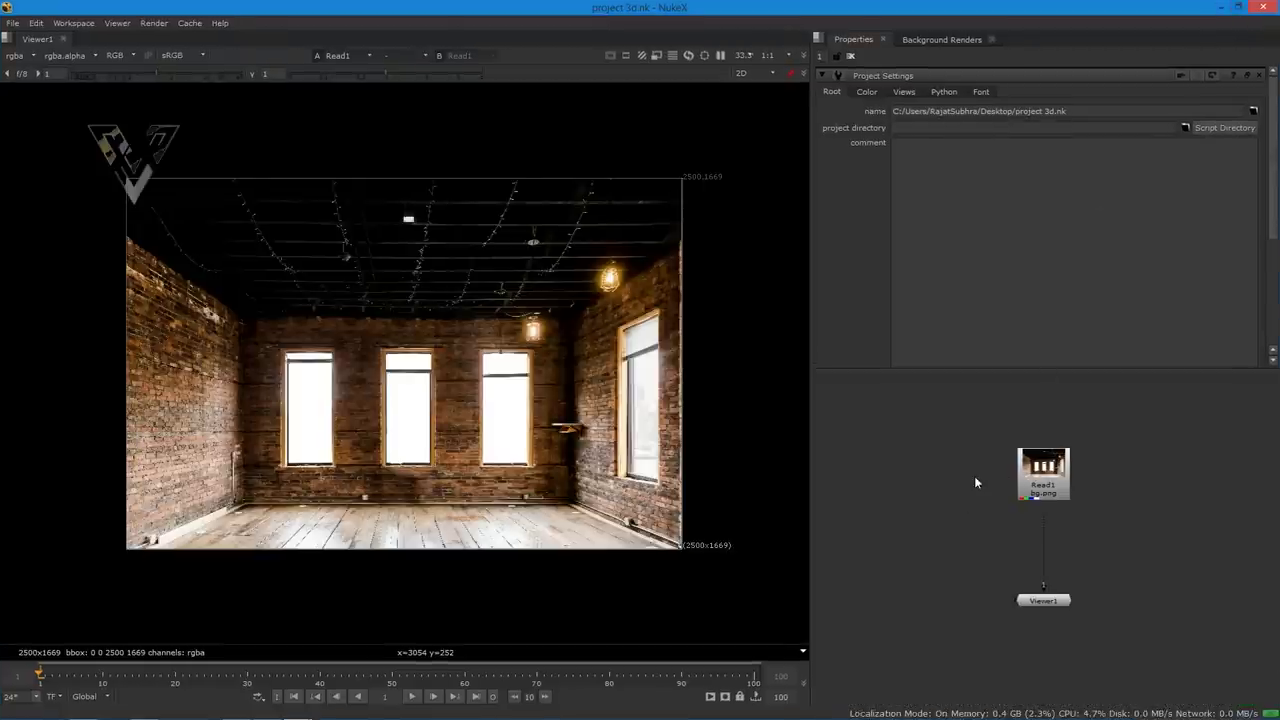
- Add an unconnected Scene node to the Node Graph beside the Viewer node
{"action": "key", "text": "Tab"}
{"action": "type", "text": "sc"}
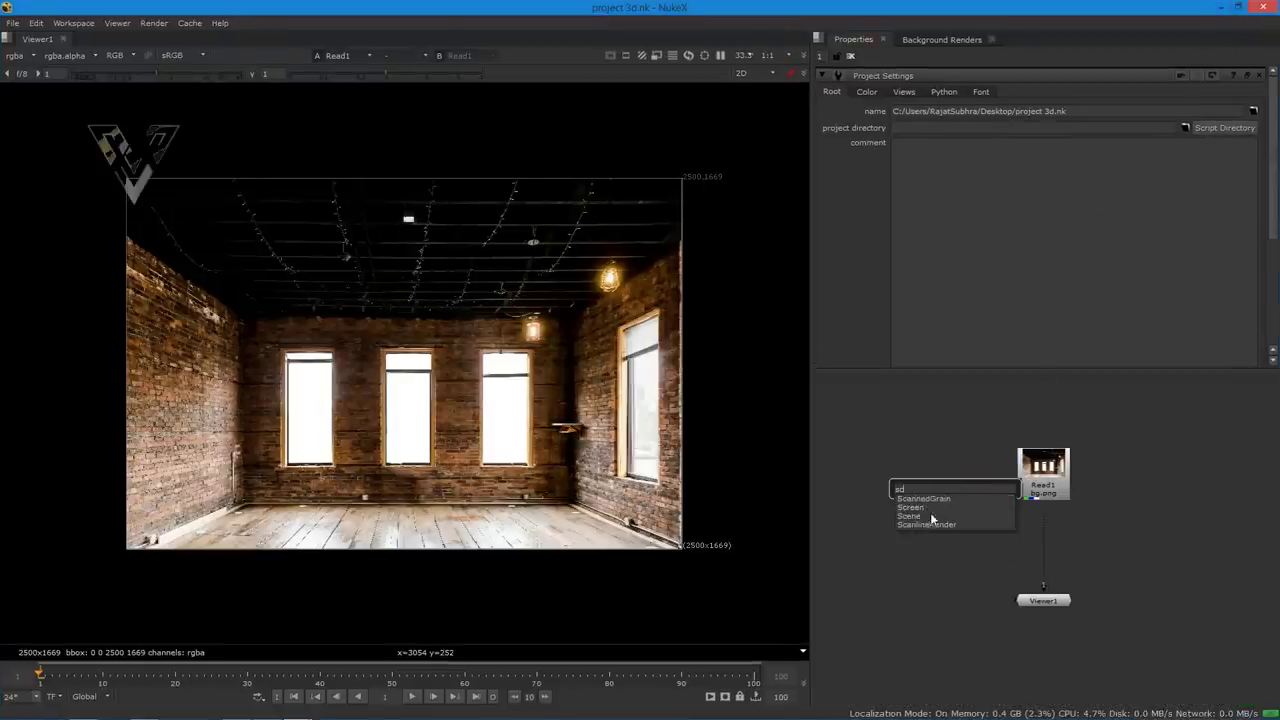
{"action": "left_click", "coordinate": [931, 516]}
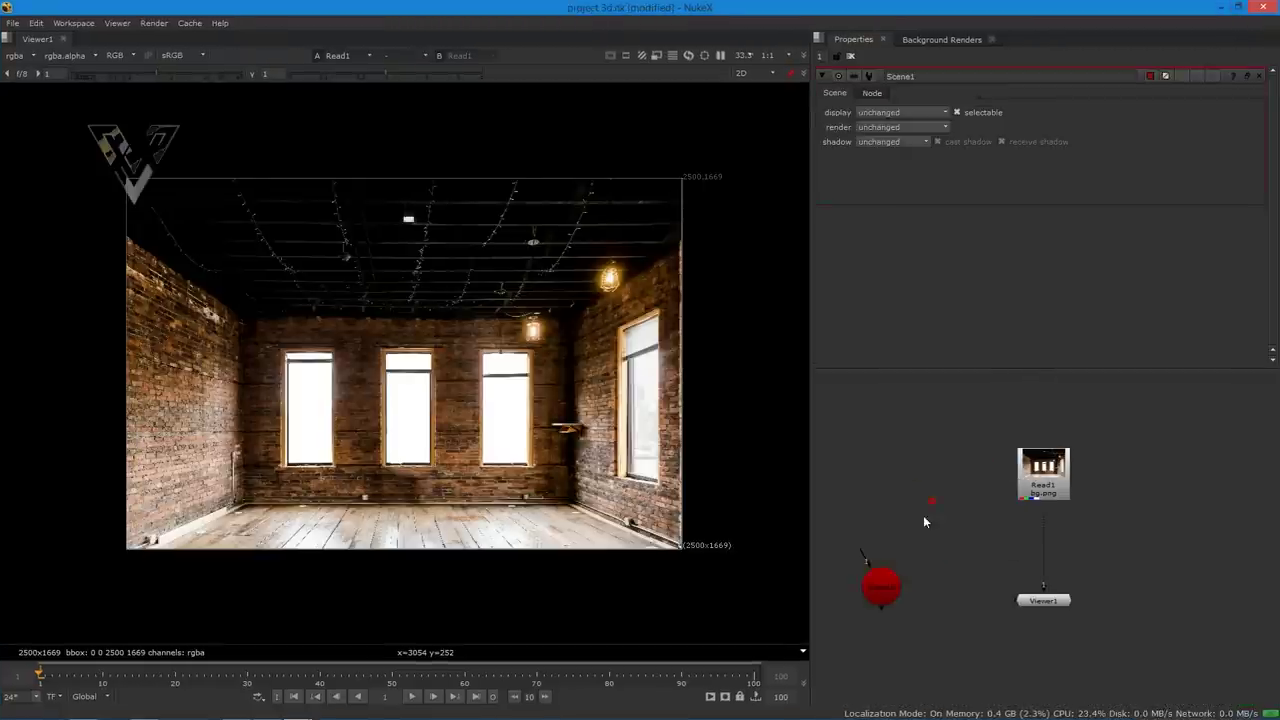
- Add a ScanlineRender node between the Scene and Viewer nodes and move the bg.png Read node higher
{"action": "key", "text": "Tab"}
{"action": "type", "text": "scanlinerender"}
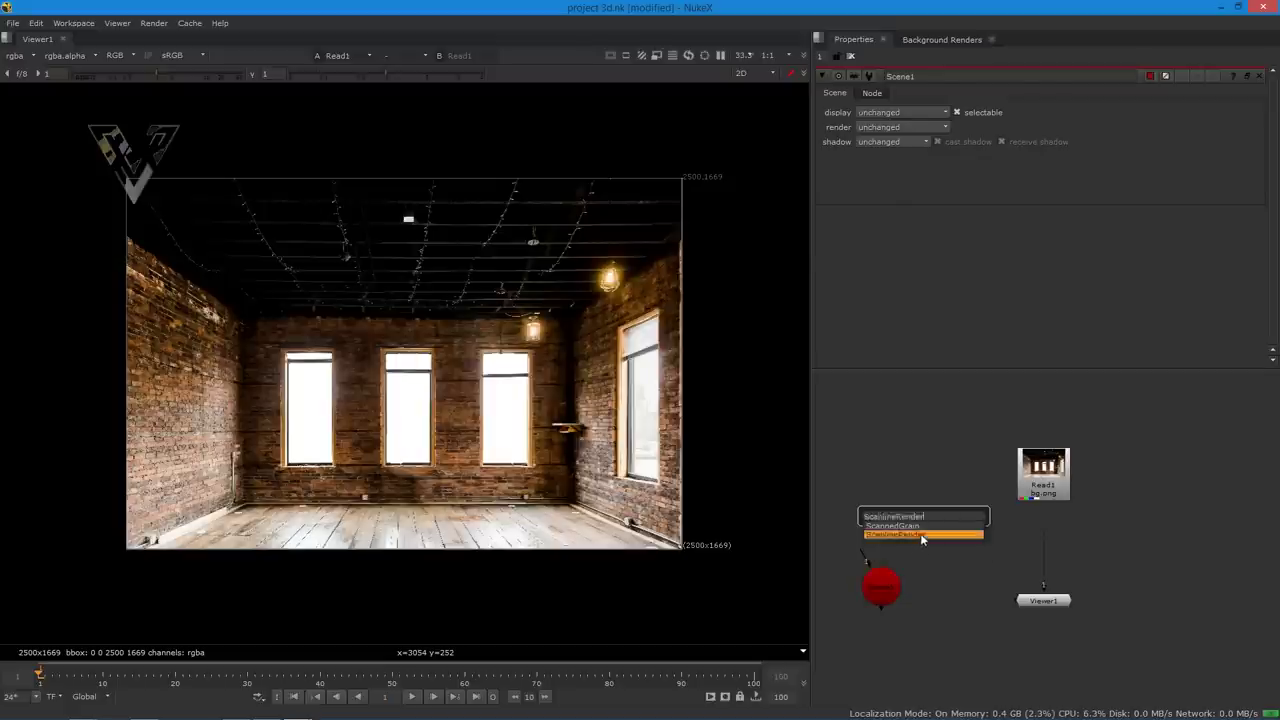
{"action": "left_click", "coordinate": [920, 533]}
{"action": "left_click_drag", "start_coordinate": [947, 516], "coordinate": [981, 572]}
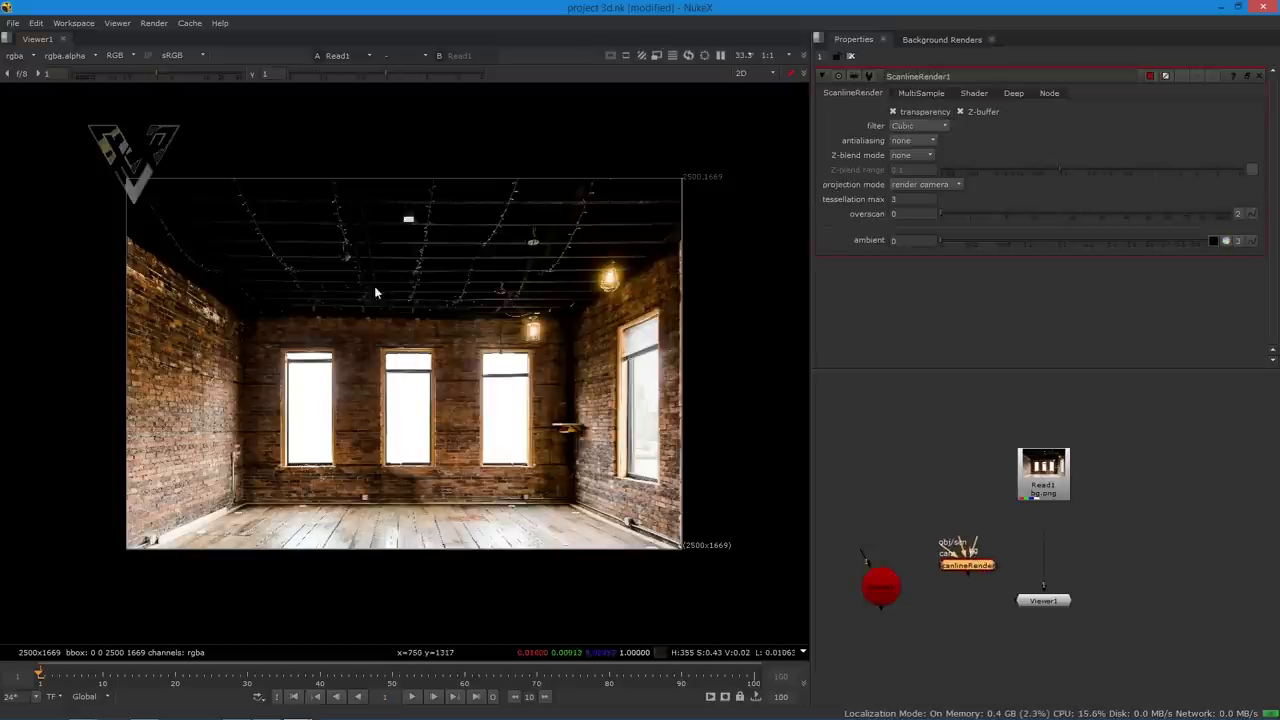
{"action": "left_click_drag", "start_coordinate": [1060, 478], "coordinate": [1067, 436]}
- Add a Camera node above the ScanlineRender node
{"action": "key", "text": "Tab"}
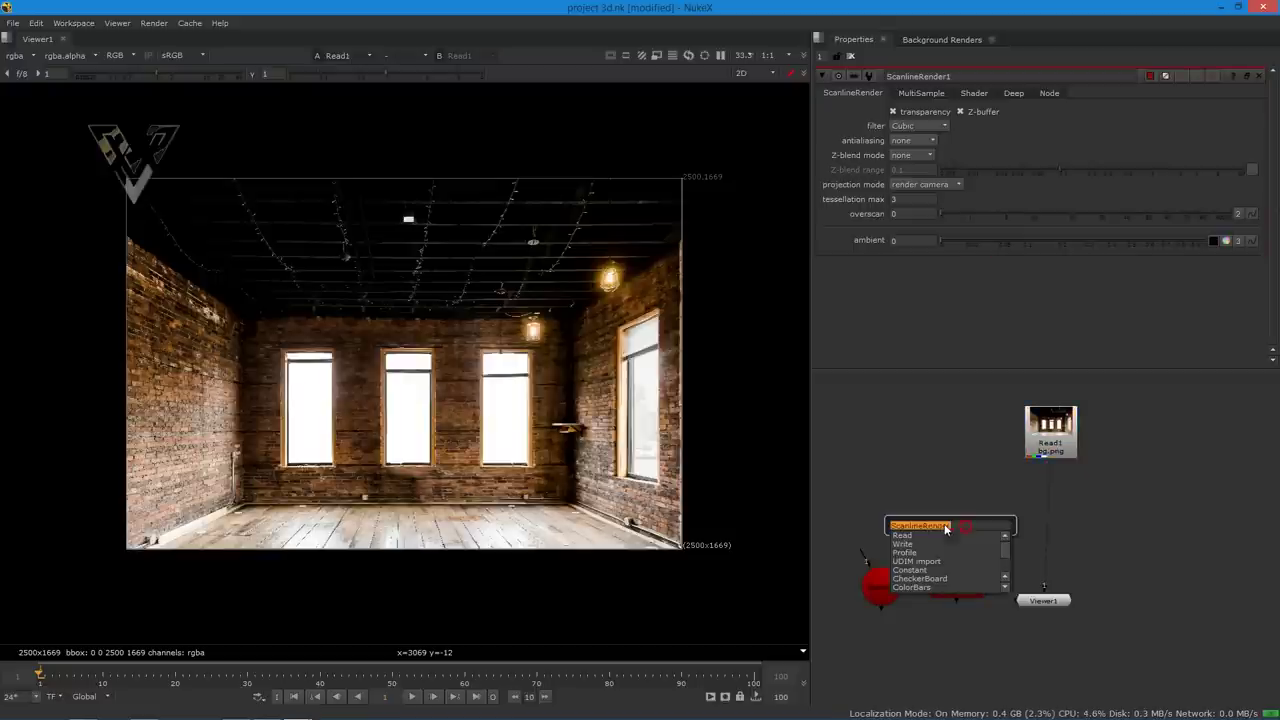
{"action": "type", "text": "cam"}
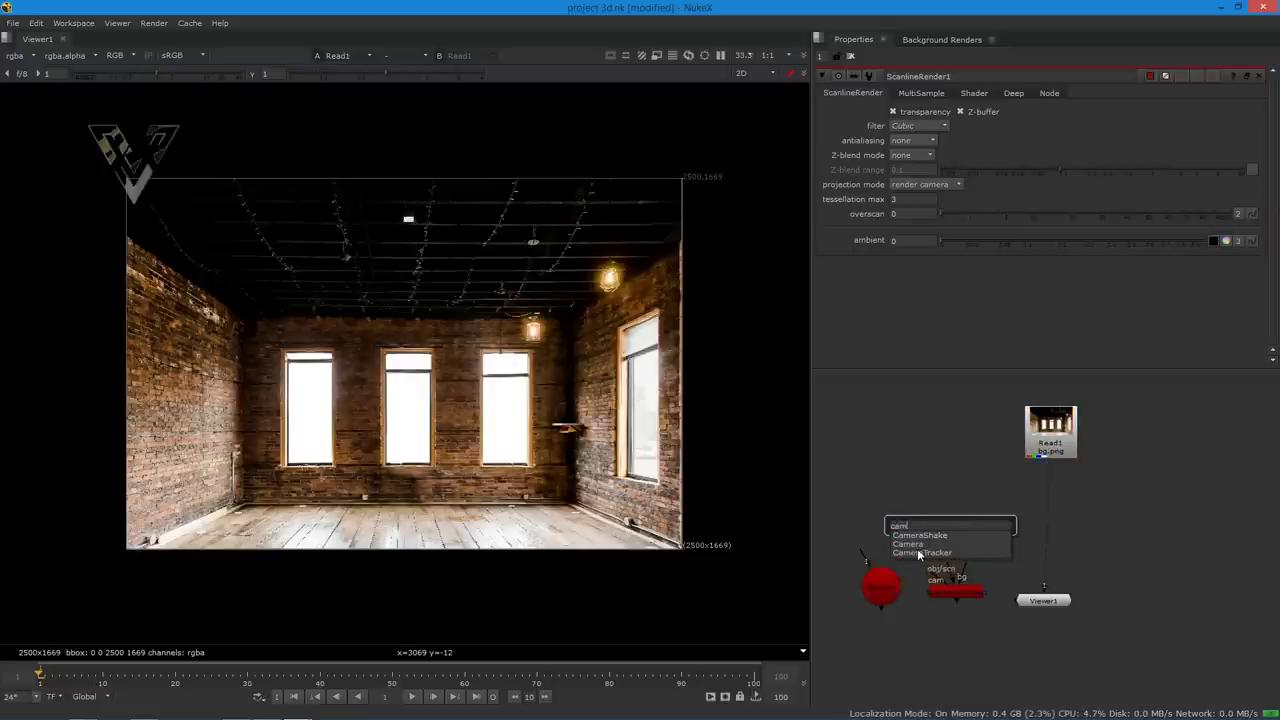
{"action": "type", "text": "e"}
{"action": "key", "text": "Return"}
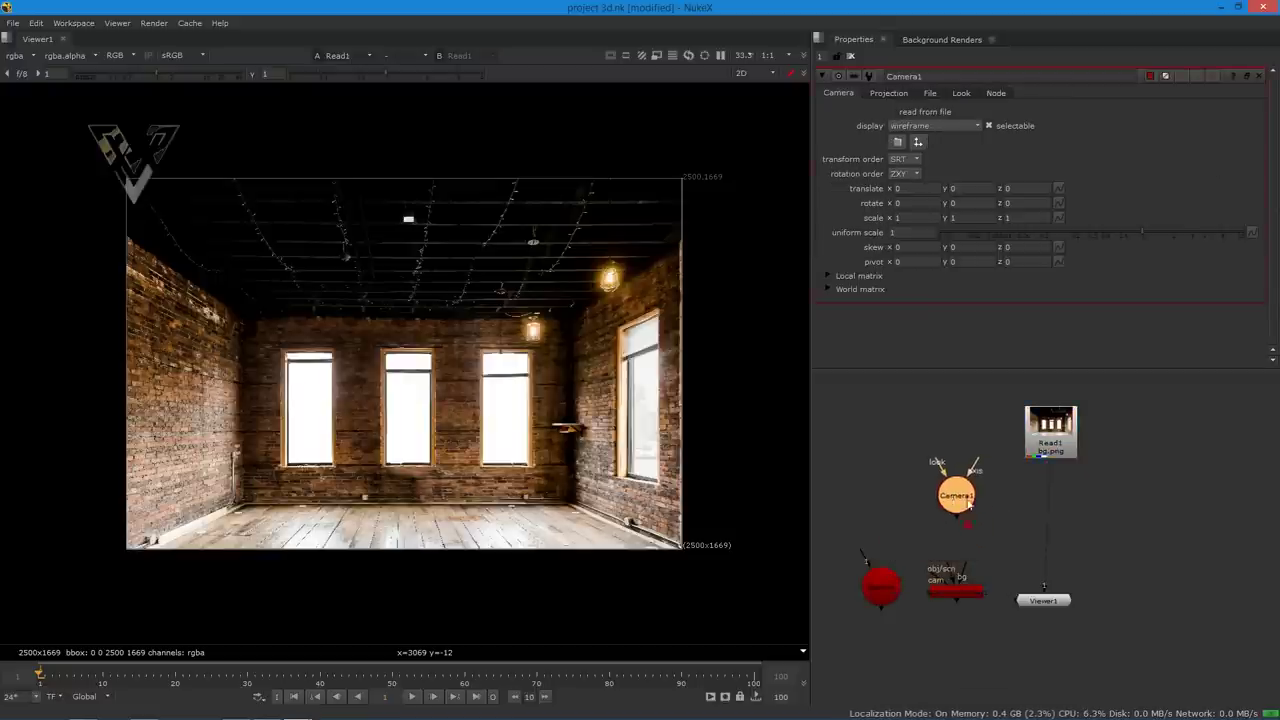
- Wire the ScanlineRender's cam input to the Camera, obj/scn to the Scene and bg to the bg.png Read node, feeding the Viewer
{"action": "left_click_drag", "start_coordinate": [1046, 469], "coordinate": [934, 540]}
{"action": "left_click", "coordinate": [971, 503]}
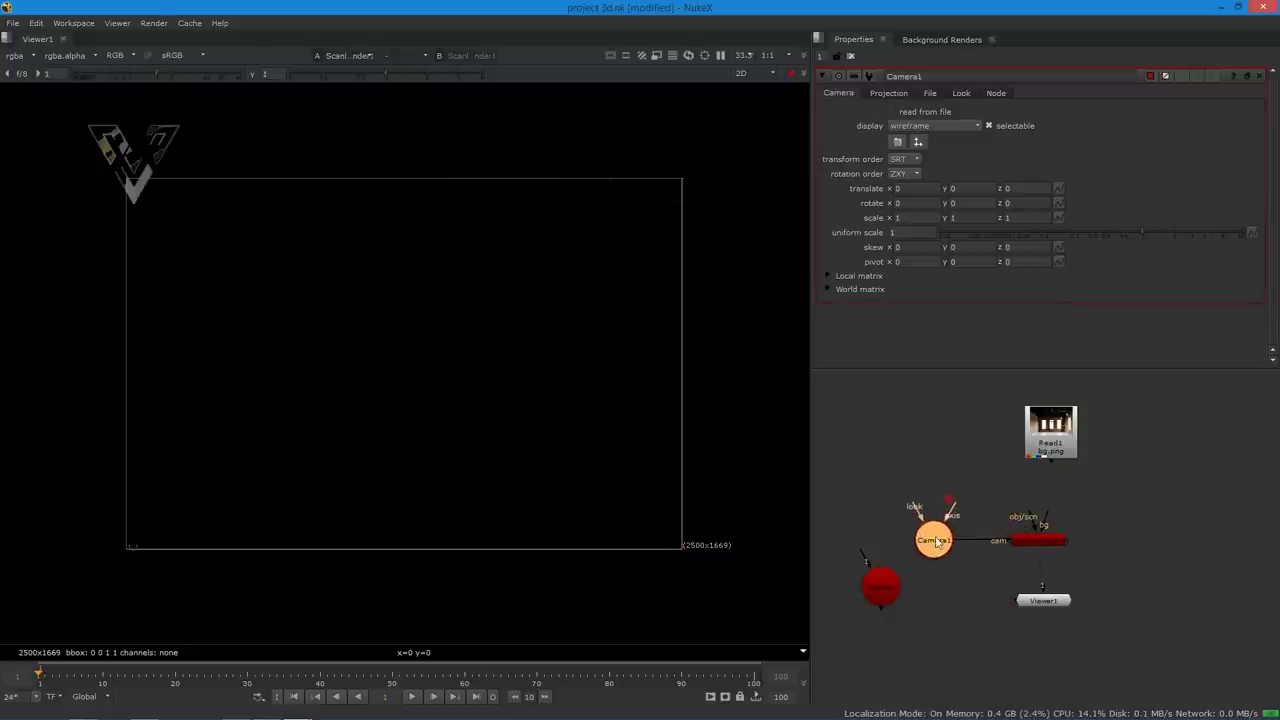
{"action": "left_click_drag", "start_coordinate": [1040, 541], "coordinate": [1045, 541]}
{"action": "left_click_drag", "start_coordinate": [895, 585], "coordinate": [1142, 506]}
{"action": "left_click_drag", "start_coordinate": [1035, 519], "coordinate": [1172, 548]}
{"action": "left_click_drag", "start_coordinate": [1050, 512], "coordinate": [1058, 450]}
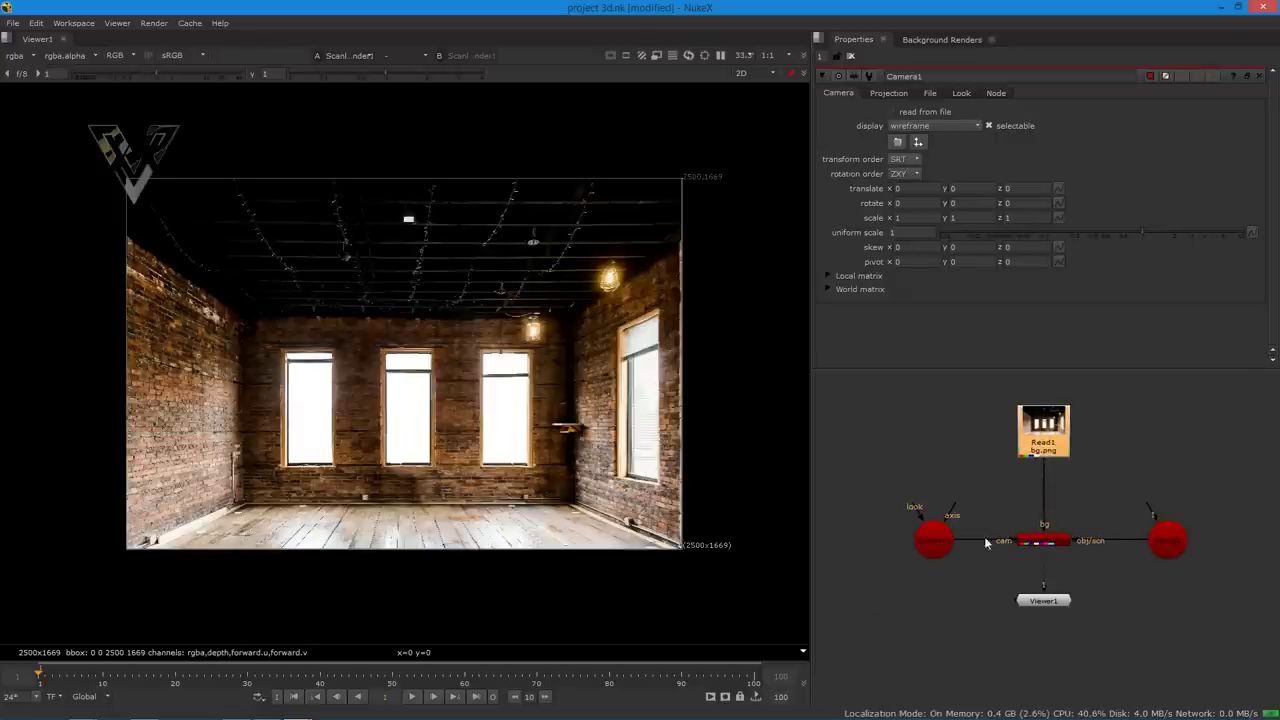
- Examine the camera from several angles in the 3D view, and return to the 2D view of the room
{"action": "left_click", "coordinate": [755, 72]}
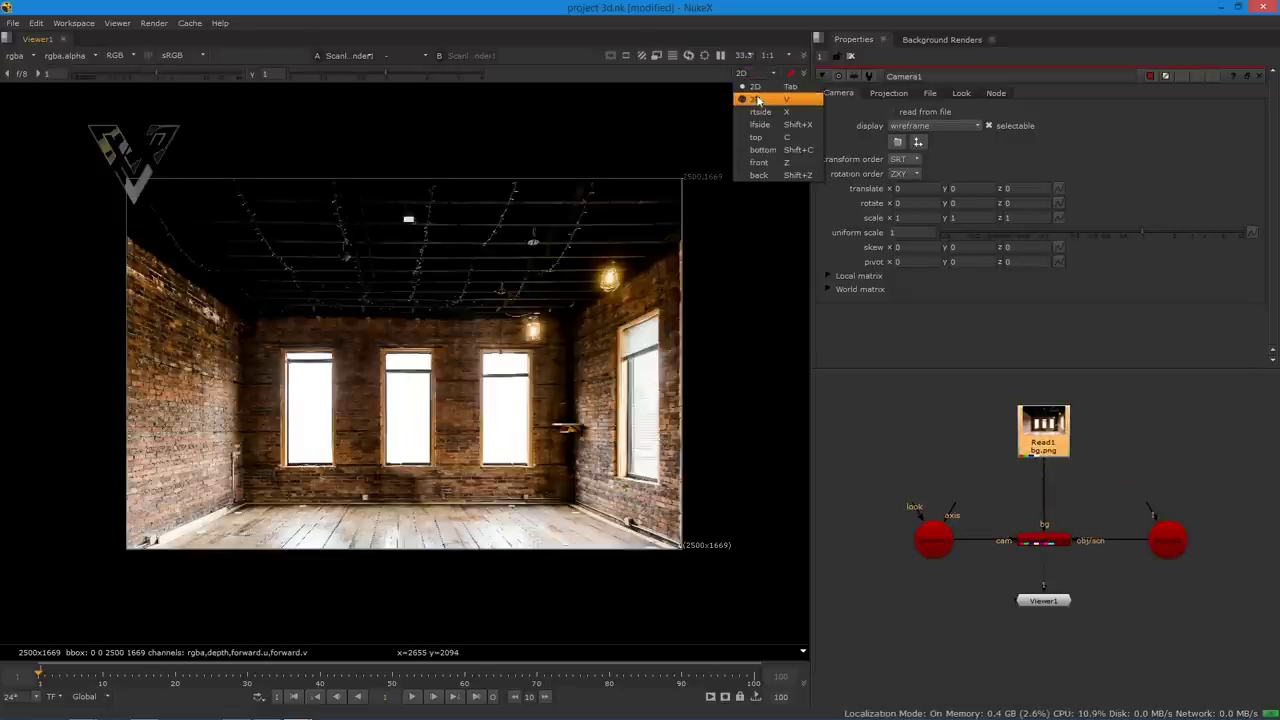
{"action": "left_click", "coordinate": [758, 98]}
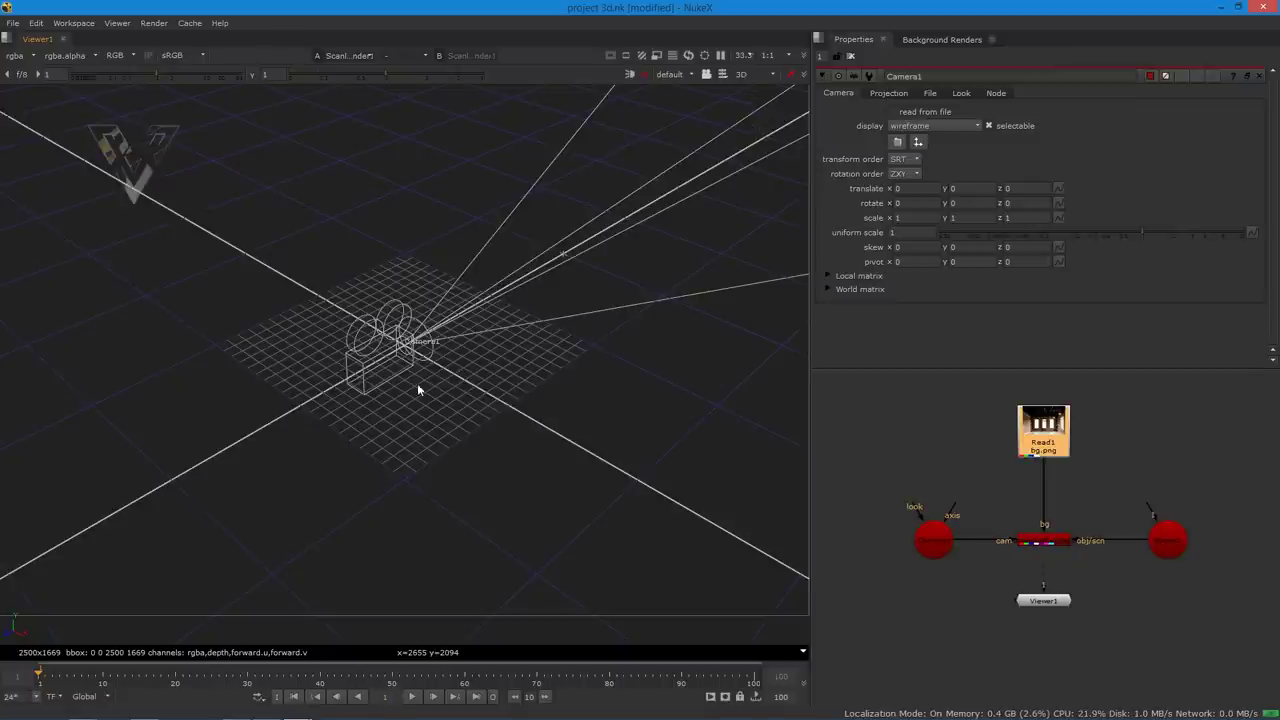
{"action": "middle_click_drag", "start_coordinate": [426, 389], "coordinate": [340, 332]}
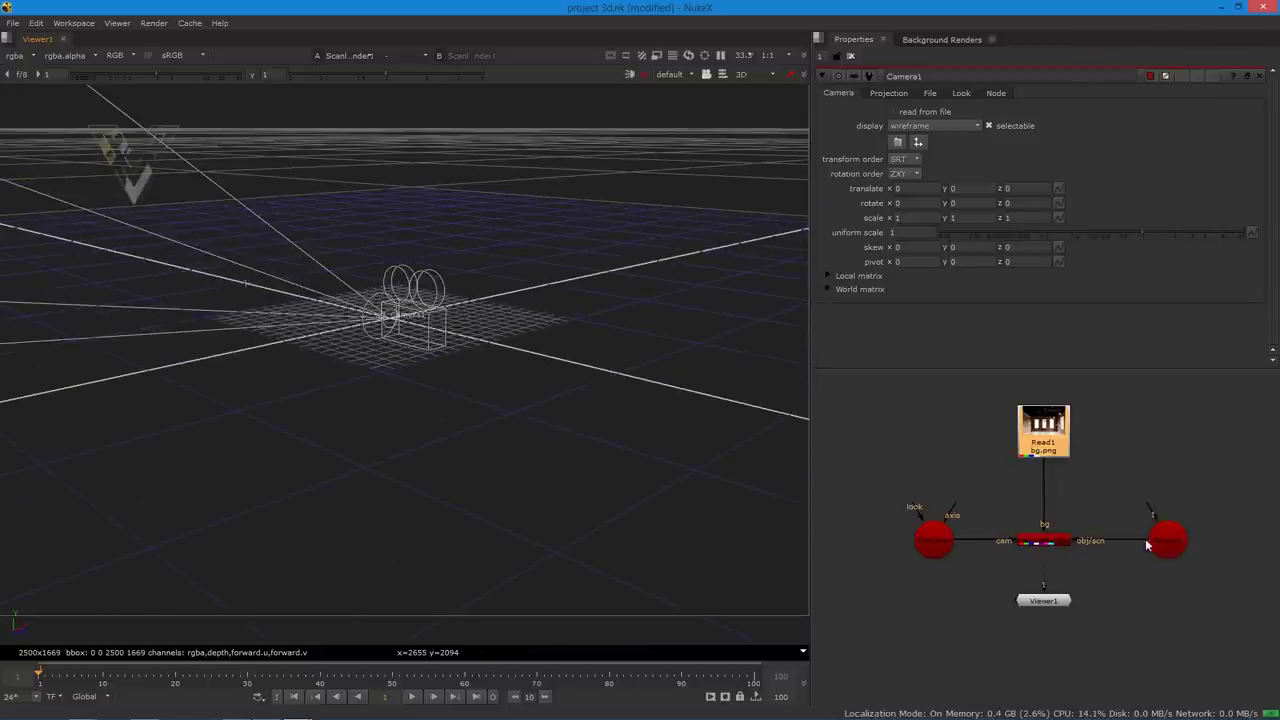
{"action": "middle_click_drag", "start_coordinate": [486, 262], "coordinate": [613, 212]}
{"action": "left_click", "coordinate": [750, 75]}
{"action": "left_click", "coordinate": [772, 89]}
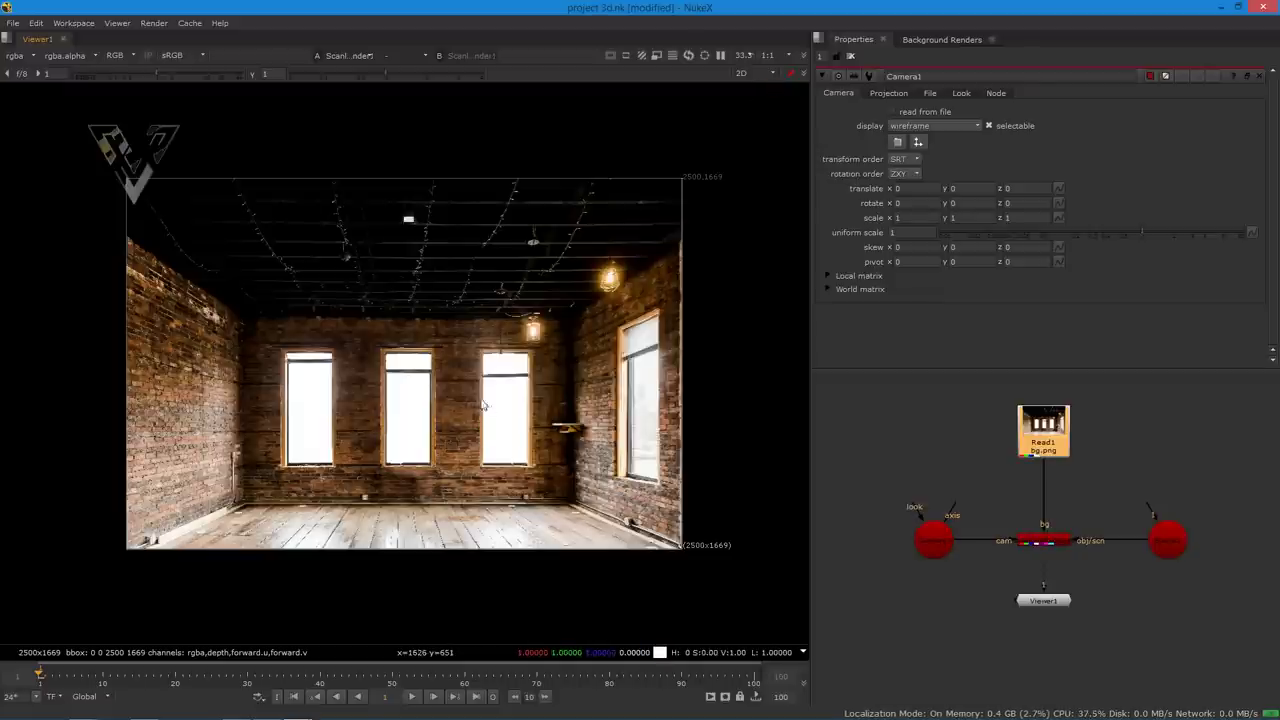
{"action": "scroll", "coordinate": [490, 400], "scroll_direction": "up", "scroll_amount": 2}
{"action": "scroll", "coordinate": [491, 397], "scroll_direction": "down", "scroll_amount": 2}
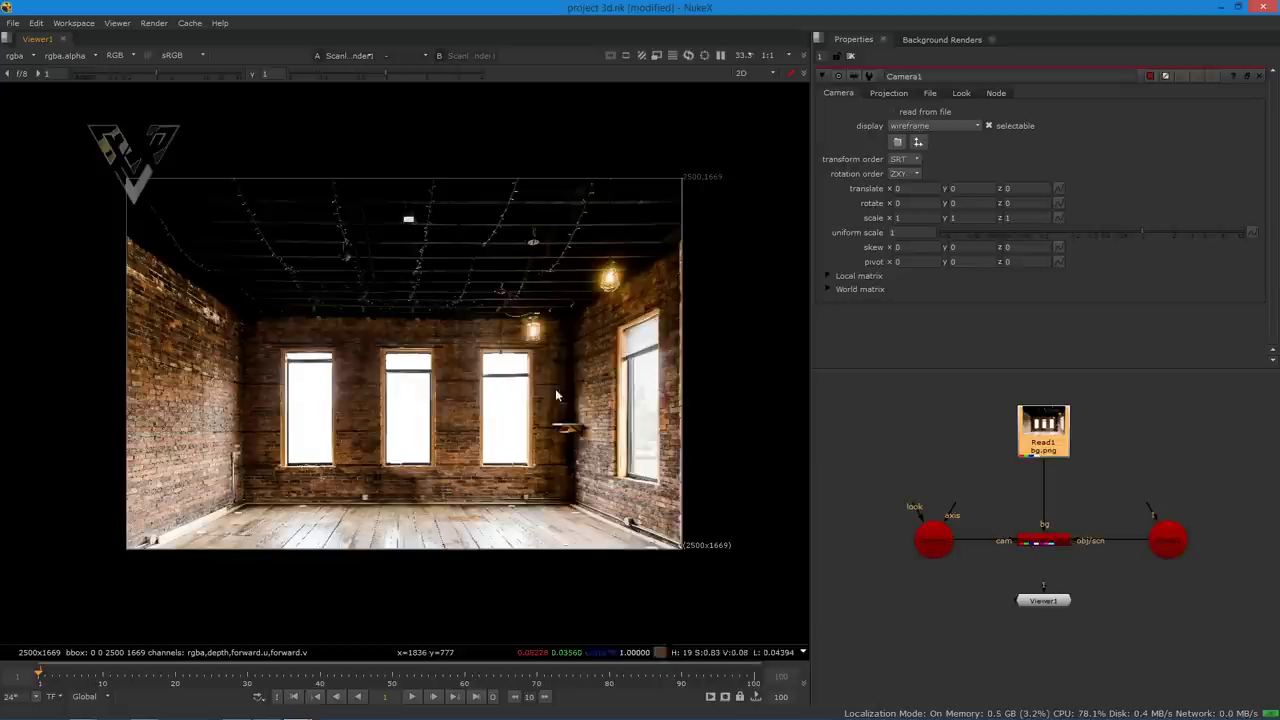
- Move the Read node up, add a Card node linked to the Scene, and connect its img input to bg.png
{"action": "left_click_drag", "start_coordinate": [1053, 445], "coordinate": [1053, 435]}
{"action": "left_click", "coordinate": [1127, 453]}
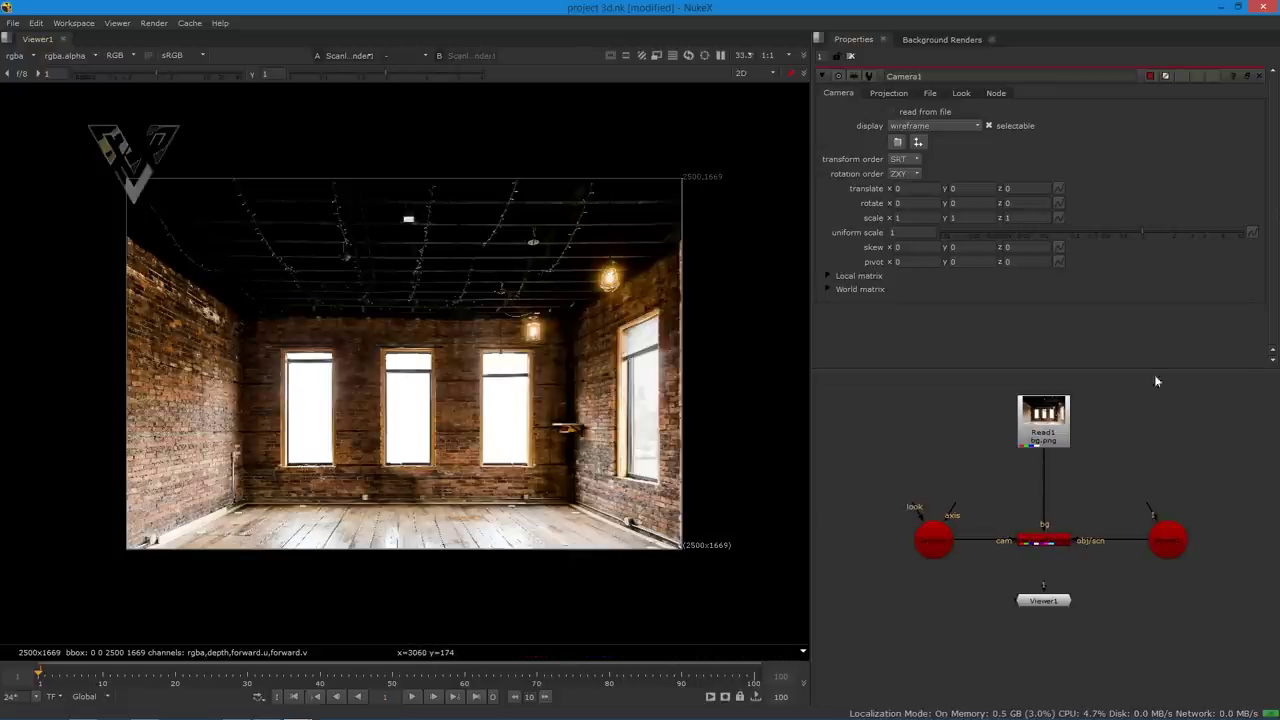
{"action": "left_click_drag", "start_coordinate": [1052, 442], "coordinate": [1060, 403]}
{"action": "left_click", "coordinate": [1124, 458]}
{"action": "key", "text": "Tab"}
{"action": "type", "text": "car"}
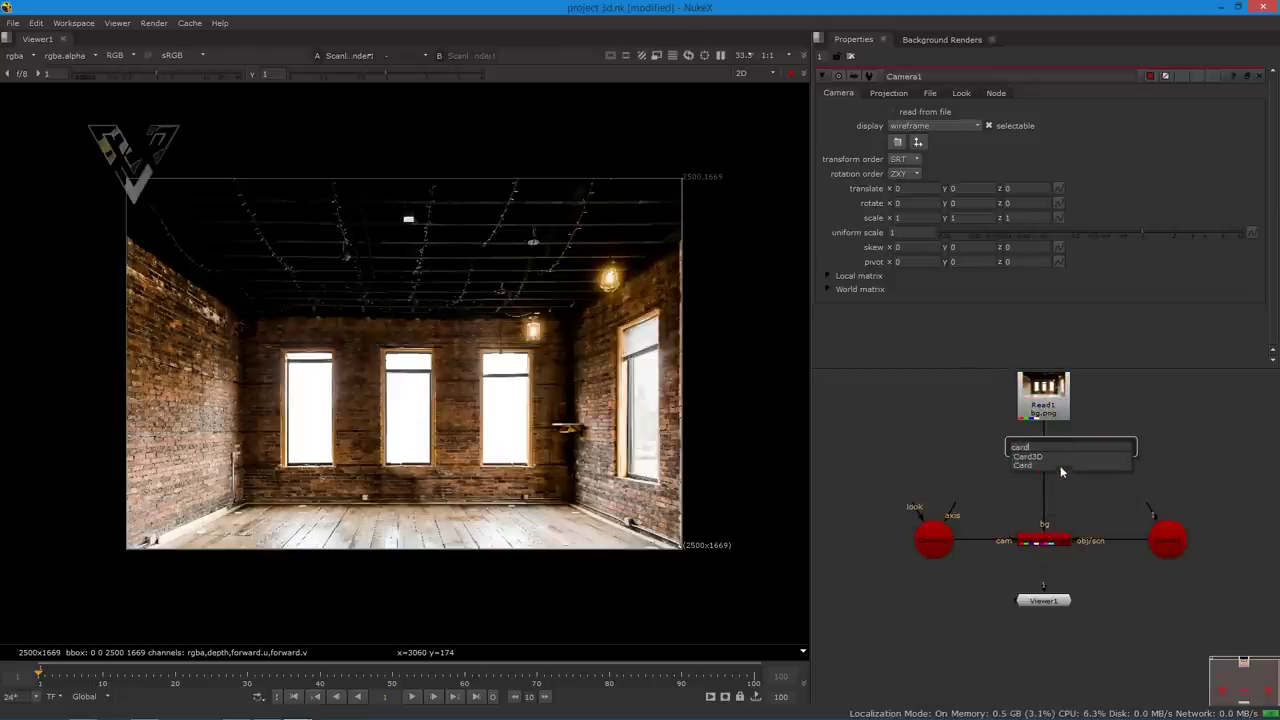
{"action": "left_click", "coordinate": [1024, 465]}
{"action": "left_click_drag", "start_coordinate": [1135, 474], "coordinate": [1163, 545]}
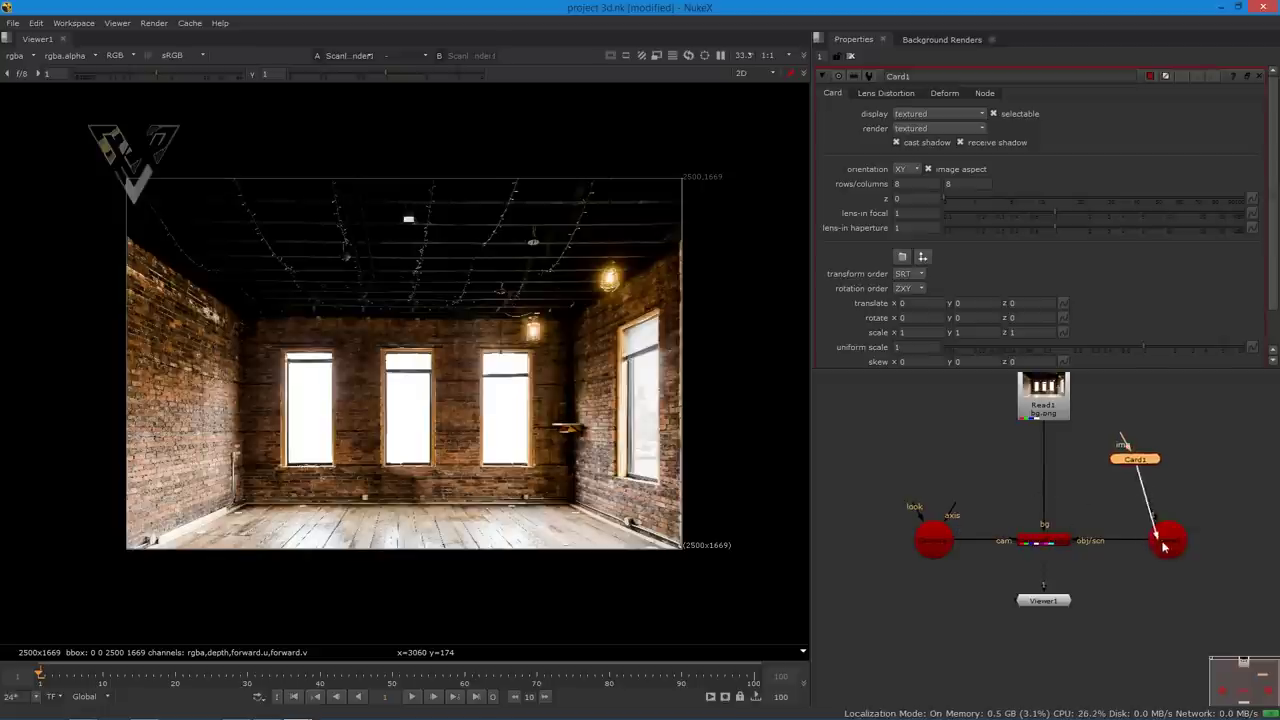
{"action": "left_click_drag", "start_coordinate": [1140, 460], "coordinate": [1060, 410]}
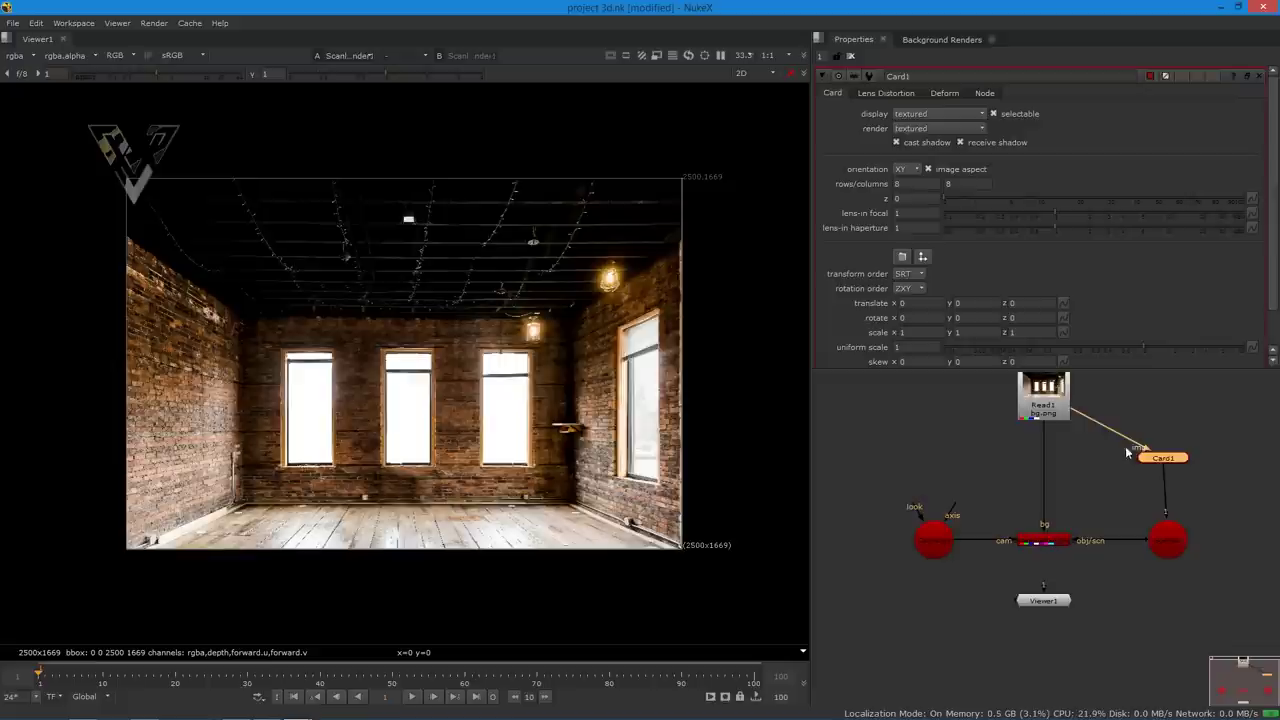
- Examine the textured card up close in the 3D view
{"action": "left_click", "coordinate": [741, 74]}
{"action": "left_click", "coordinate": [762, 110]}
{"action": "left_click_drag", "start_coordinate": [400, 310], "coordinate": [377, 374], "text": "ctrl"}
{"action": "scroll", "coordinate": [373, 361], "scroll_direction": "up", "scroll_amount": 2}
{"action": "scroll", "coordinate": [415, 385], "scroll_direction": "up", "scroll_amount": 5}
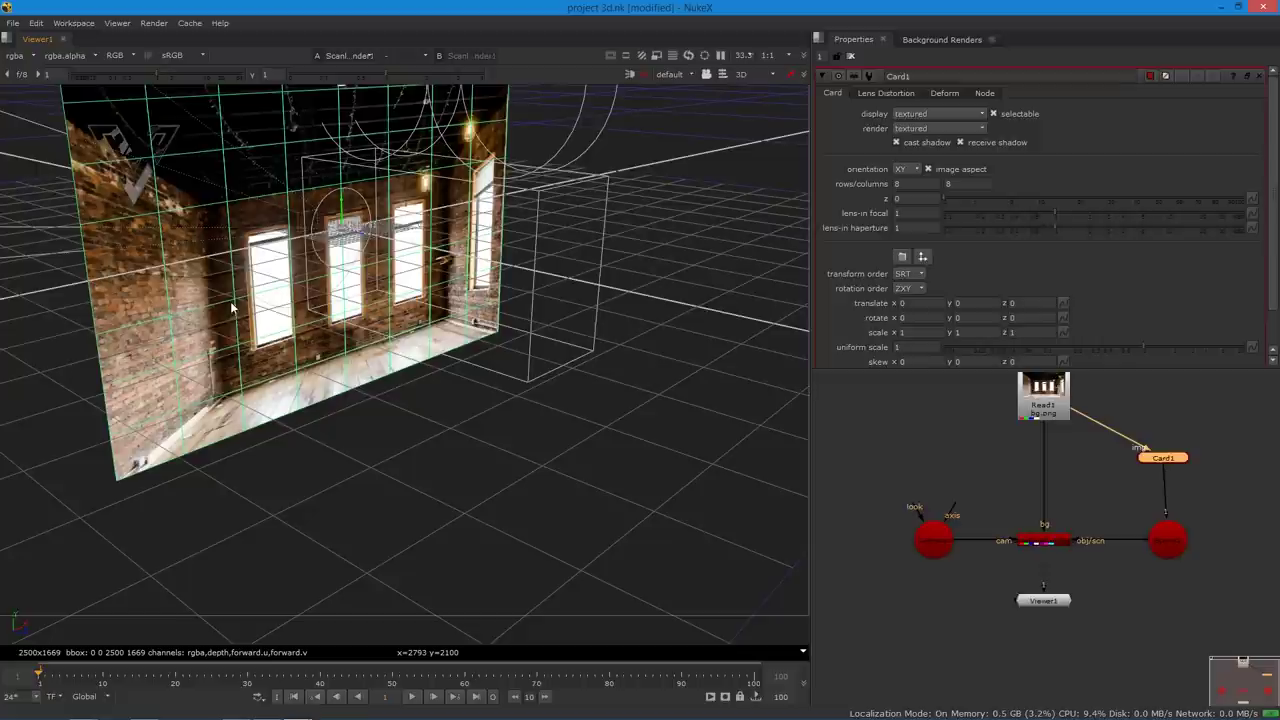
- Add a CheckerBoard node above the Card and connect the Card's img input to it instead of bg.png
{"action": "left_click", "coordinate": [984, 466]}
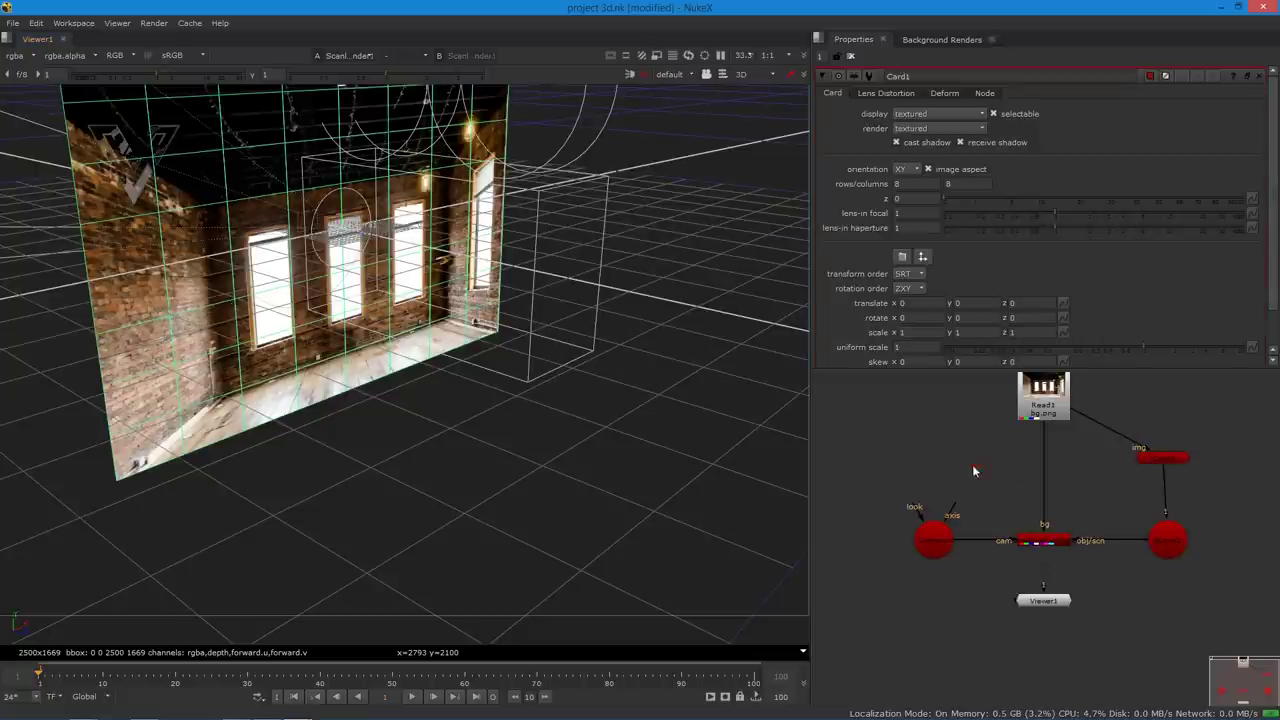
{"action": "key", "text": "Tab"}
{"action": "type", "text": "cahel"}
{"action": "key", "text": "BackSpace"}
{"action": "key", "text": "BackSpace"}
{"action": "key", "text": "BackSpace"}
{"action": "type", "text": "hel"}
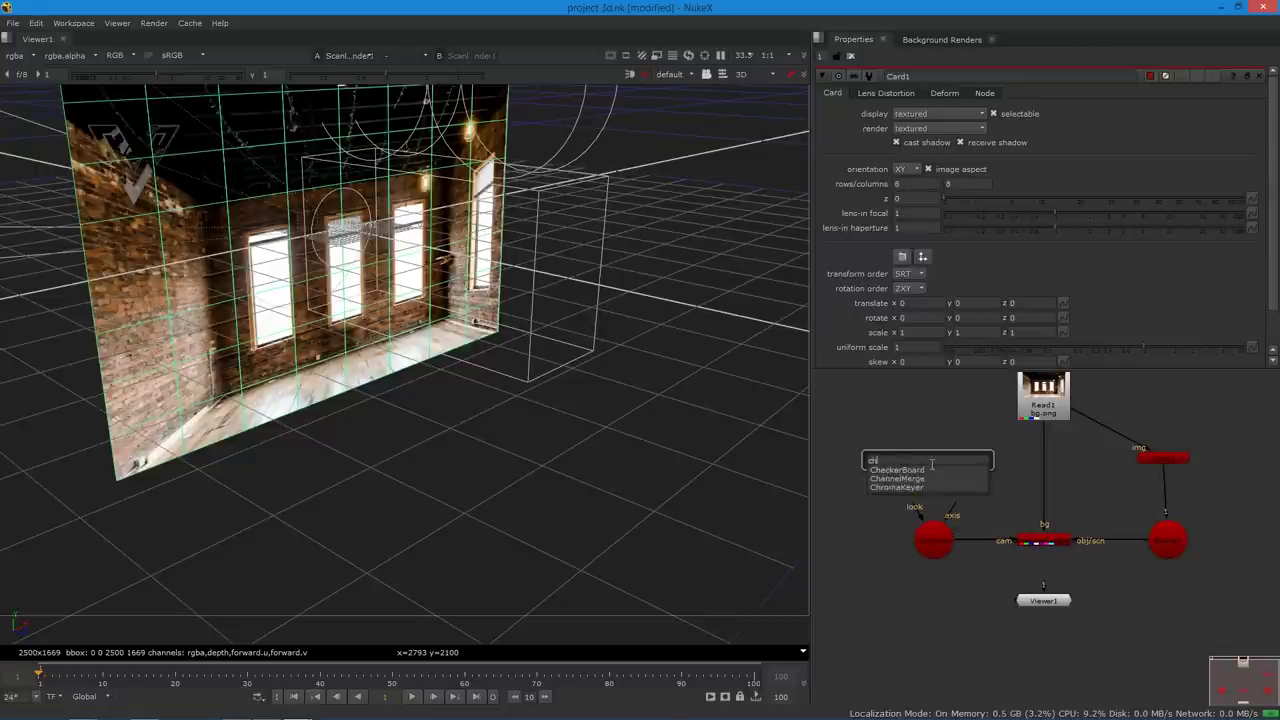
{"action": "key", "text": "Return"}
{"action": "left_click_drag", "start_coordinate": [923, 460], "coordinate": [1173, 392]}
{"action": "left_click_drag", "start_coordinate": [1063, 417], "coordinate": [1163, 400]}
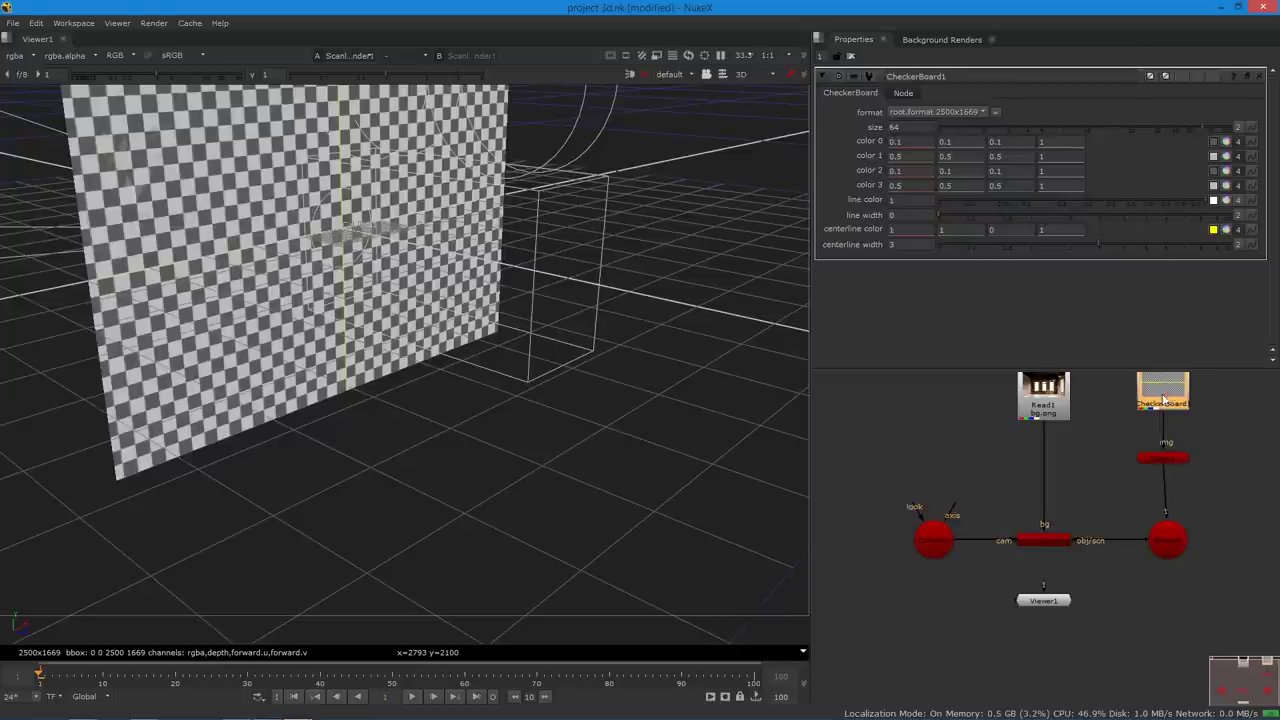
- Open the Card node's properties and push the card back along Z to about -1.328
{"action": "left_click", "coordinate": [1174, 459]}
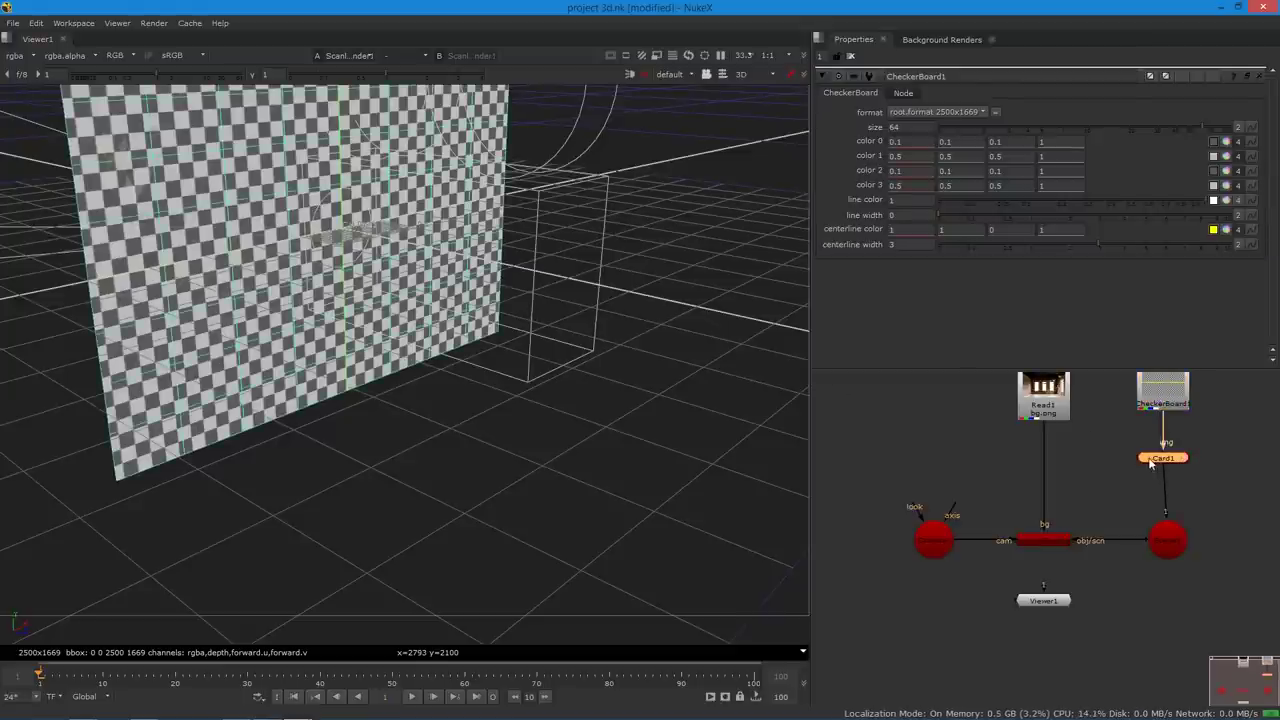
{"action": "double_click", "coordinate": [1150, 460]}
{"action": "scroll", "coordinate": [365, 205], "scroll_direction": "up", "scroll_amount": 5}
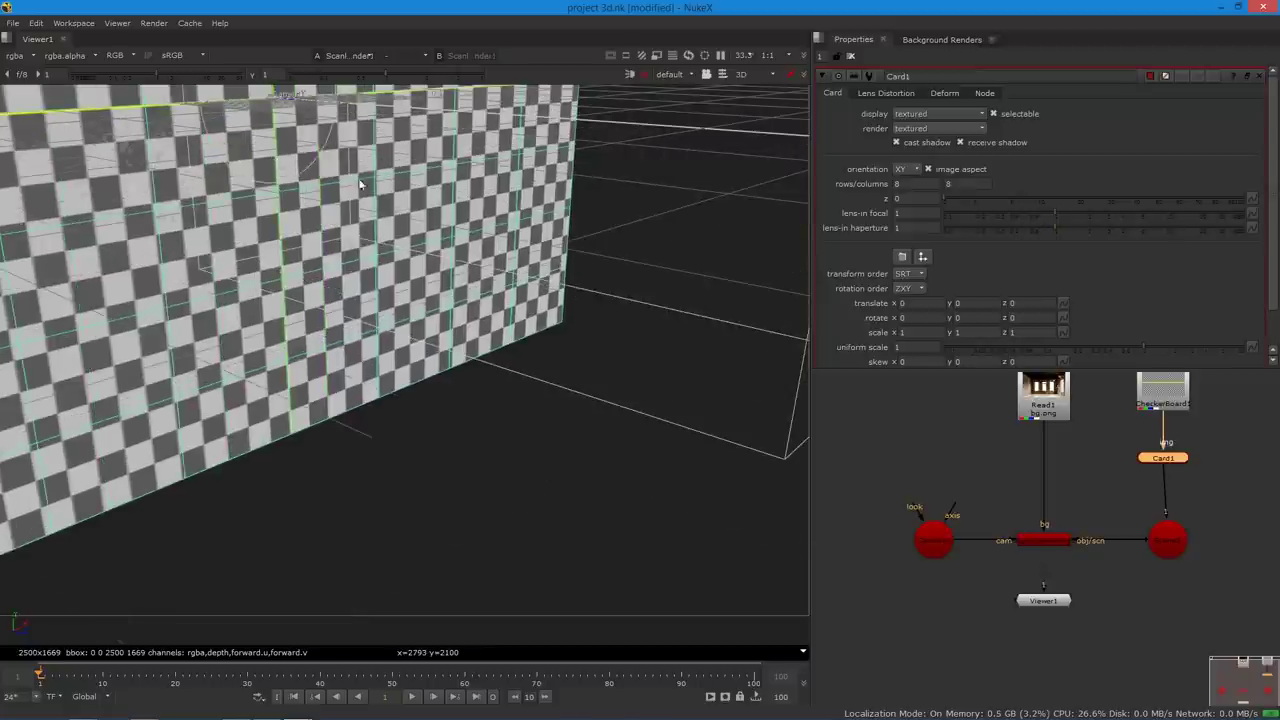
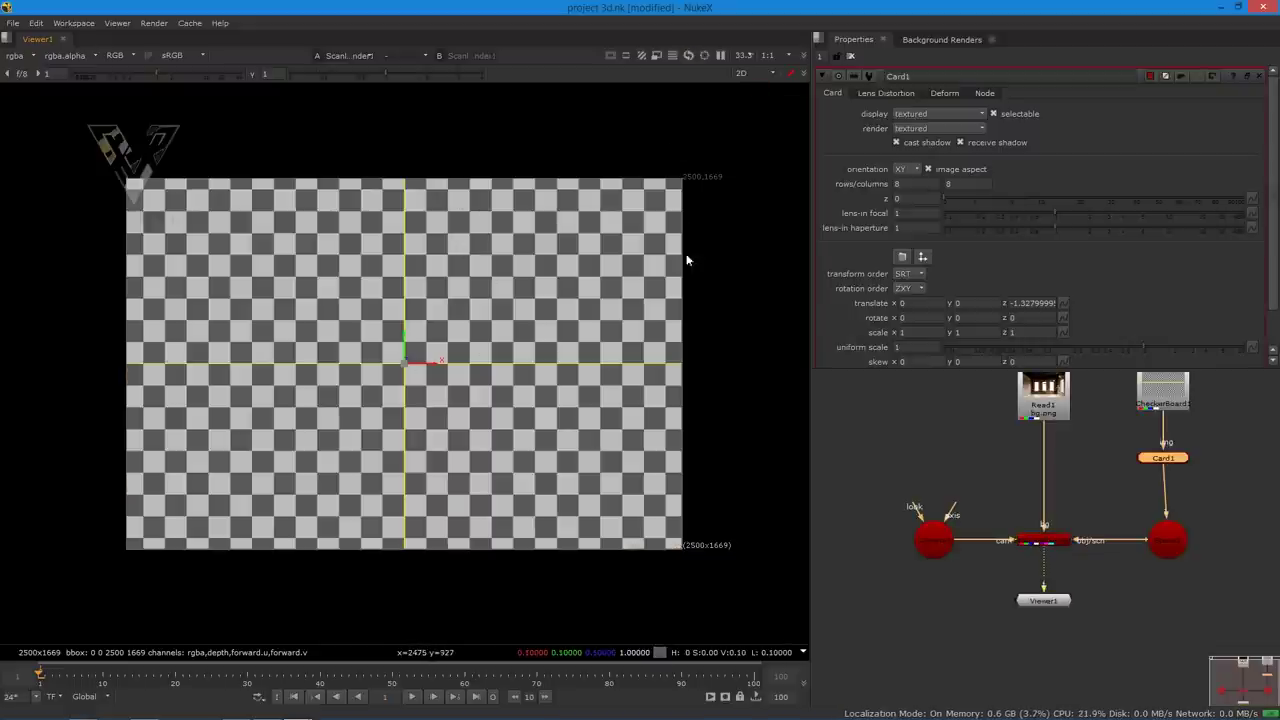
- Push the card farther back to a Z translation of -2.398 in the 3D view, and return to the 2D view
{"action": "left_click", "coordinate": [759, 76]}
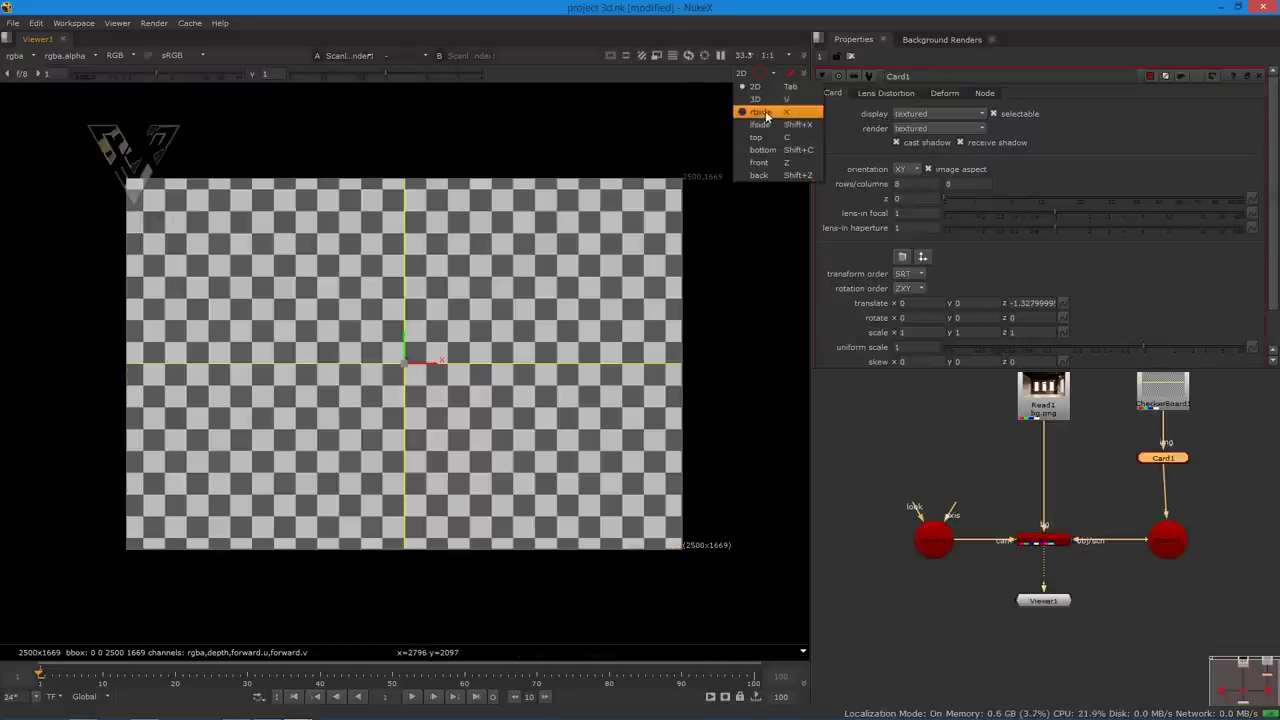
{"action": "left_click", "coordinate": [746, 133]}
{"action": "key", "text": "Right"}
{"action": "key", "text": "Right"}
{"action": "key", "text": "Right"}
{"action": "key", "text": "Right"}
{"action": "key", "text": "Right"}
{"action": "mouse_move", "coordinate": [332, 326]}
{"action": "middle_mouse_down", "text": "alt"}
{"action": "mouse_move", "coordinate": [363, 336]}
{"action": "mouse_move", "coordinate": [314, 316]}
{"action": "middle_mouse_up", "text": "alt"}
{"action": "left_click_drag", "start_coordinate": [284, 308], "coordinate": [180, 240], "text": "ctrl"}
{"action": "left_click", "coordinate": [740, 77]}
{"action": "left_click", "coordinate": [755, 90]}
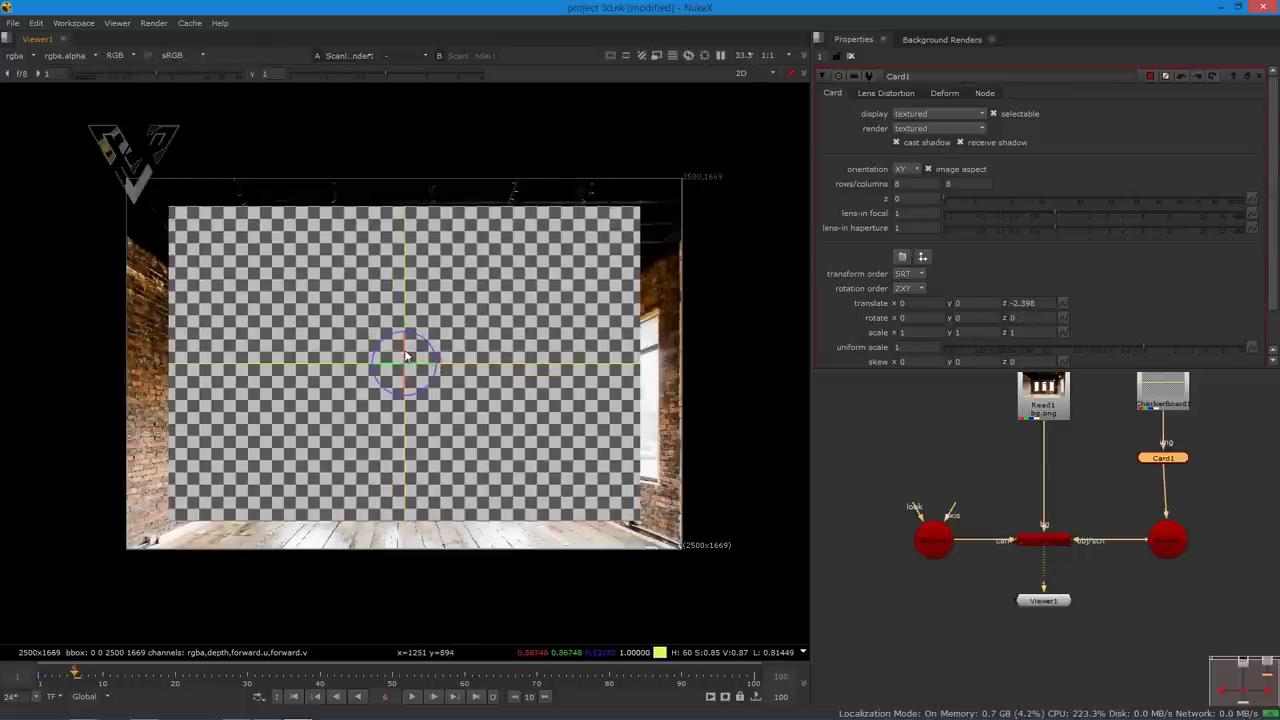
- Lay the checkerboard card flat with an X rotation of -90 degrees
{"action": "left_click_drag", "start_coordinate": [405, 355], "coordinate": [416, 364]}
{"action": "key", "text": "ctrl+z"}
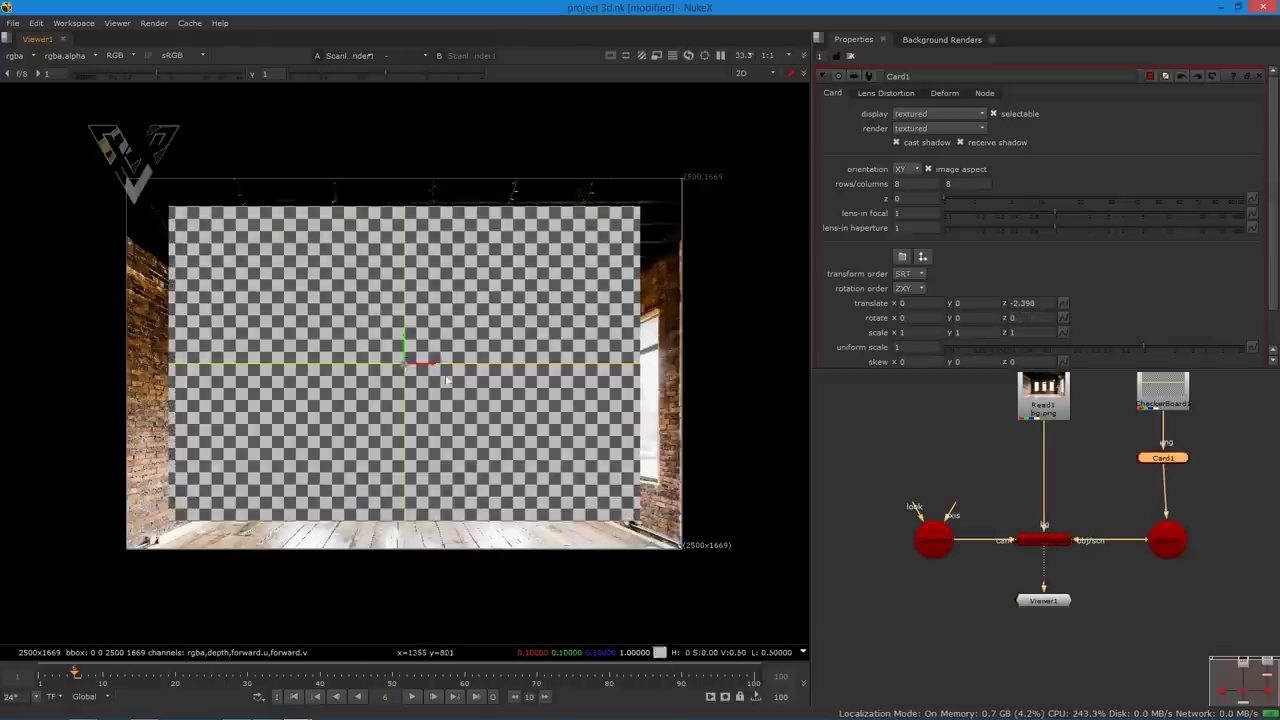
{"action": "left_click", "coordinate": [920, 318]}
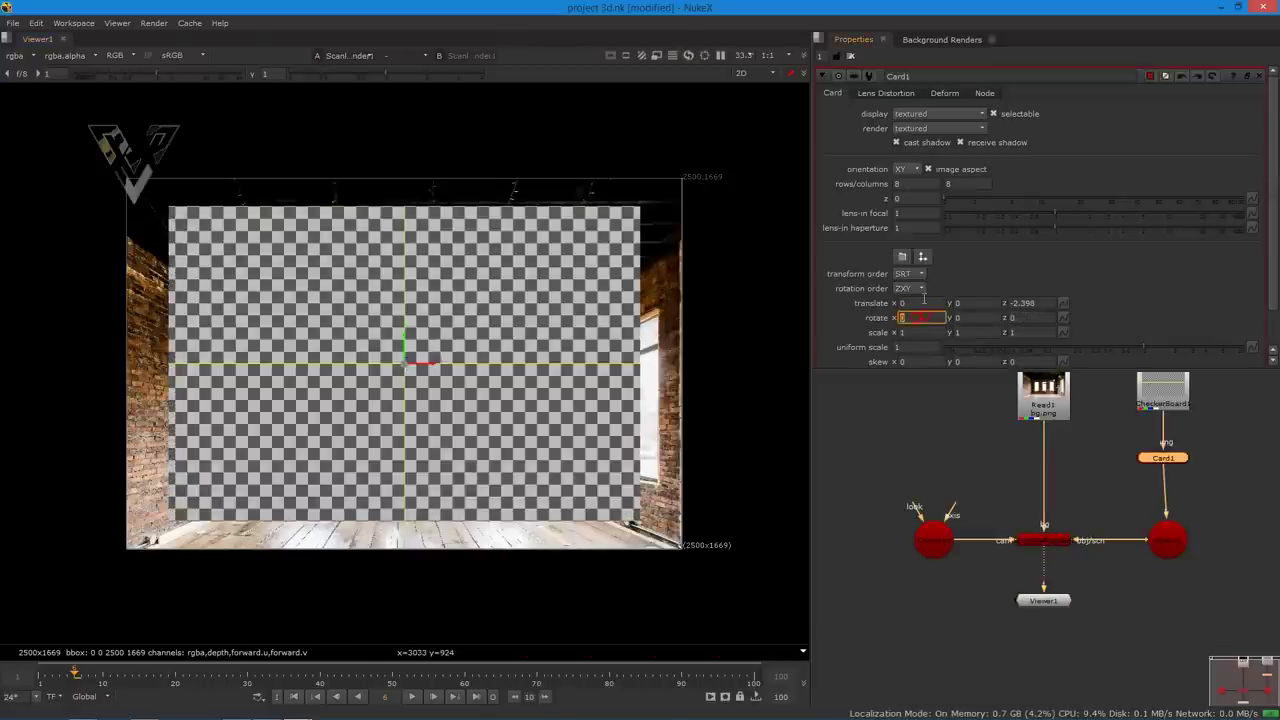
{"action": "type", "text": "90"}
{"action": "key", "text": "Return"}
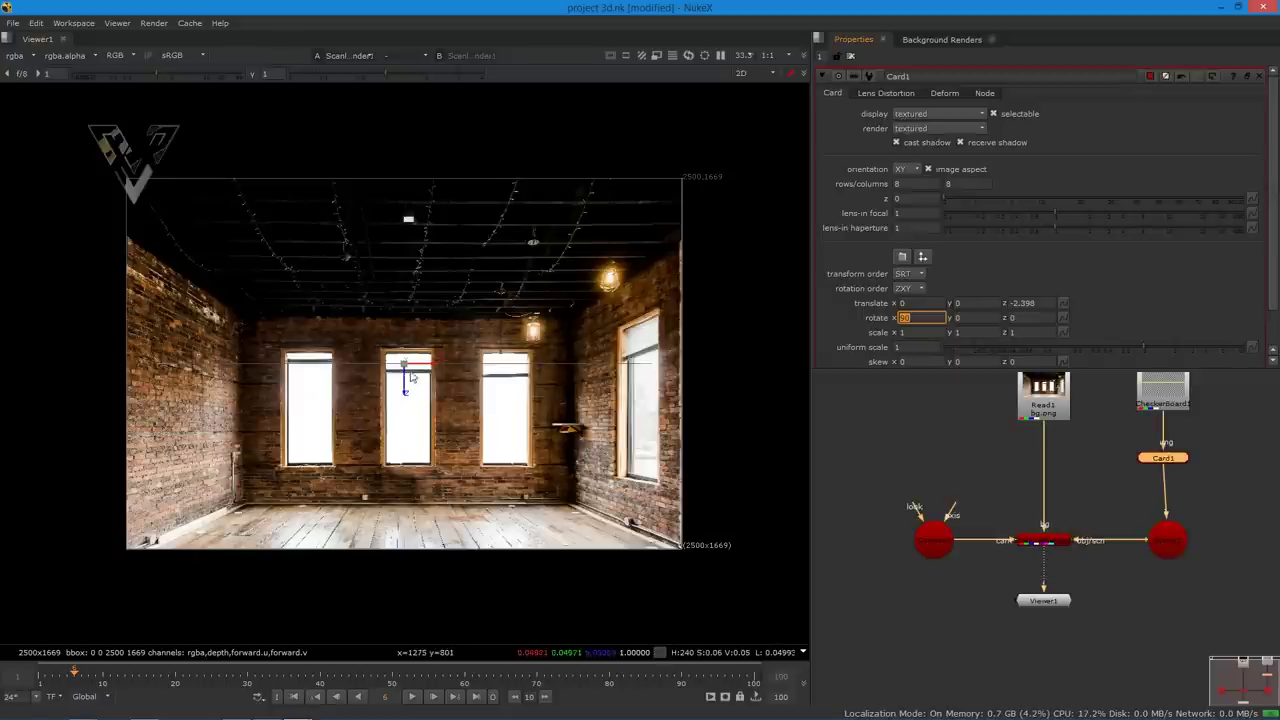
{"action": "type", "text": "-9"}
{"action": "key", "text": "Return"}
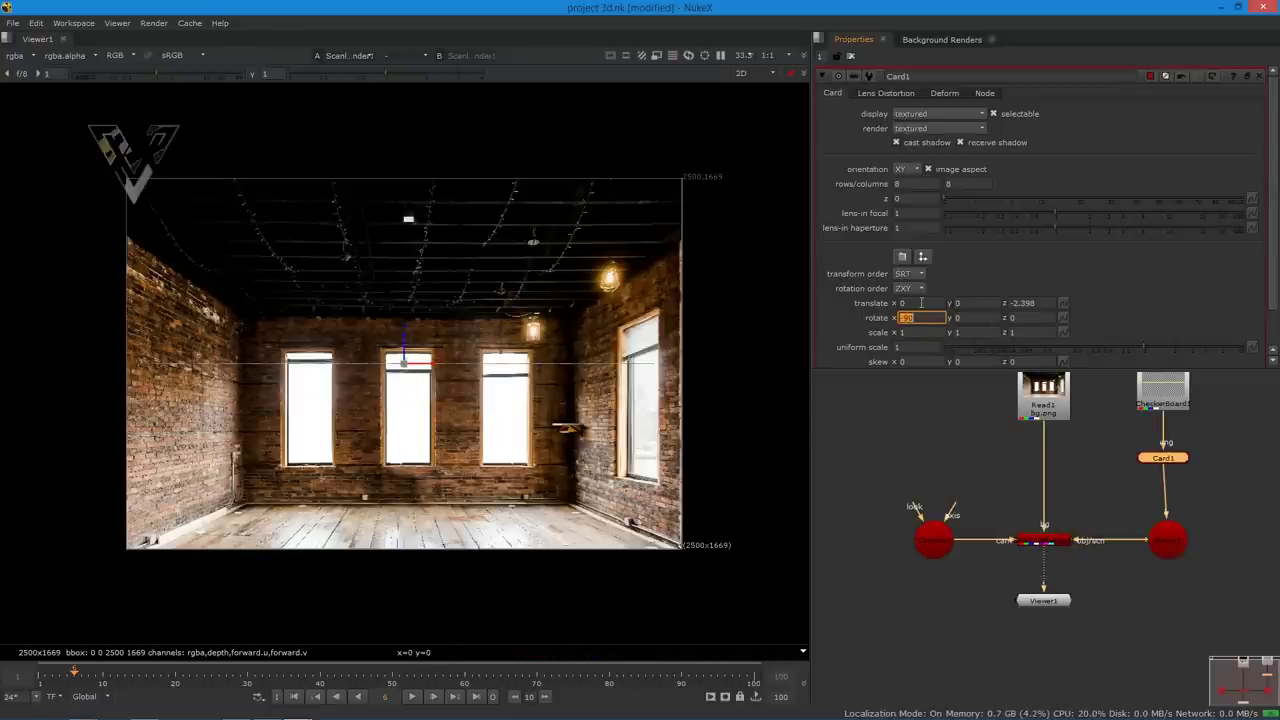
- Lower the card onto the room's floor at a Y translation of -0.354 and align the Card node above the Scene node
{"action": "left_click_drag", "start_coordinate": [405, 347], "coordinate": [406, 455]}
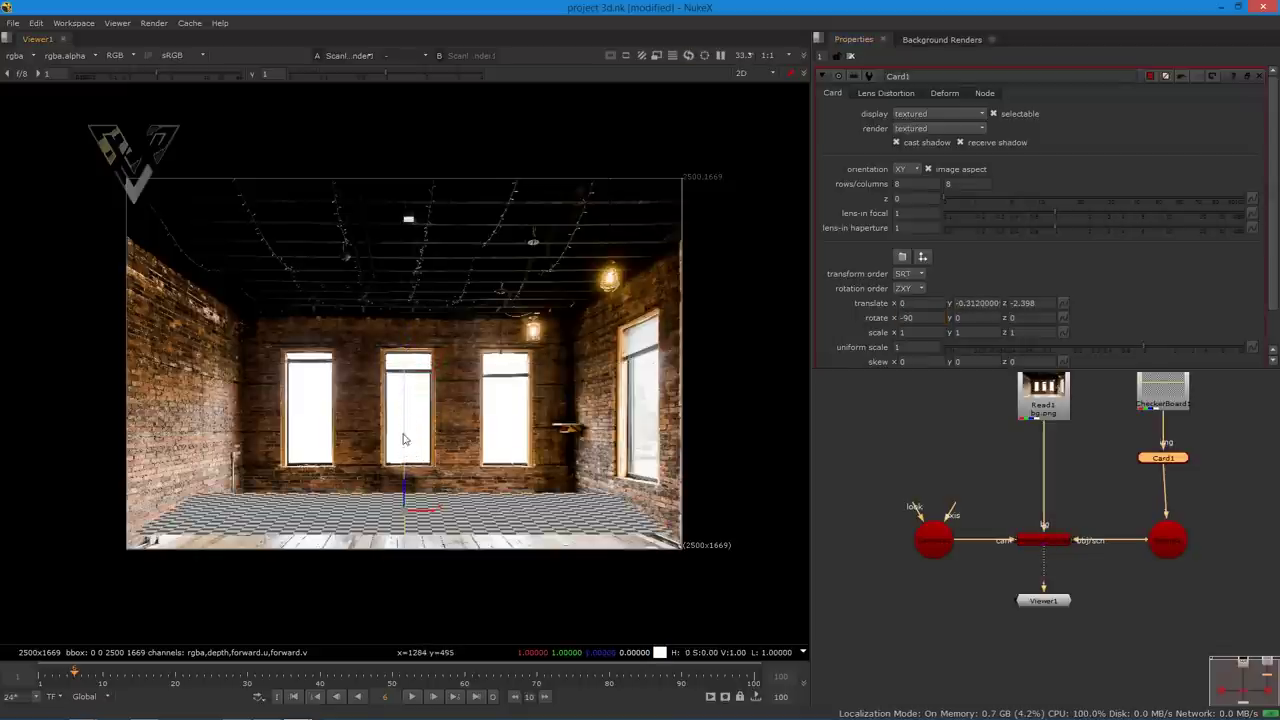
{"action": "left_click_drag", "start_coordinate": [407, 500], "coordinate": [408, 515]}
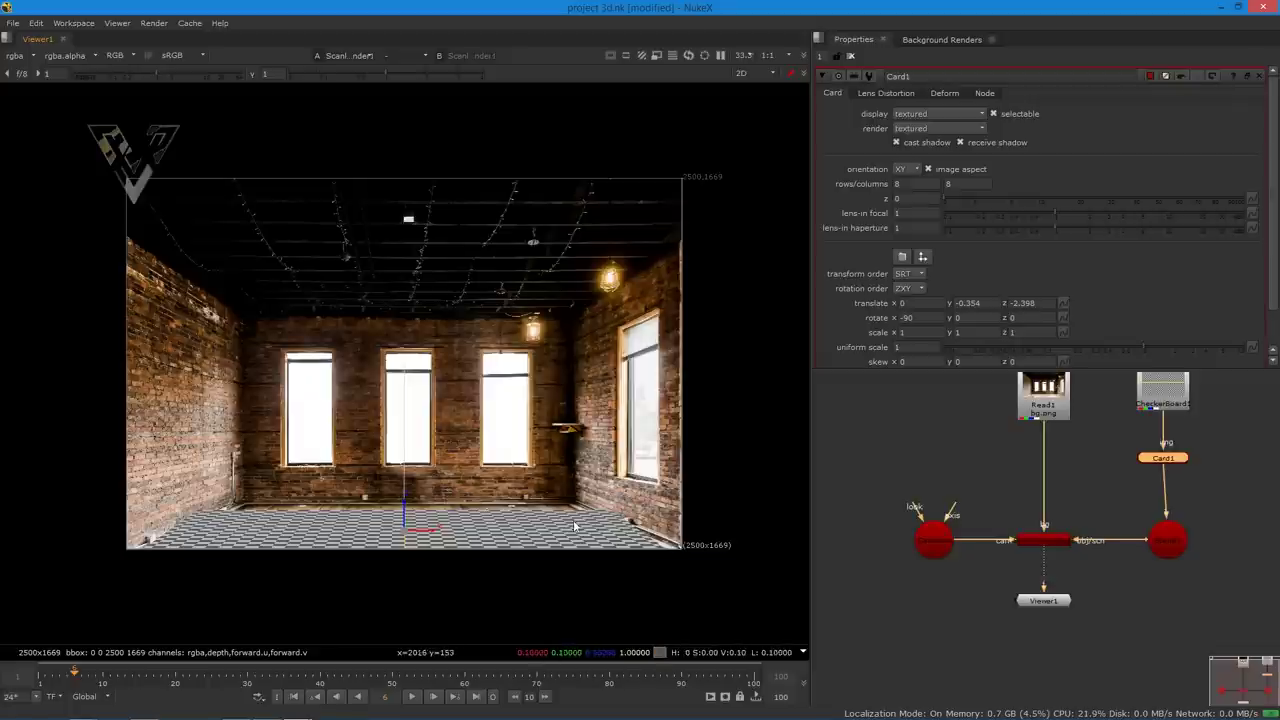
{"action": "scroll", "coordinate": [575, 527], "scroll_direction": "up", "scroll_amount": 5}
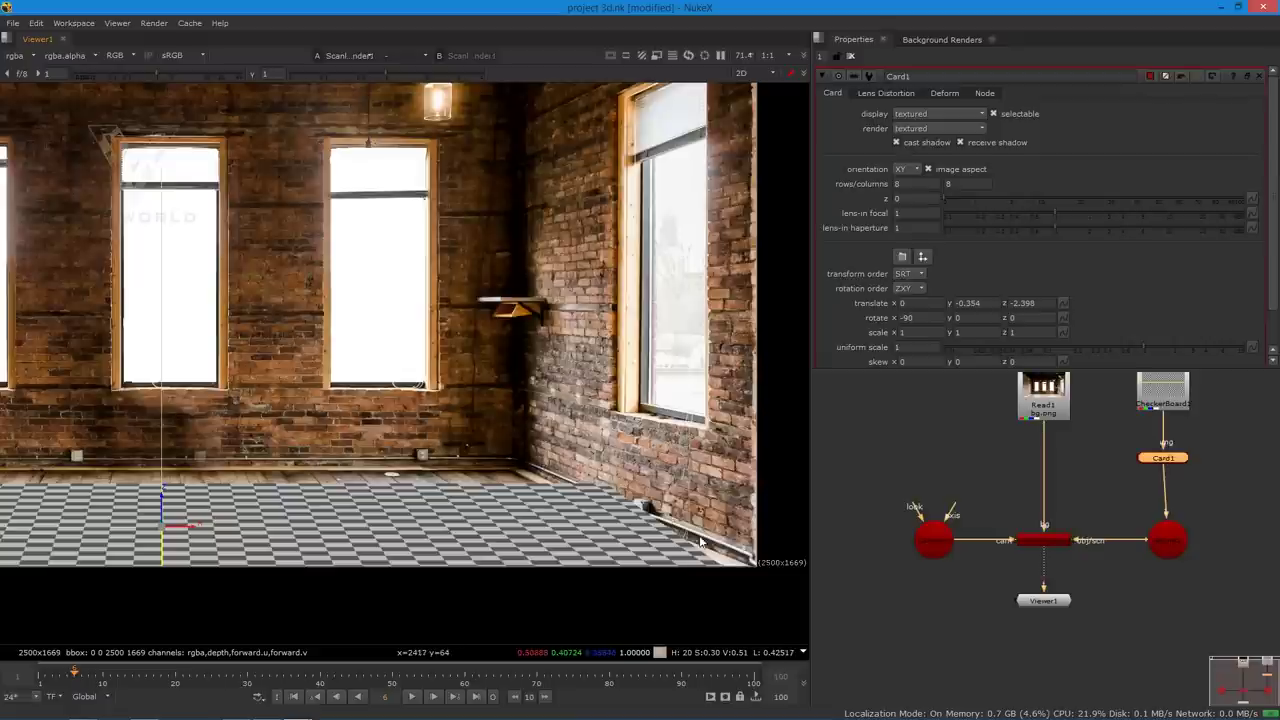
{"action": "left_click_drag", "start_coordinate": [1167, 462], "coordinate": [1174, 460]}
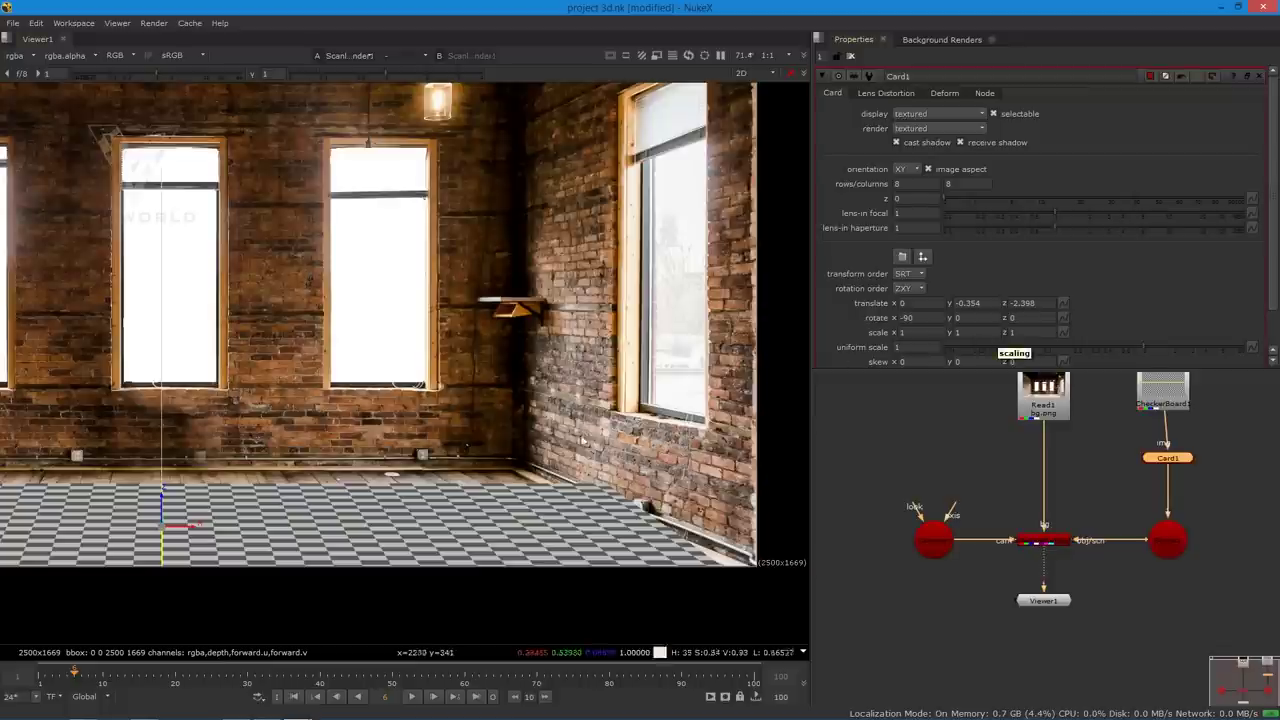
- Try a small Z rotation on the floor card, and reset it to 0
{"action": "left_click", "coordinate": [966, 318]}
{"action": "type", "text": ".7"}
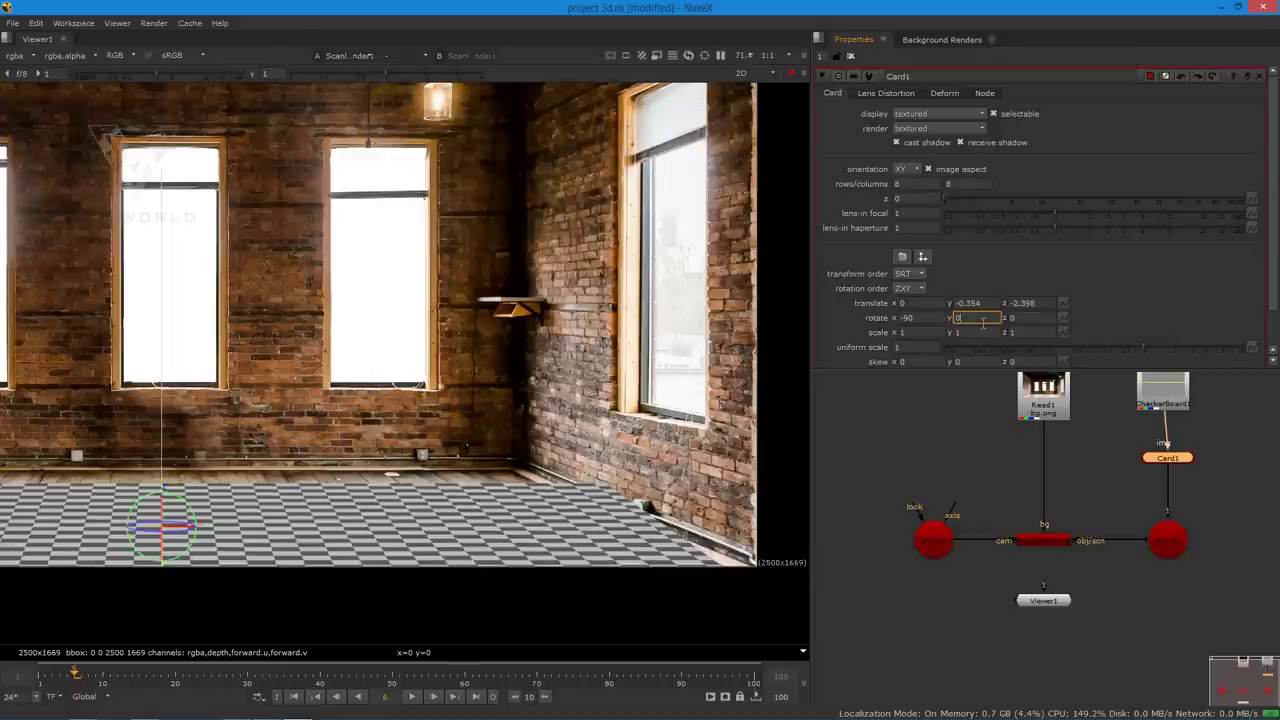
{"action": "left_click", "coordinate": [1017, 318]}
{"action": "type", "text": ".8"}
{"action": "key", "text": "Up"}
{"action": "key", "text": "Up"}
{"action": "key", "text": "Up"}
{"action": "key", "text": "Up"}
{"action": "key", "text": "Up"}
{"action": "key", "text": "Up"}
{"action": "key", "text": "Up"}
{"action": "key", "text": "Up"}
{"action": "key", "text": "Up"}
{"action": "key", "text": "Up"}
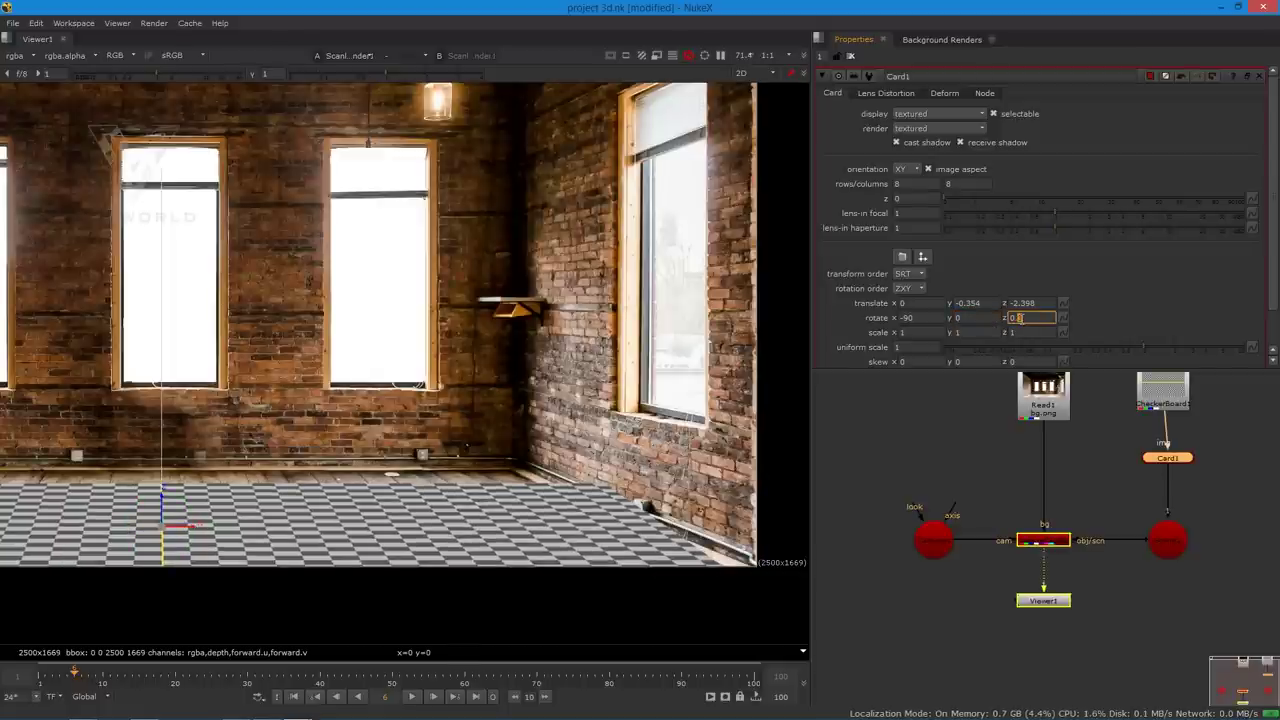
{"action": "left_click_drag", "start_coordinate": [1020, 318], "coordinate": [1005, 318]}
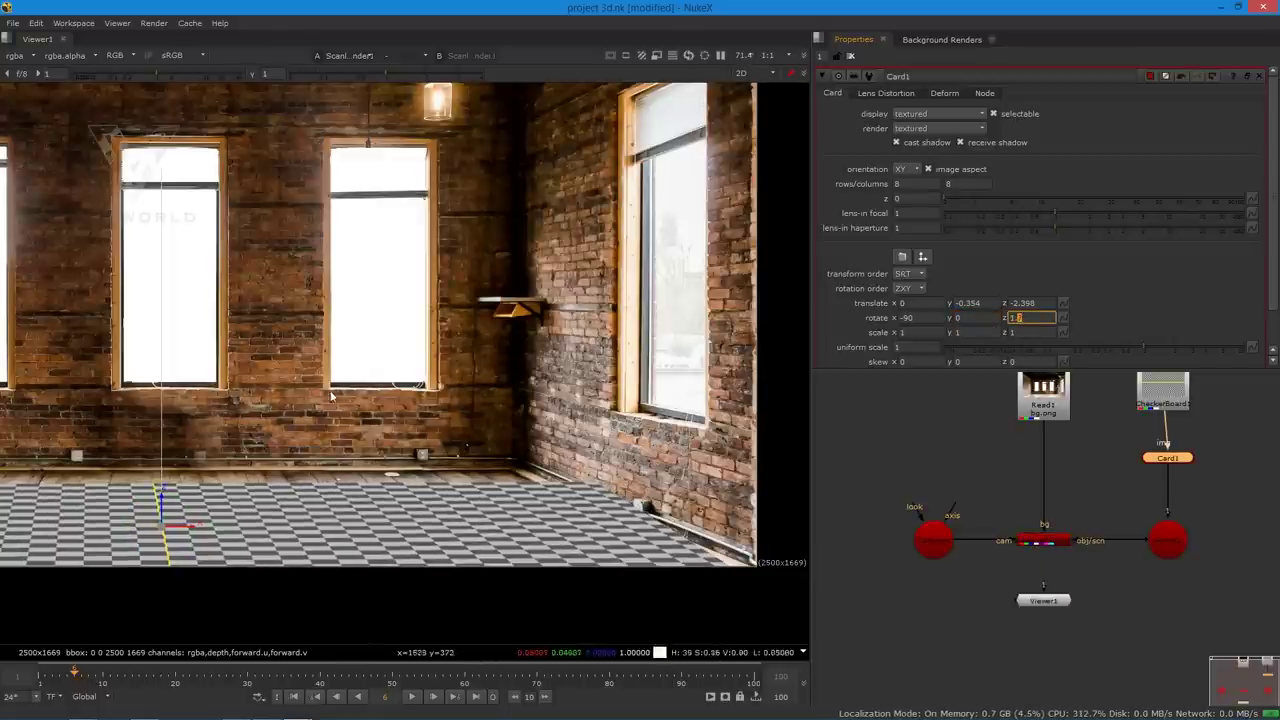
{"action": "type", "text": "0"}
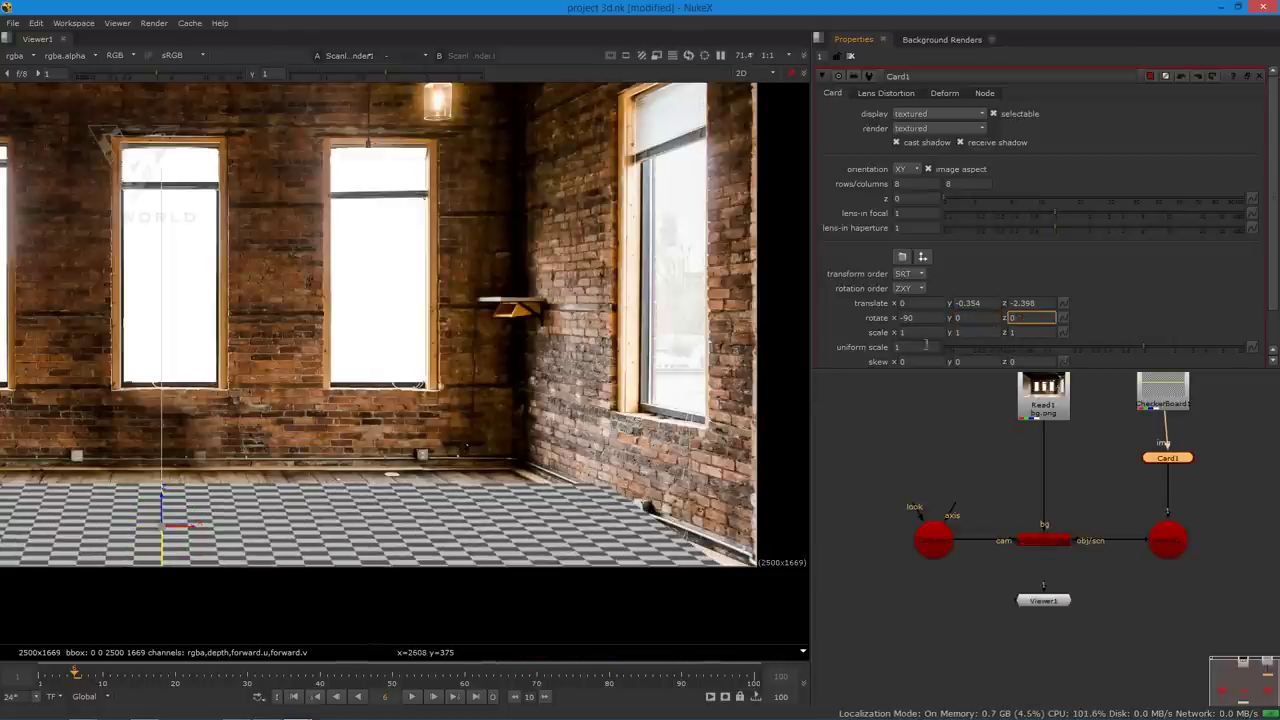
- Try turning the floor card around its Y axis, and bring the Y rotation back to 0
{"action": "key", "text": "shift+Tab"}
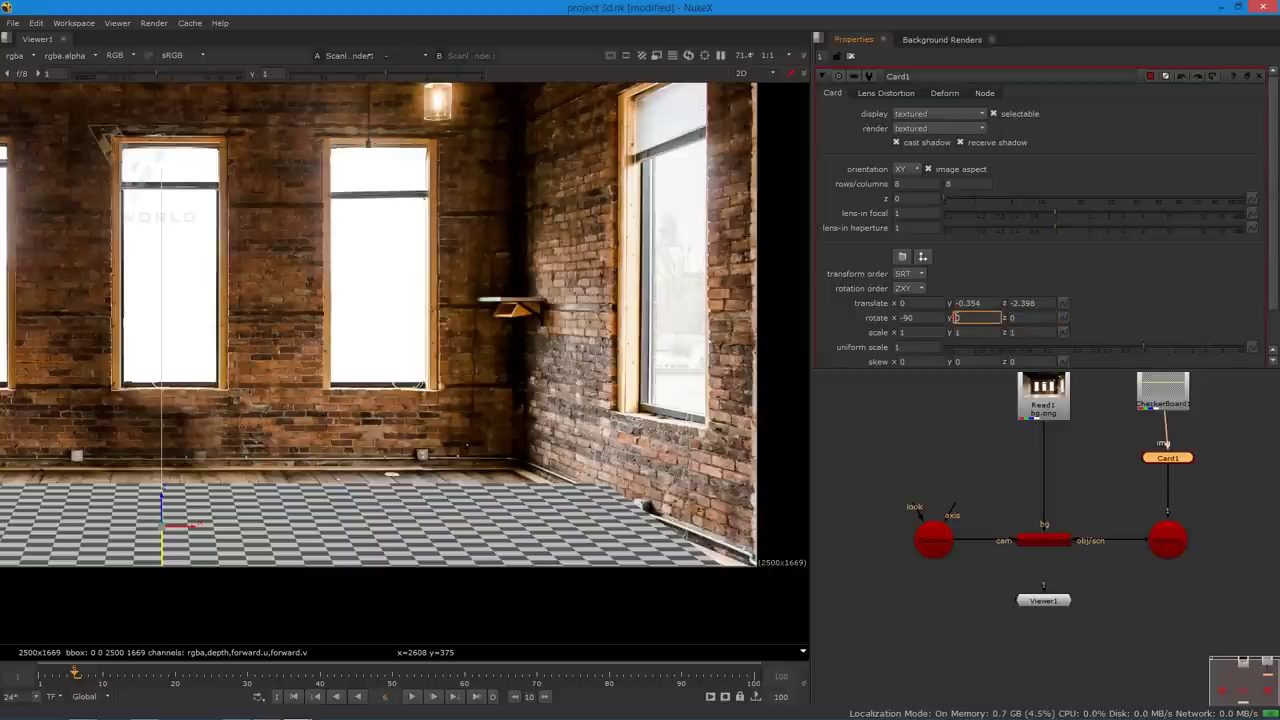
{"action": "key", "text": "Up"}
{"action": "key", "text": "Up"}
{"action": "key", "text": "Up"}
{"action": "key", "text": "Up"}
{"action": "key", "text": "Up"}
{"action": "key", "text": "Up"}
{"action": "key", "text": "Up"}
{"action": "key", "text": "Up"}
{"action": "key", "text": "Up"}
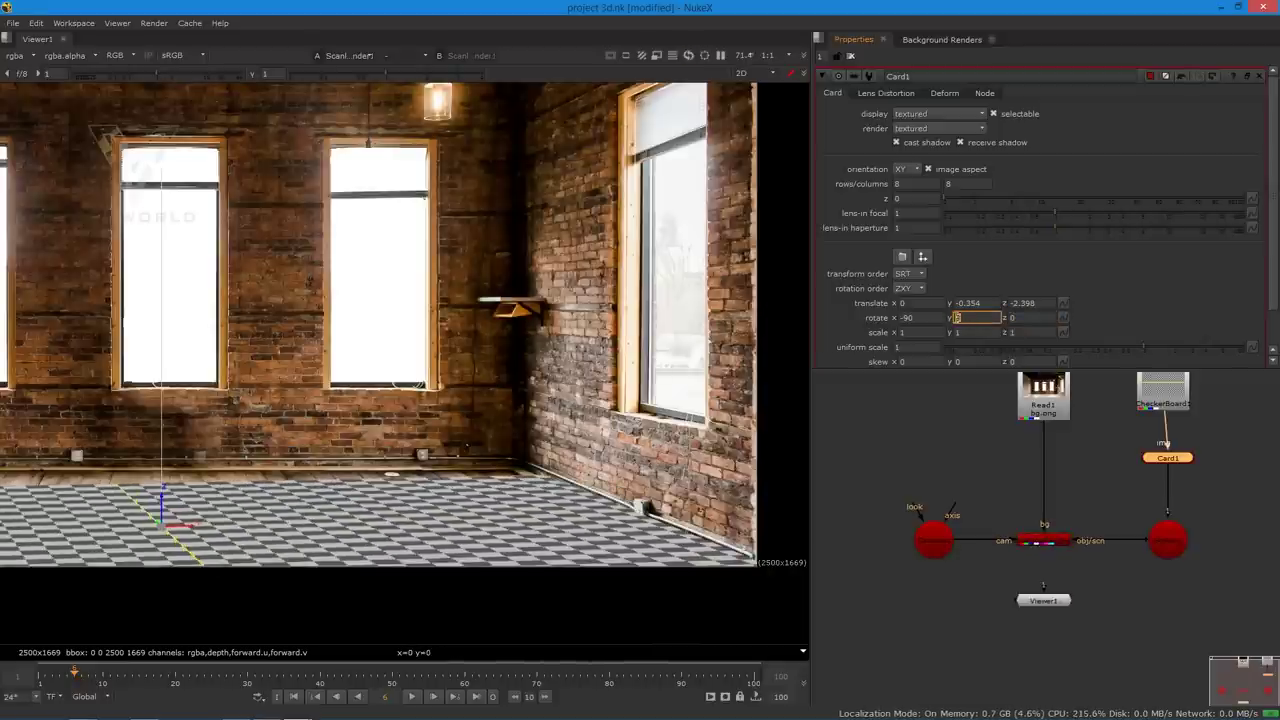
{"action": "key", "text": "Down"}
{"action": "key", "text": "Down"}
{"action": "key", "text": "Down"}
{"action": "key", "text": "Down"}
{"action": "key", "text": "Down"}
- Tilt the floor card to an X rotation of -93.6 degrees
{"action": "key", "text": "shift+Tab"}
{"action": "key", "text": "Down"}
{"action": "key", "text": "Down"}
{"action": "key", "text": "Down"}
{"action": "key", "text": "Down"}
{"action": "key", "text": "Down"}
{"action": "key", "text": "Down"}
{"action": "key", "text": "Down"}
{"action": "key", "text": "Down"}
{"action": "key", "text": "Down"}
{"action": "key", "text": "Down"}
{"action": "key", "text": "Down"}
{"action": "key", "text": "Down"}
{"action": "key", "text": "Down"}
{"action": "key", "text": "Down"}
{"action": "key", "text": "Down"}
{"action": "key", "text": "Down"}
{"action": "key", "text": "Down"}
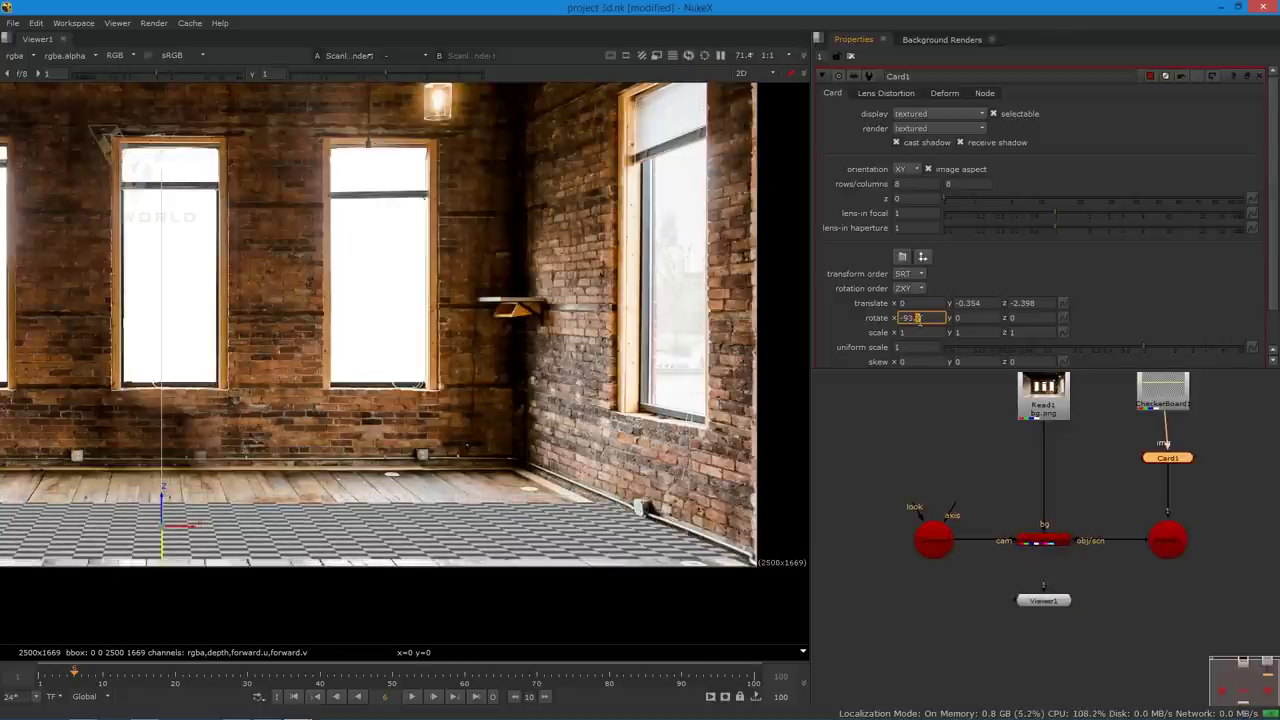
- Try enlarging the floor card along X, and return its X scale to 1
{"action": "middle_click_drag", "start_coordinate": [260, 362], "coordinate": [501, 302]}
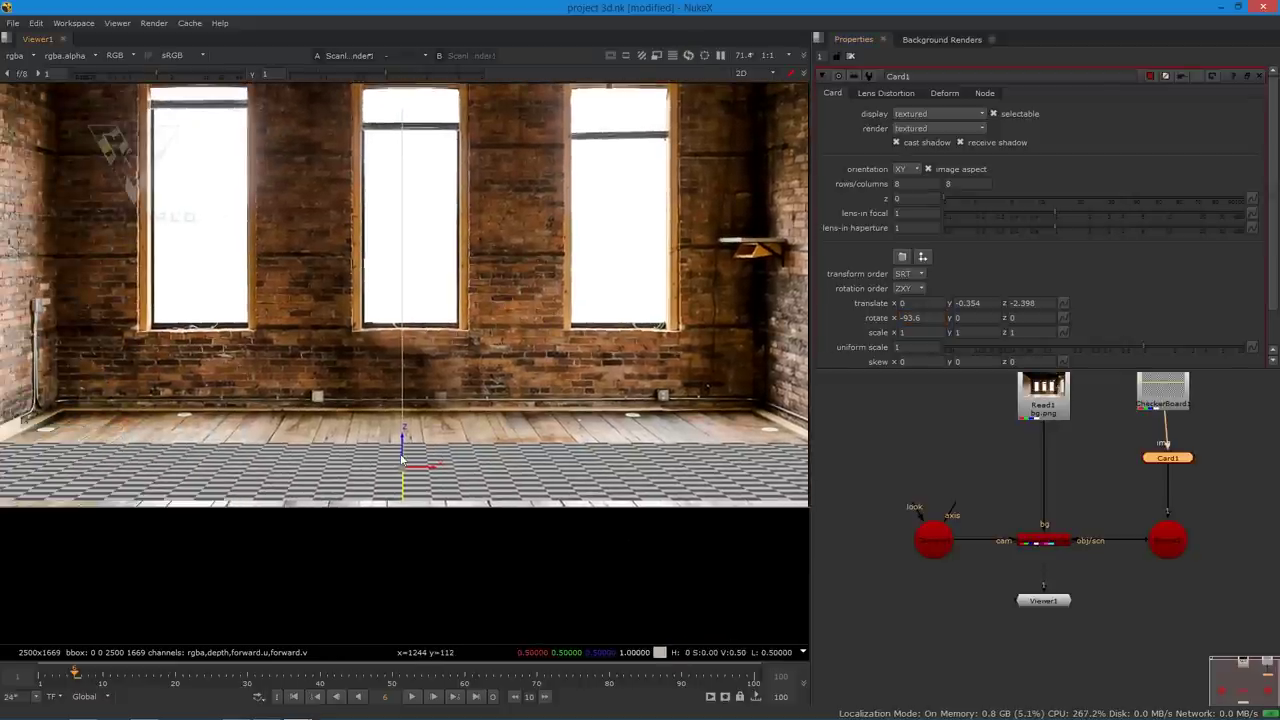
{"action": "left_click", "coordinate": [922, 332]}
{"action": "key", "text": "Up"}
{"action": "key", "text": "Up"}
{"action": "key", "text": "Up"}
{"action": "key", "text": "Up"}
{"action": "key", "text": "Up"}
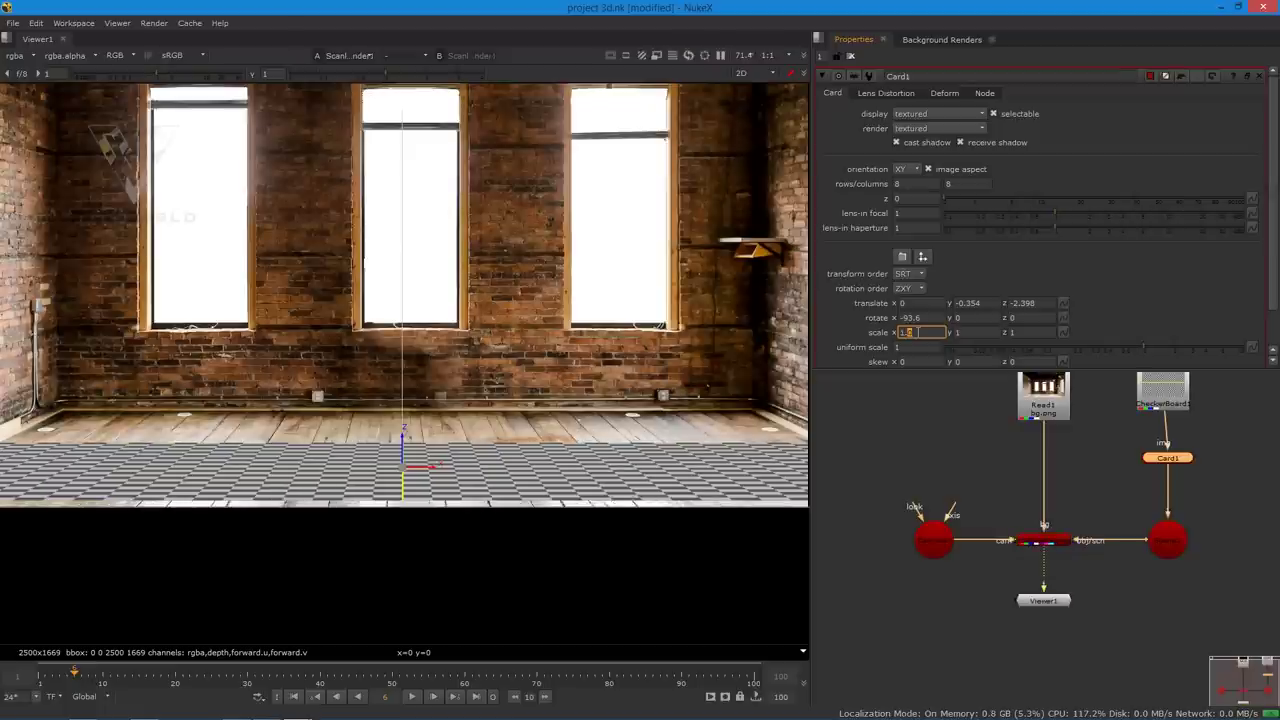
- Stretch the floor card to a Y scale of 2.96 so it reaches the room's back wall
{"action": "left_click", "coordinate": [971, 332]}
{"action": "key", "text": "Up"}
{"action": "key", "text": "Up"}
{"action": "key", "text": "Up"}
{"action": "key", "text": "Up"}
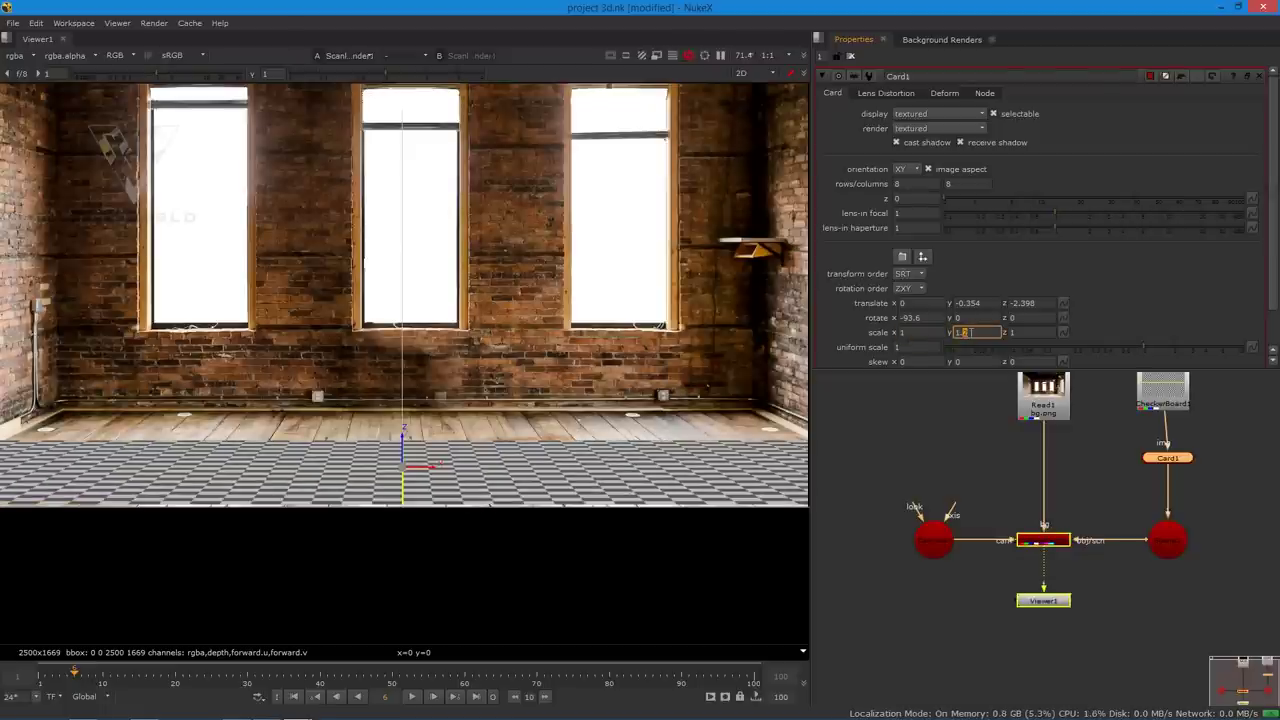
{"action": "key", "text": "Up"}
{"action": "key", "text": "Up"}
{"action": "key", "text": "Up"}
{"action": "key", "text": "Up"}
{"action": "key", "text": "Up"}
{"action": "key", "text": "Up"}
{"action": "key", "text": "Up"}
{"action": "key", "text": "Up"}
{"action": "key", "text": "Up"}
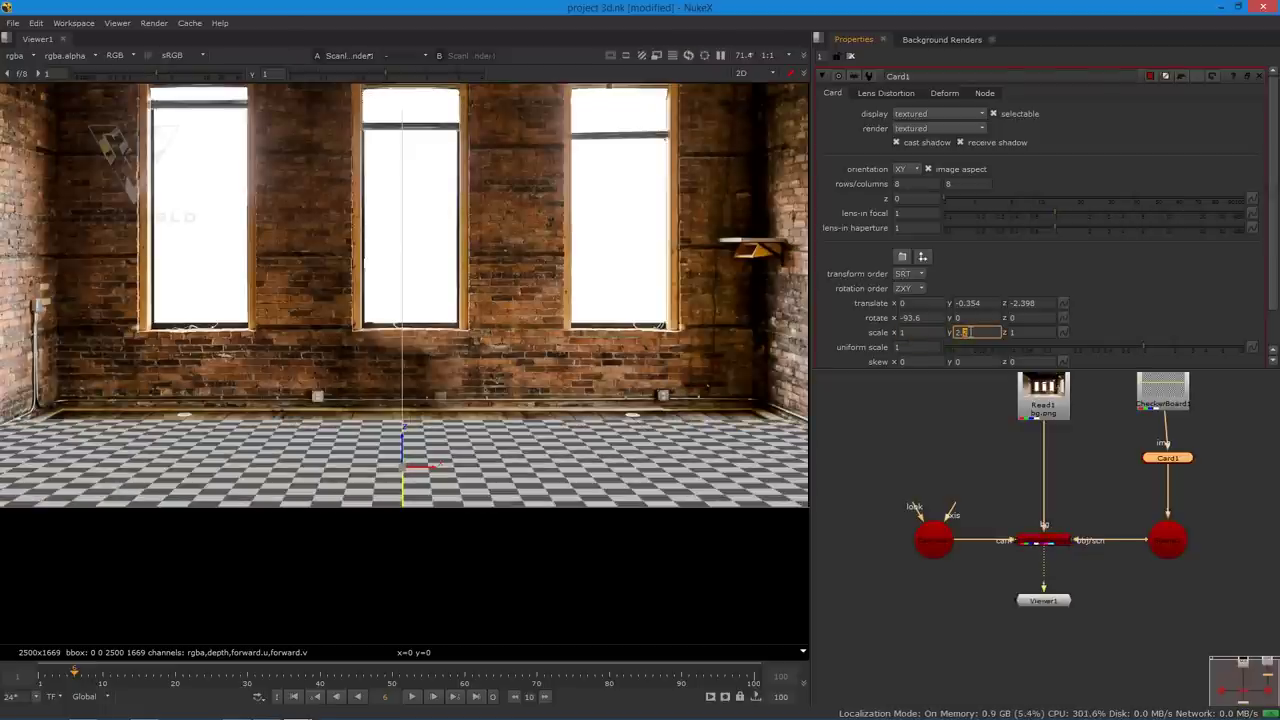
{"action": "key", "text": "Up"}
{"action": "key", "text": "Up"}
{"action": "key", "text": "Up"}
{"action": "key", "text": "Up"}
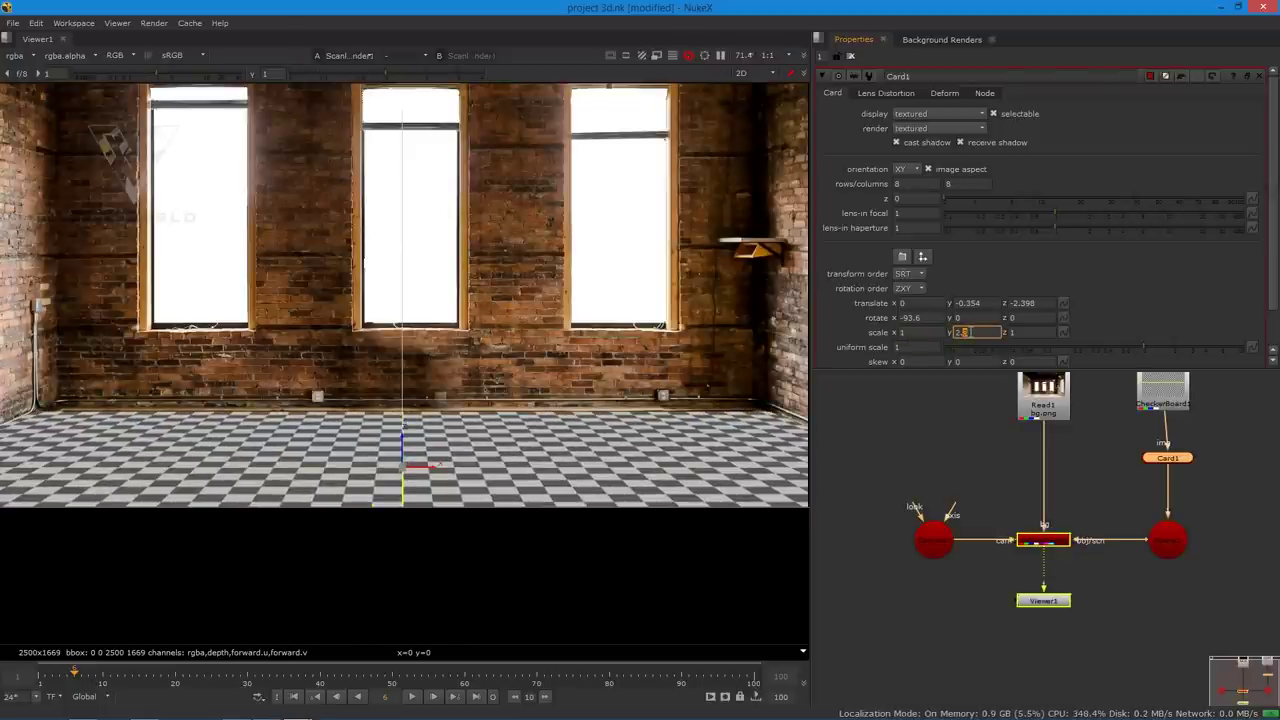
{"action": "middle_click_drag", "start_coordinate": [265, 396], "coordinate": [174, 341]}
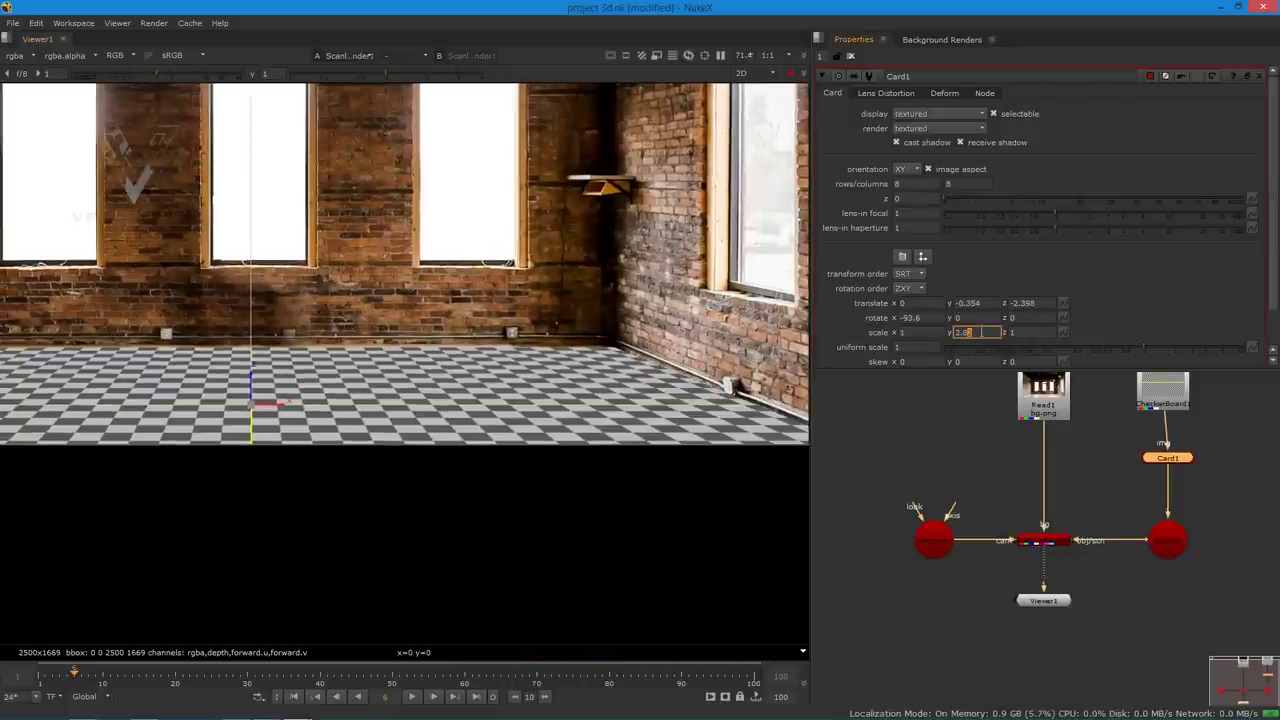
{"action": "scroll", "coordinate": [981, 332], "scroll_direction": "up", "scroll_amount": 9}
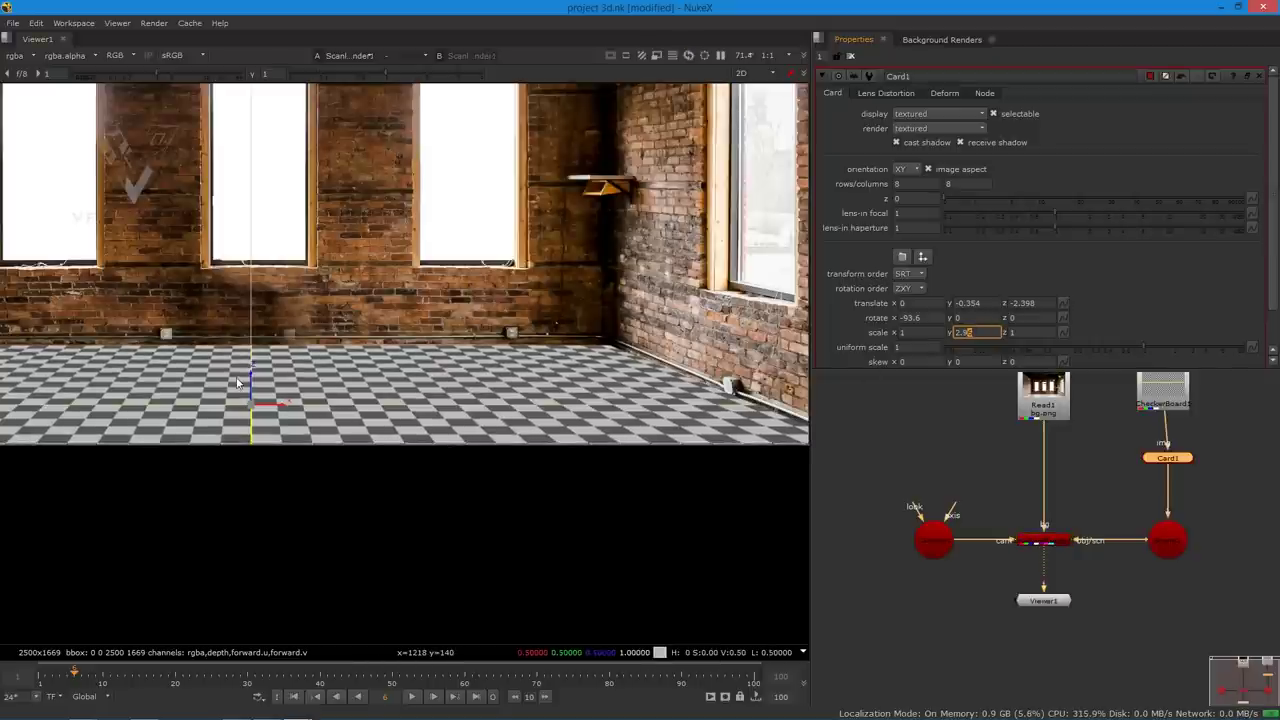
- Align the floor card with the room's corners at a Y translation of about -0.36 and an X translation of 0.0145
{"action": "left_click_drag", "start_coordinate": [251, 380], "coordinate": [253, 391]}
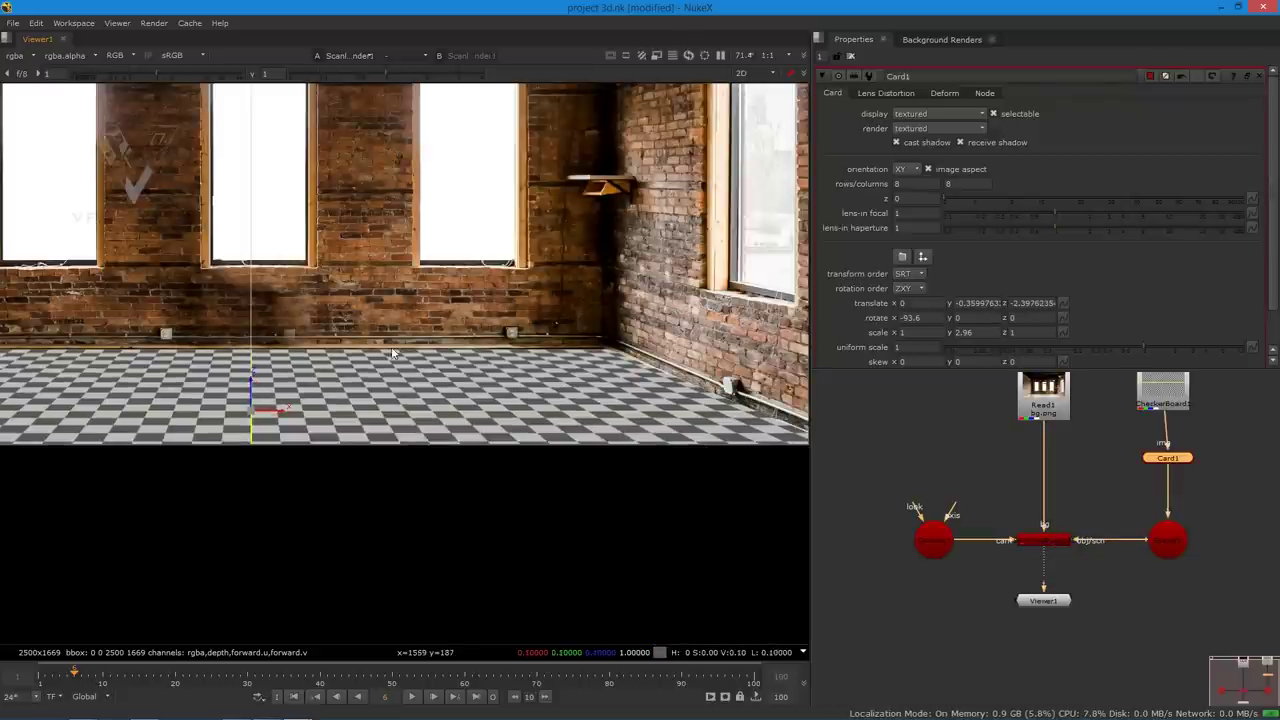
{"action": "scroll", "coordinate": [375, 321], "scroll_direction": "down", "scroll_amount": 3}
{"action": "middle_click_drag", "start_coordinate": [118, 322], "coordinate": [269, 357]}
{"action": "scroll", "coordinate": [229, 397], "scroll_direction": "up", "scroll_amount": 7}
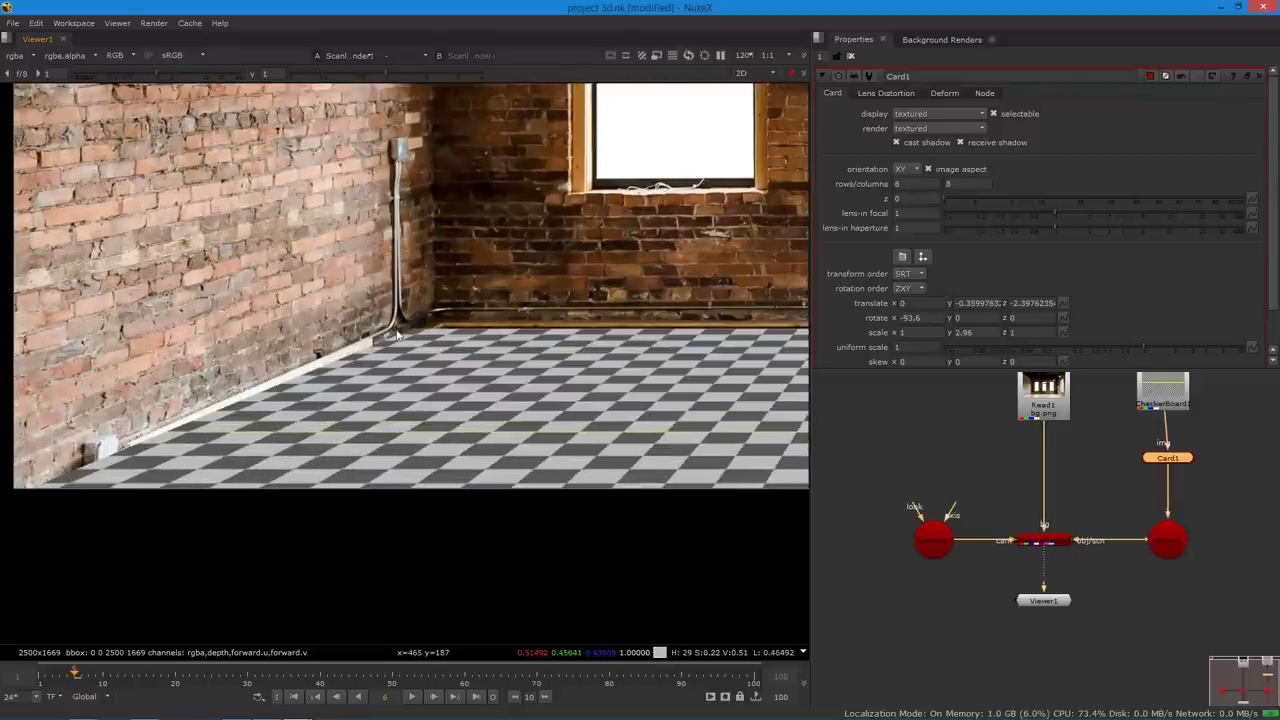
{"action": "scroll", "coordinate": [487, 428], "scroll_direction": "down", "scroll_amount": 3}
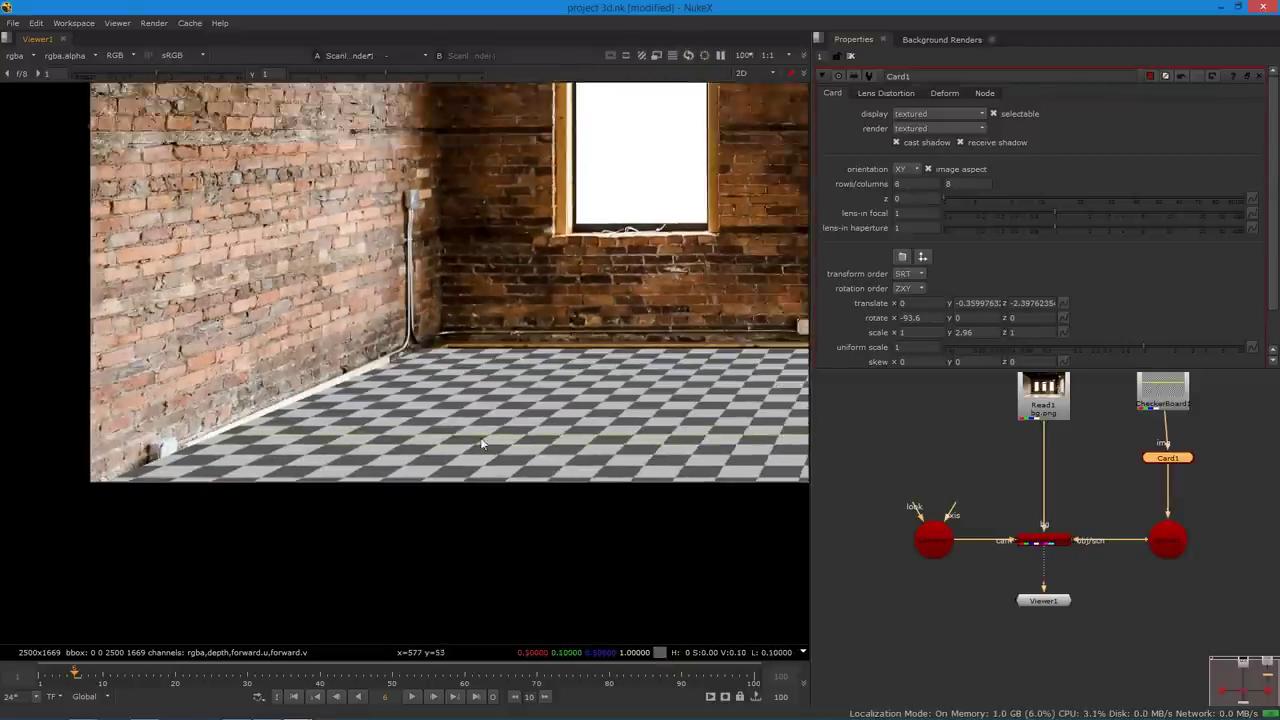
{"action": "scroll", "coordinate": [566, 430], "scroll_direction": "up", "scroll_amount": 2}
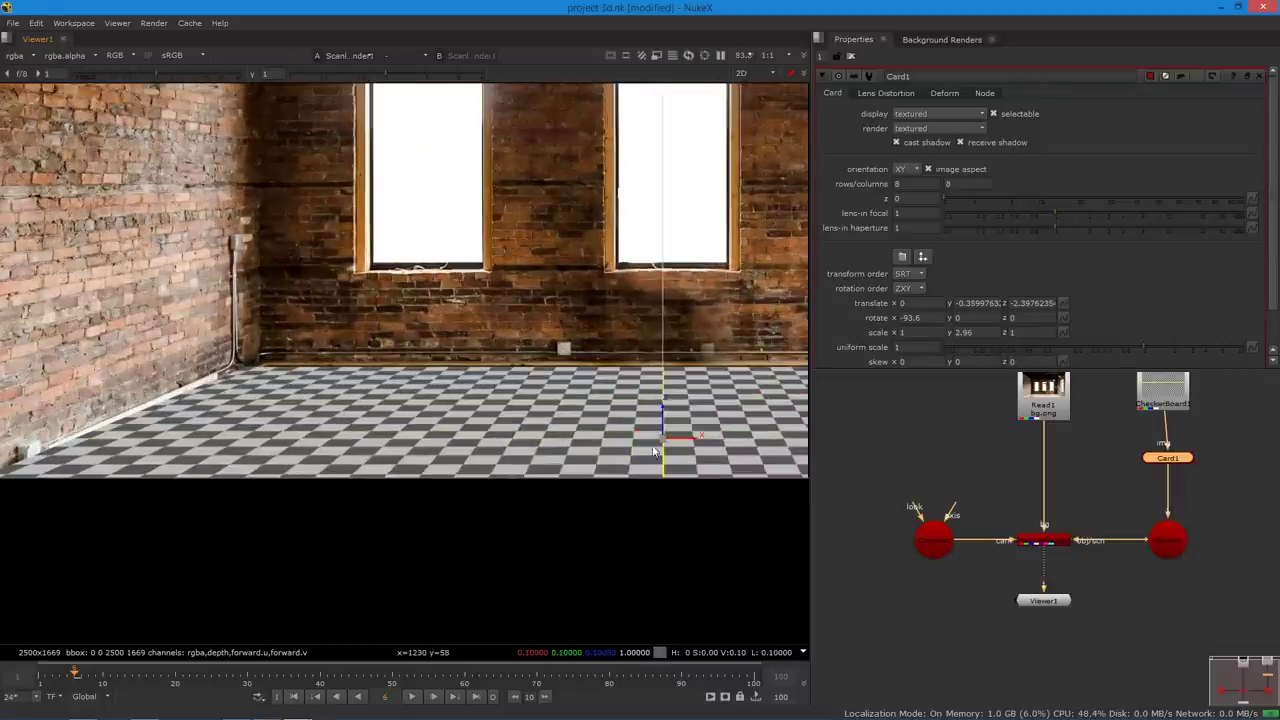
{"action": "left_click_drag", "start_coordinate": [672, 442], "coordinate": [684, 447]}
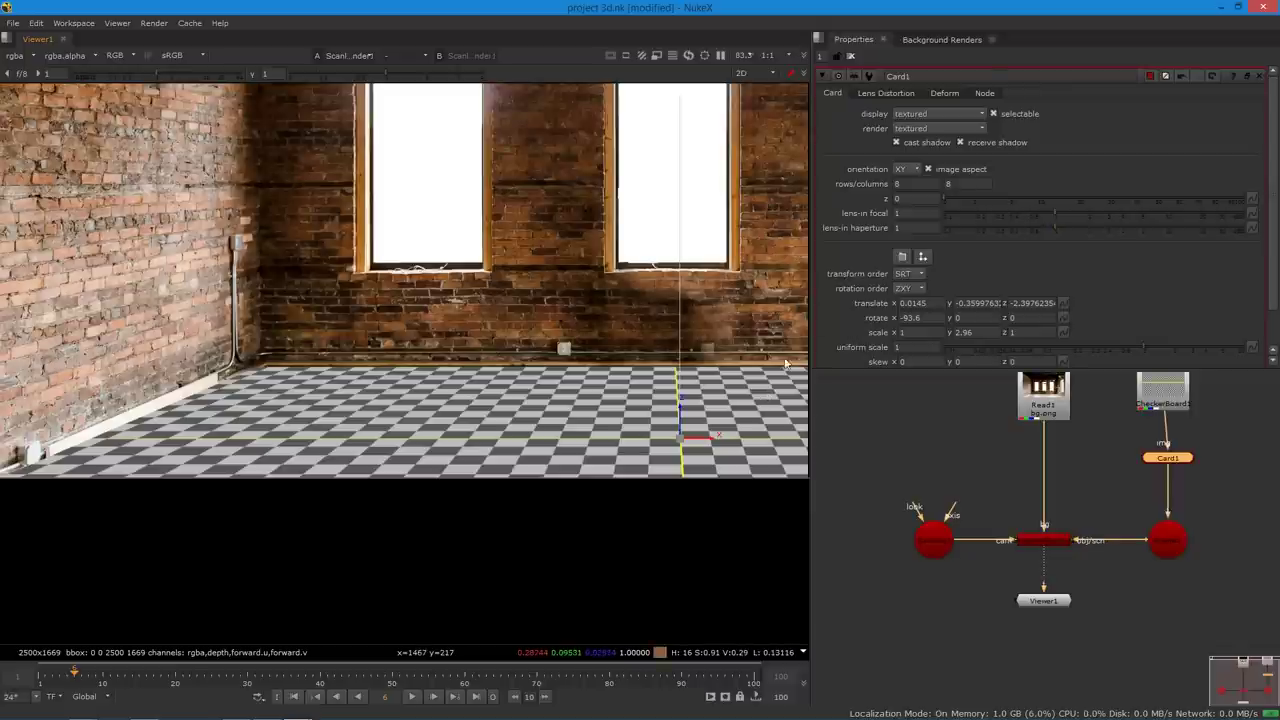
- Refine the floor card's X rotation to -93.53 degrees and fit the whole image in the view
{"action": "key", "text": "Up"}
{"action": "key", "text": "Up"}
{"action": "key", "text": "Up"}
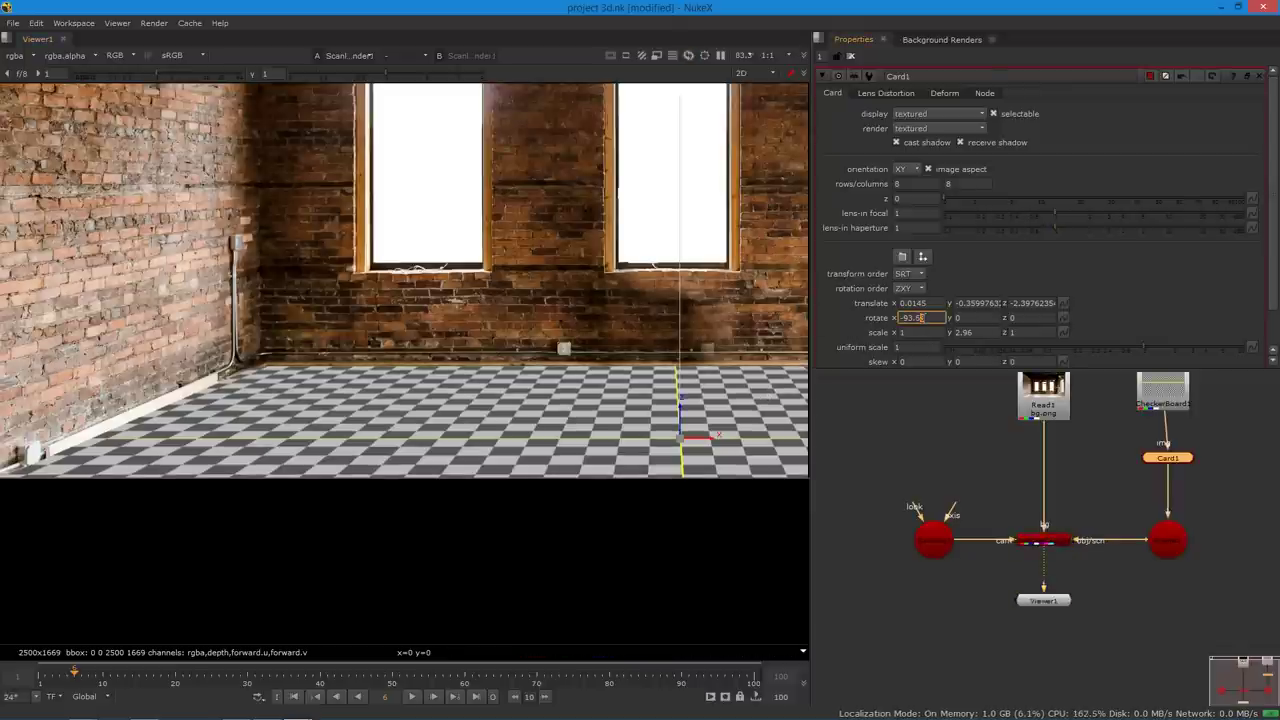
{"action": "scroll", "coordinate": [630, 393], "scroll_direction": "down", "scroll_amount": 3}
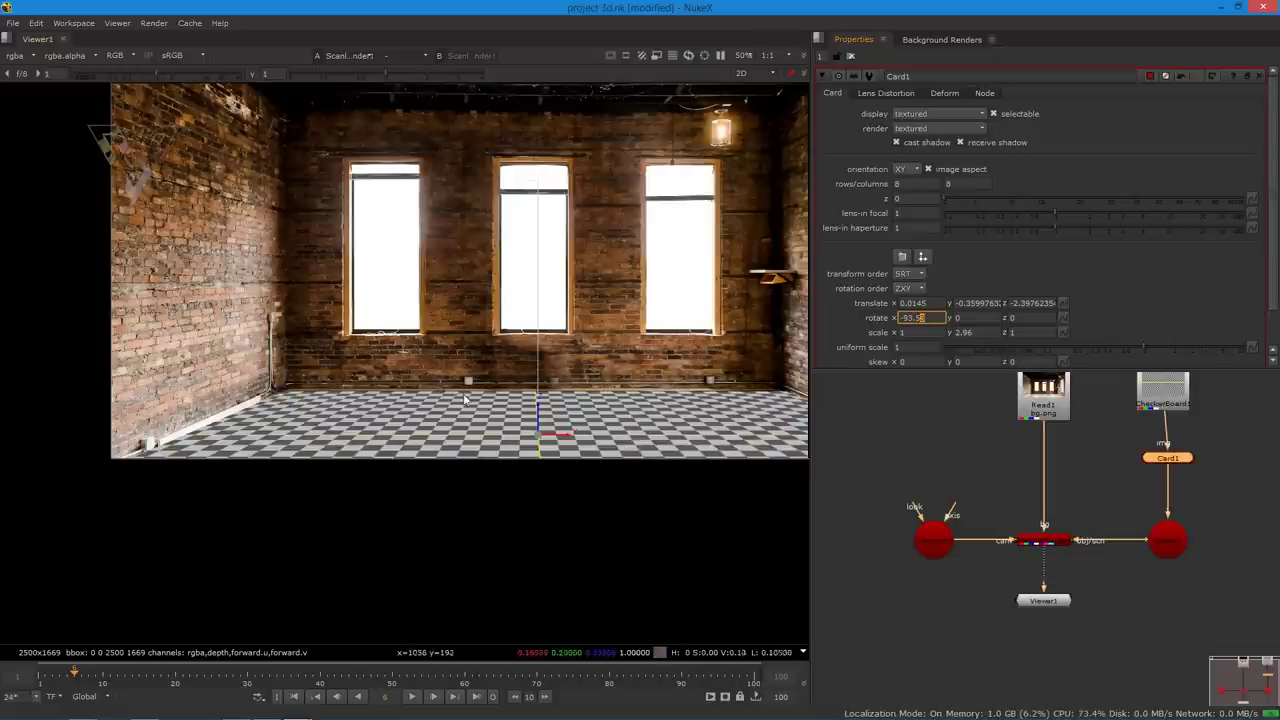
{"action": "scroll", "coordinate": [630, 393], "scroll_direction": "up", "scroll_amount": 2}
{"action": "middle_click_drag", "start_coordinate": [630, 393], "coordinate": [489, 377]}
{"action": "scroll", "coordinate": [490, 378], "scroll_direction": "down", "scroll_amount": 3}
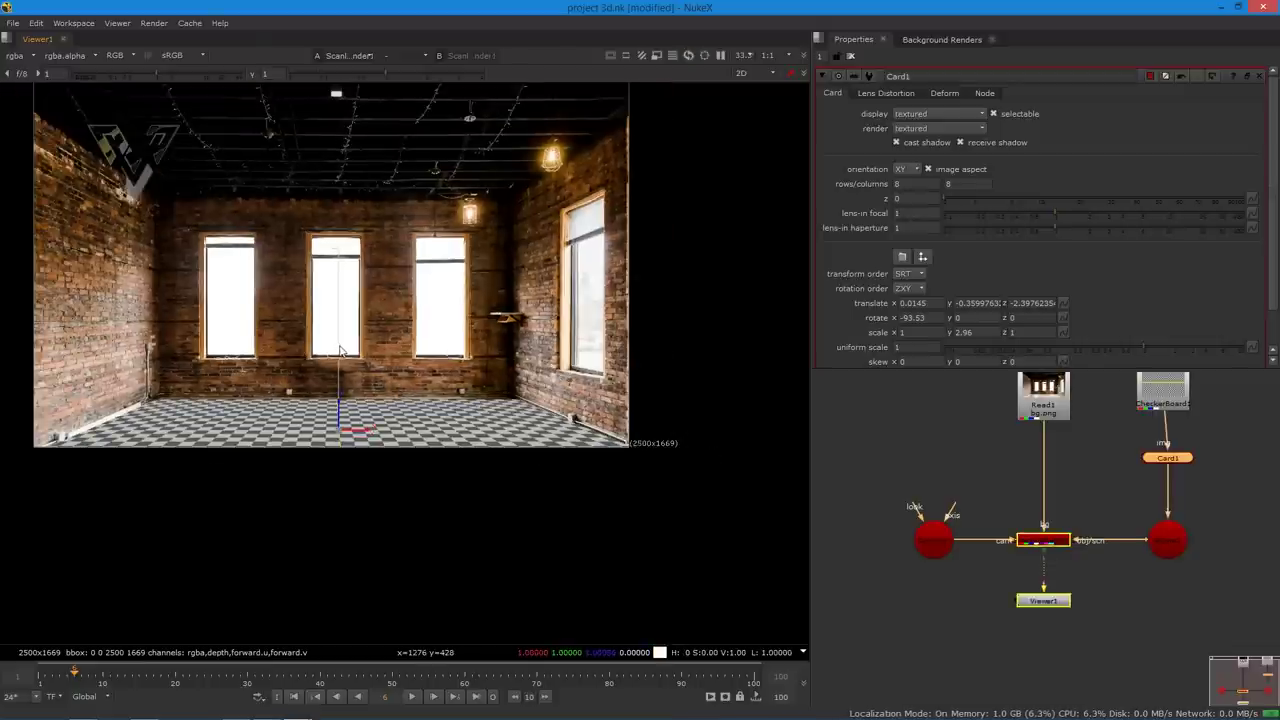
{"action": "key", "text": "f"}
{"action": "scroll", "coordinate": [388, 451], "scroll_direction": "up", "scroll_amount": 1}
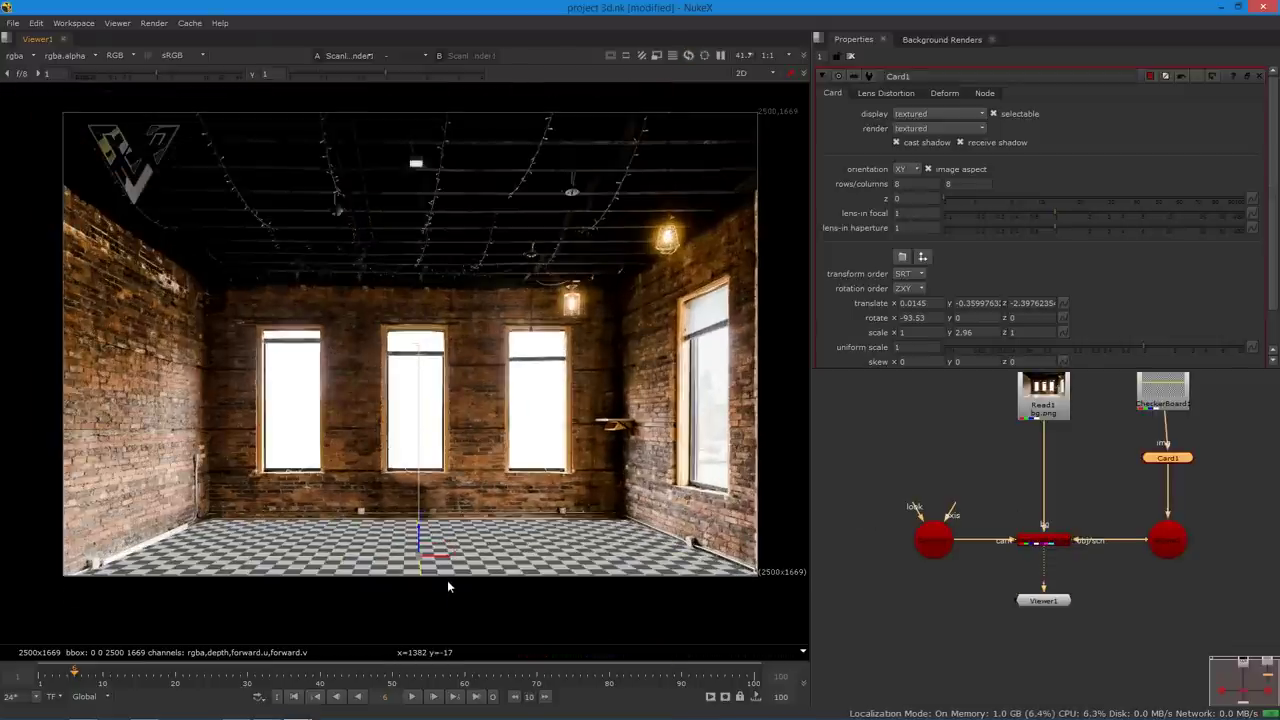
- Duplicate the Card node and connect the copy to the Scene node and the CheckerBoard node
{"action": "scroll", "coordinate": [1120, 458], "scroll_direction": "up", "scroll_amount": 5}
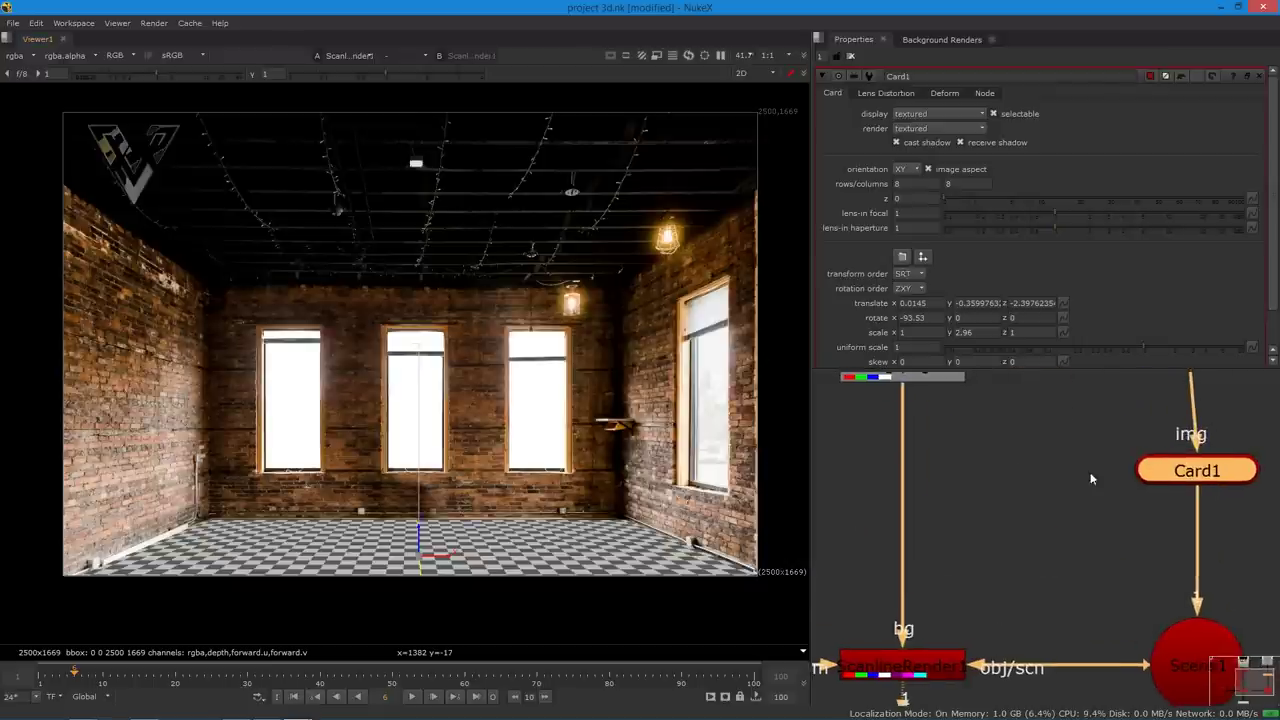
{"action": "scroll", "coordinate": [1086, 467], "scroll_direction": "down", "scroll_amount": 4}
{"action": "middle_click_drag", "start_coordinate": [1148, 472], "coordinate": [1062, 499]}
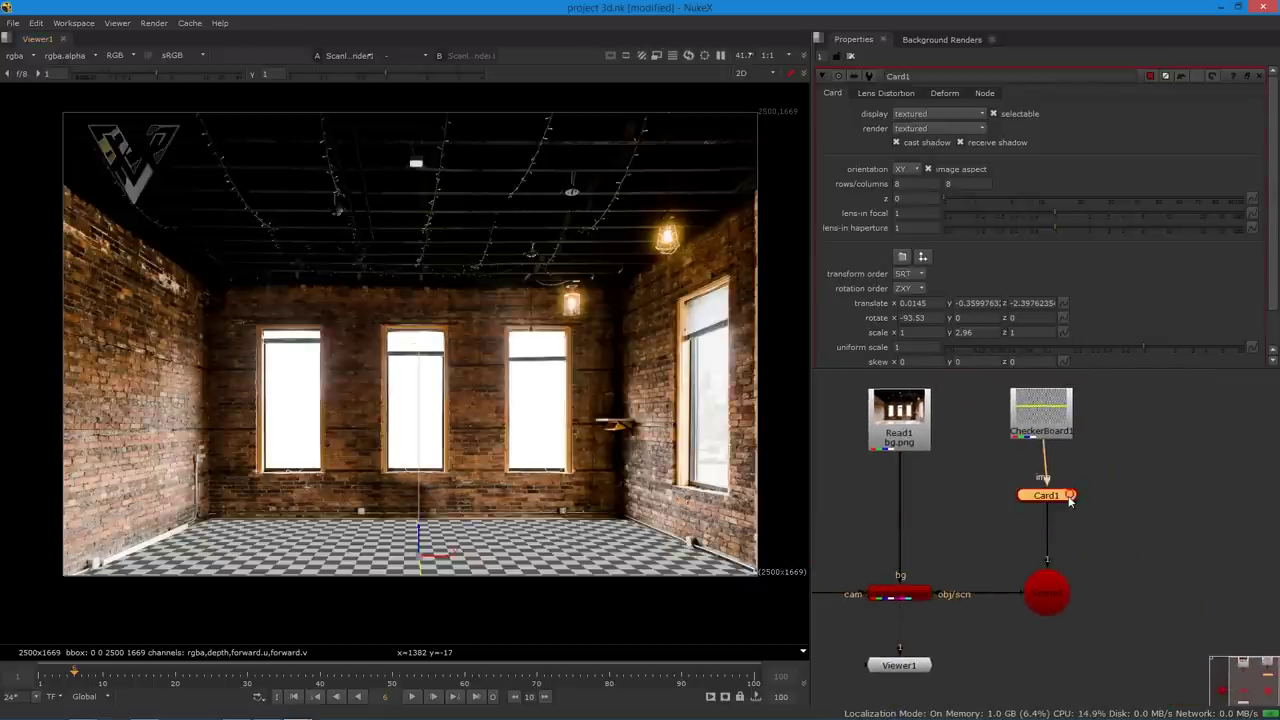
{"action": "left_click", "coordinate": [1132, 500]}
{"action": "key", "text": "ctrl+v"}
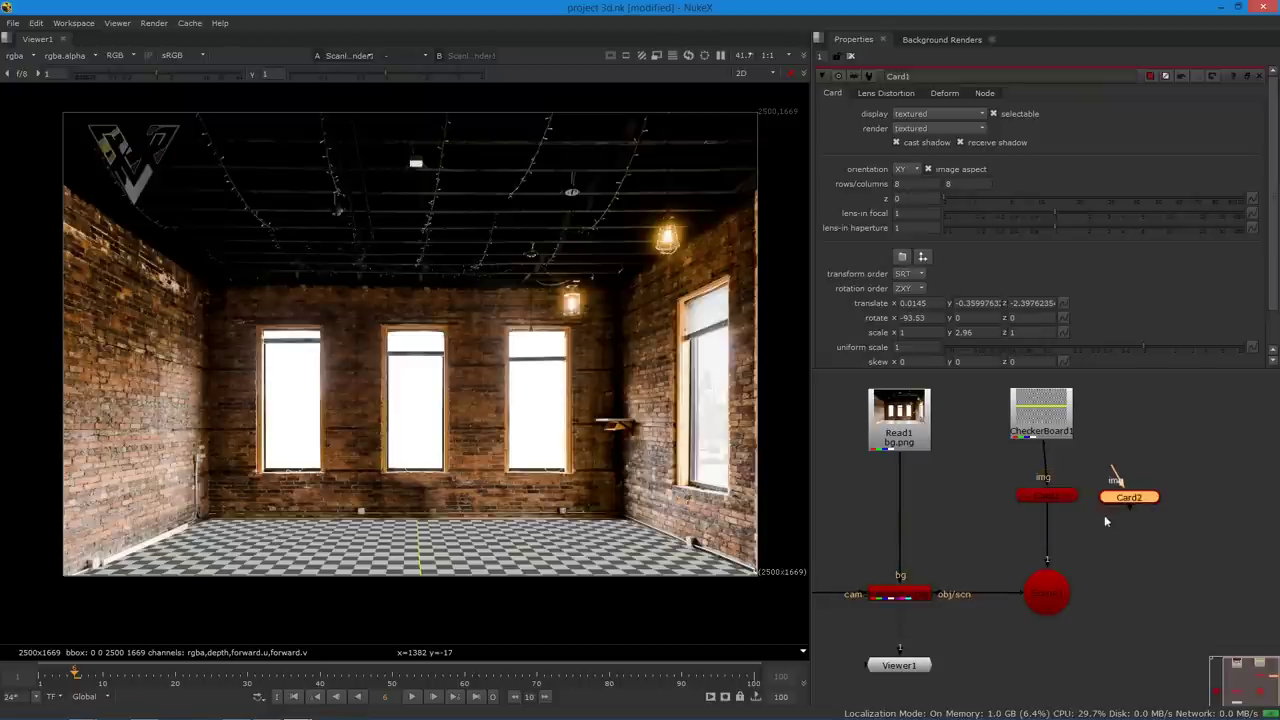
{"action": "left_click_drag", "start_coordinate": [1129, 504], "coordinate": [1062, 588]}
{"action": "left_click_drag", "start_coordinate": [1062, 435], "coordinate": [1064, 437]}
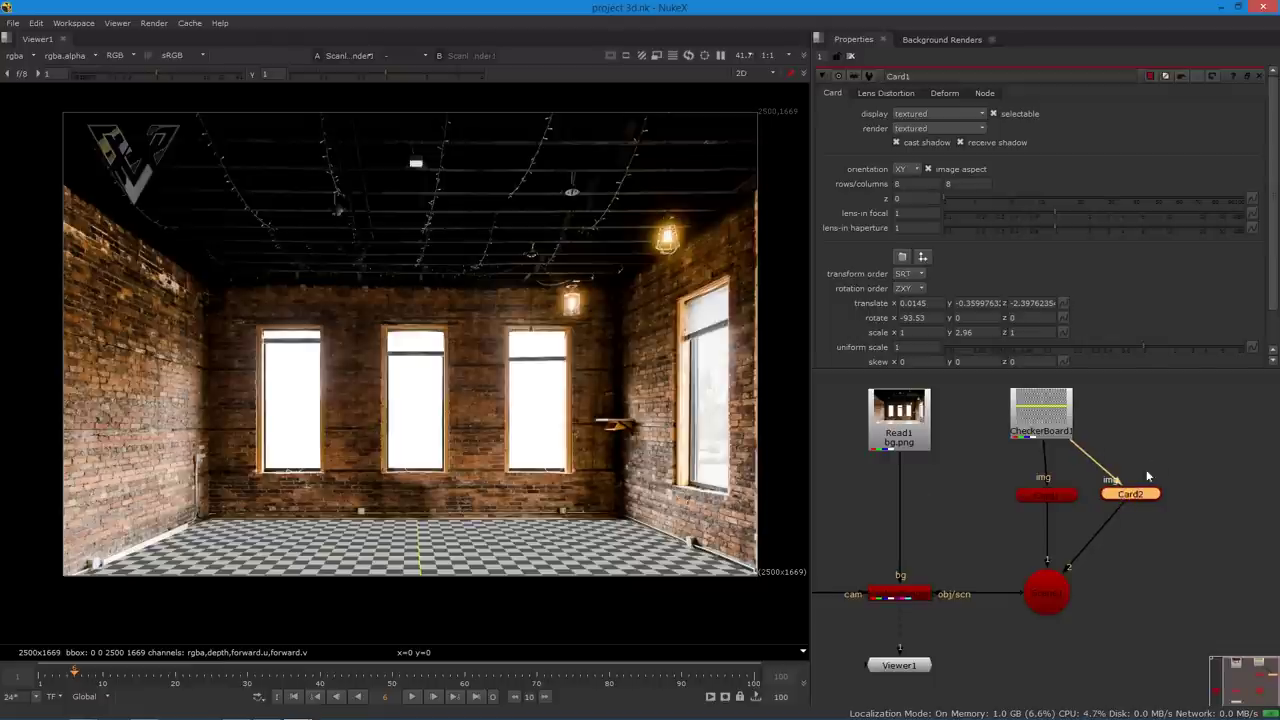
- Raise the duplicated card to the room's ceiling at a Y translation of about 0.205
{"action": "left_click_drag", "start_coordinate": [420, 538], "coordinate": [423, 293]}
{"action": "left_click_drag", "start_coordinate": [423, 207], "coordinate": [419, 211]}
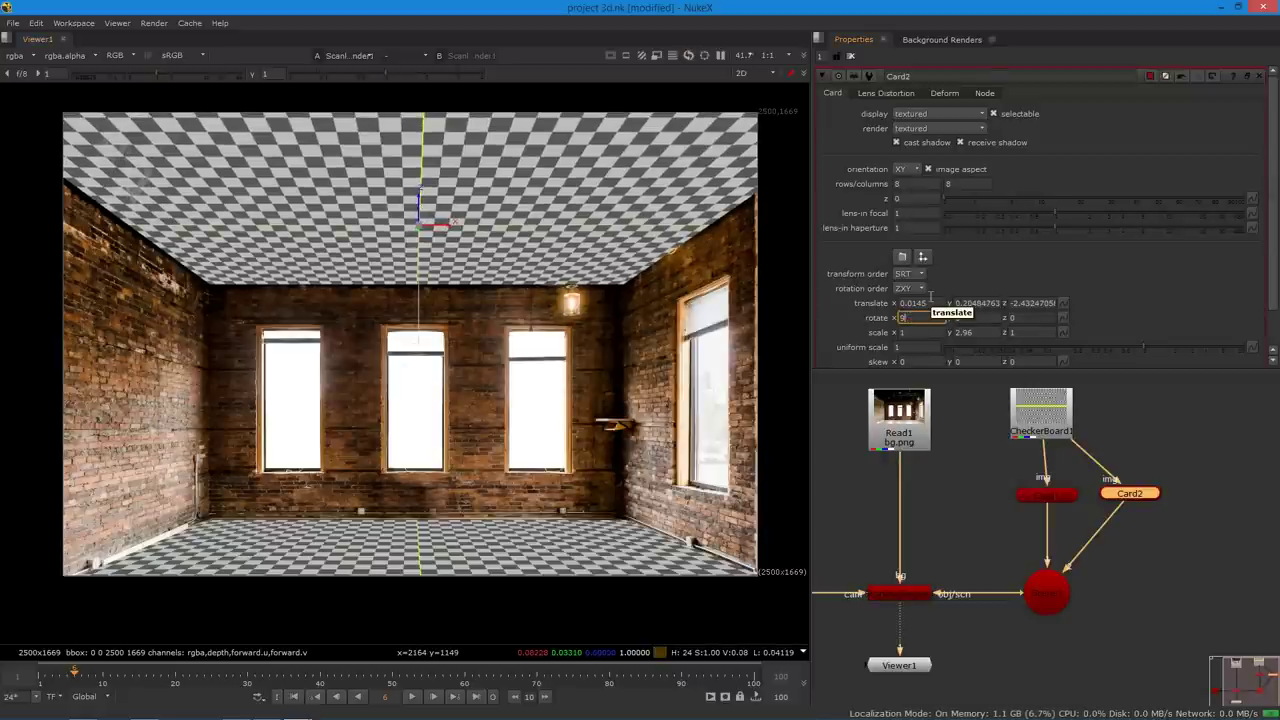
- Try an X rotation of 93.53 degrees on the ceiling card with a higher position, and undo both changes
{"action": "type", "text": ".53"}
{"action": "key", "text": "Return"}
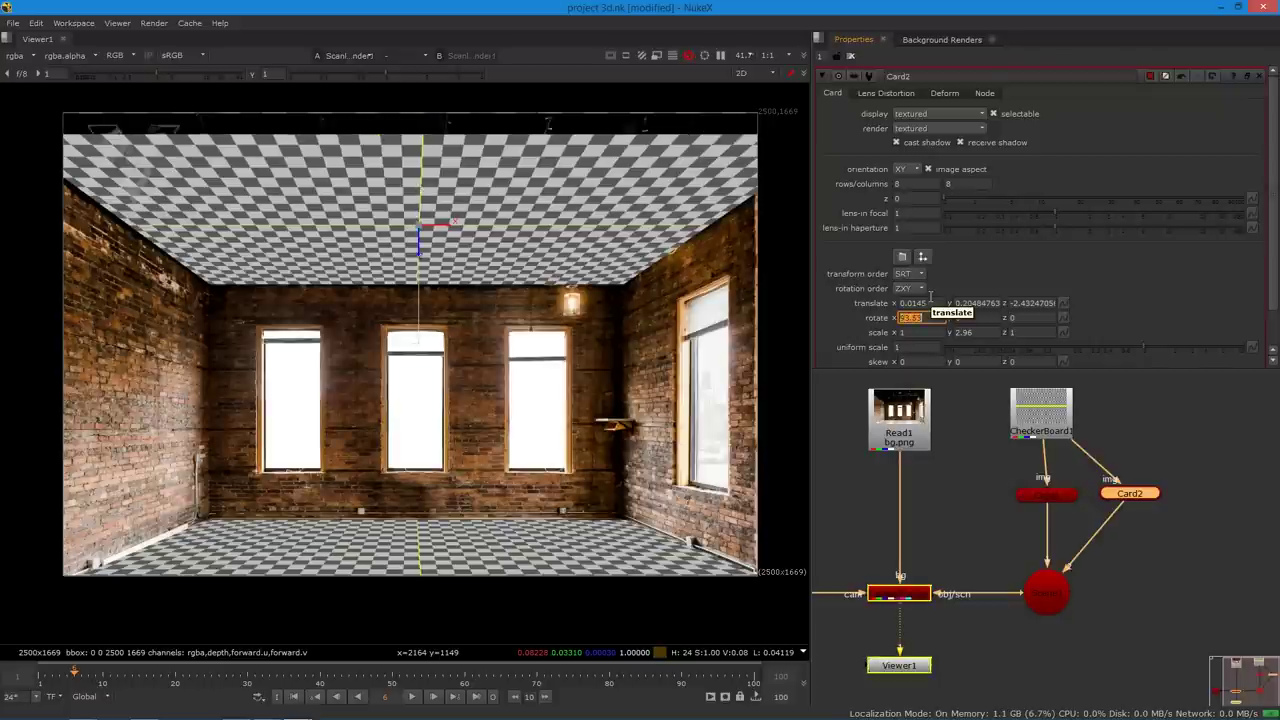
{"action": "left_click_drag", "start_coordinate": [418, 250], "coordinate": [416, 218]}
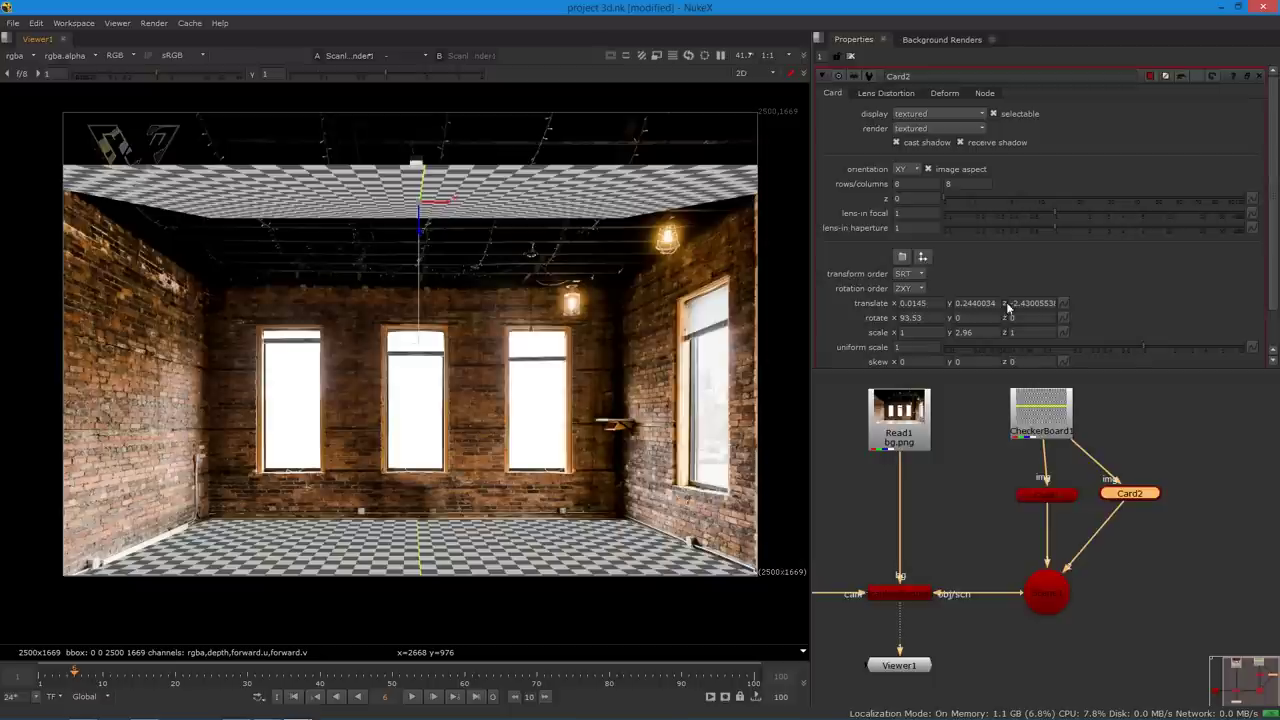
{"action": "key", "text": "ctrl+z"}
{"action": "key", "text": "ctrl+z"}
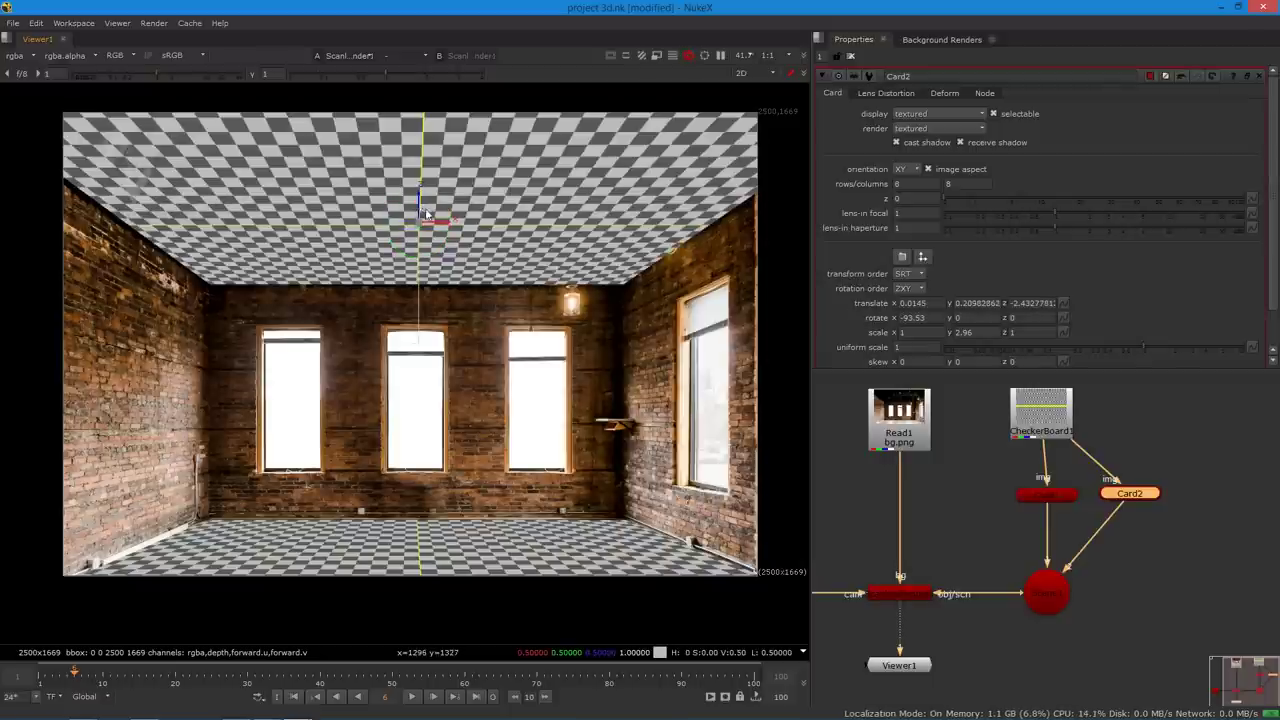
- Fine-tune the ceiling card to a Y translation of about 0.207 and an X translation of 0.011, and switch to the 3D view
{"action": "left_click_drag", "start_coordinate": [418, 206], "coordinate": [420, 190]}
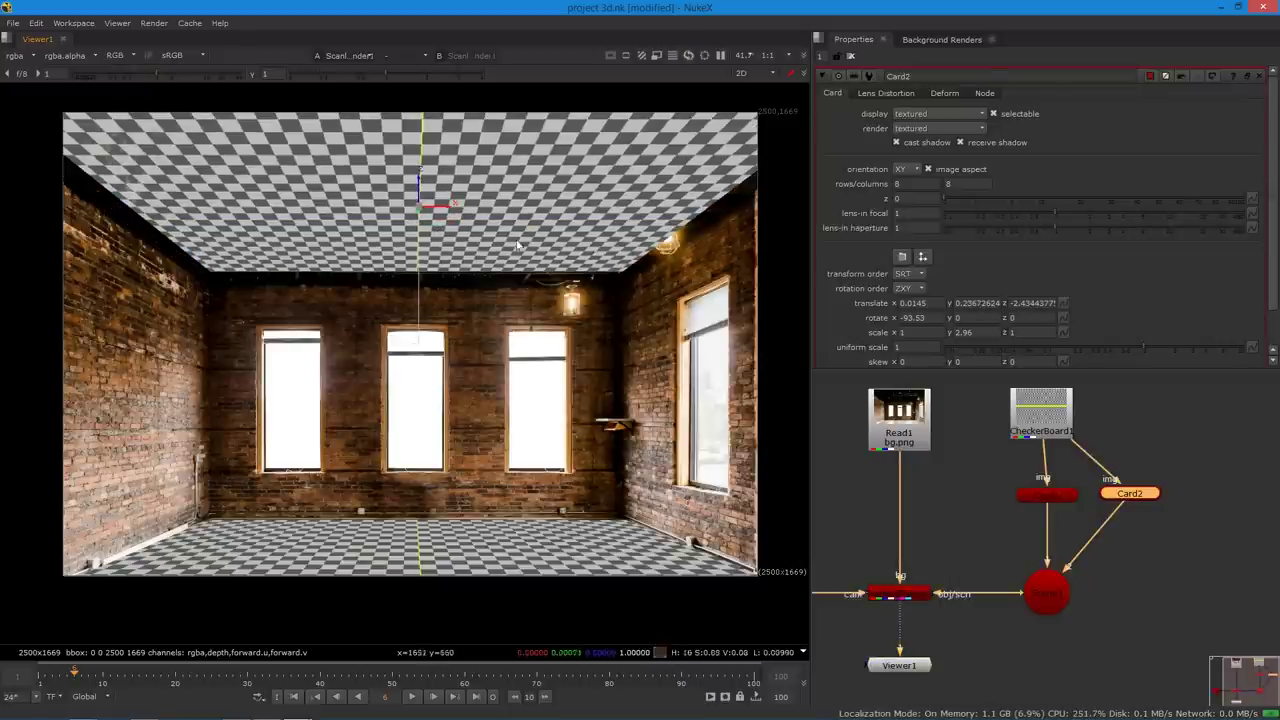
{"action": "left_click_drag", "start_coordinate": [420, 188], "coordinate": [421, 202]}
{"action": "left_click_drag", "start_coordinate": [420, 205], "coordinate": [423, 208]}
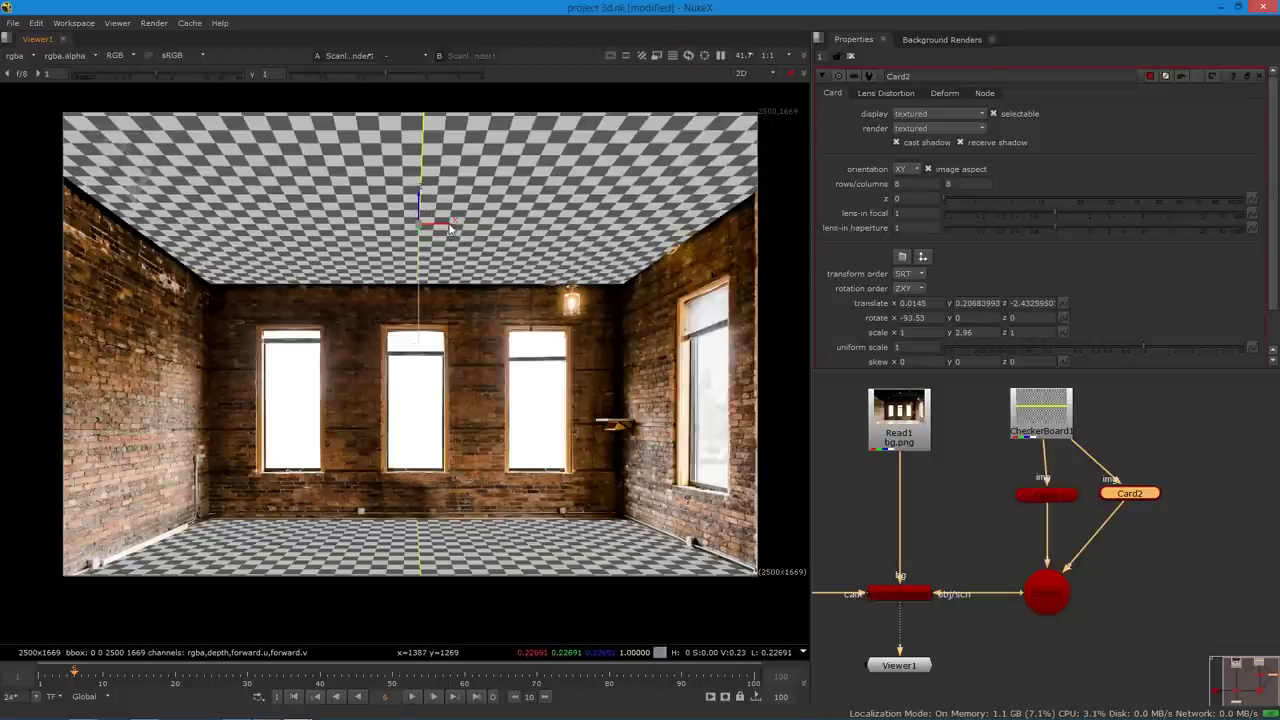
{"action": "left_click_drag", "start_coordinate": [445, 228], "coordinate": [444, 231]}
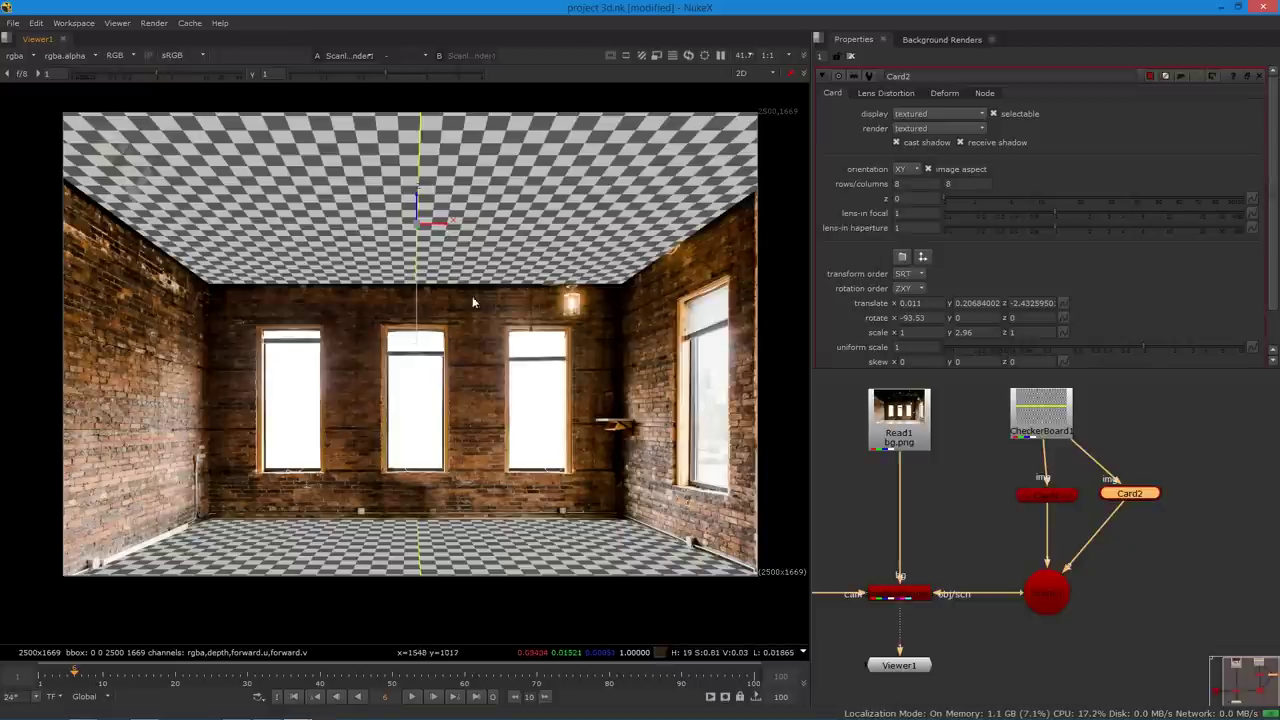
{"action": "key", "text": "Tab"}
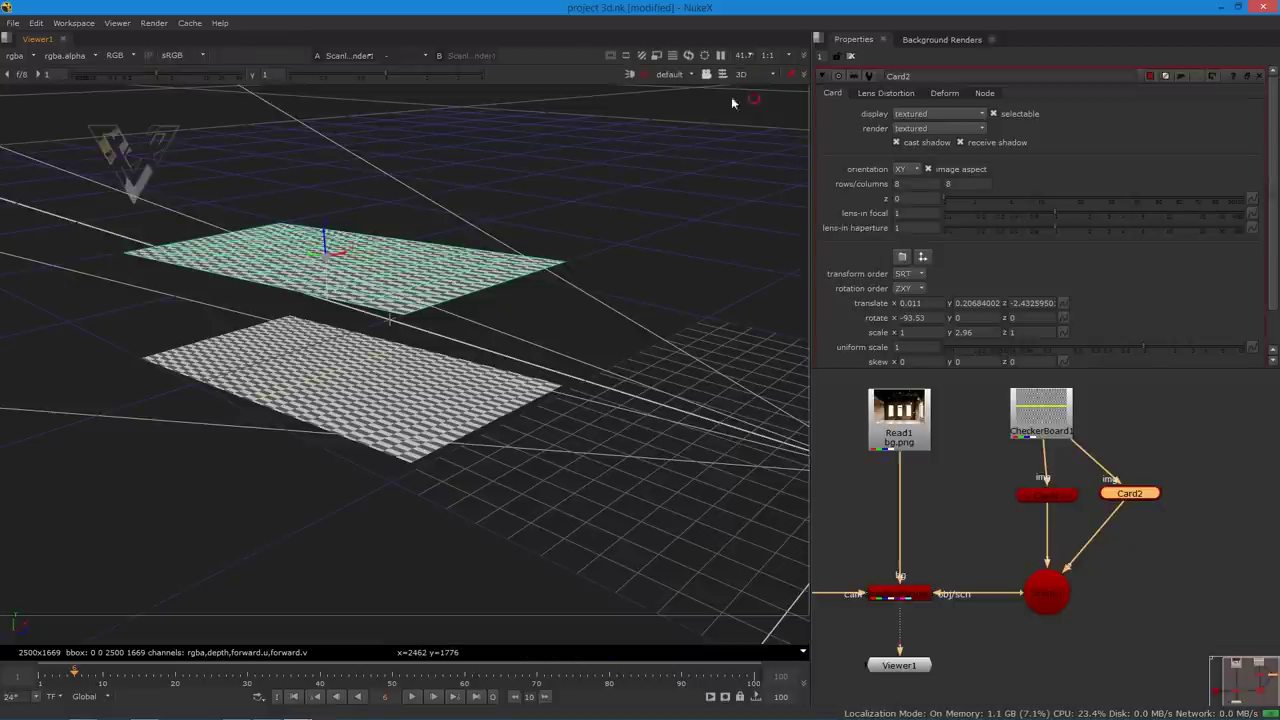
- Return to the 2D view and duplicate the floor card, connecting the copy to the Scene and CheckerBoard nodes
{"action": "left_click_drag", "start_coordinate": [503, 354], "coordinate": [607, 240], "text": "ctrl"}
{"action": "left_click", "coordinate": [755, 75]}
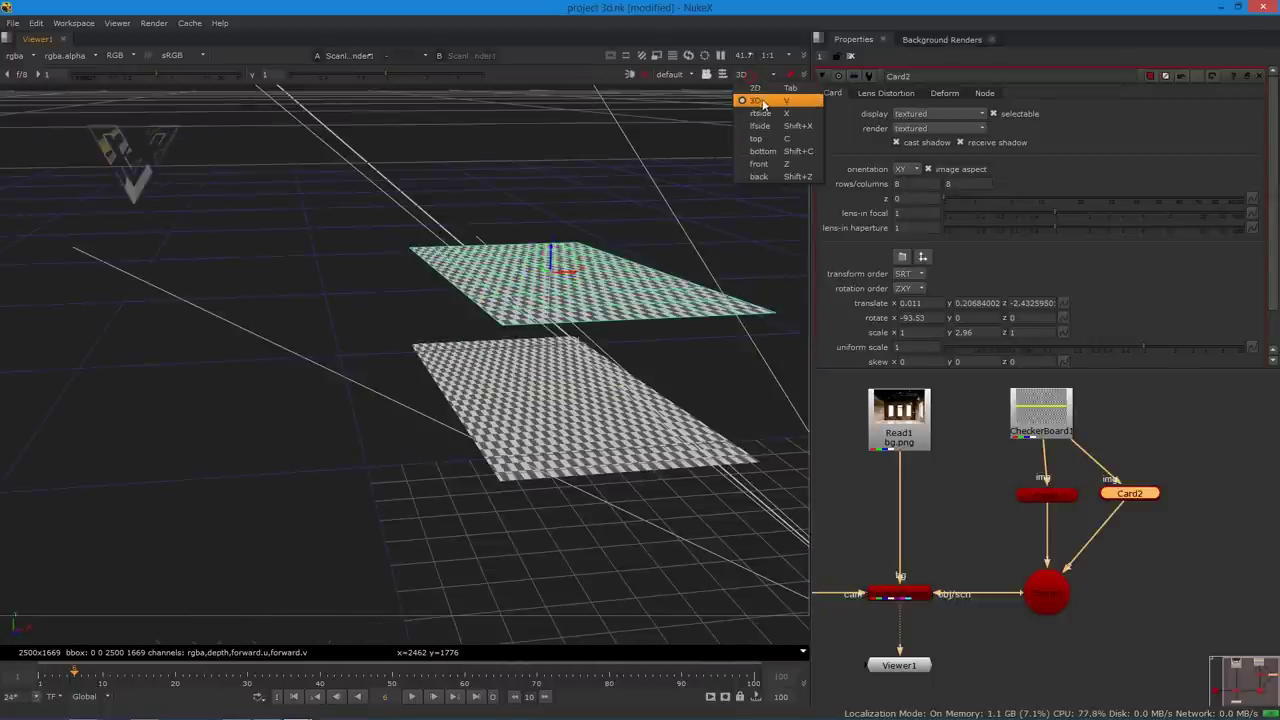
{"action": "left_click", "coordinate": [765, 98]}
{"action": "left_click", "coordinate": [967, 503]}
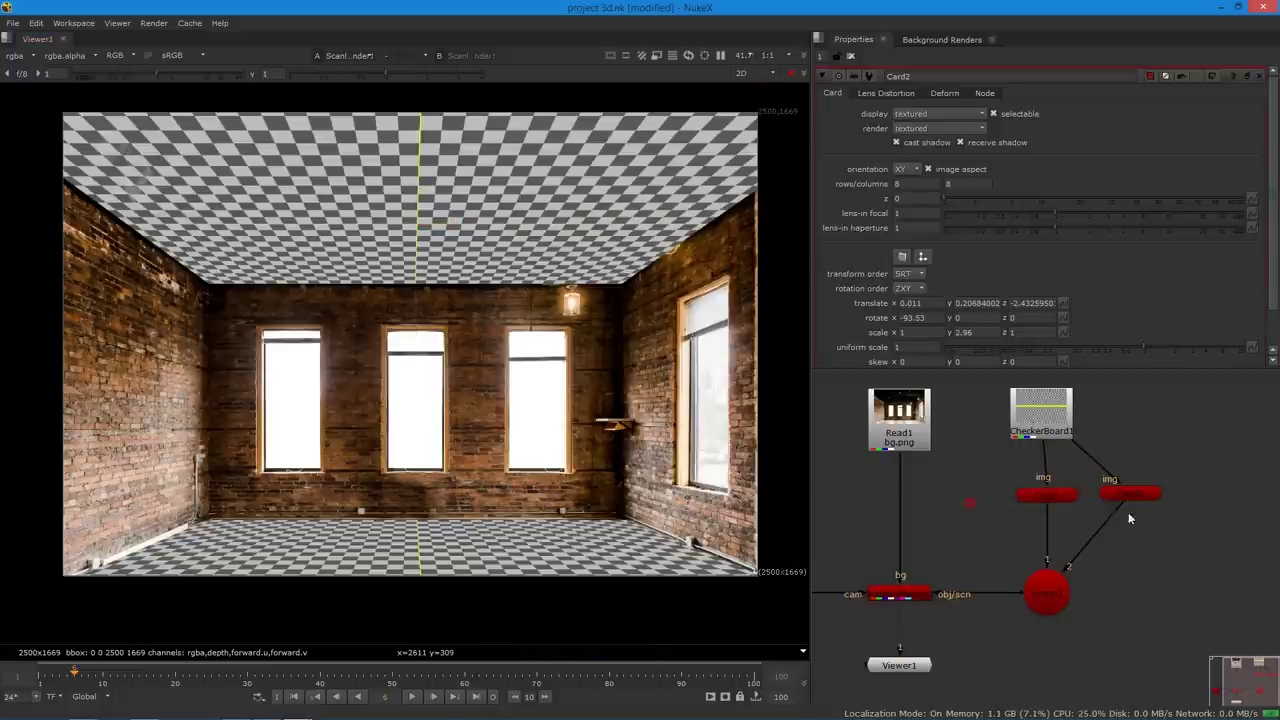
{"action": "left_click", "coordinate": [1133, 494]}
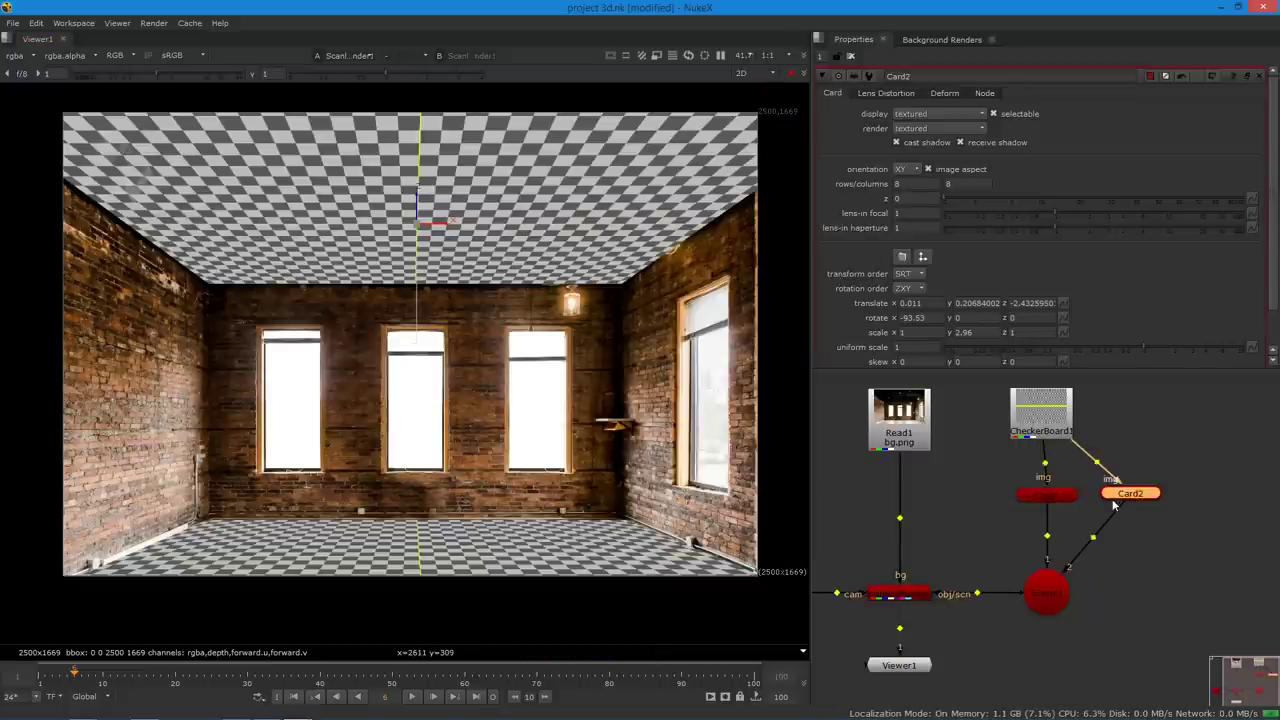
{"action": "left_click", "coordinate": [1056, 497]}
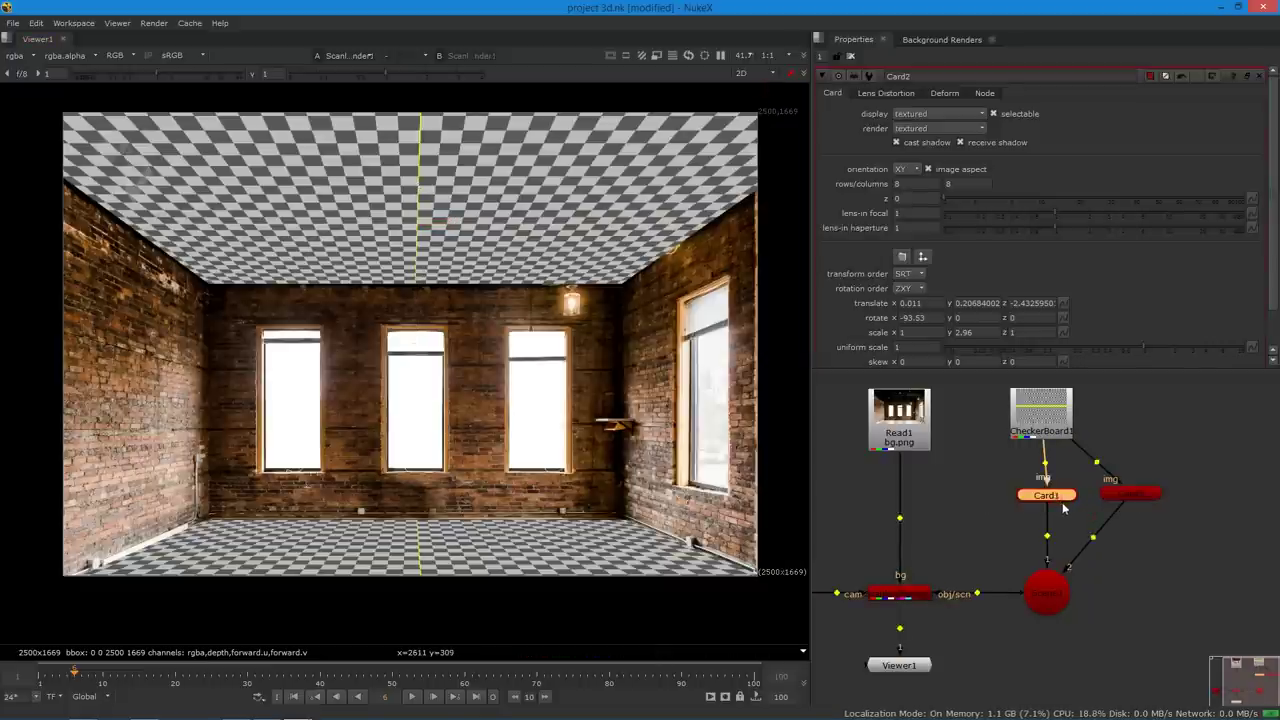
{"action": "left_click", "coordinate": [1180, 497]}
{"action": "key", "text": "ctrl+v"}
{"action": "left_click_drag", "start_coordinate": [1192, 498], "coordinate": [1066, 577]}
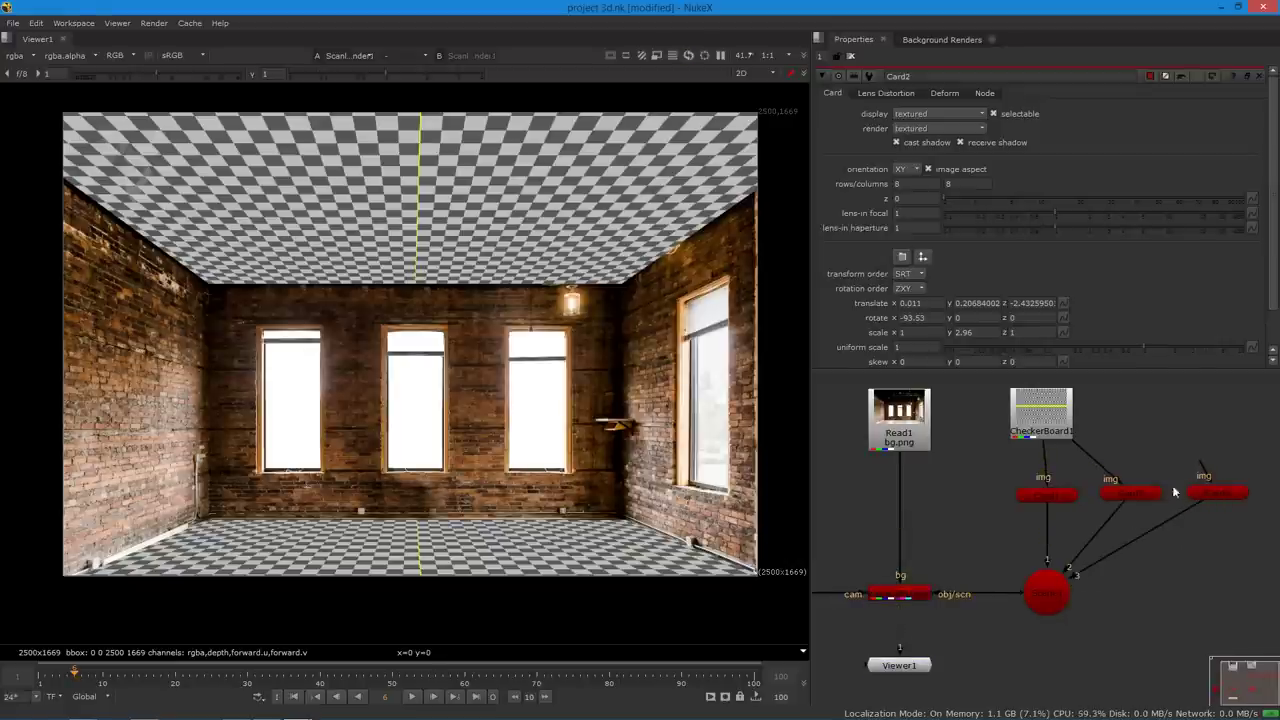
{"action": "left_click_drag", "start_coordinate": [1202, 468], "coordinate": [1078, 430]}
{"action": "left_click", "coordinate": [1216, 496]}
{"action": "double_click", "coordinate": [1219, 502]}
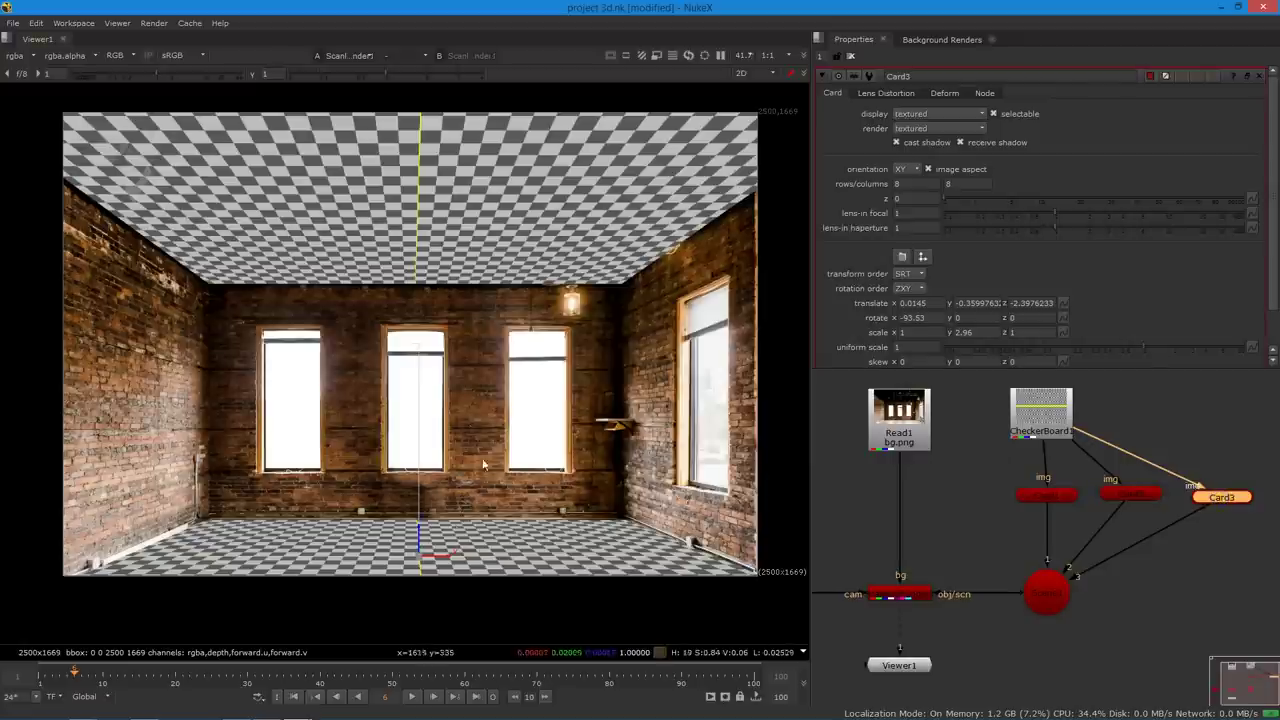
- Raise the third card to a Y translation of about -0.1 and set its X rotation to 0
{"action": "left_click_drag", "start_coordinate": [422, 537], "coordinate": [420, 380]}
{"action": "double_click", "coordinate": [914, 318]}
{"action": "type", "text": "0"}
{"action": "key", "text": "Tab"}
{"action": "key", "text": "Tab"}
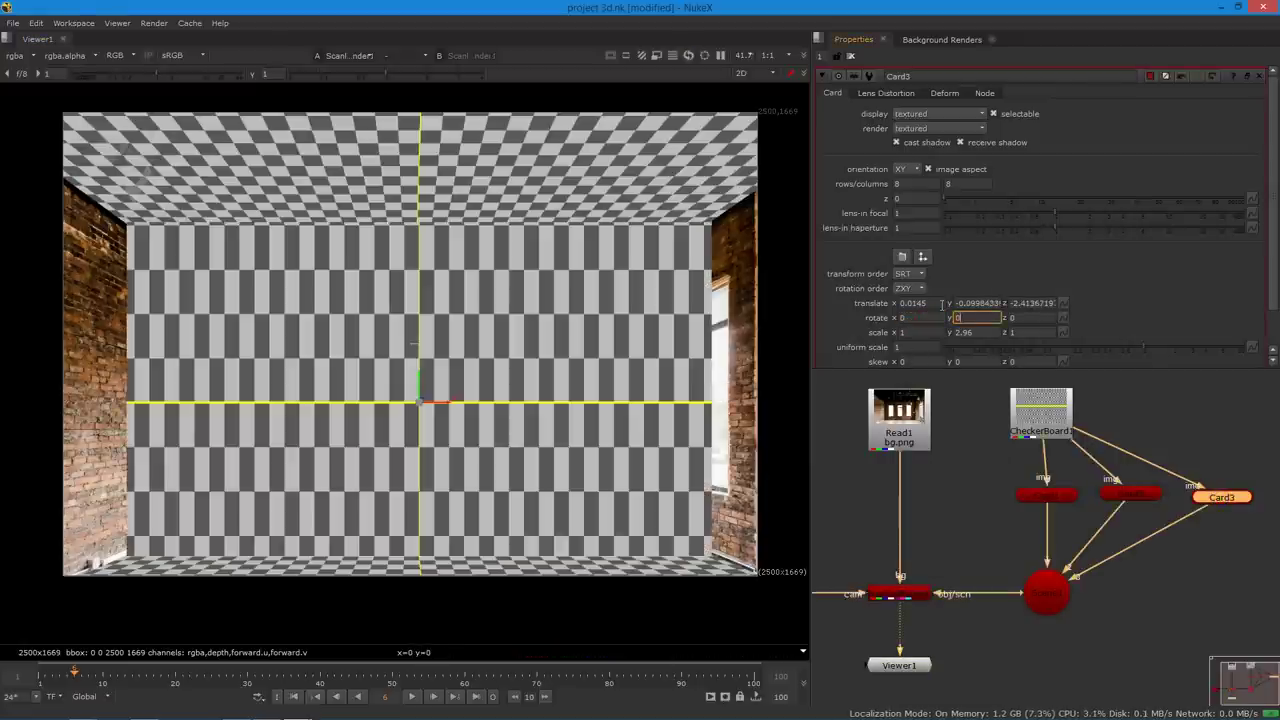
- Set the third card's Y scale to 1, checking it in the 3D view before returning to 2D
{"action": "left_click", "coordinate": [970, 334]}
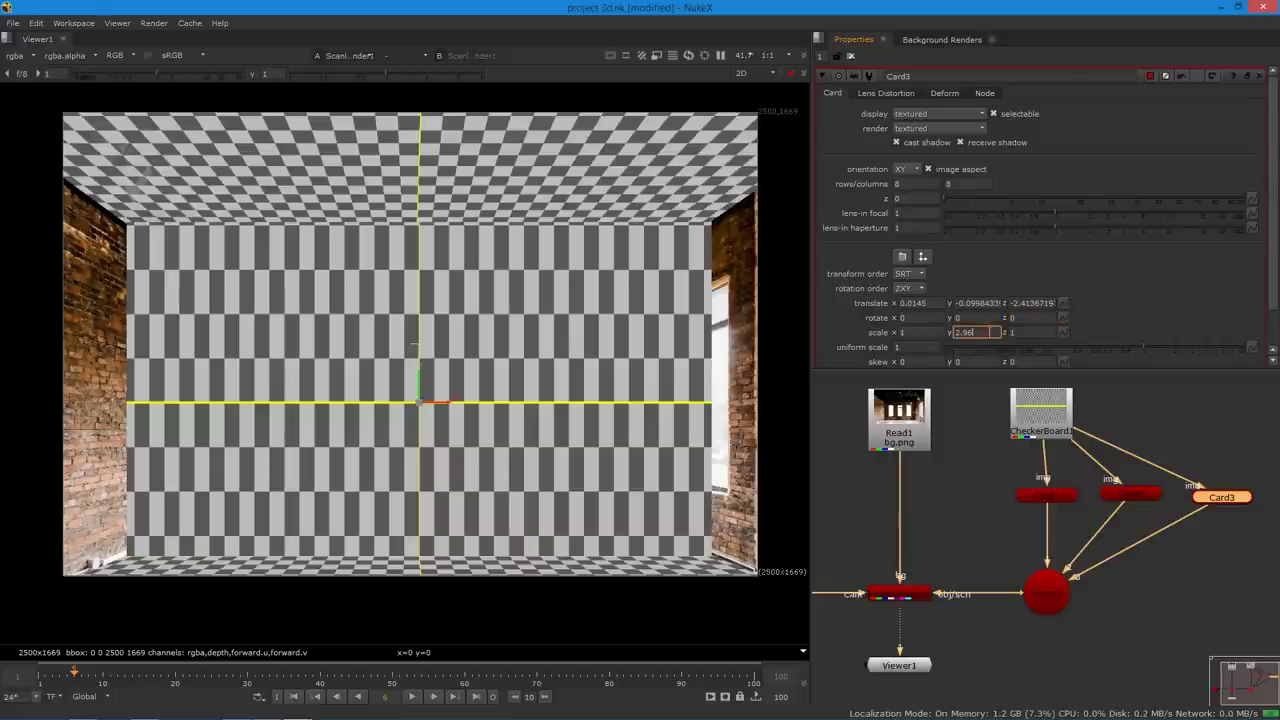
{"action": "type", "text": "1"}
{"action": "key", "text": "Return"}
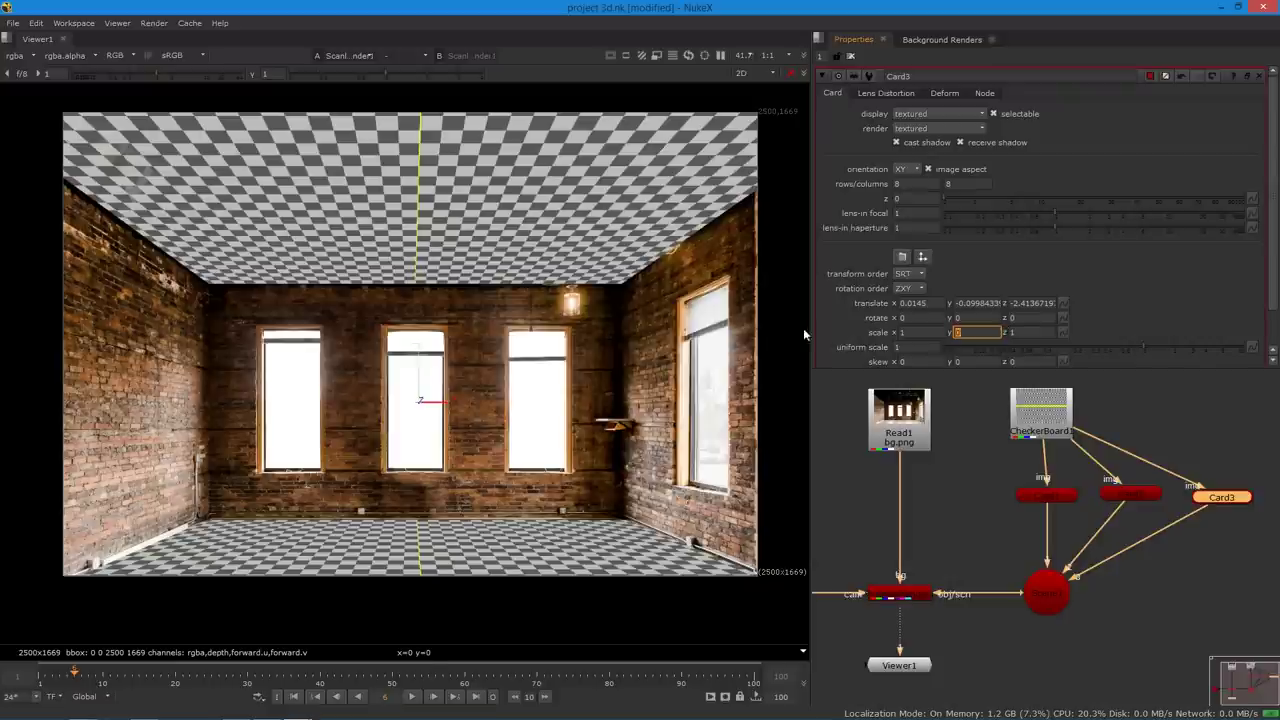
{"action": "key", "text": "Return"}
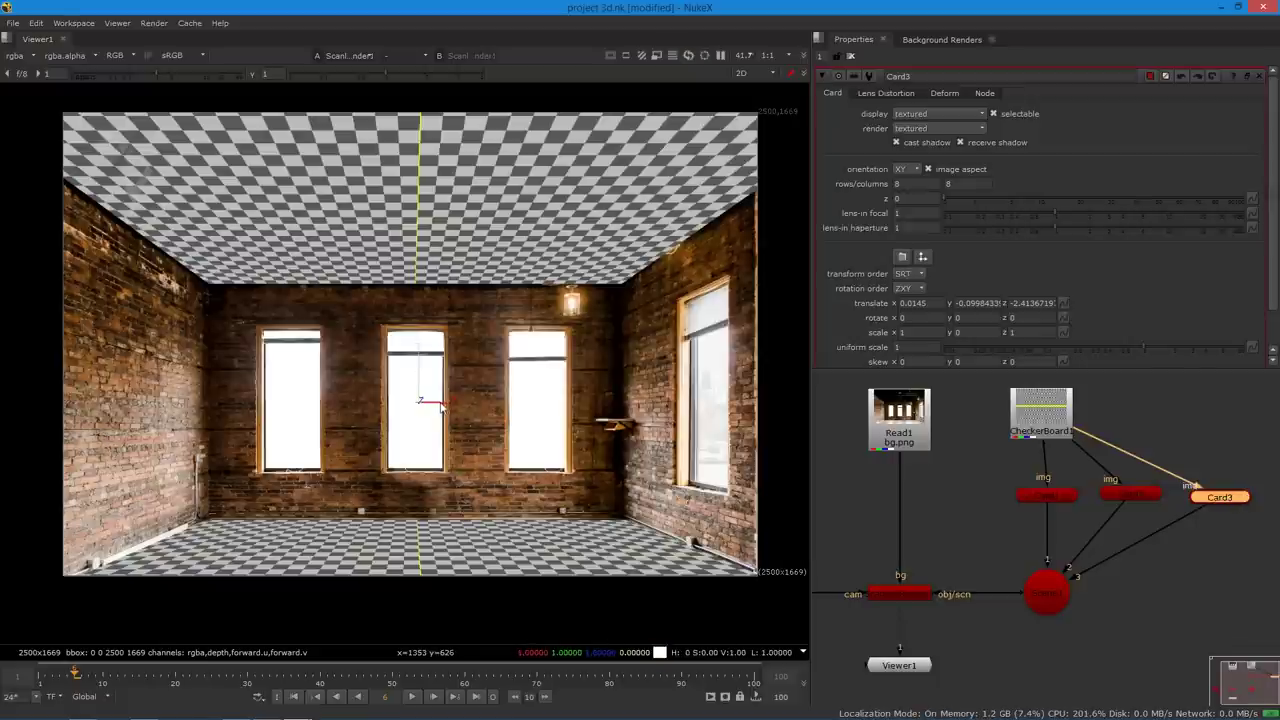
{"action": "left_click", "coordinate": [772, 74]}
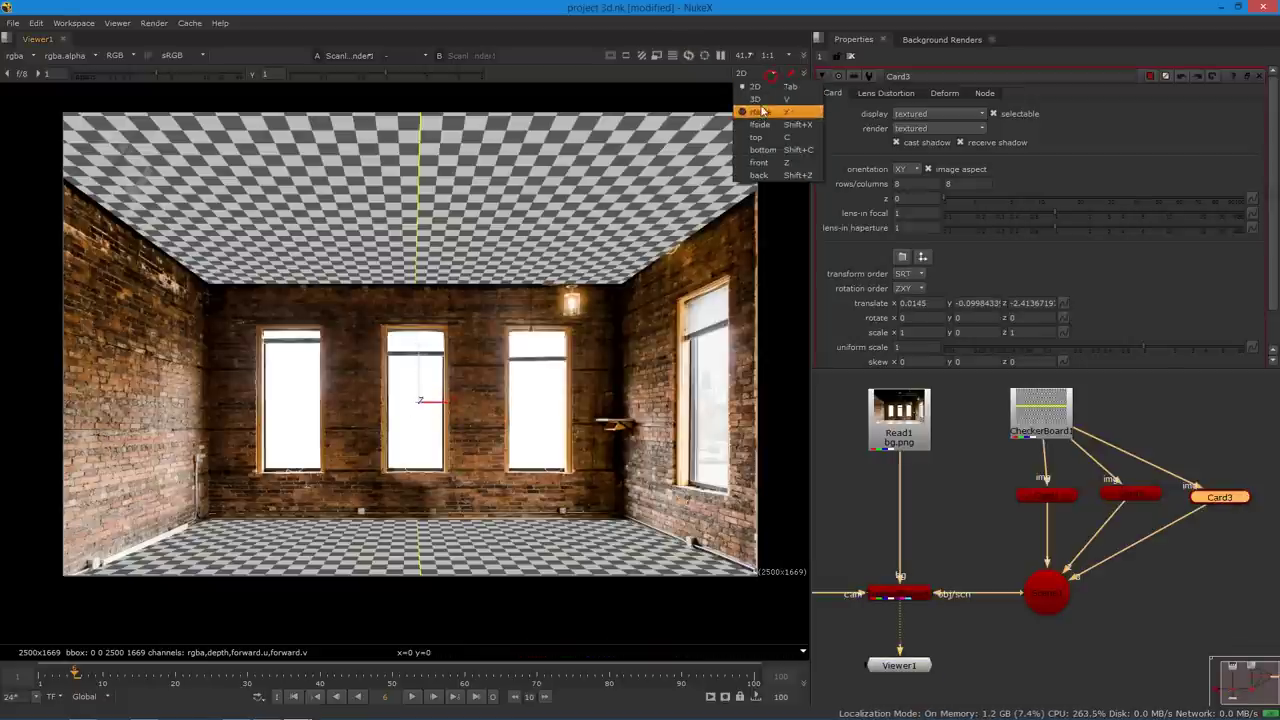
{"action": "left_click", "coordinate": [756, 99]}
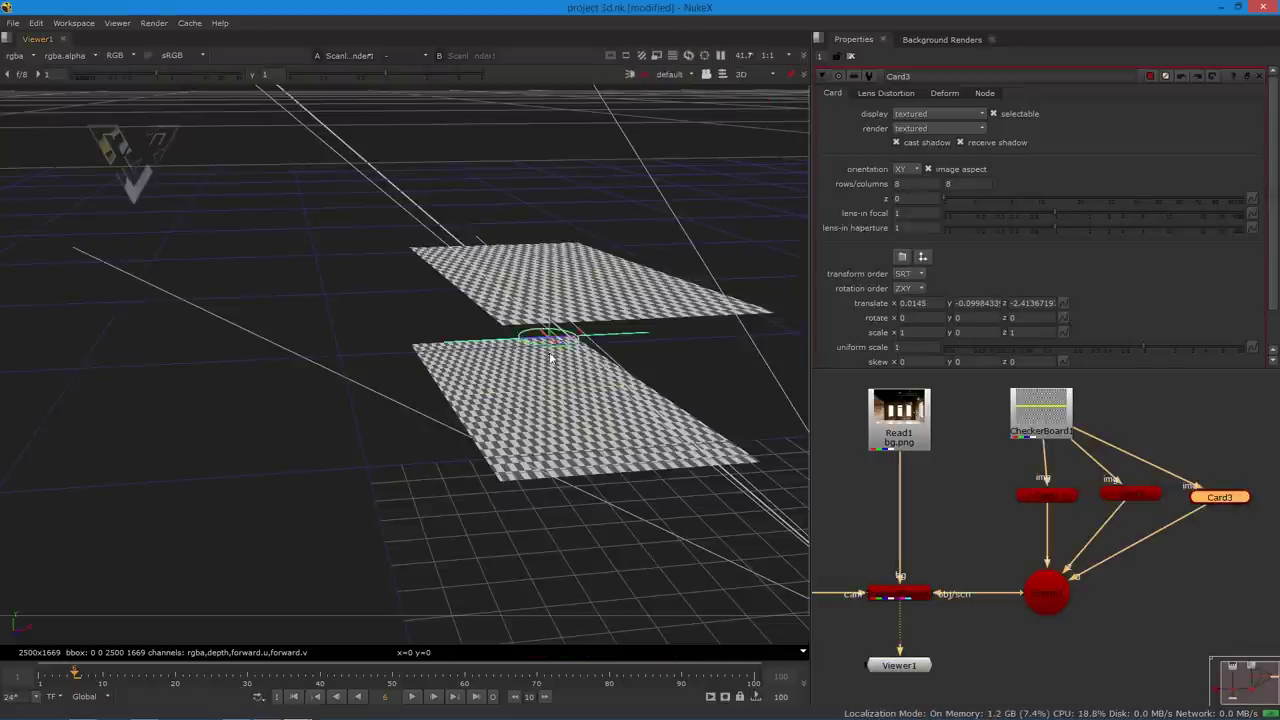
{"action": "left_click", "coordinate": [977, 333]}
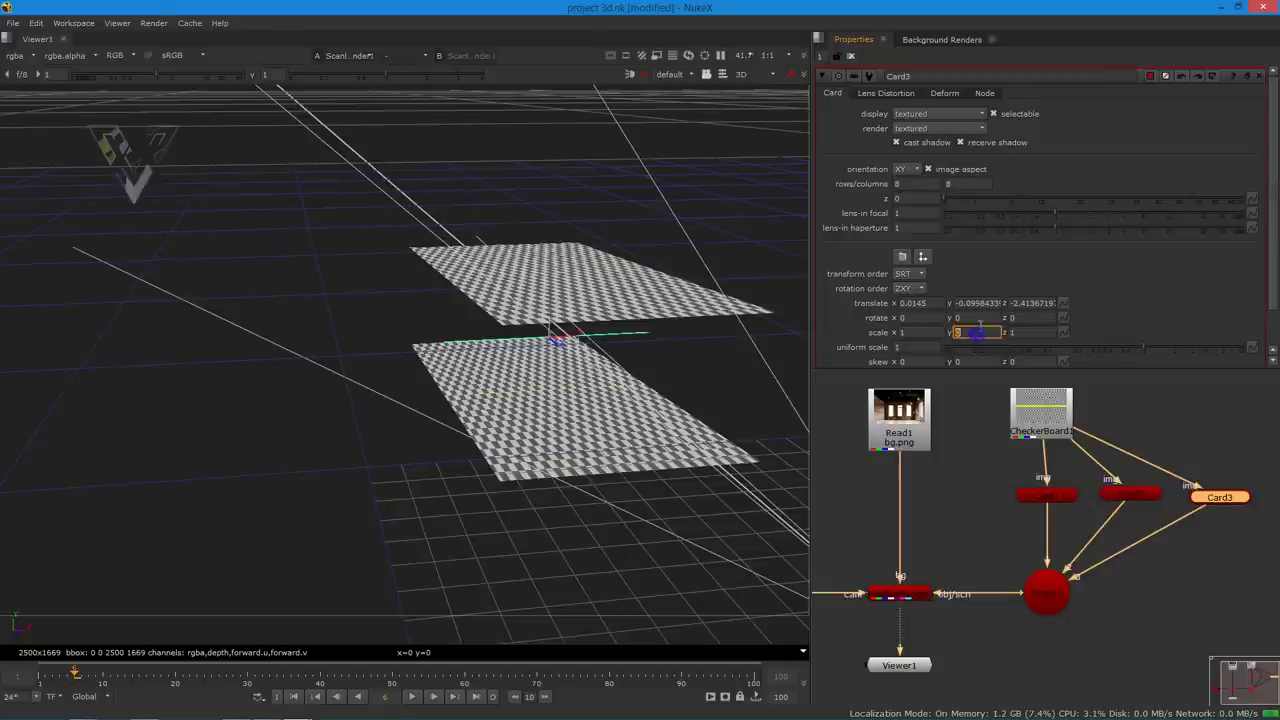
{"action": "type", "text": "1"}
{"action": "key", "text": "Return"}
{"action": "left_click", "coordinate": [741, 75]}
{"action": "left_click", "coordinate": [754, 91]}
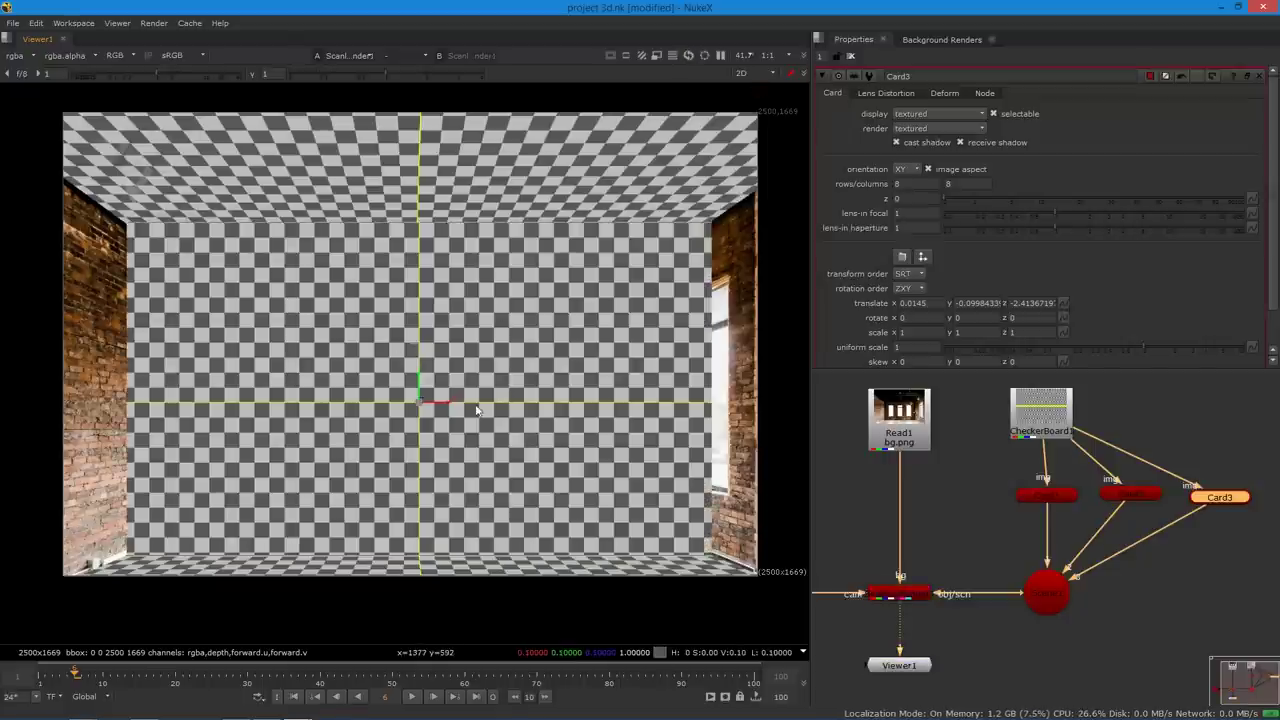
- Set the third card's Y rotation to 90 degrees and move it to the left wall at an X translation of about -0.435
{"action": "left_click", "coordinate": [980, 317]}
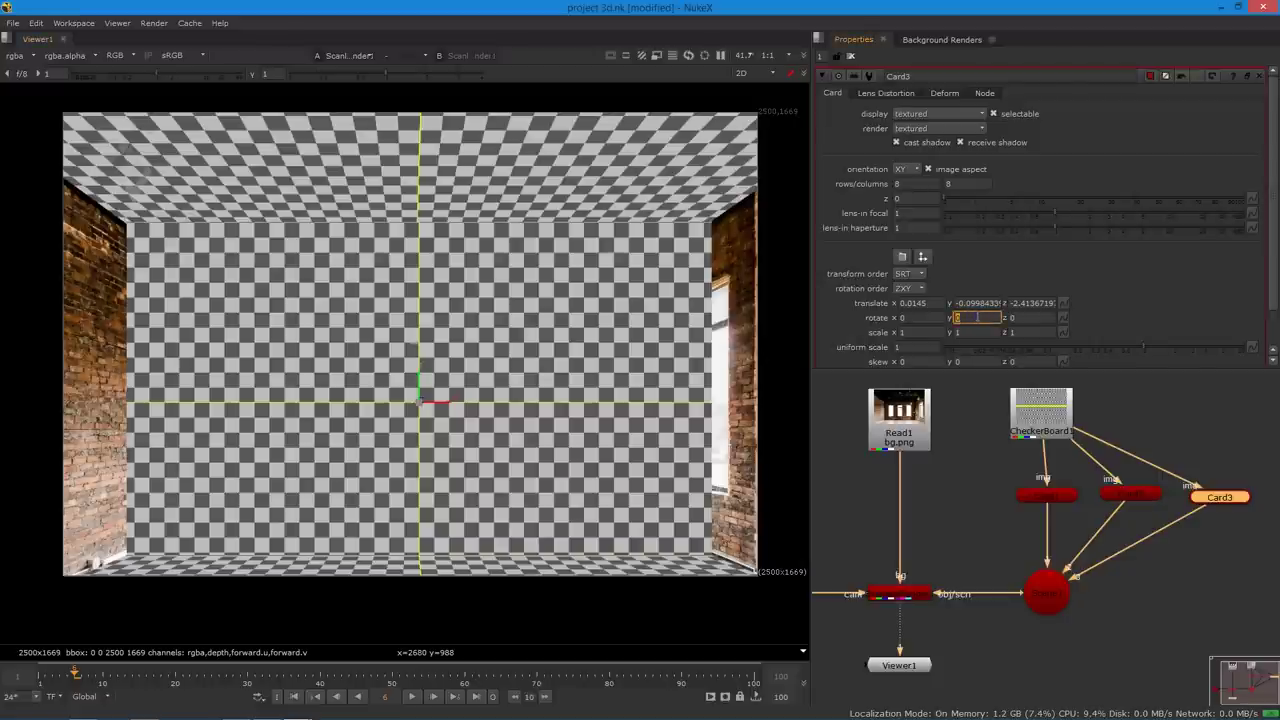
{"action": "type", "text": "90"}
{"action": "key", "text": "Return"}
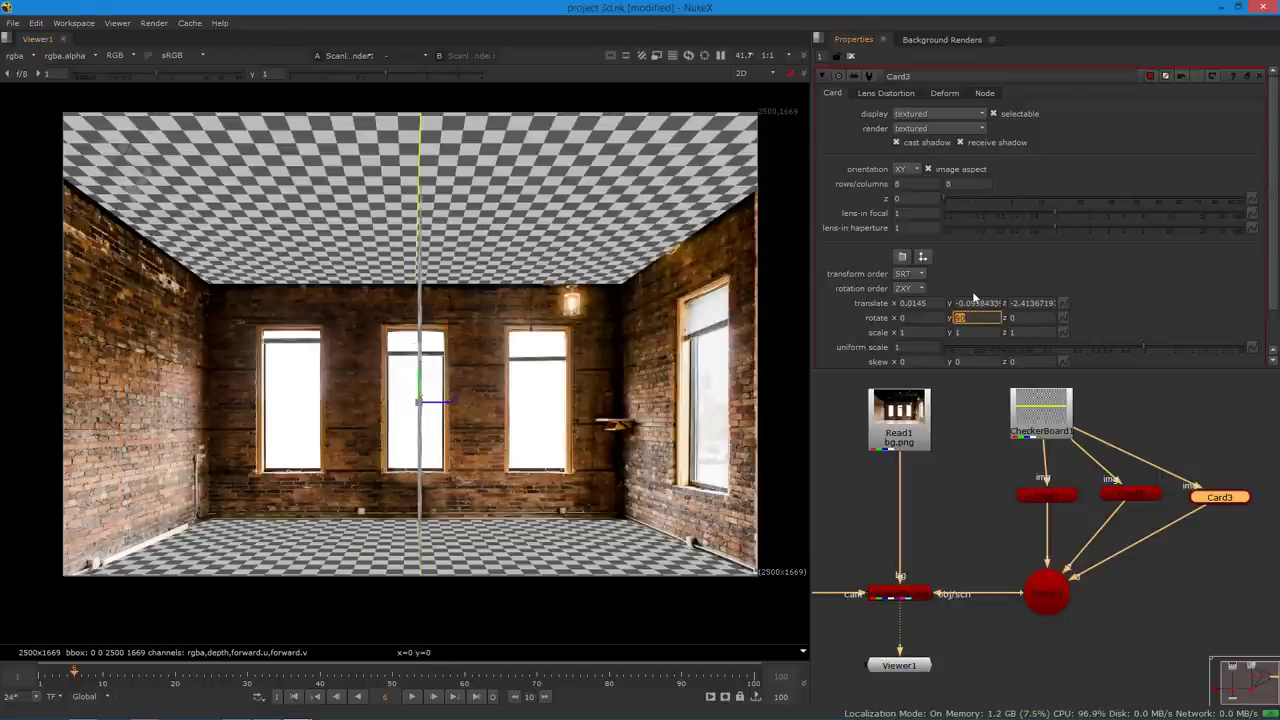
{"action": "left_click_drag", "start_coordinate": [442, 401], "coordinate": [166, 399]}
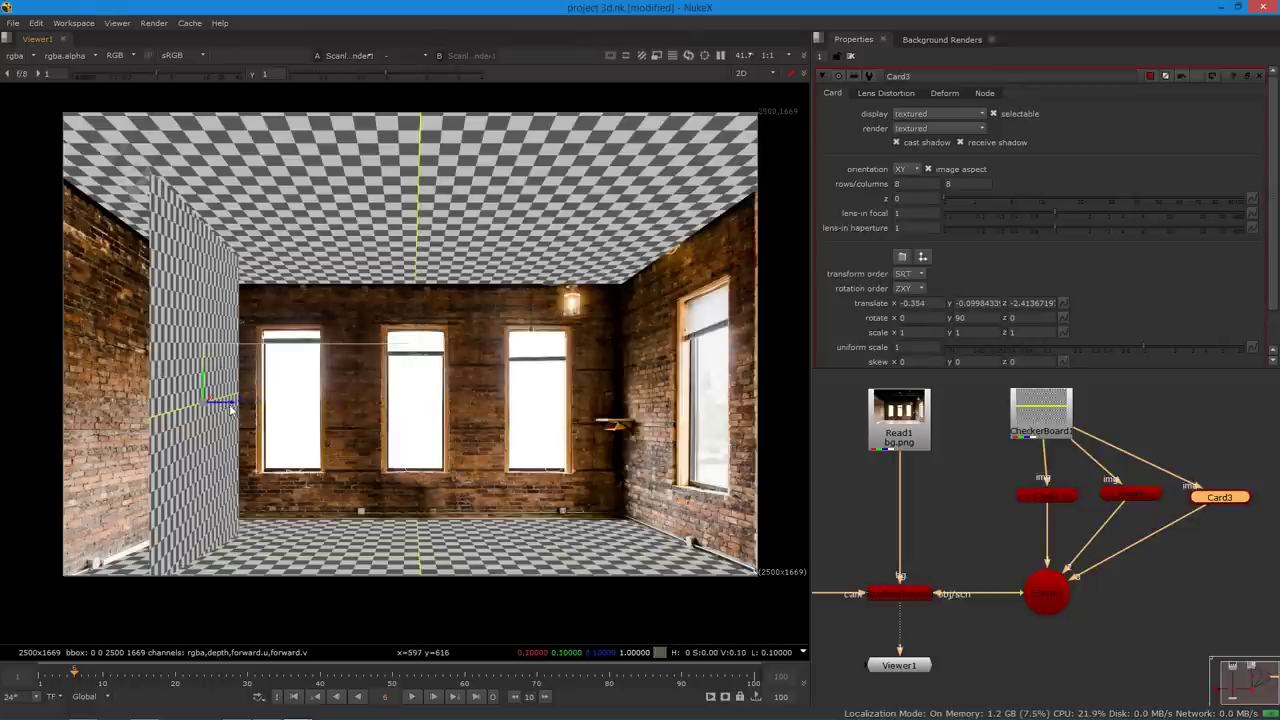
{"action": "left_click_drag", "start_coordinate": [228, 405], "coordinate": [183, 404]}
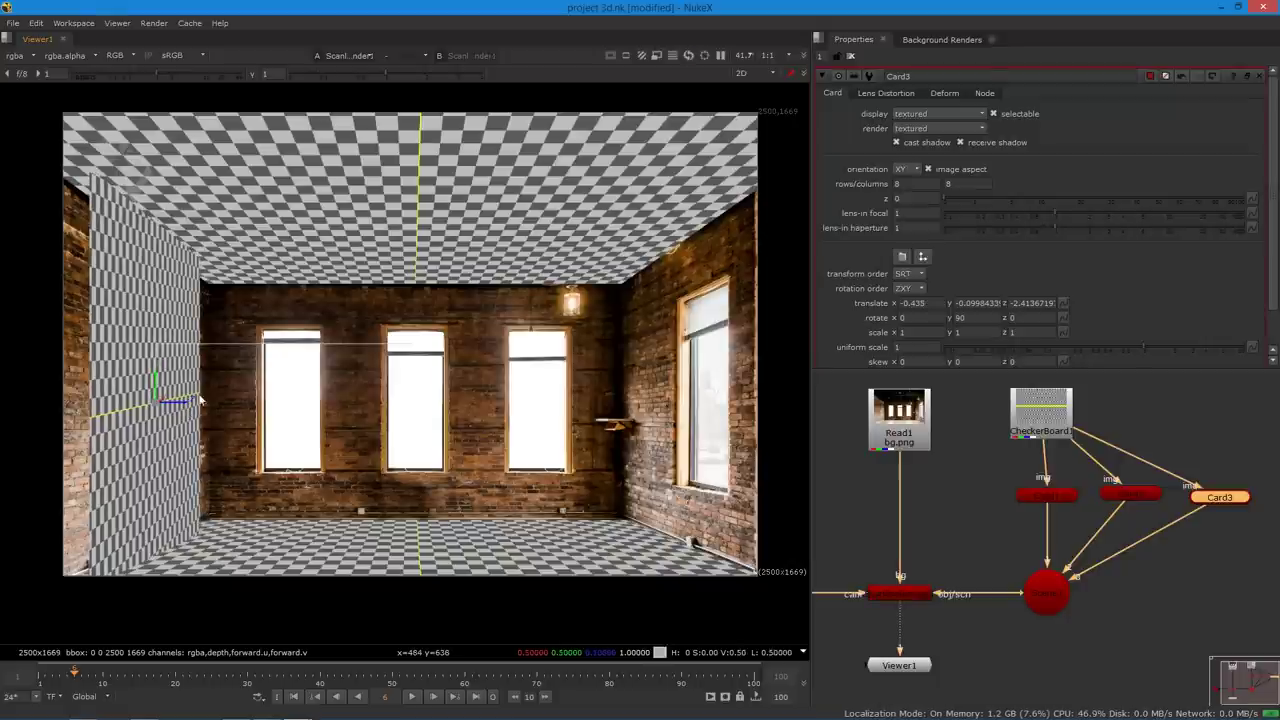
- Examine the left wall card's placement between the floor and ceiling cards in the 3D view, and return to 2D
{"action": "left_click", "coordinate": [743, 74]}
{"action": "left_click", "coordinate": [748, 103]}
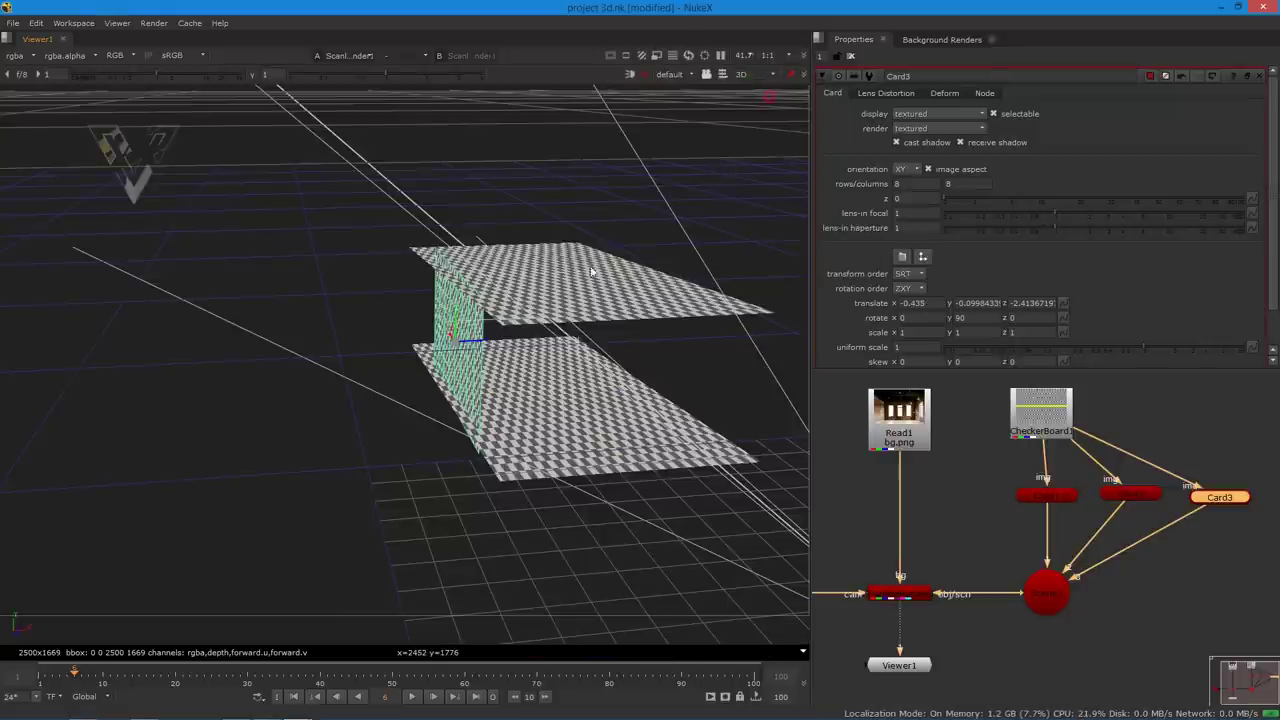
{"action": "left_click_drag", "start_coordinate": [390, 425], "coordinate": [757, 403], "text": "alt"}
{"action": "left_click_drag", "start_coordinate": [430, 412], "coordinate": [135, 462], "text": "alt"}
{"action": "left_click", "coordinate": [762, 75]}
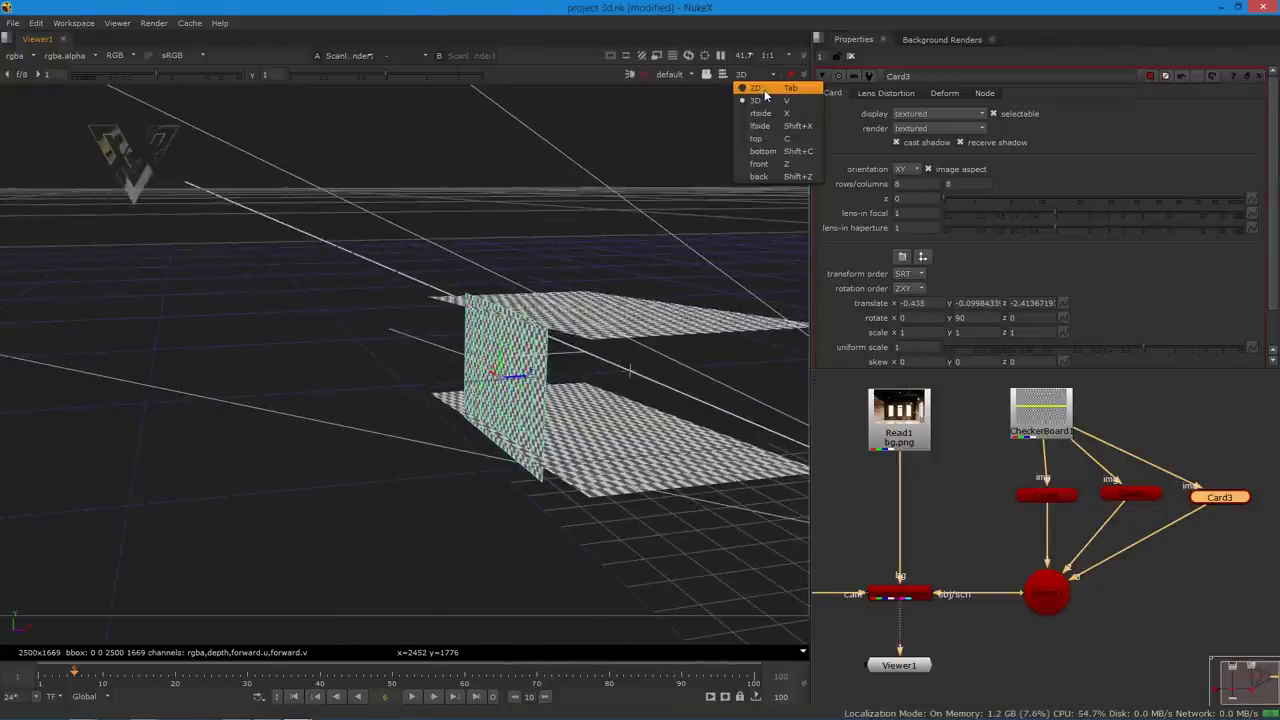
{"action": "left_click", "coordinate": [765, 90]}
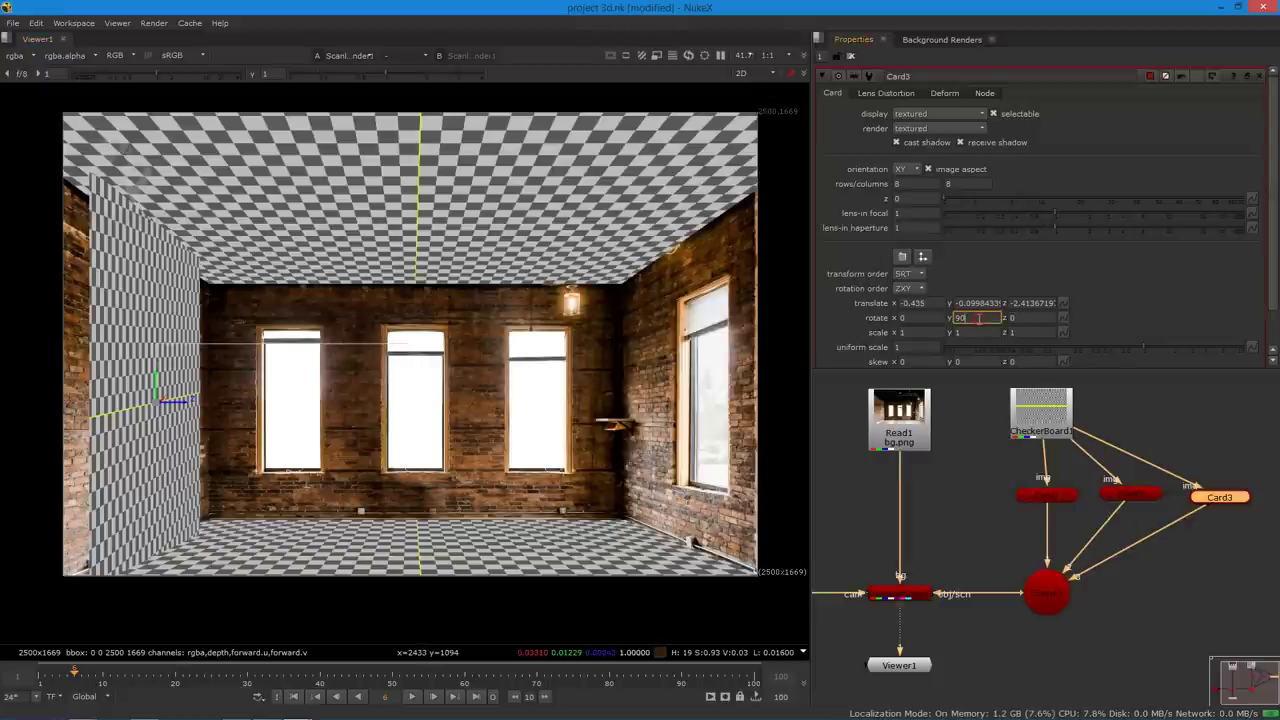
- Fine-tune the left wall card to an X translation of about -0.43, a Y rotation of 90 and an X rotation of 0.2 degrees
{"action": "type", "text": ".0"}
{"action": "key", "text": "shift+Left"}
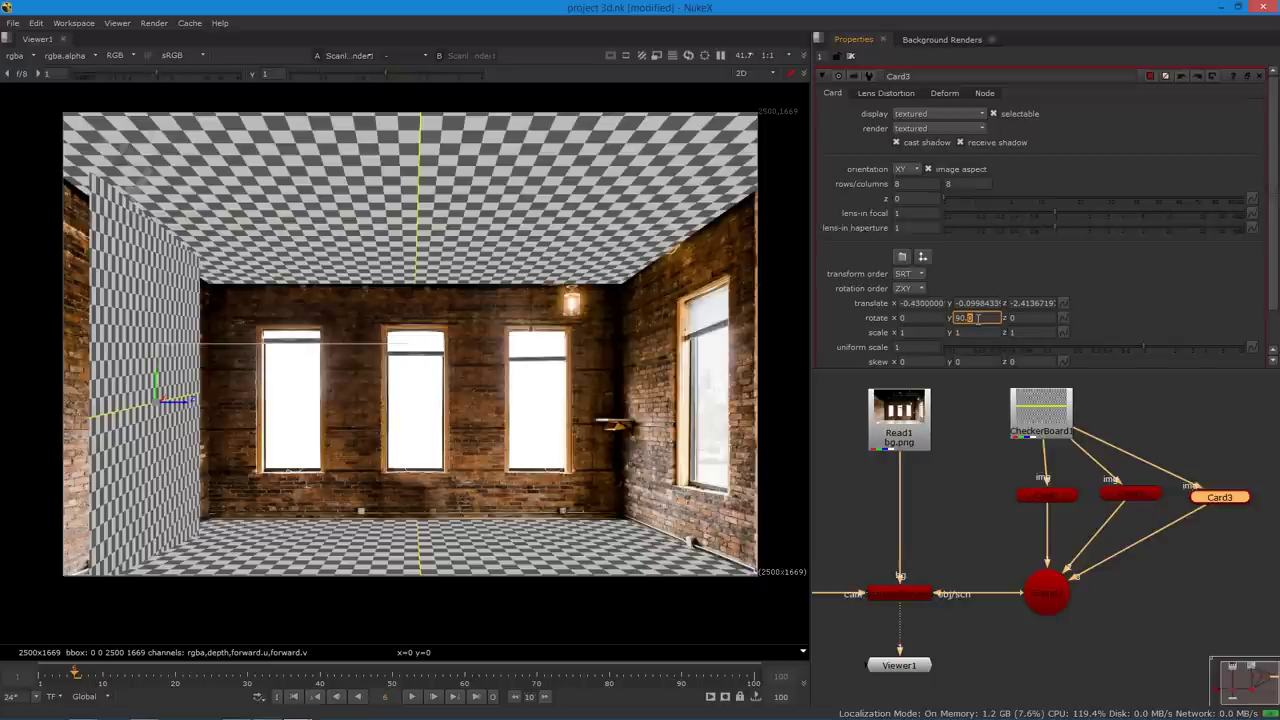
{"action": "type", "text": "0"}
{"action": "key", "text": "Return"}
{"action": "left_click", "coordinate": [930, 318]}
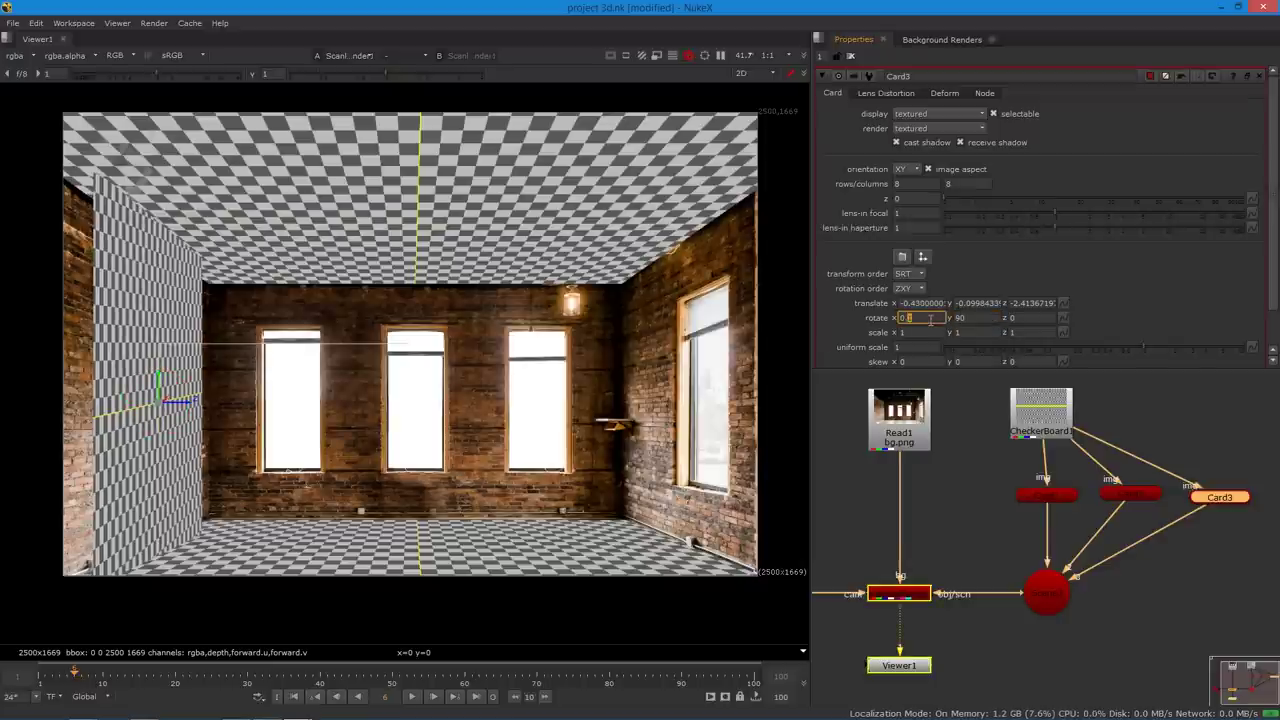
{"action": "type", "text": "0.2"}
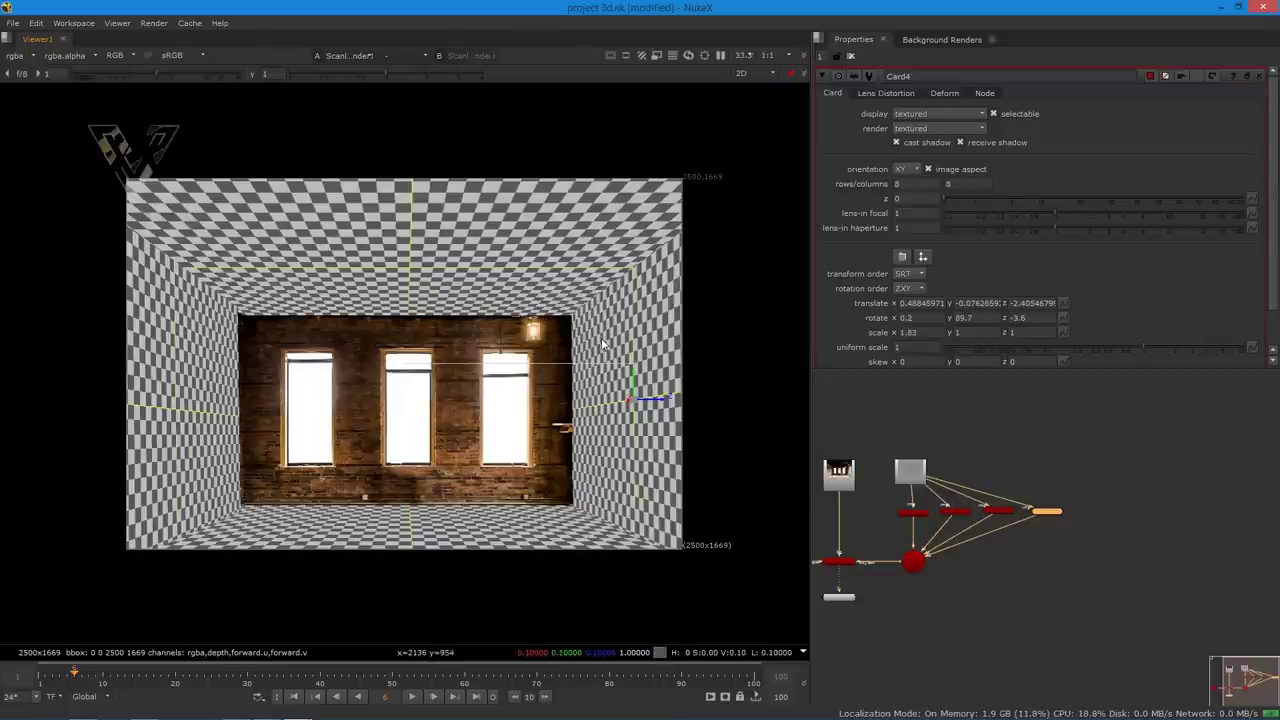
- Examine the card nodes in the node graph and how the wall, floor and ceiling cards fit the room
{"action": "left_click", "coordinate": [1069, 472]}
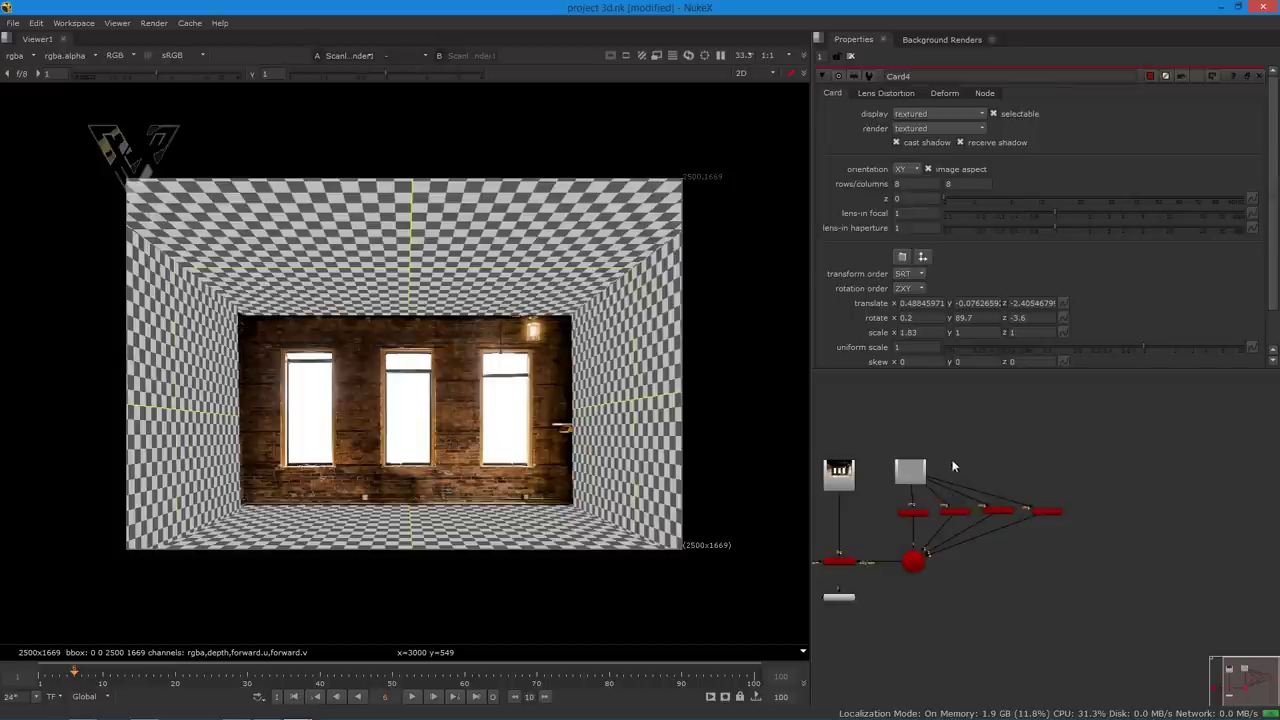
{"action": "scroll", "coordinate": [952, 466], "scroll_direction": "up", "scroll_amount": 3}
{"action": "left_click", "coordinate": [1260, 514]}
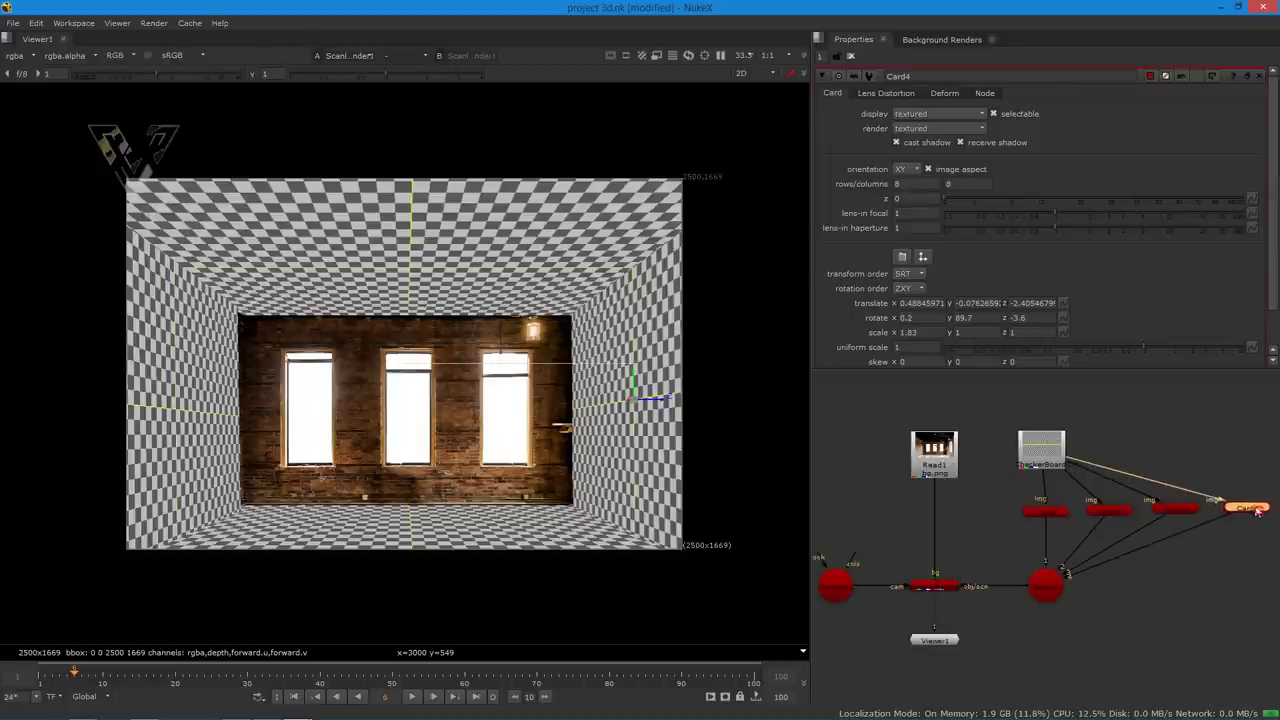
{"action": "left_click", "coordinate": [1172, 511]}
{"action": "left_click", "coordinate": [1109, 513]}
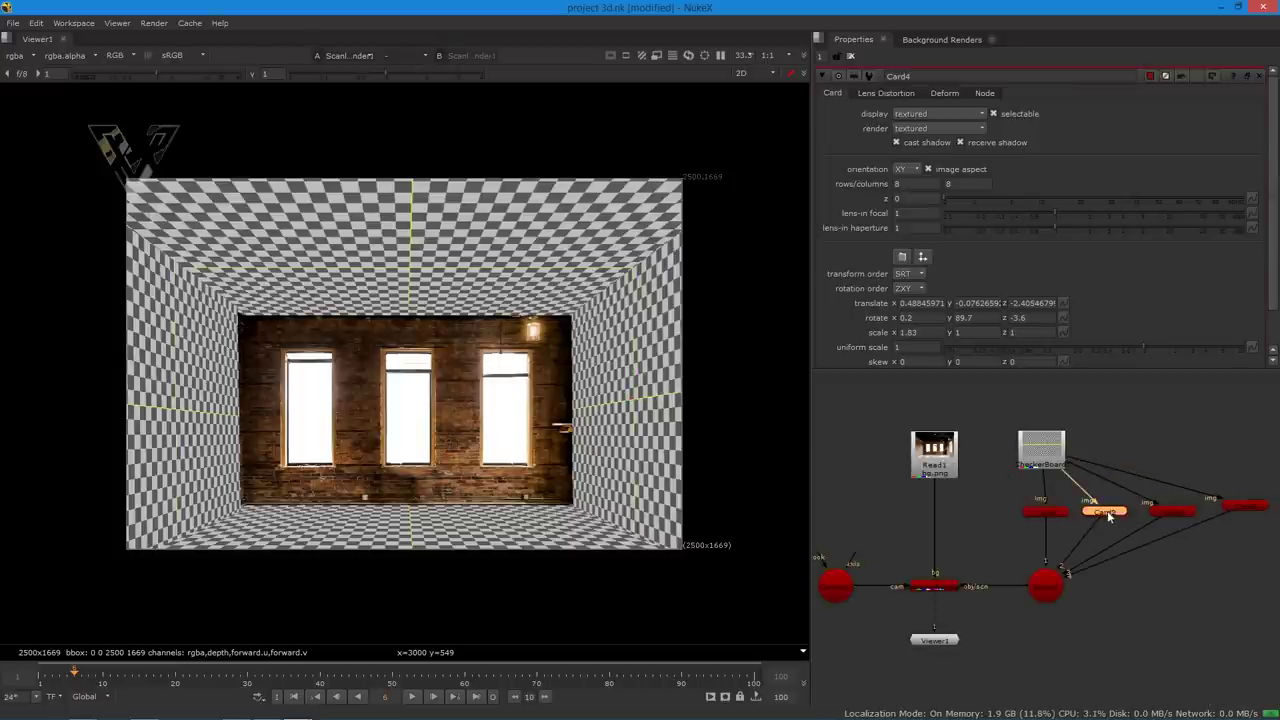
{"action": "left_click", "coordinate": [1178, 512]}
{"action": "left_click", "coordinate": [1243, 512]}
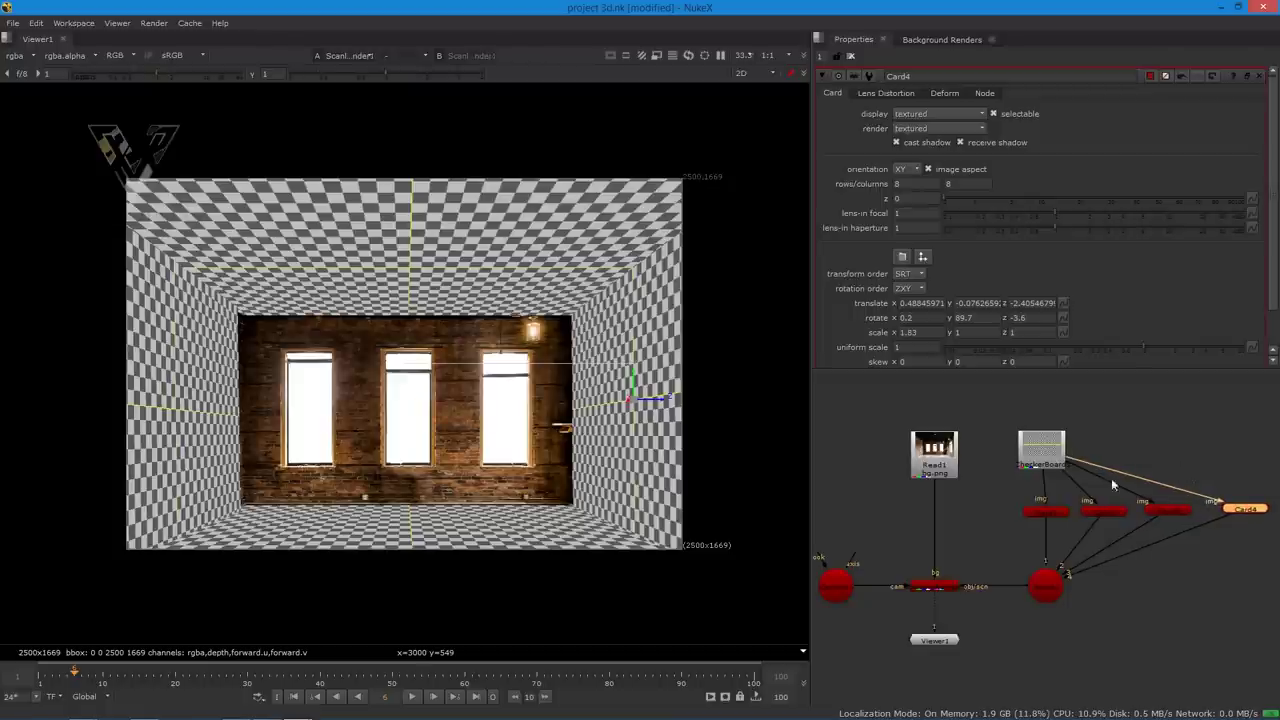
{"action": "scroll", "coordinate": [414, 397], "scroll_direction": "up", "scroll_amount": 2}
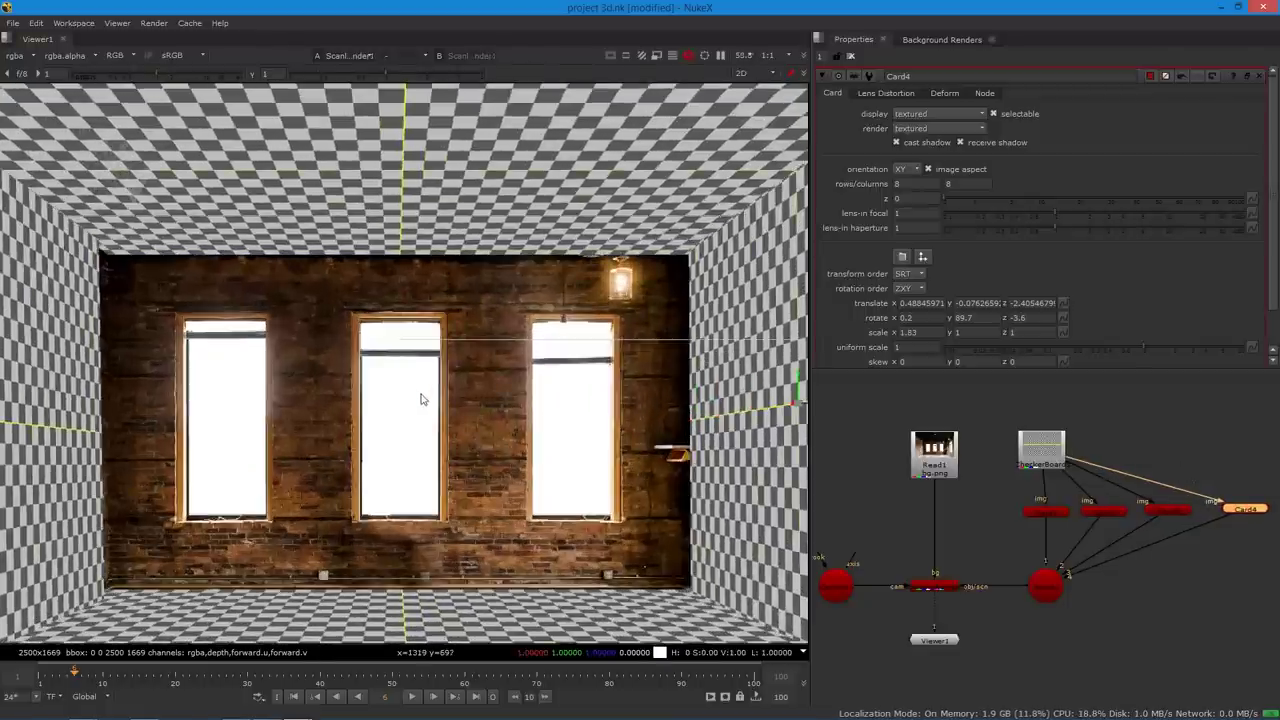
{"action": "scroll", "coordinate": [421, 399], "scroll_direction": "down", "scroll_amount": 1}
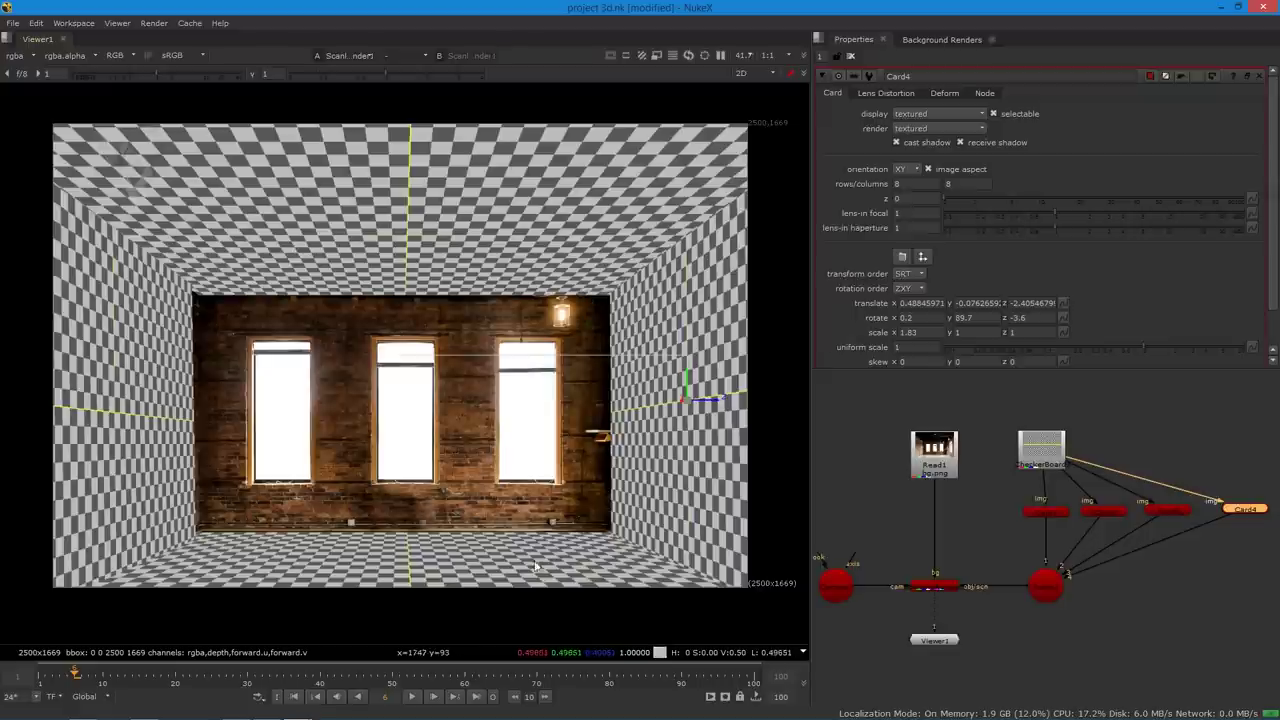
- Duplicate the floor card once more and connect the copy to the Scene and CheckerBoard nodes
{"action": "left_click", "coordinate": [1204, 573]}
{"action": "middle_click", "coordinate": [1148, 530]}
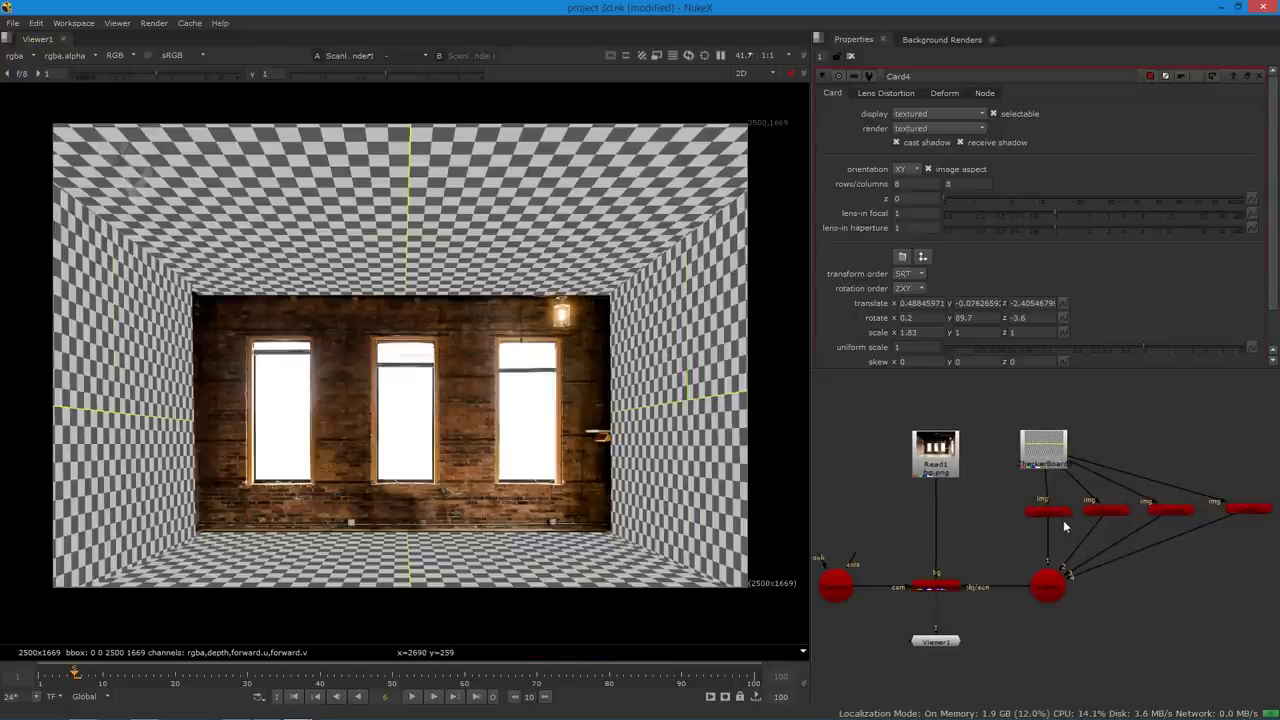
{"action": "scroll", "coordinate": [1230, 539], "scroll_direction": "down", "scroll_amount": 3}
{"action": "right_click", "coordinate": [1229, 531]}
{"action": "middle_click_drag", "start_coordinate": [1190, 508], "coordinate": [1045, 514]}
{"action": "scroll", "coordinate": [1140, 530], "scroll_direction": "up", "scroll_amount": 3}
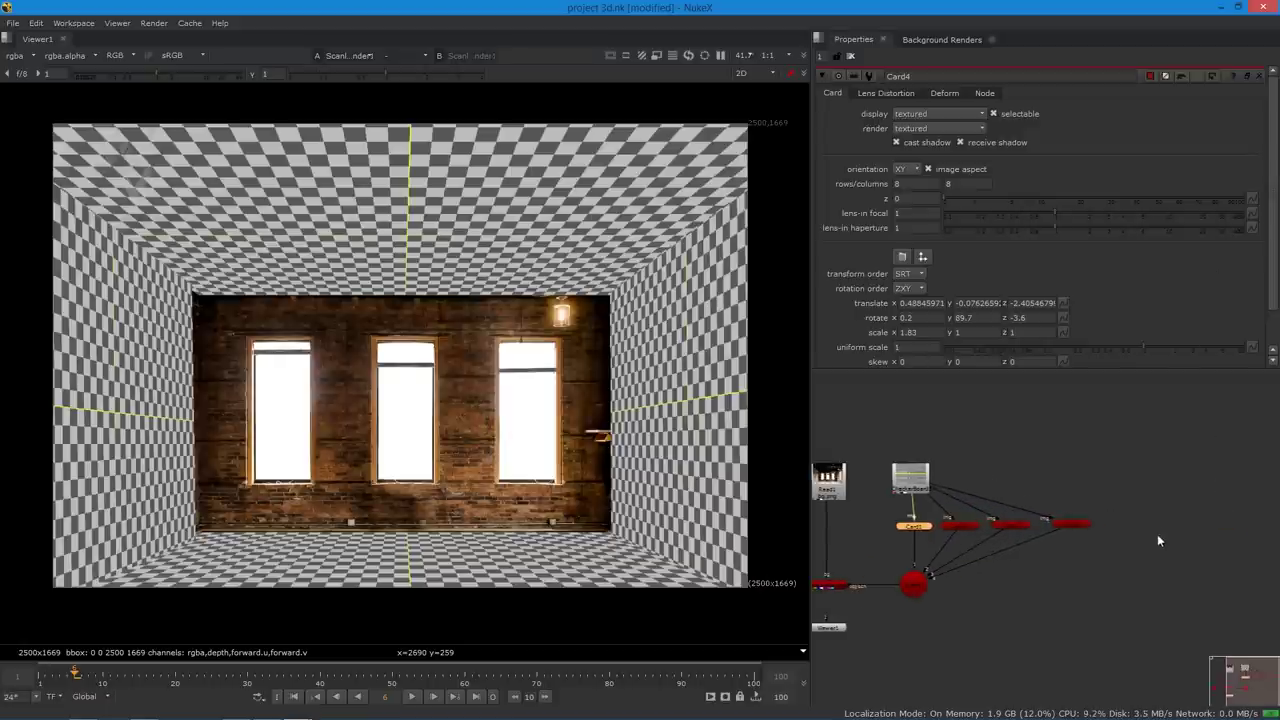
{"action": "key", "text": "ctrl+v"}
{"action": "left_click_drag", "start_coordinate": [1060, 511], "coordinate": [1116, 534]}
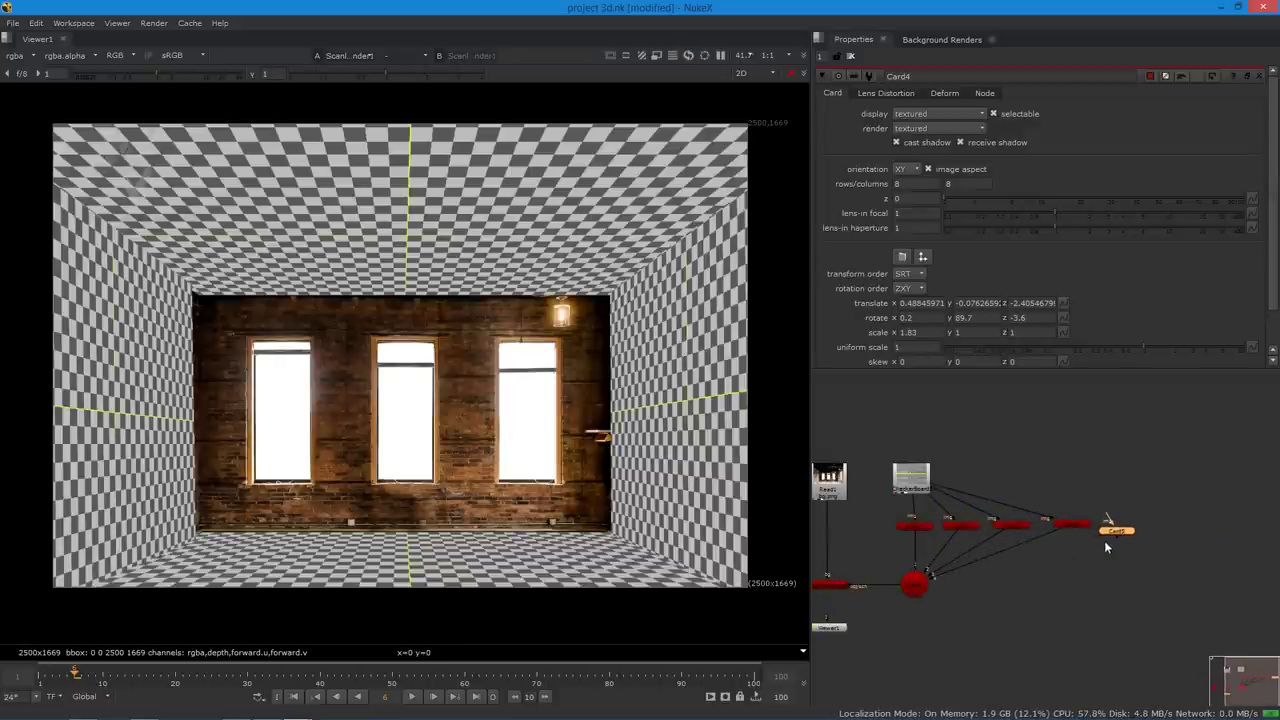
{"action": "left_click_drag", "start_coordinate": [944, 575], "coordinate": [917, 585]}
{"action": "left_click_drag", "start_coordinate": [1119, 535], "coordinate": [1134, 529]}
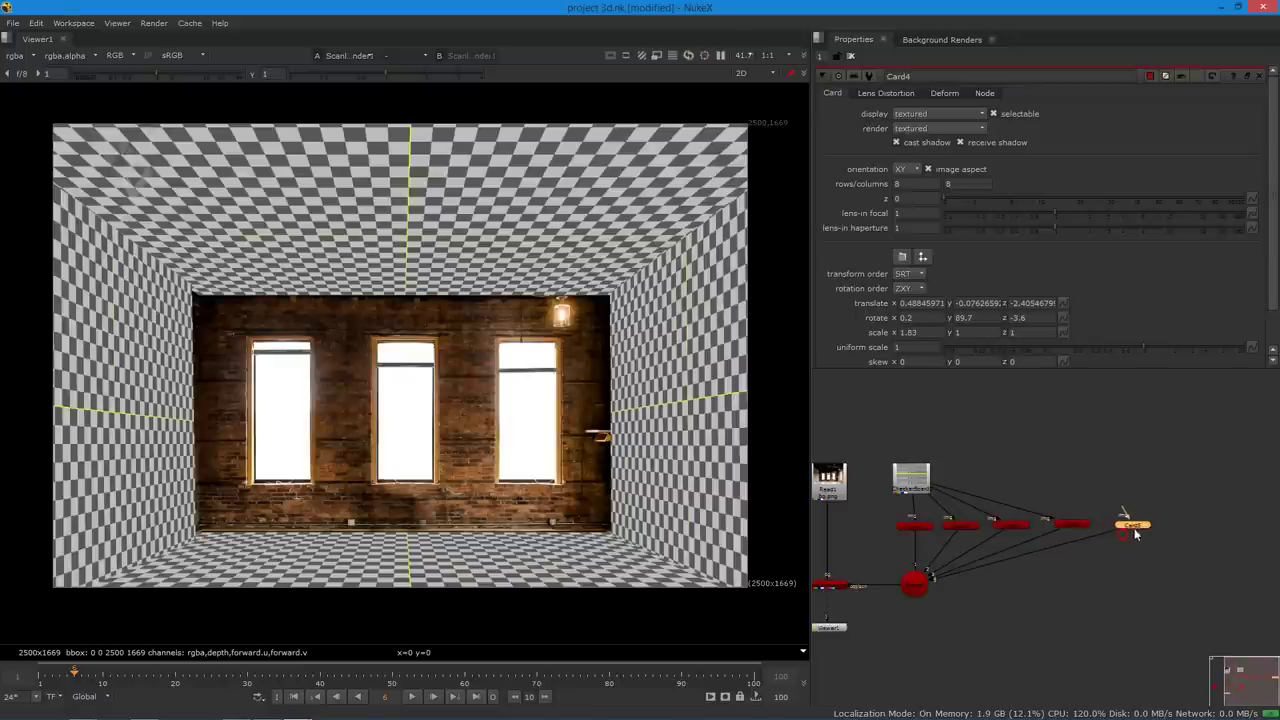
{"action": "left_click_drag", "start_coordinate": [1050, 488], "coordinate": [914, 480]}
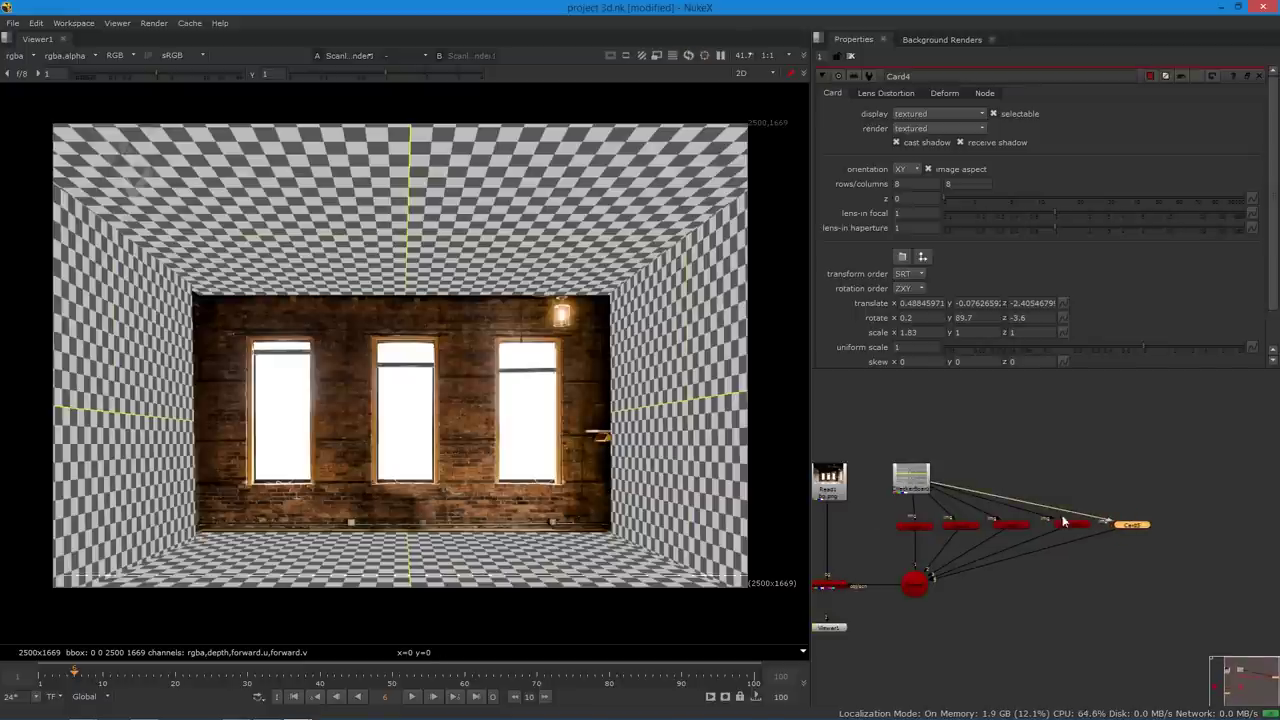
- Set the newest card's X rotation to 0 and Y scale to 1, and raise it to a Y translation of -0.115
{"action": "double_click", "coordinate": [1135, 528]}
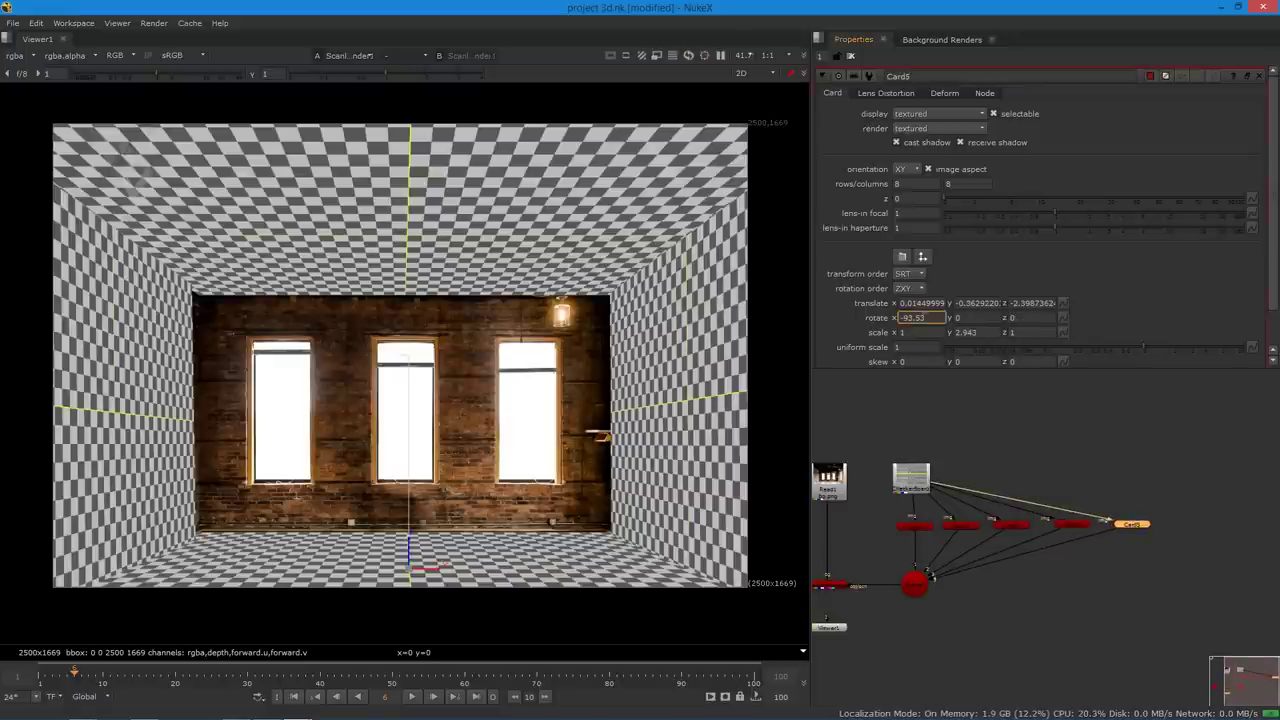
{"action": "key", "text": "Tab"}
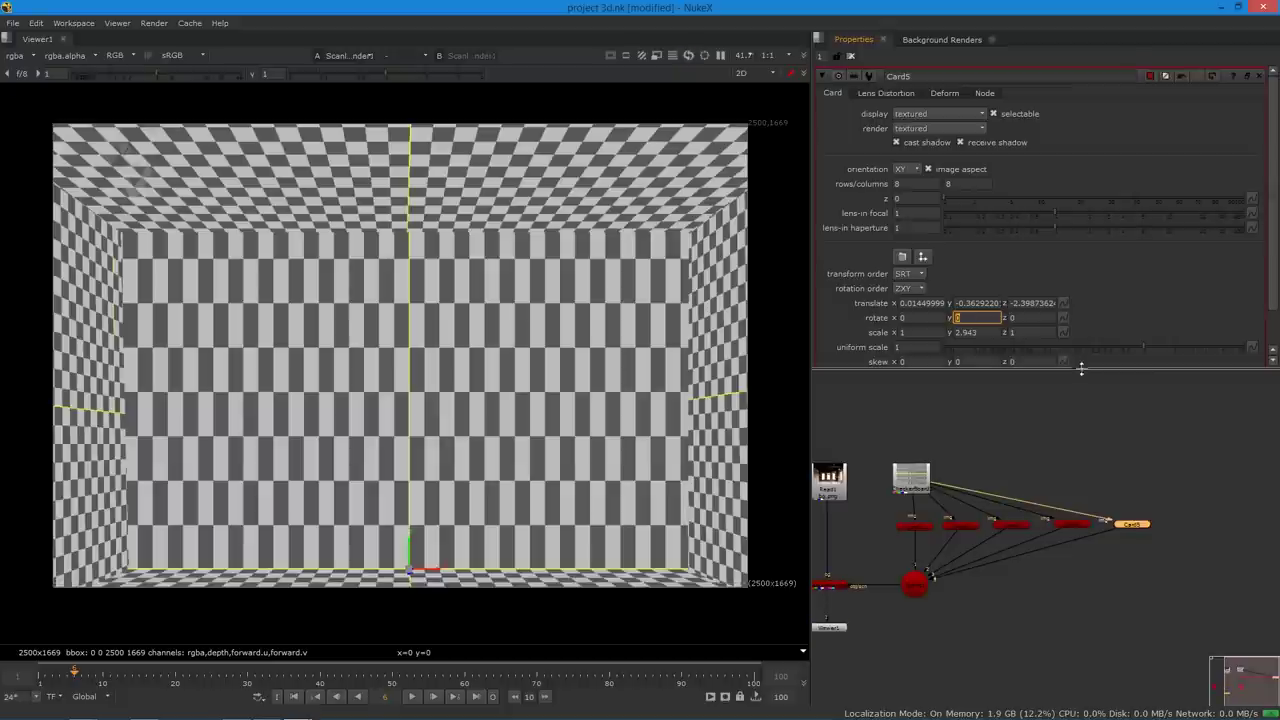
{"action": "double_click", "coordinate": [975, 332]}
{"action": "type", "text": "1"}
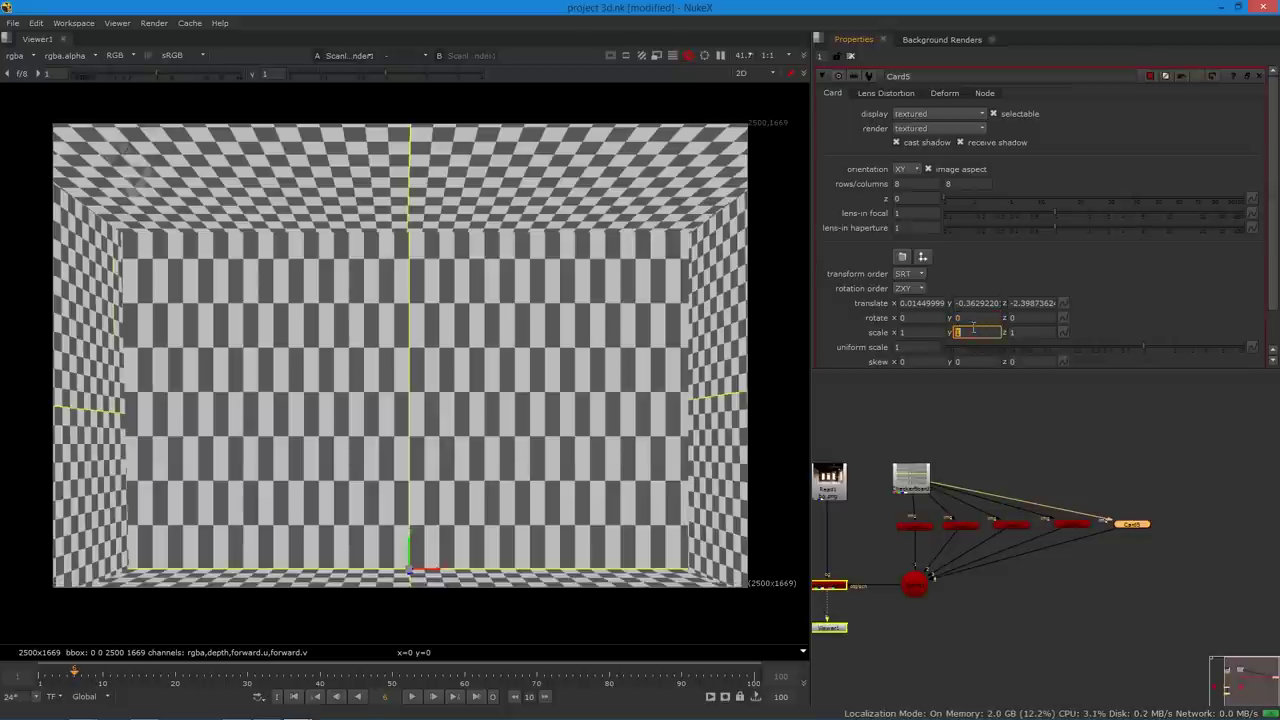
{"action": "key", "text": "Return"}
{"action": "left_click_drag", "start_coordinate": [409, 554], "coordinate": [410, 436]}
{"action": "left_click_drag", "start_coordinate": [425, 485], "coordinate": [413, 418]}
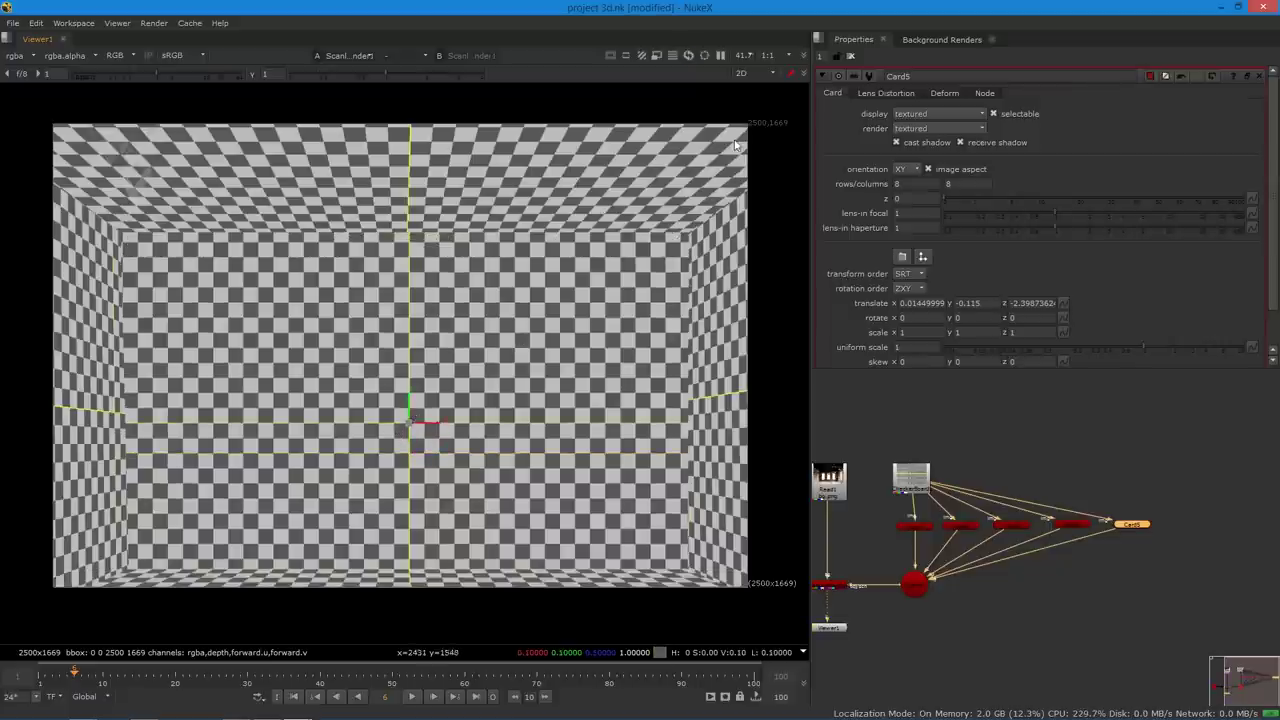
- In the 3D view, push the back wall card to the far end of the room, at a Z translation of about -3.091
{"action": "left_click", "coordinate": [756, 75]}
{"action": "left_click", "coordinate": [764, 100]}
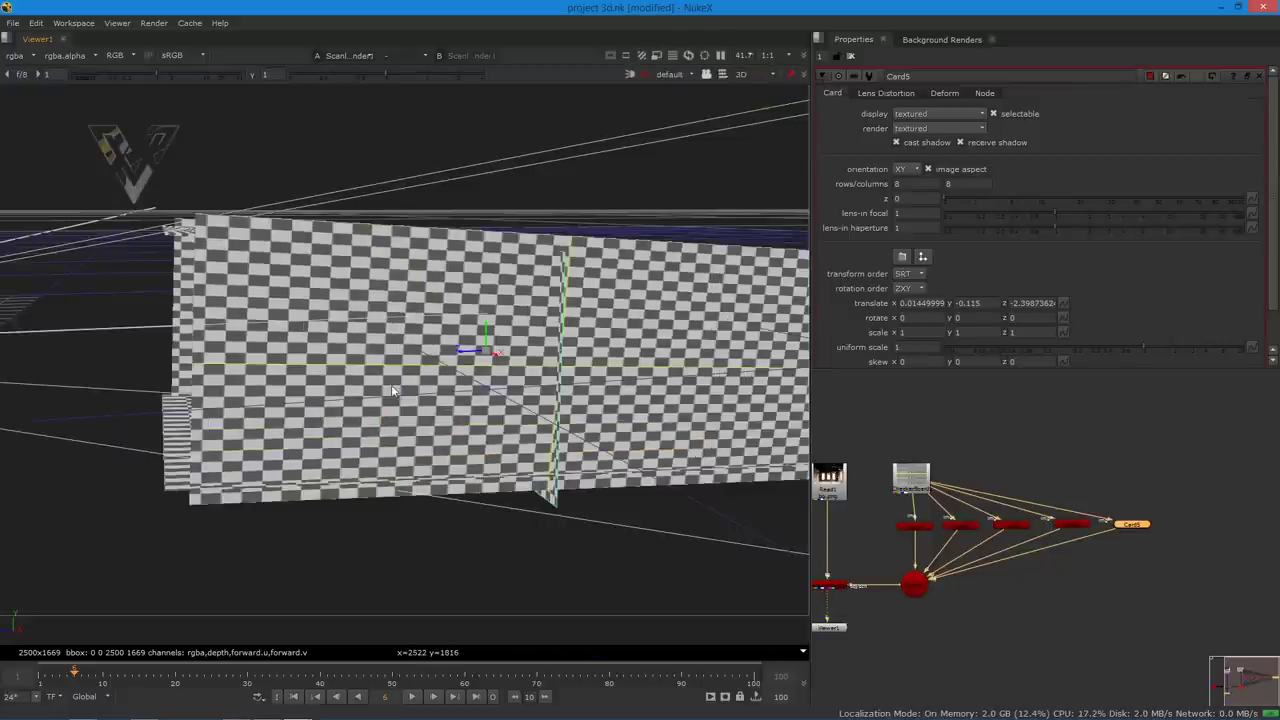
{"action": "left_click_drag", "start_coordinate": [385, 401], "coordinate": [452, 372], "text": "ctrl"}
{"action": "left_click_drag", "start_coordinate": [202, 378], "coordinate": [30, 364]}
{"action": "left_click_drag", "start_coordinate": [115, 355], "coordinate": [363, 372], "text": "alt"}
{"action": "left_click_drag", "start_coordinate": [413, 406], "coordinate": [512, 349], "text": "alt"}
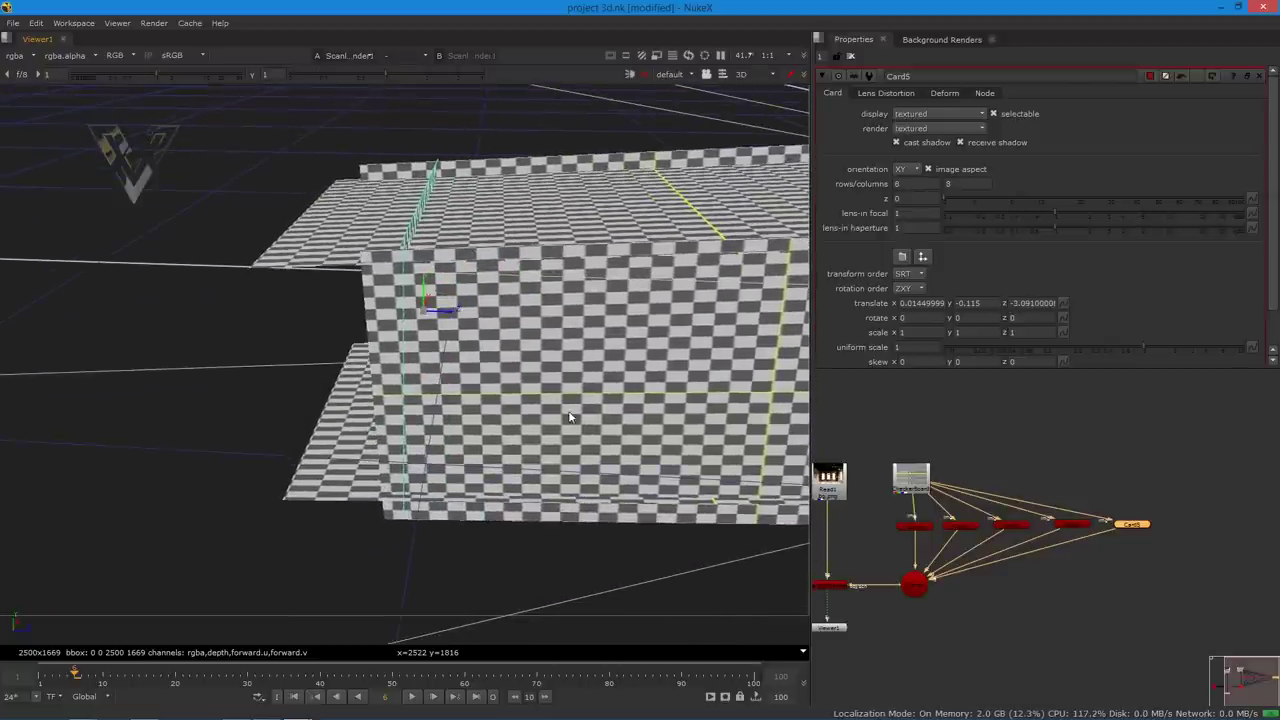
- Space the back wall card's node away from the other cards and place the CheckerBoard node centrally above them
{"action": "left_click_drag", "start_coordinate": [1127, 526], "coordinate": [1142, 525]}
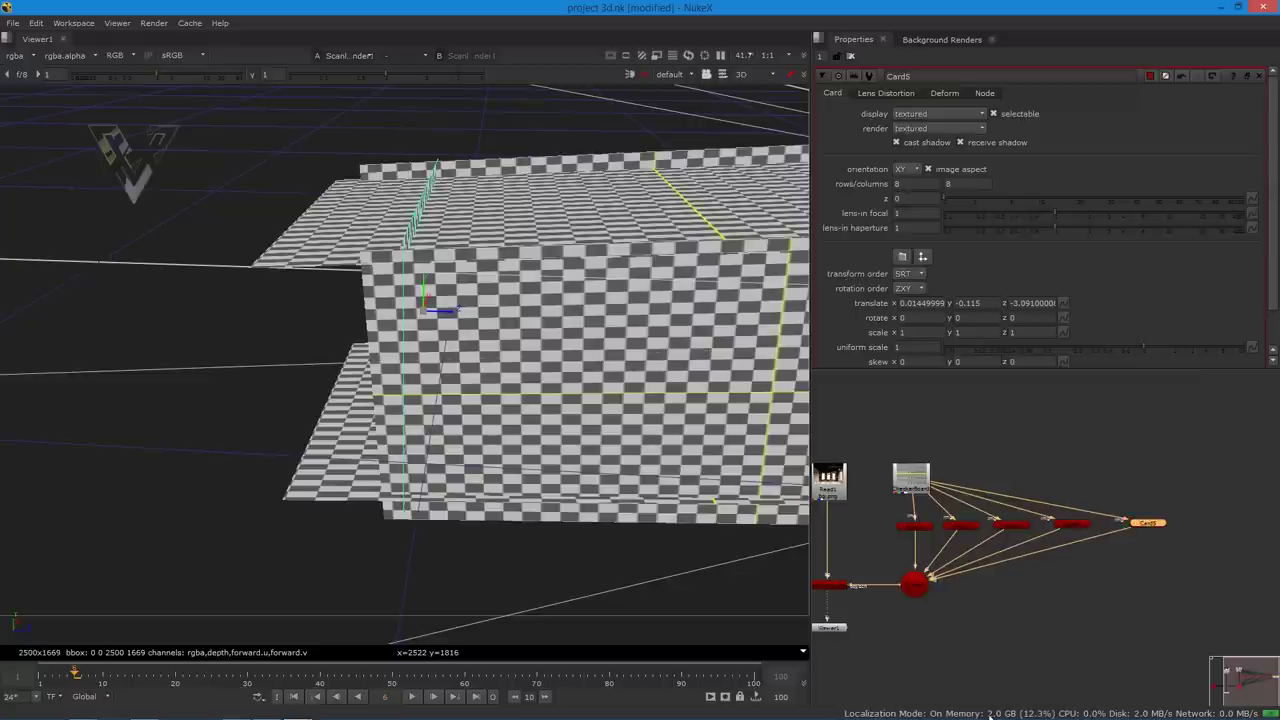
{"action": "left_click_drag", "start_coordinate": [578, 384], "coordinate": [500, 324], "text": "ctrl"}
{"action": "left_click_drag", "start_coordinate": [917, 478], "coordinate": [1017, 414]}
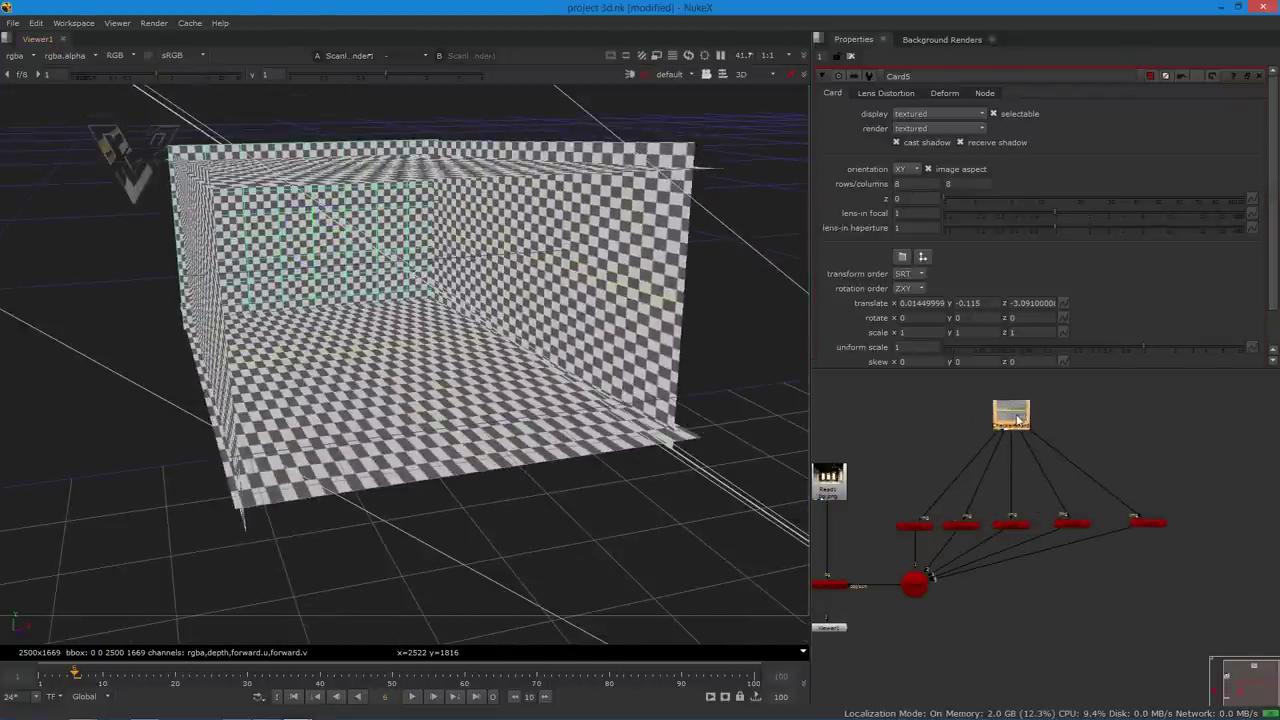
- Disable the CheckerBoard node, disconnect it from all five cards, and save the script
{"action": "key", "text": "d"}
{"action": "left_click_drag", "start_coordinate": [988, 436], "coordinate": [982, 445]}
{"action": "left_click_drag", "start_coordinate": [999, 439], "coordinate": [1002, 444]}
{"action": "left_click_drag", "start_coordinate": [1012, 438], "coordinate": [1024, 439]}
{"action": "left_click_drag", "start_coordinate": [1036, 437], "coordinate": [1041, 437]}
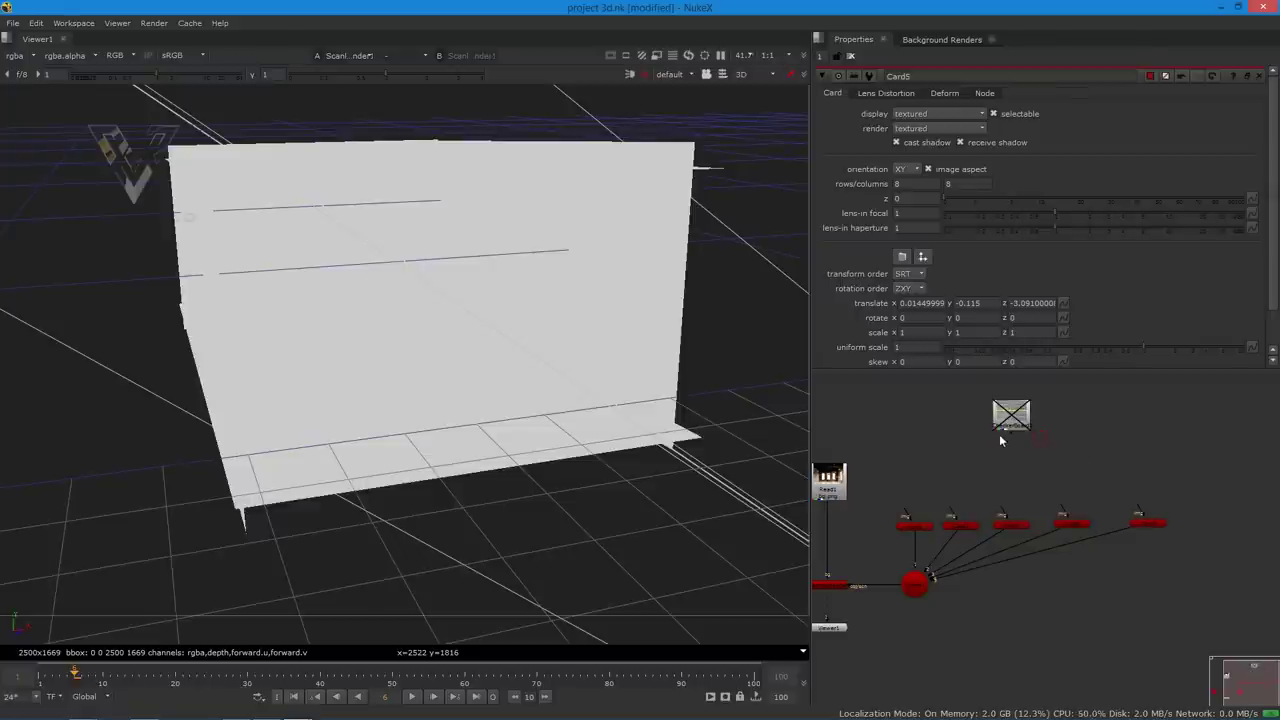
{"action": "key", "text": "ctrl"}
{"action": "key", "text": "ctrl+s"}
- Add a Dot node above the cards and connect the img inputs of all five cards to it
{"action": "scroll", "coordinate": [943, 460], "scroll_direction": "up", "scroll_amount": 3}
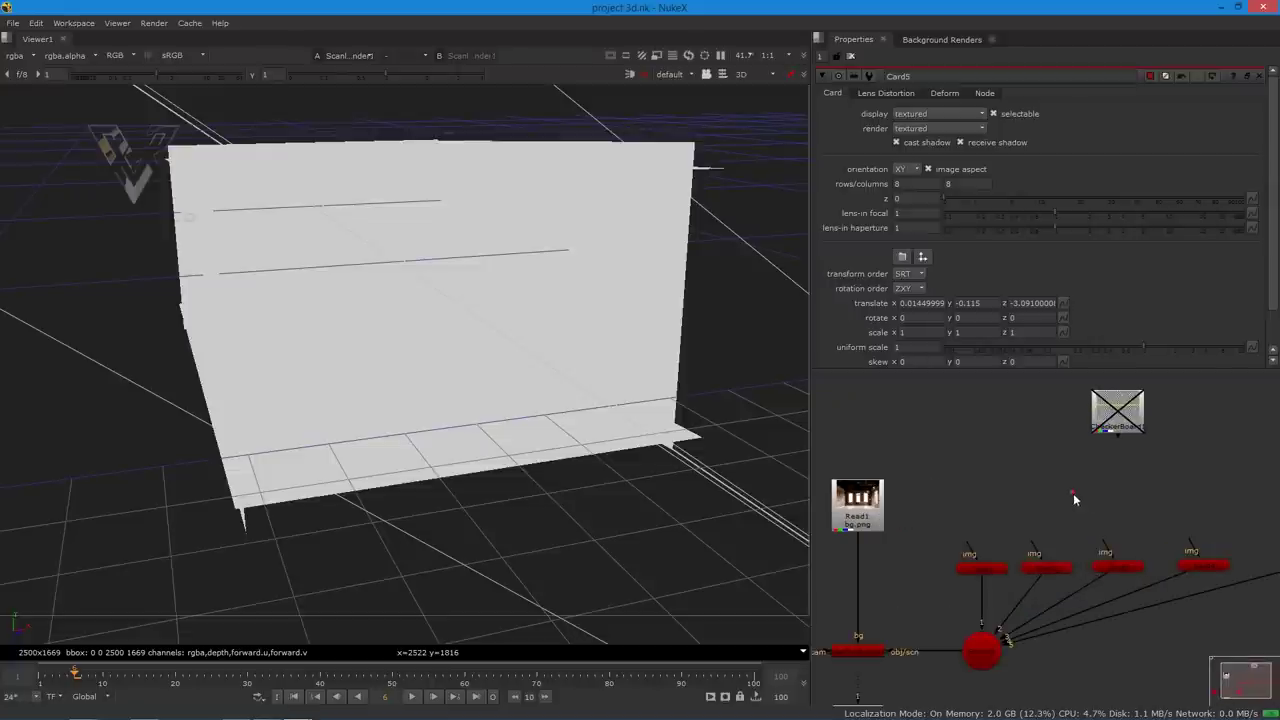
{"action": "key", "text": "Tab"}
{"action": "type", "text": "dot"}
{"action": "key", "text": "Return"}
{"action": "left_click_drag", "start_coordinate": [973, 547], "coordinate": [1071, 491]}
{"action": "left_click_drag", "start_coordinate": [1193, 547], "coordinate": [1071, 491]}
{"action": "scroll", "coordinate": [1169, 522], "scroll_direction": "down", "scroll_amount": 2}
{"action": "left_click", "coordinate": [1262, 556]}
{"action": "left_click_drag", "start_coordinate": [1248, 546], "coordinate": [1110, 491]}
- Move the bg.png Read node up to make room and add a Project3D node beside its pipe
{"action": "left_click_drag", "start_coordinate": [950, 510], "coordinate": [950, 423]}
{"action": "left_click", "coordinate": [989, 469]}
{"action": "key", "text": "Tab"}
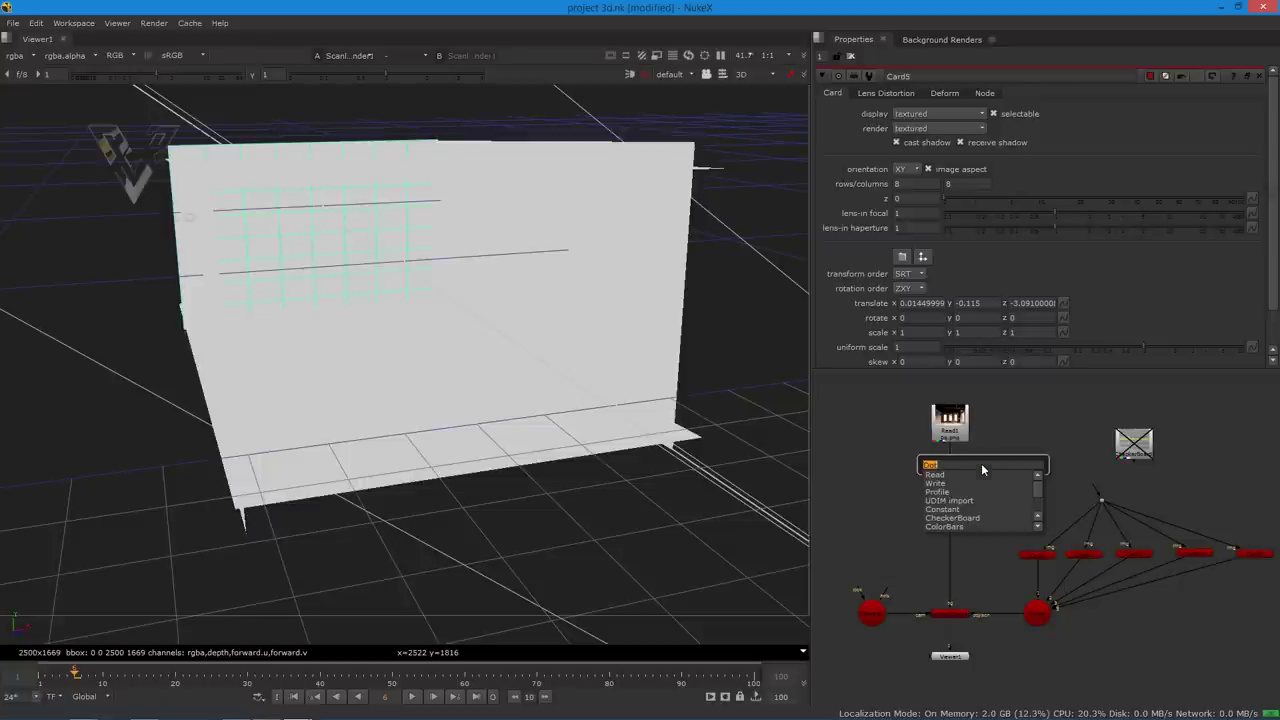
{"action": "type", "text": "proj"}
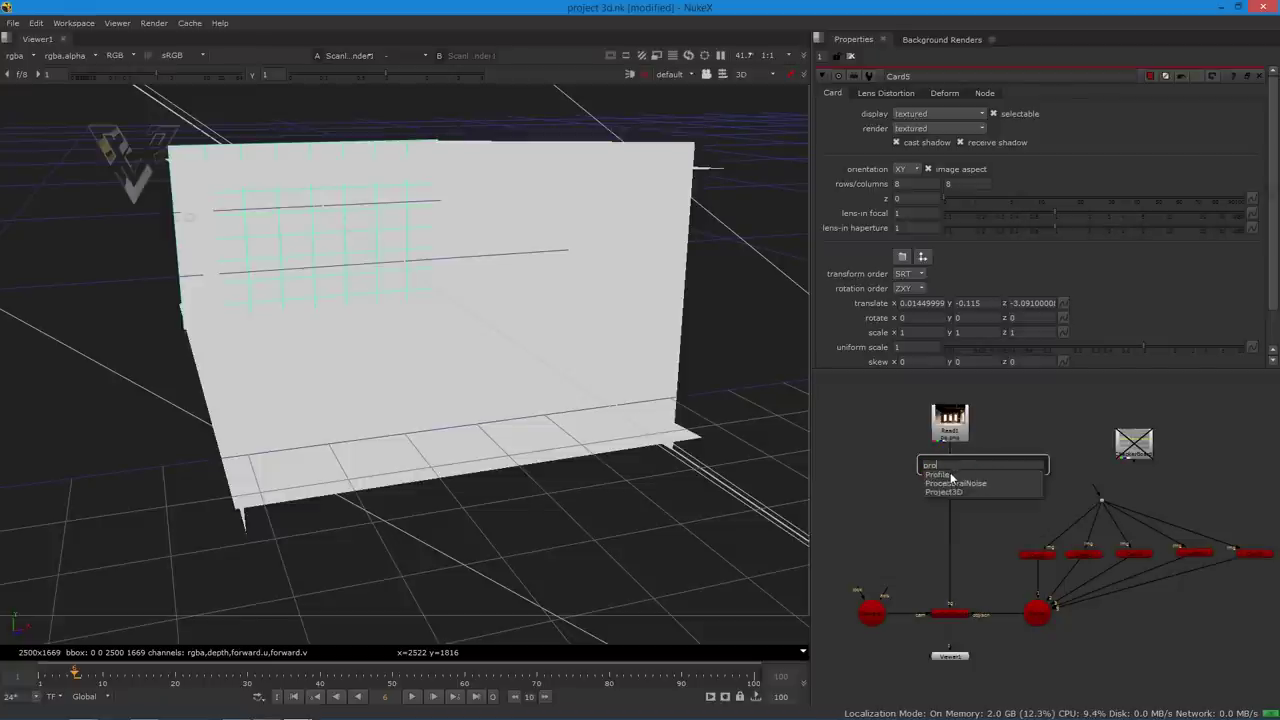
{"action": "type", "text": "ect"}
{"action": "key", "text": "Return"}
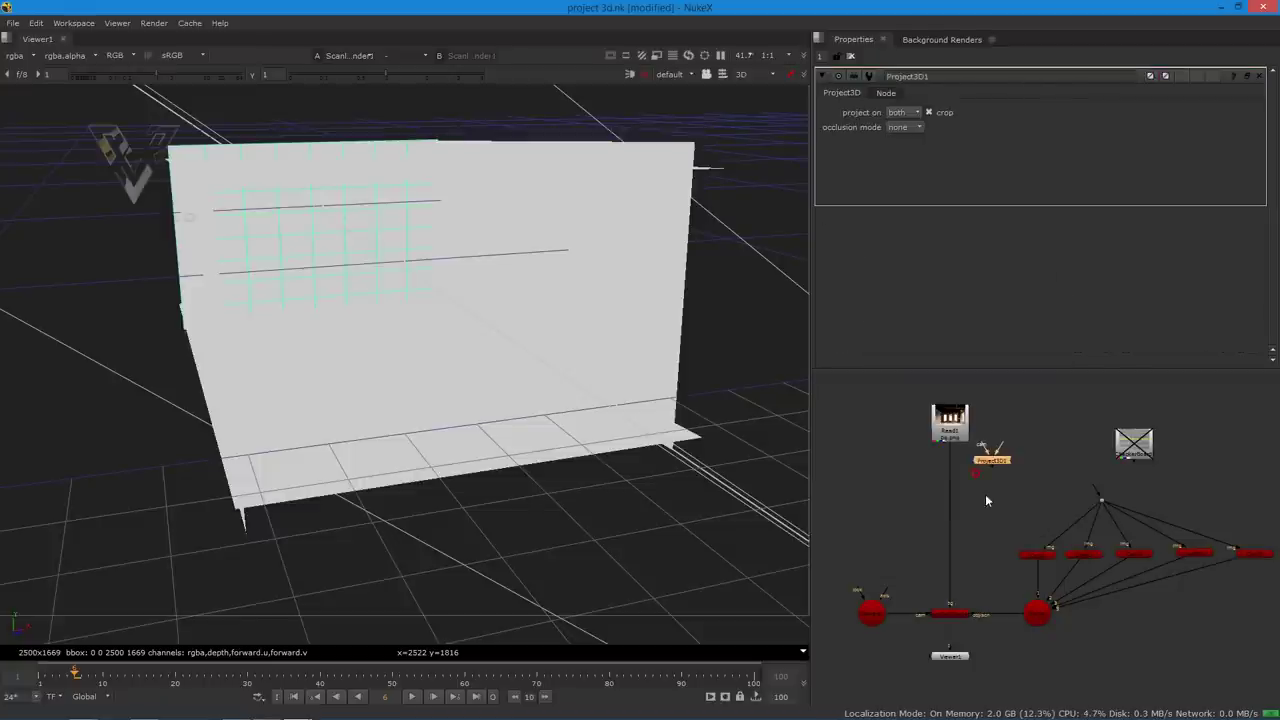
{"action": "scroll", "coordinate": [1006, 463], "scroll_direction": "up", "scroll_amount": 3}
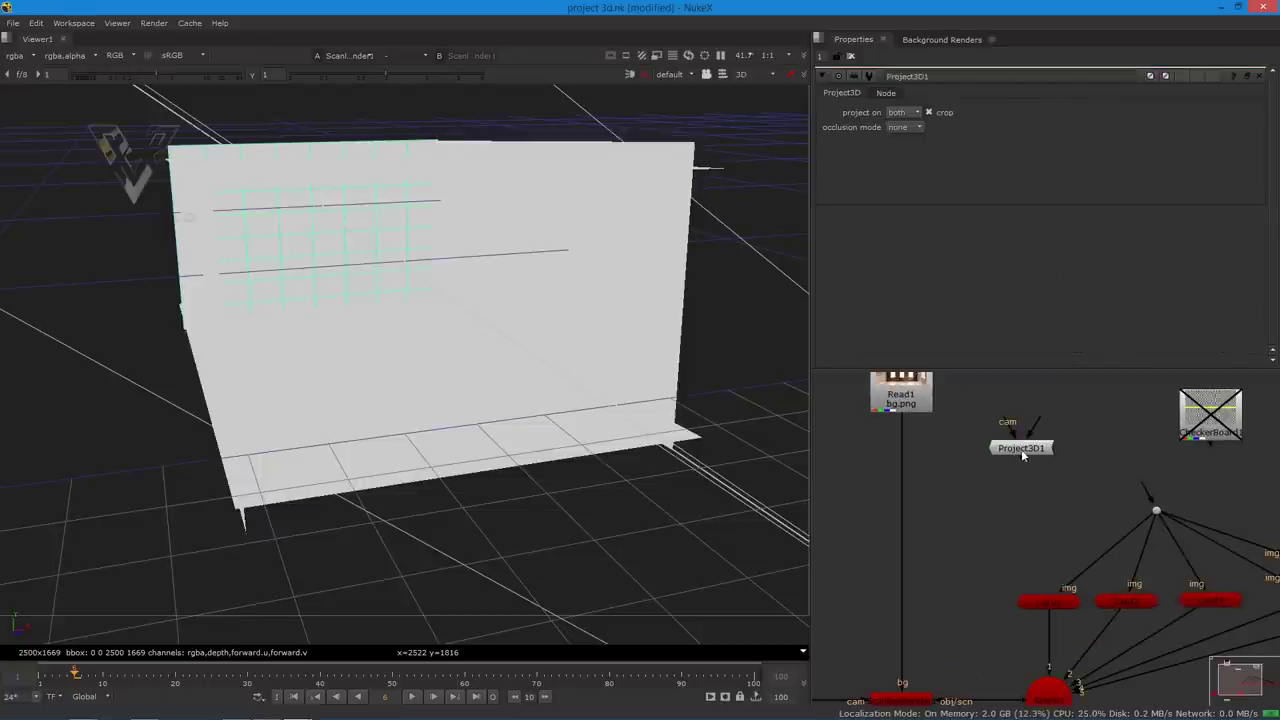
{"action": "left_click_drag", "start_coordinate": [1021, 449], "coordinate": [948, 529]}
- Connect the Project3D node's cam input to the camera, its image input to the bg.png Read node, and its output to the Dot
{"action": "scroll", "coordinate": [1021, 511], "scroll_direction": "down", "scroll_amount": 3}
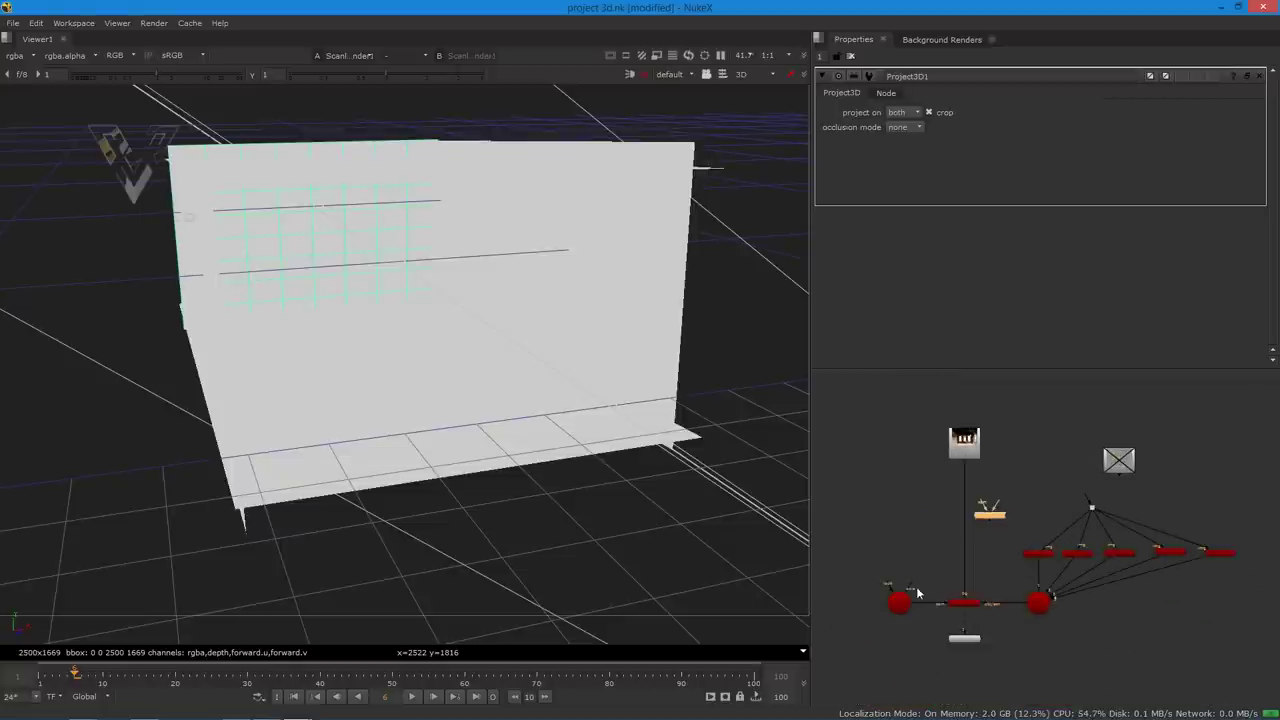
{"action": "scroll", "coordinate": [996, 510], "scroll_direction": "up", "scroll_amount": 2}
{"action": "left_click_drag", "start_coordinate": [955, 507], "coordinate": [848, 622]}
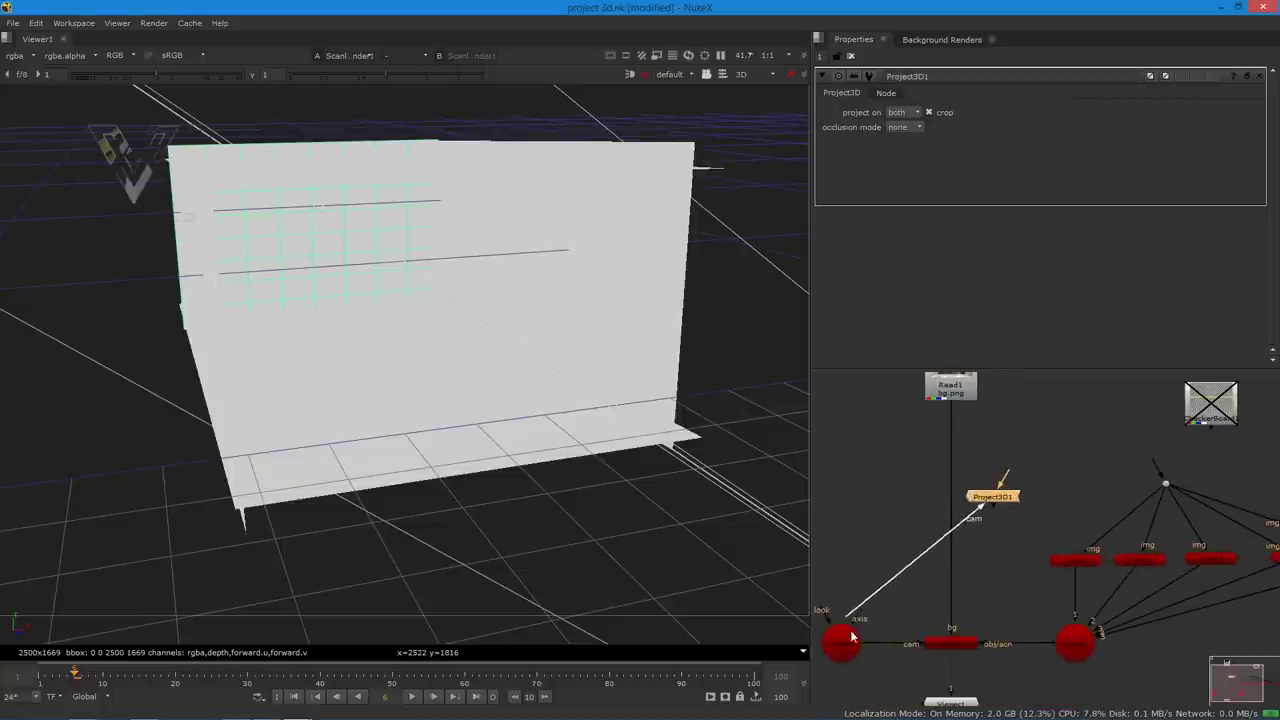
{"action": "left_click_drag", "start_coordinate": [1008, 503], "coordinate": [950, 392]}
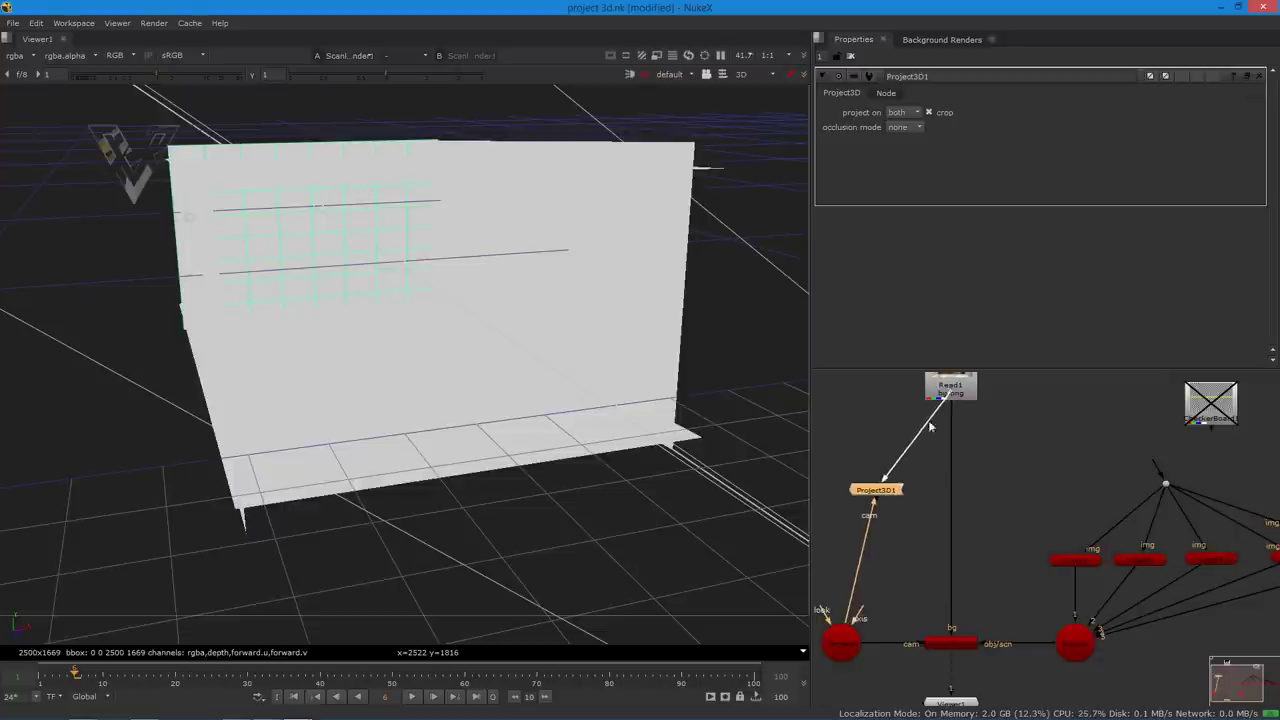
{"action": "left_click_drag", "start_coordinate": [903, 488], "coordinate": [1016, 477]}
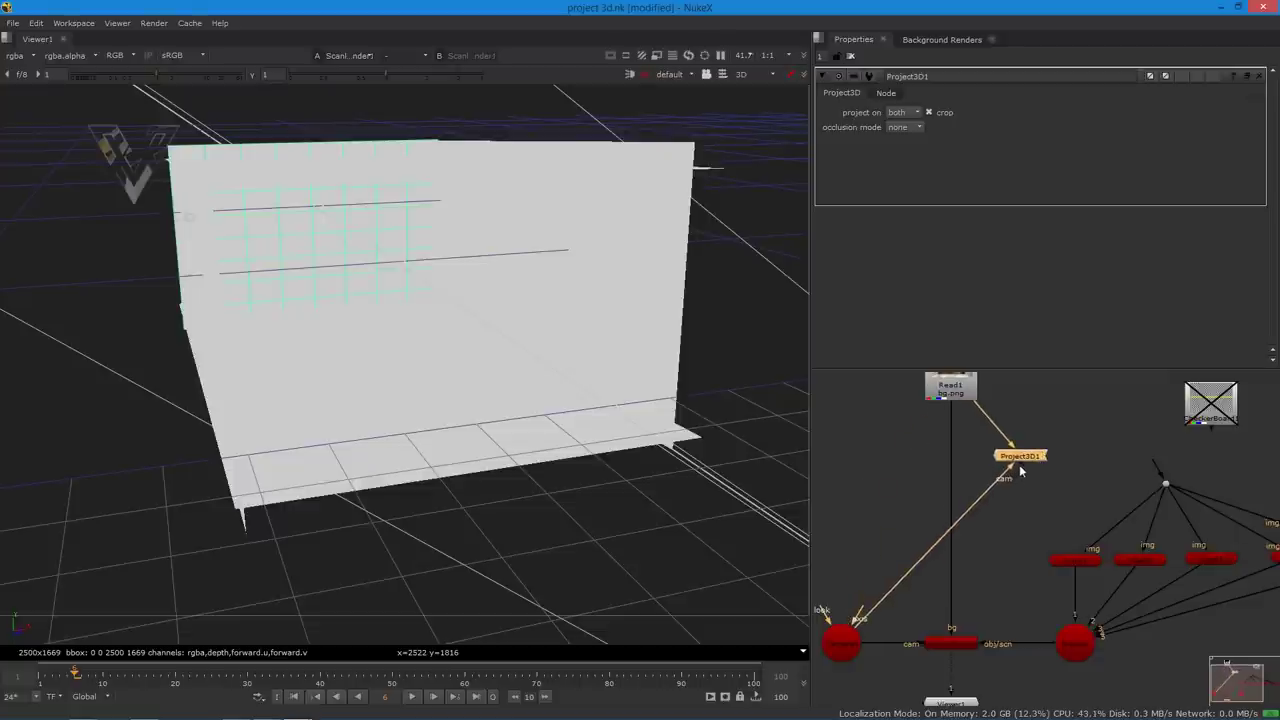
{"action": "left_click_drag", "start_coordinate": [1109, 485], "coordinate": [1164, 485]}
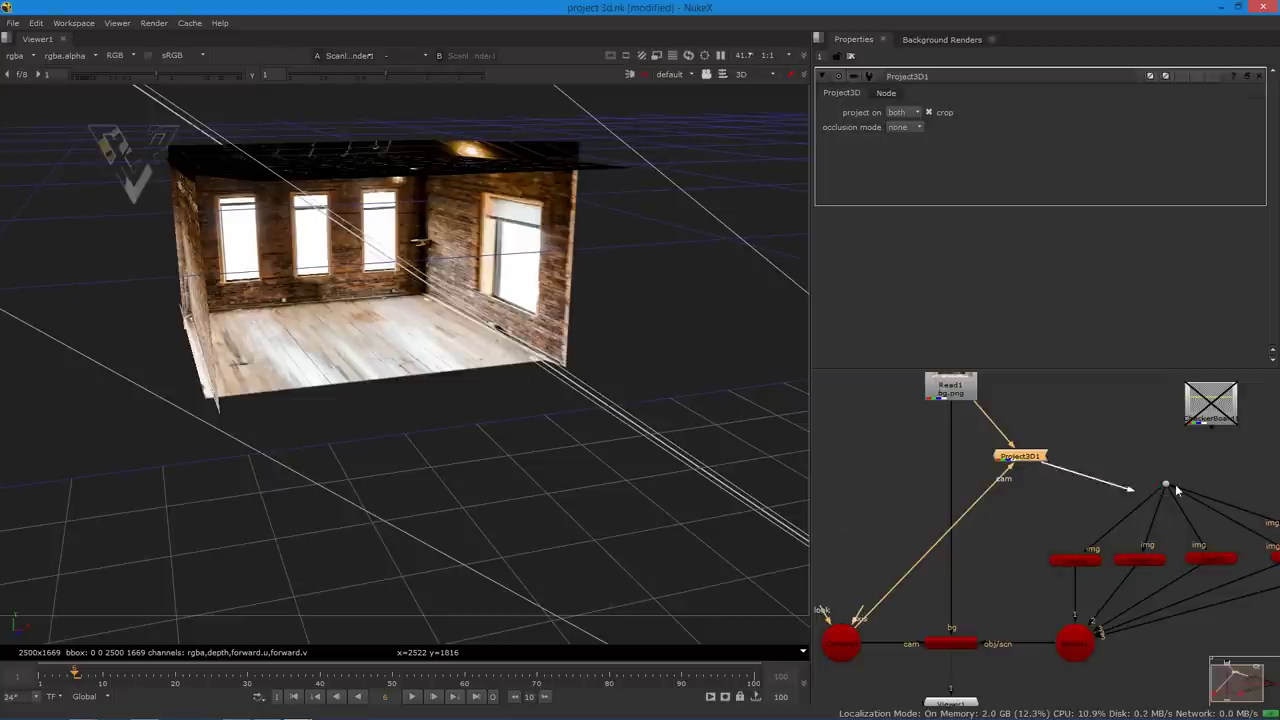
- Compare the projected room seen through the camera in the 3D view with the 2D render
{"action": "left_click_drag", "start_coordinate": [580, 330], "coordinate": [519, 380], "text": "ctrl"}
{"action": "left_click", "coordinate": [670, 74]}
{"action": "left_click", "coordinate": [690, 103]}
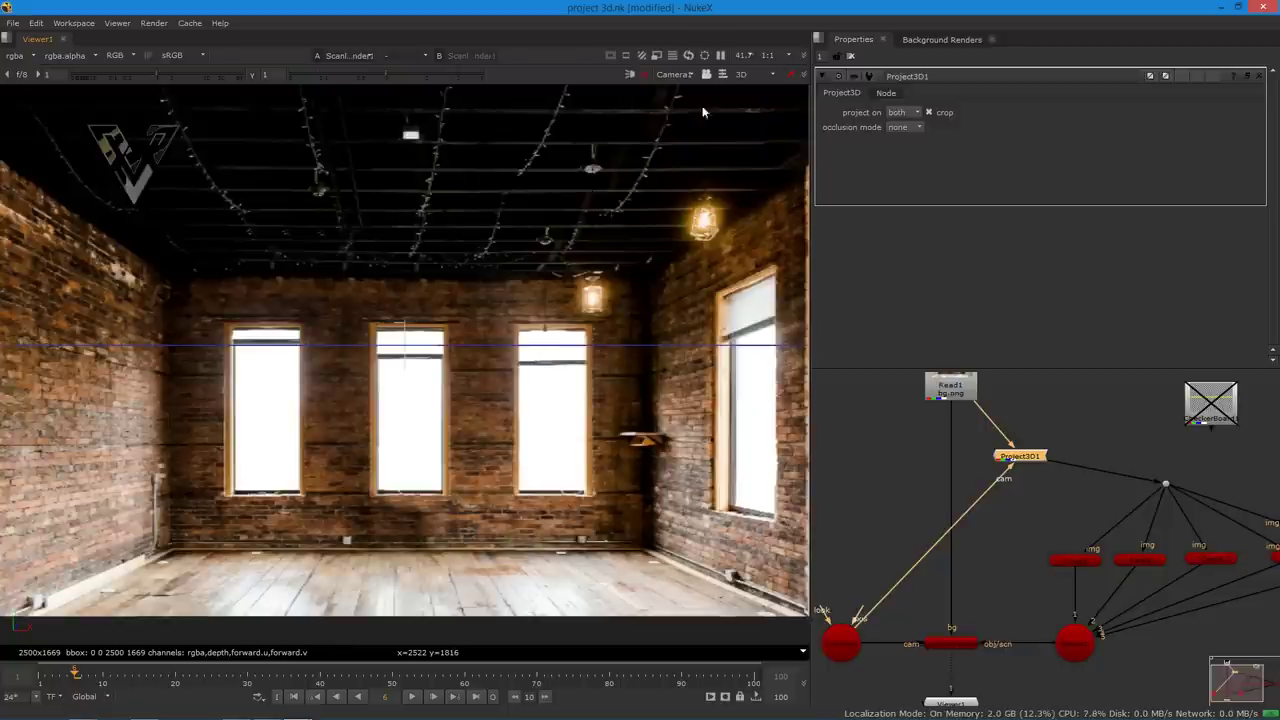
{"action": "left_click", "coordinate": [741, 74]}
{"action": "left_click", "coordinate": [765, 88]}
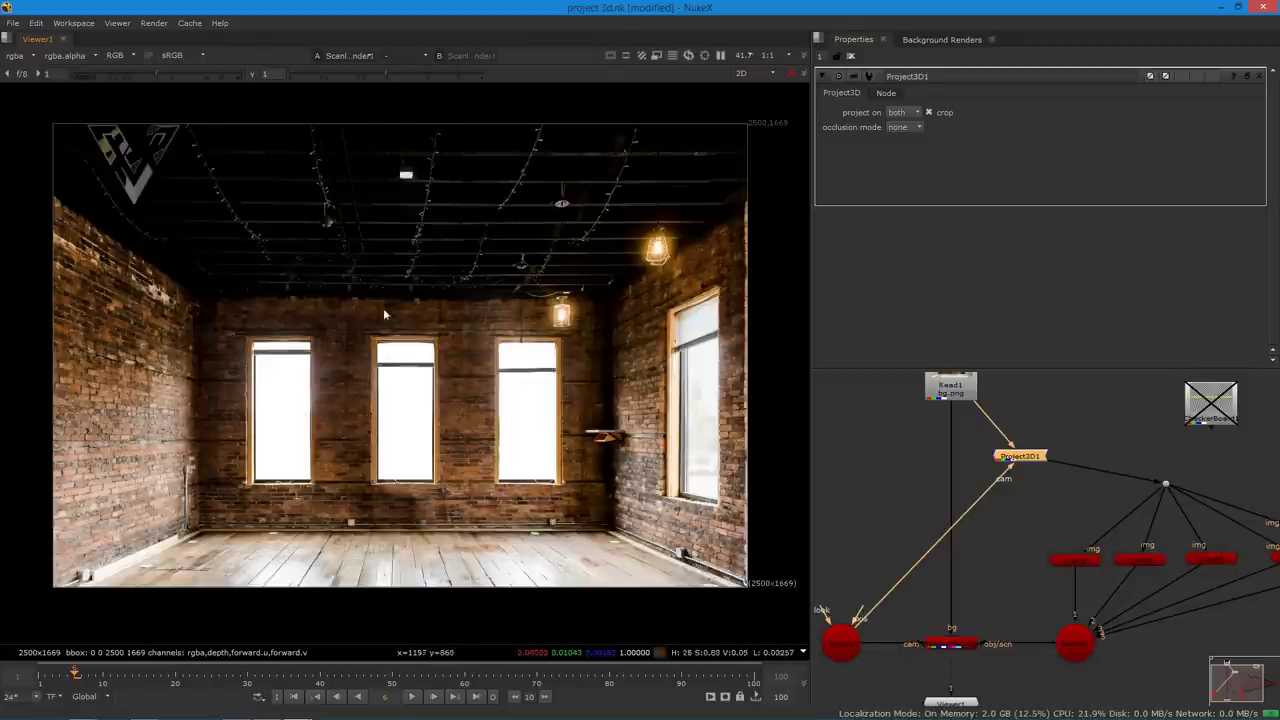
{"action": "left_click", "coordinate": [769, 75]}
{"action": "left_click", "coordinate": [763, 98]}
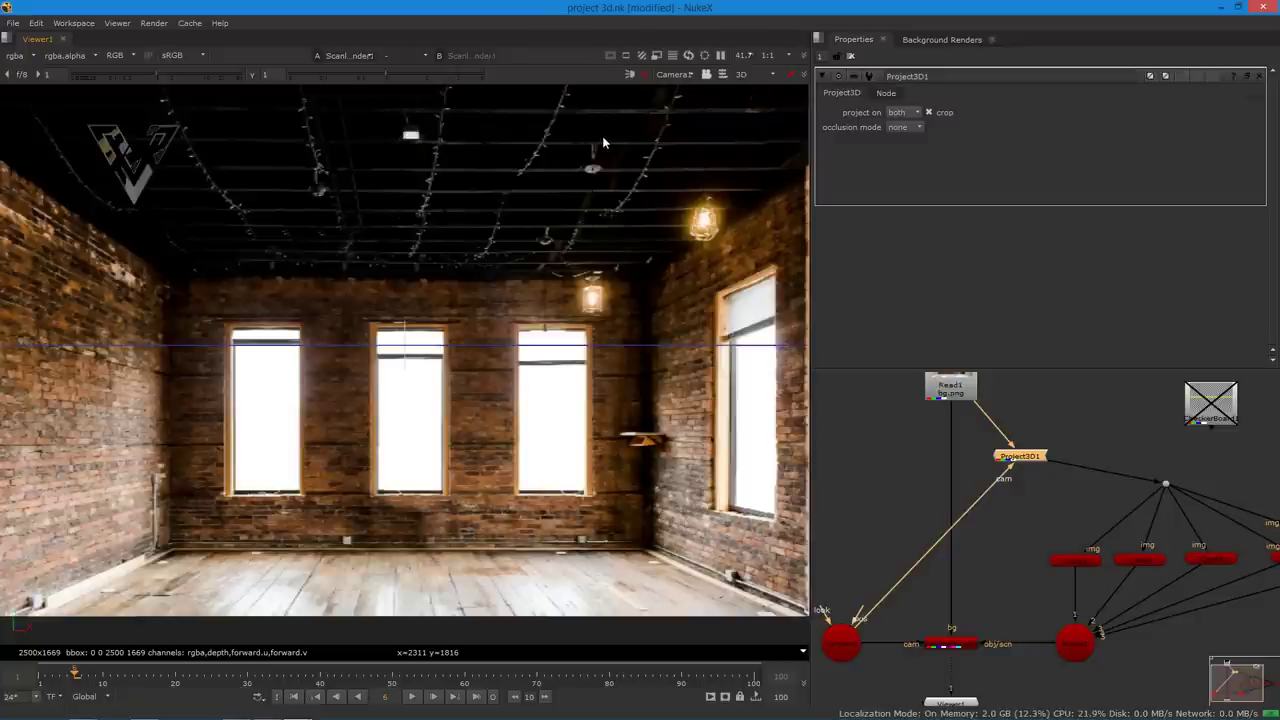
{"action": "key", "text": "f"}
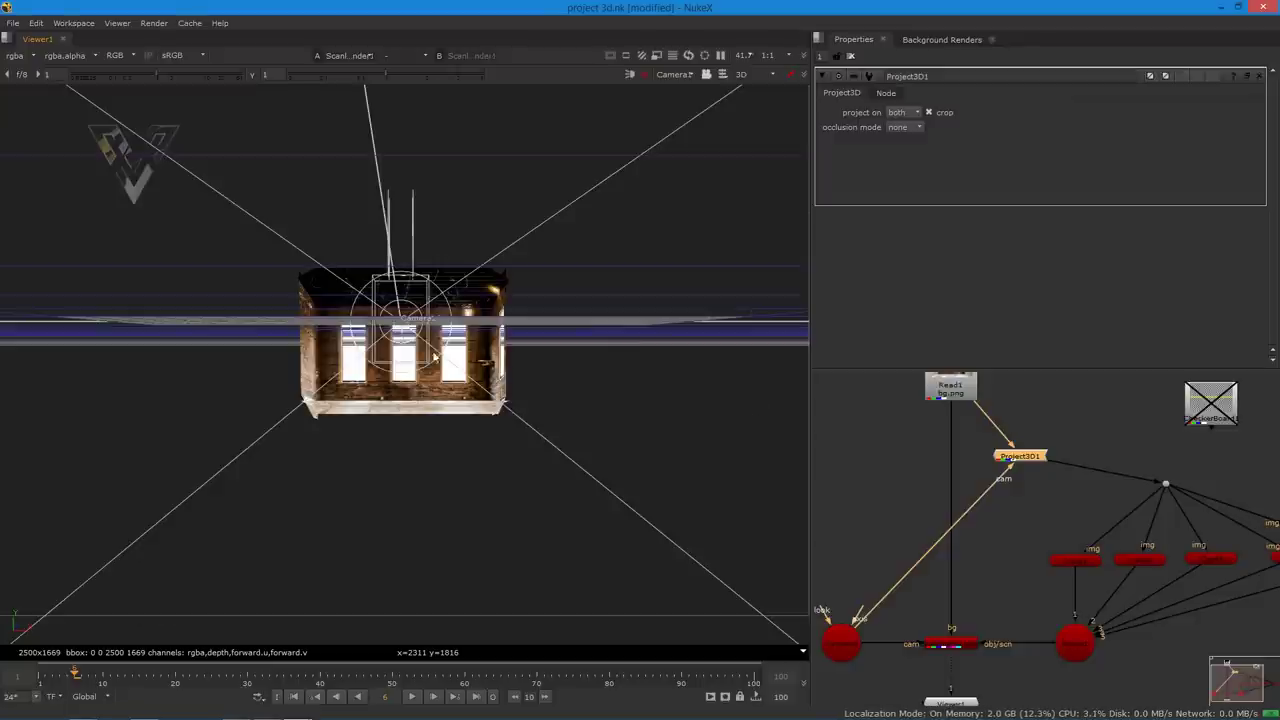
{"action": "left_click", "coordinate": [708, 75]}
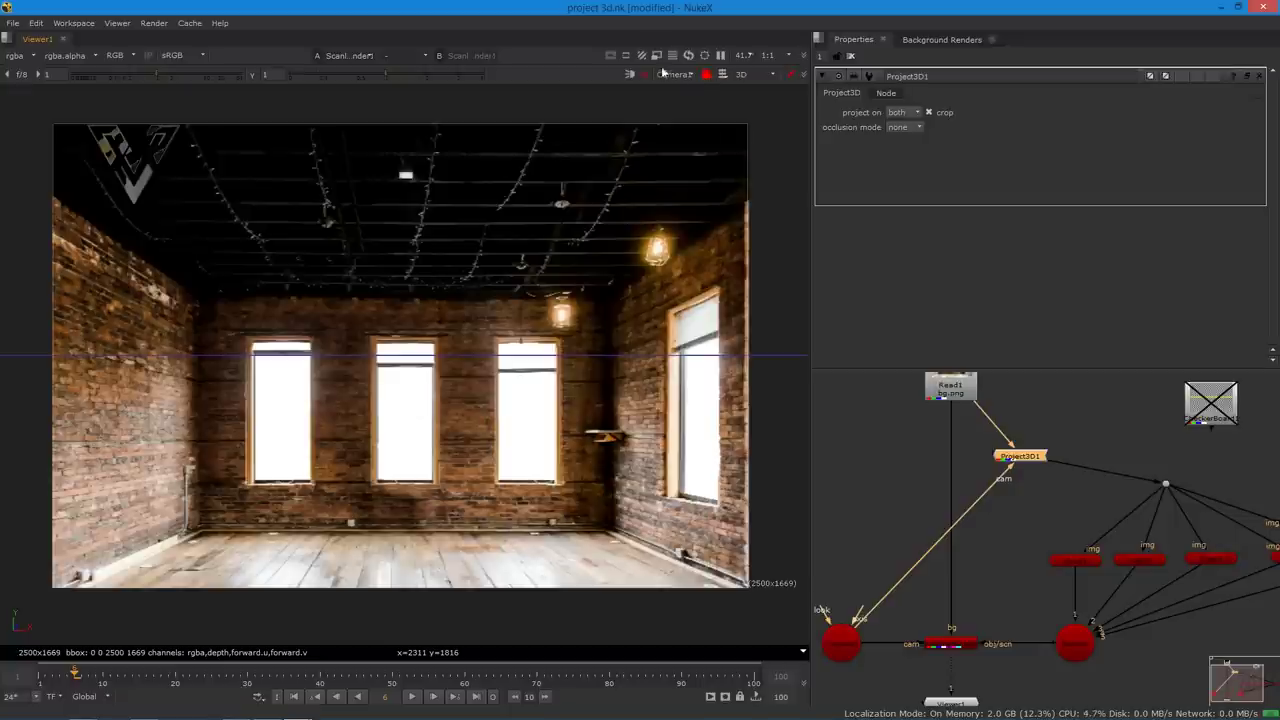
{"action": "left_click", "coordinate": [741, 75]}
{"action": "left_click", "coordinate": [757, 92]}
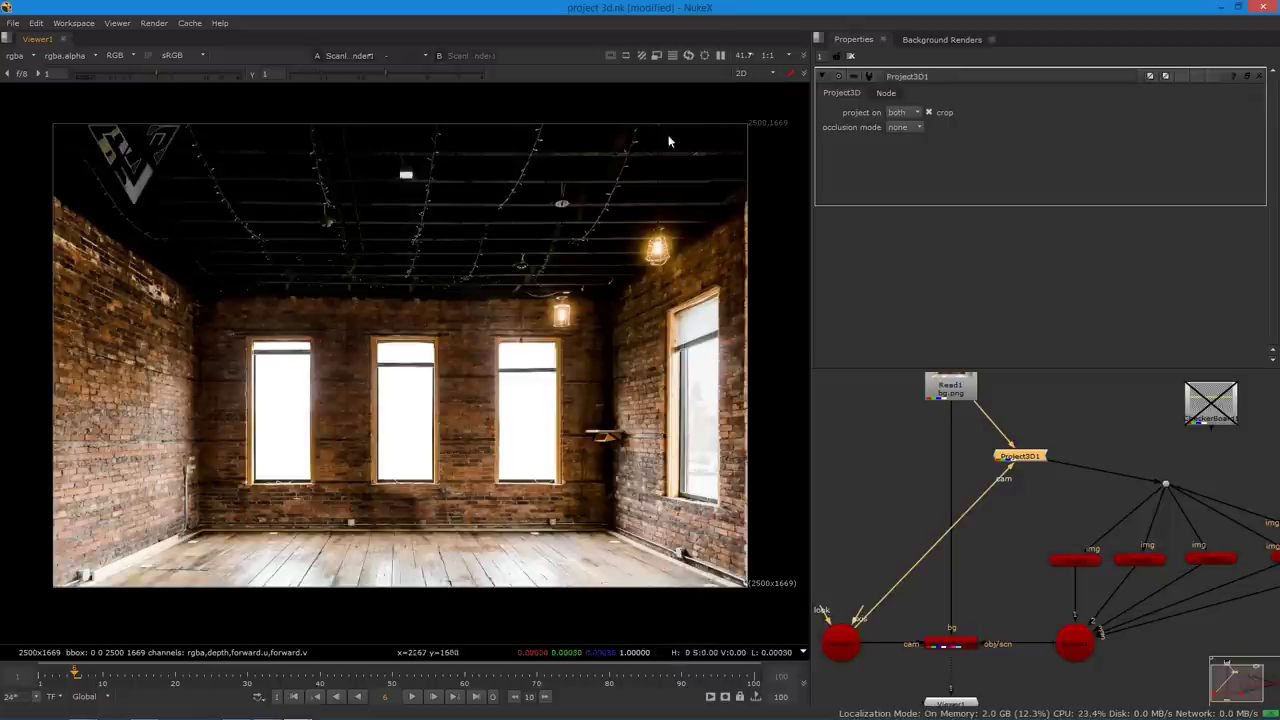
- Examine the projected room and the camera's placement from outside in the 3D view
{"action": "left_click", "coordinate": [771, 75]}
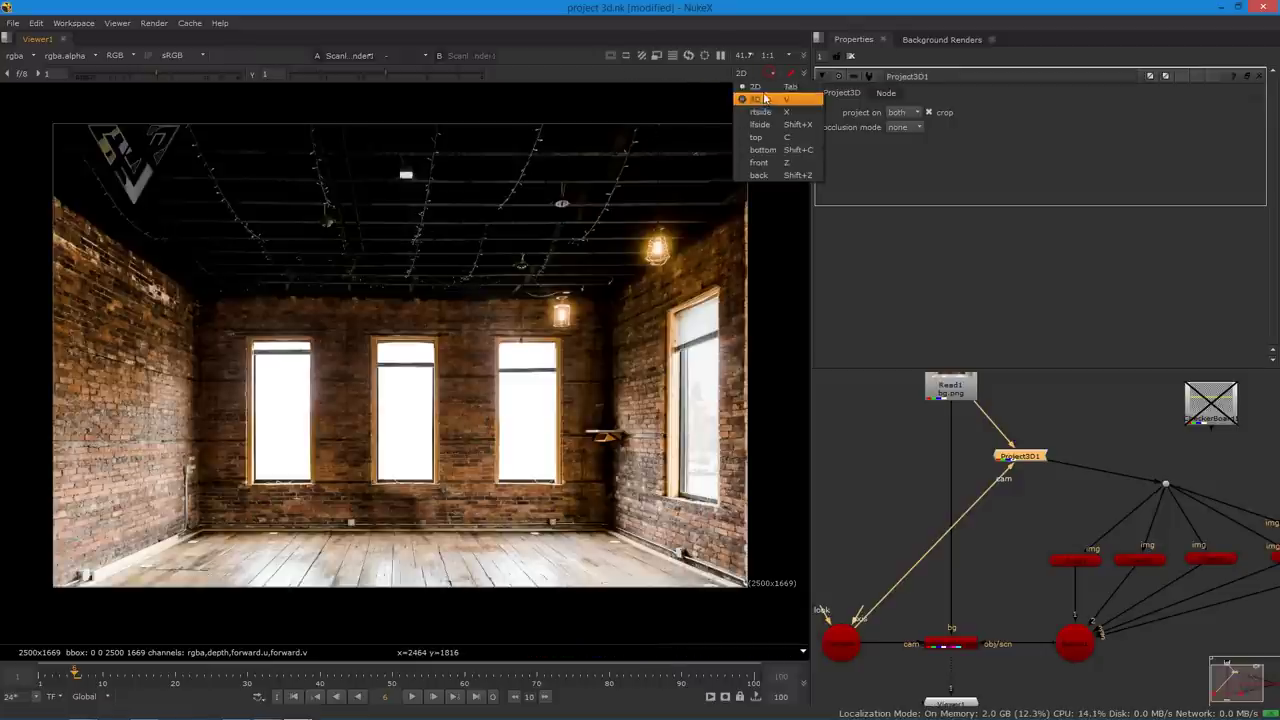
{"action": "left_click", "coordinate": [764, 98]}
{"action": "scroll", "coordinate": [517, 272], "scroll_direction": "down", "scroll_amount": 5}
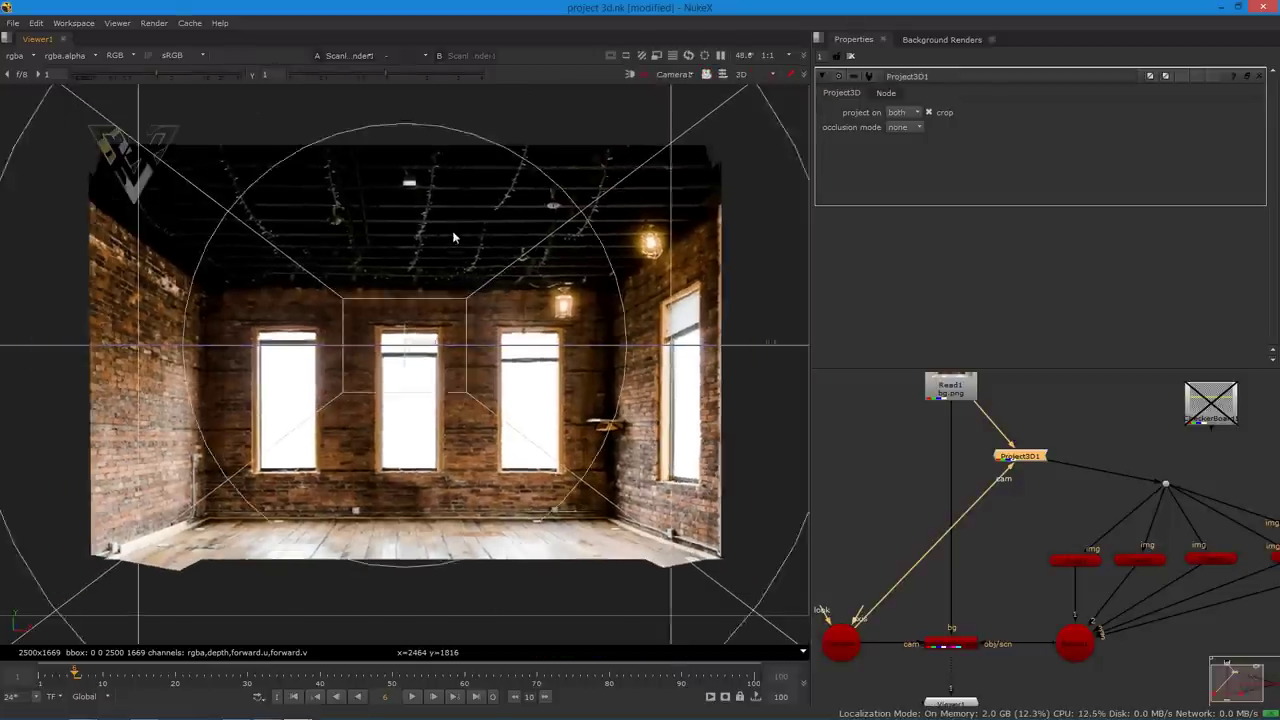
{"action": "left_click_drag", "start_coordinate": [426, 275], "coordinate": [545, 367], "text": "ctrl"}
{"action": "right_click_drag", "start_coordinate": [545, 368], "coordinate": [557, 429], "text": "alt"}
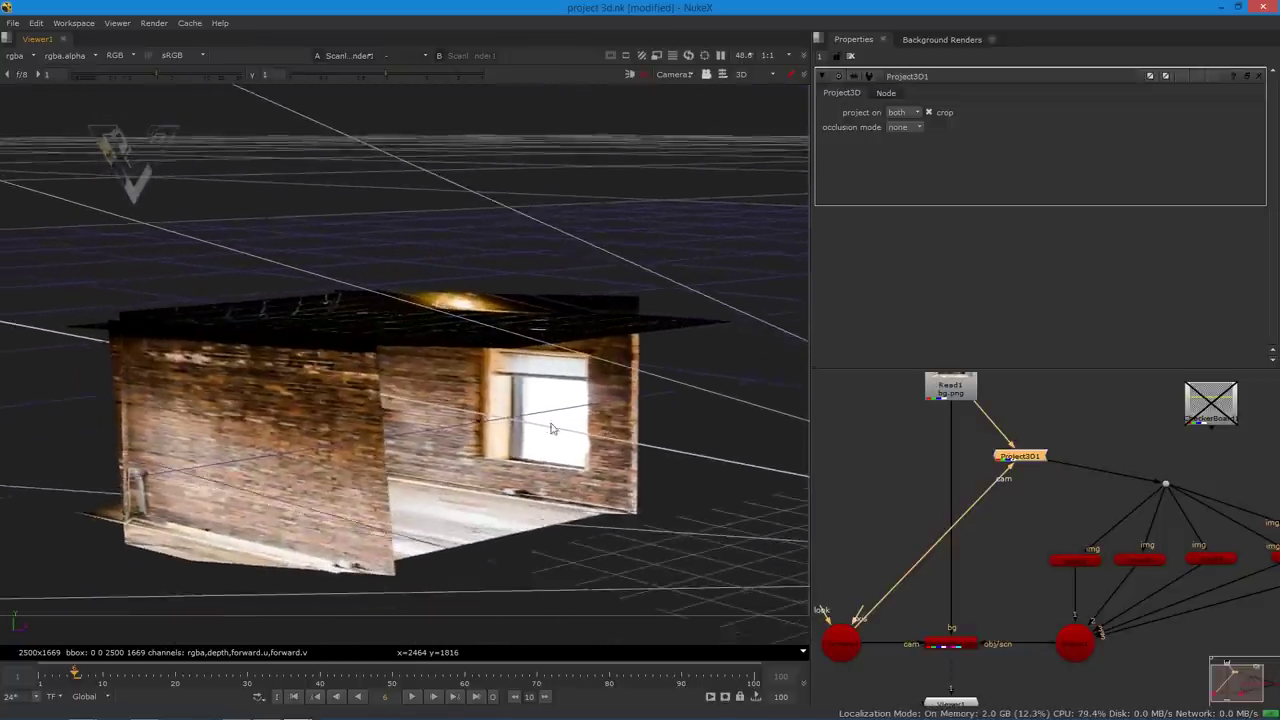
{"action": "scroll", "coordinate": [557, 429], "scroll_direction": "down", "scroll_amount": 5}
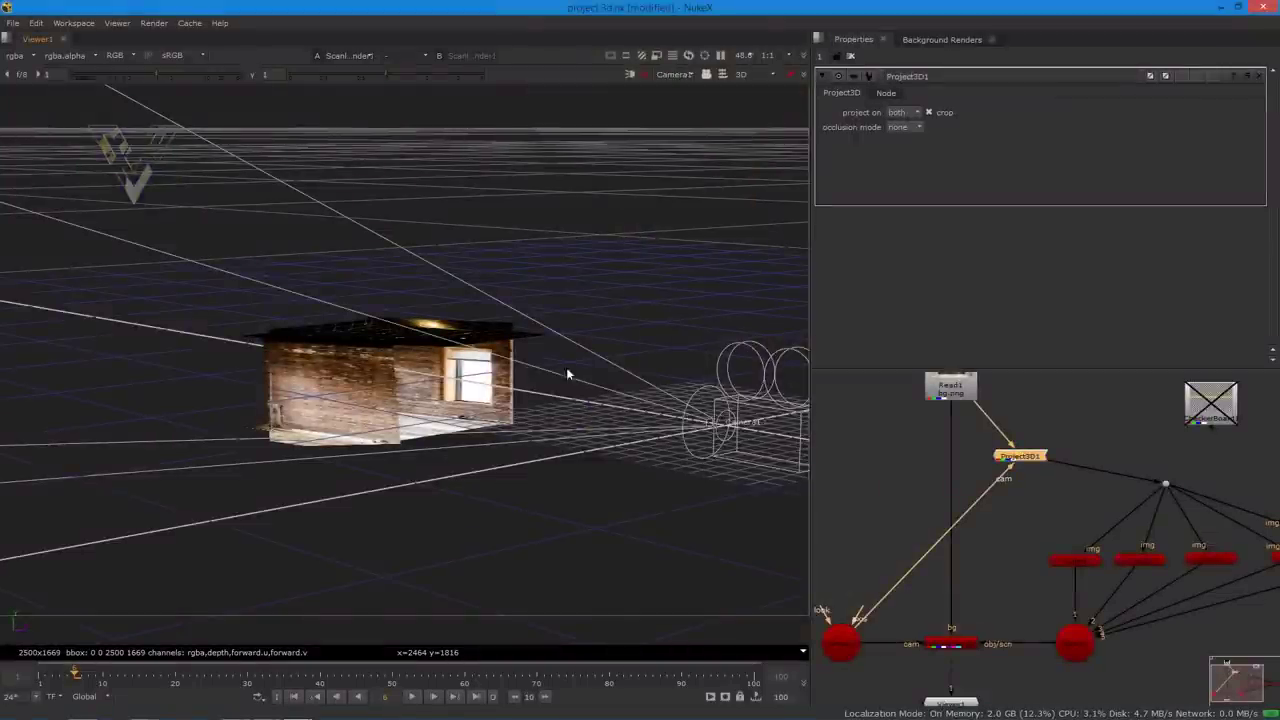
{"action": "right_click_drag", "start_coordinate": [566, 367], "coordinate": [516, 405], "text": "alt"}
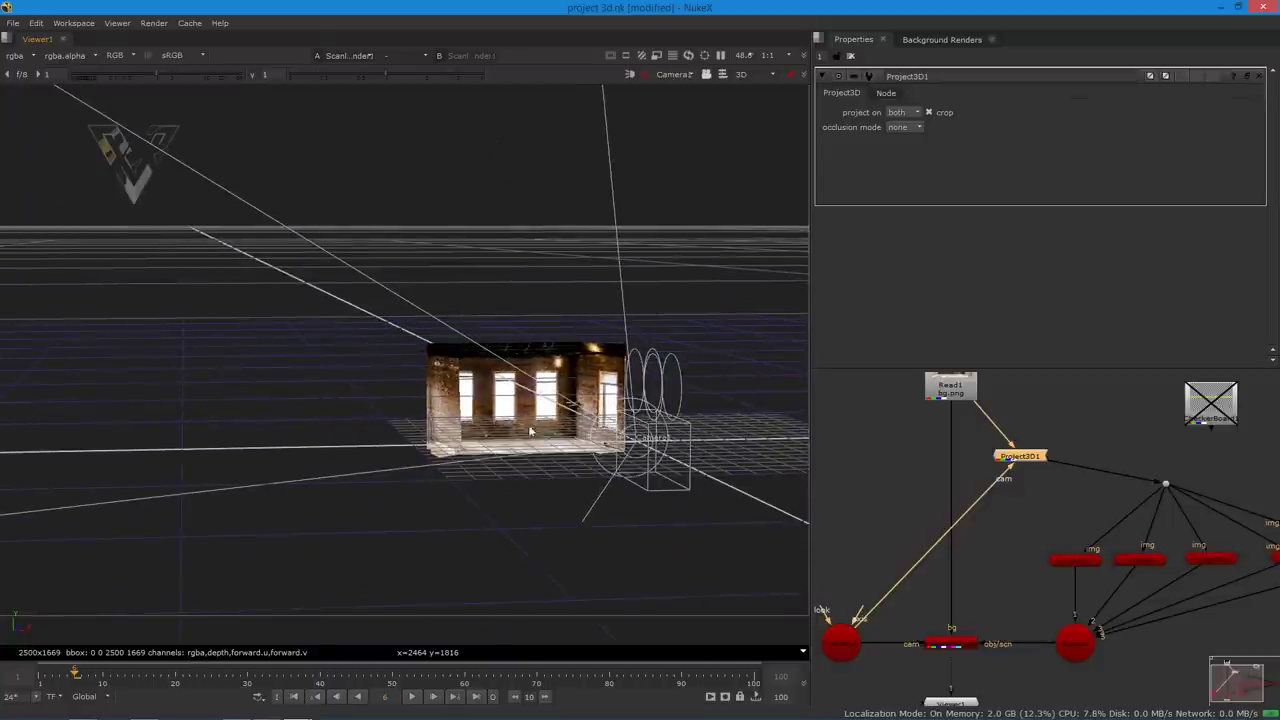
{"action": "scroll", "coordinate": [1146, 472], "scroll_direction": "down", "scroll_amount": 3}
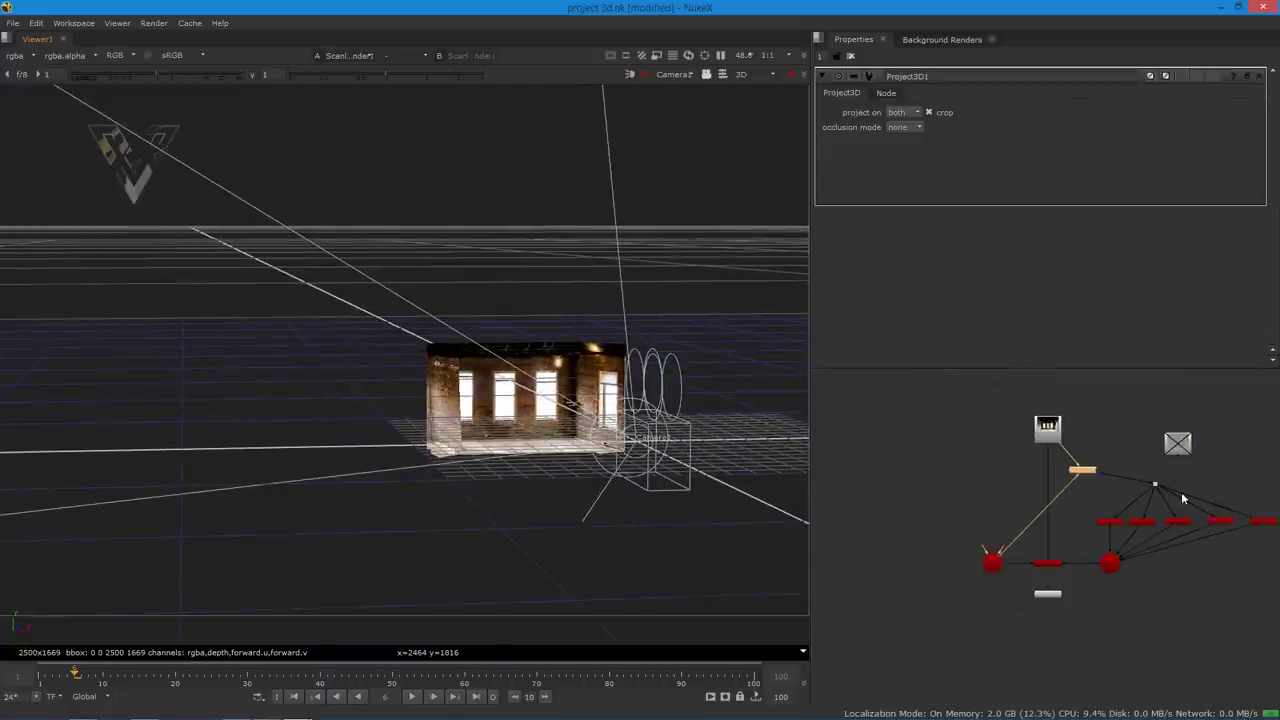
{"action": "middle_click_drag", "start_coordinate": [1238, 509], "coordinate": [1115, 491]}
{"action": "scroll", "coordinate": [1174, 491], "scroll_direction": "up", "scroll_amount": 3}
{"action": "scroll", "coordinate": [1175, 501], "scroll_direction": "up", "scroll_amount": 1}
{"action": "key", "text": "Tab"}
{"action": "type", "text": "pre"}
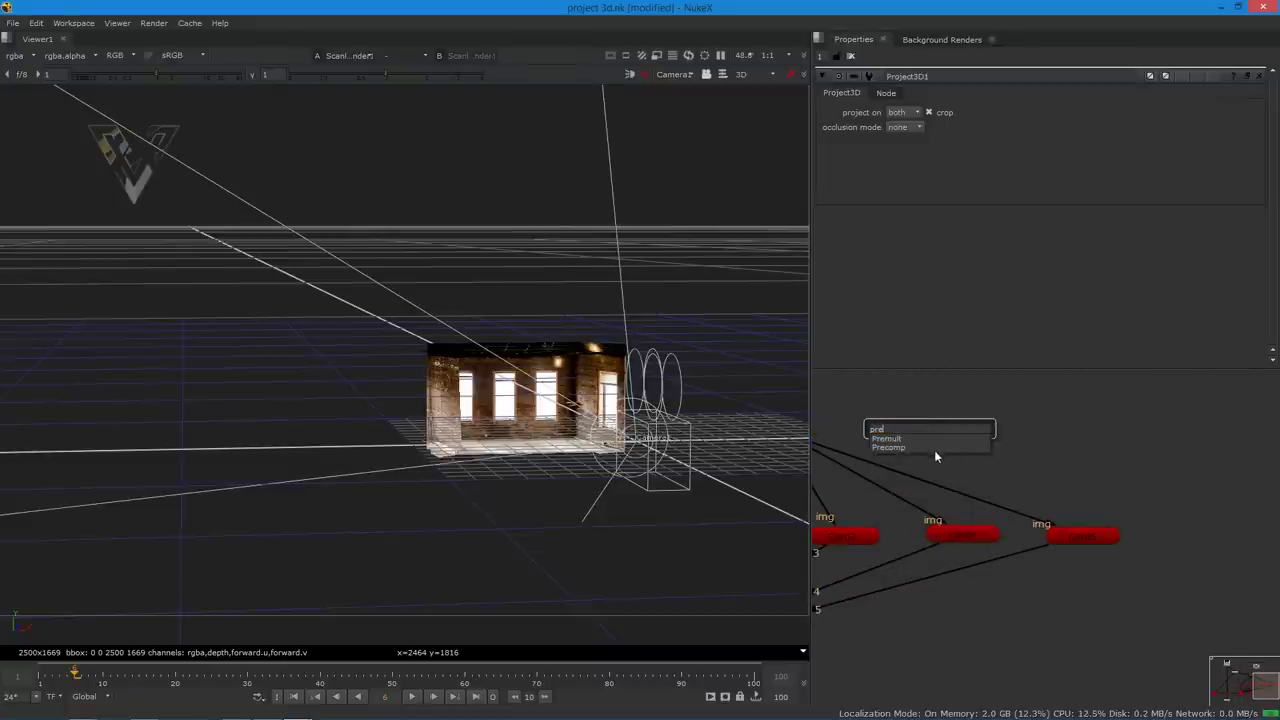
{"action": "left_click", "coordinate": [934, 449]}
{"action": "key", "text": "Delete"}
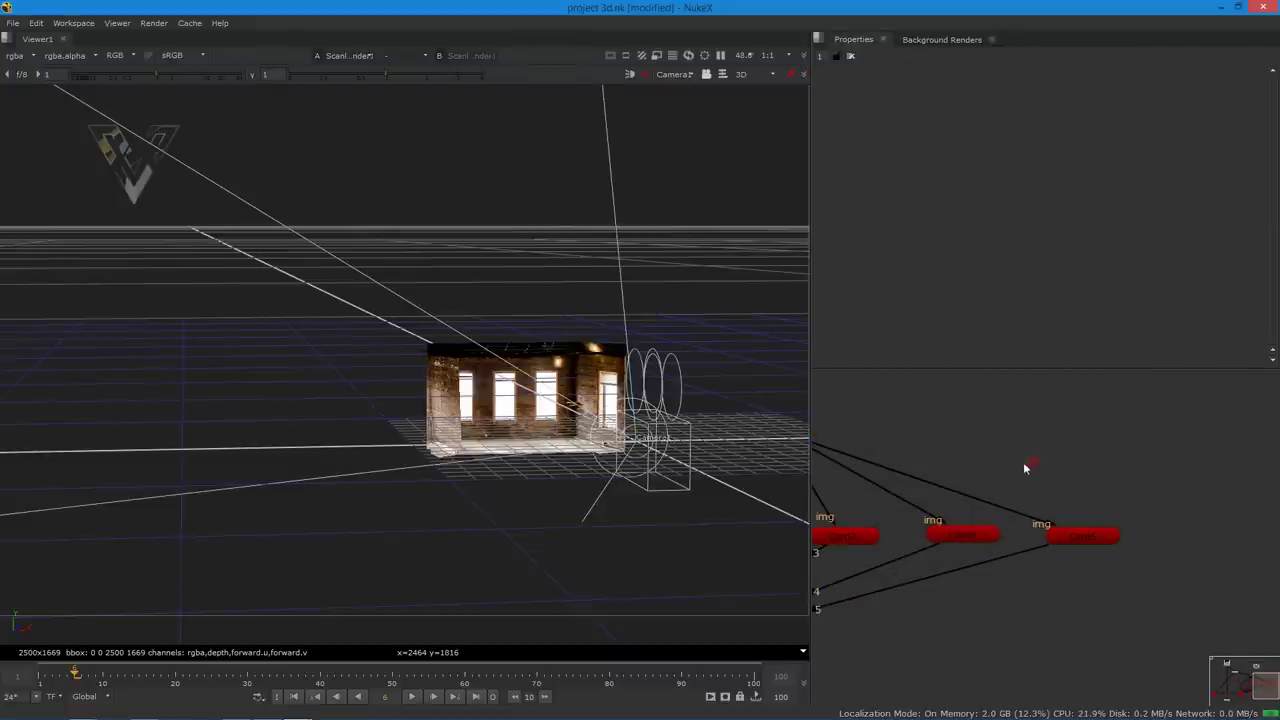
- Add a Premult node and insert it between the Dot and the back wall card
{"action": "key", "text": "Tab"}
{"action": "type", "text": "pre"}
{"action": "key", "text": "Return"}
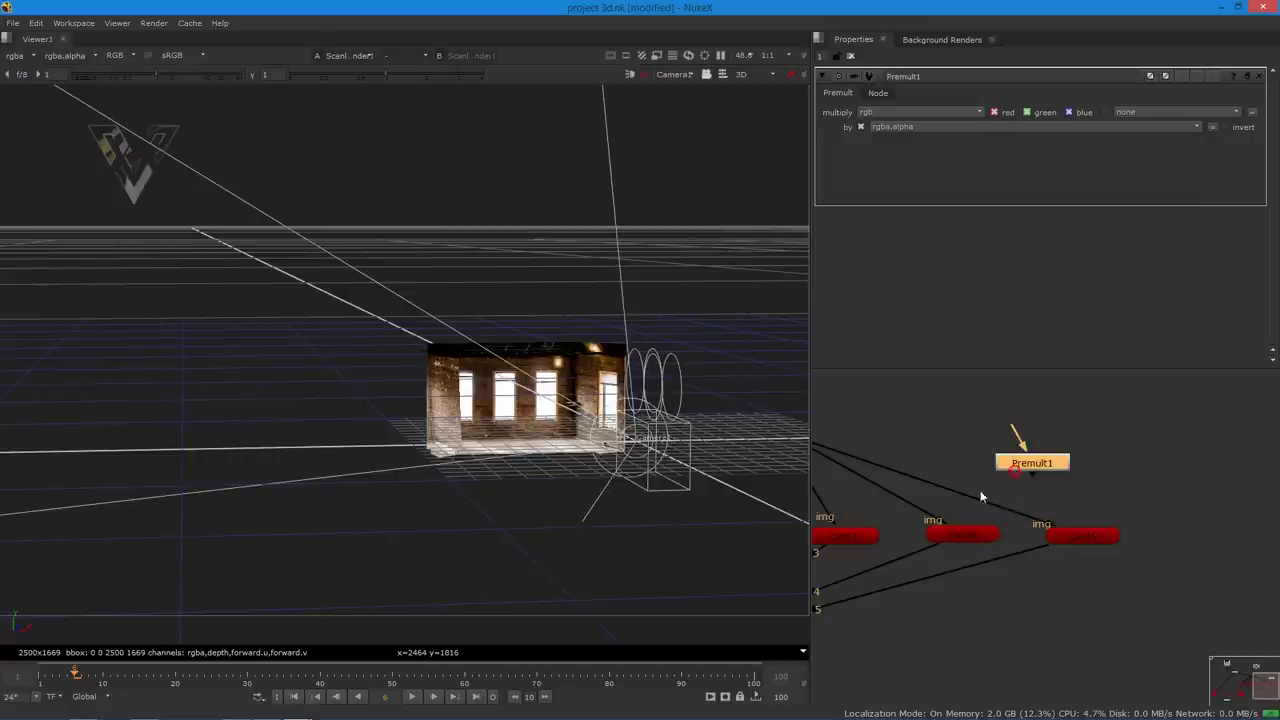
{"action": "left_click_drag", "start_coordinate": [1040, 466], "coordinate": [990, 493]}
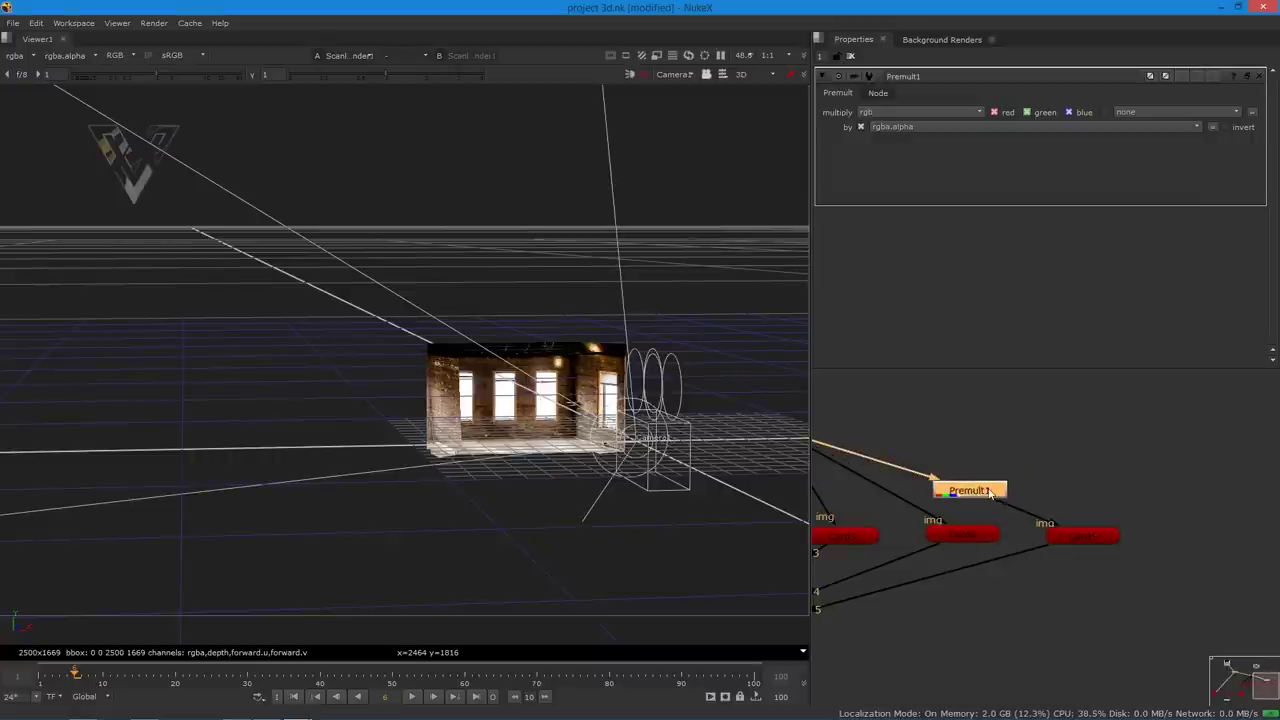
- Examine the projected back wall from outside in the 3D view and compare it with the 2D render
{"action": "scroll", "coordinate": [500, 416], "scroll_direction": "down", "scroll_amount": 1}
{"action": "scroll", "coordinate": [554, 432], "scroll_direction": "up", "scroll_amount": 4}
{"action": "middle_click_drag", "start_coordinate": [530, 441], "coordinate": [622, 432]}
{"action": "left_click_drag", "start_coordinate": [622, 427], "coordinate": [588, 413], "text": "ctrl"}
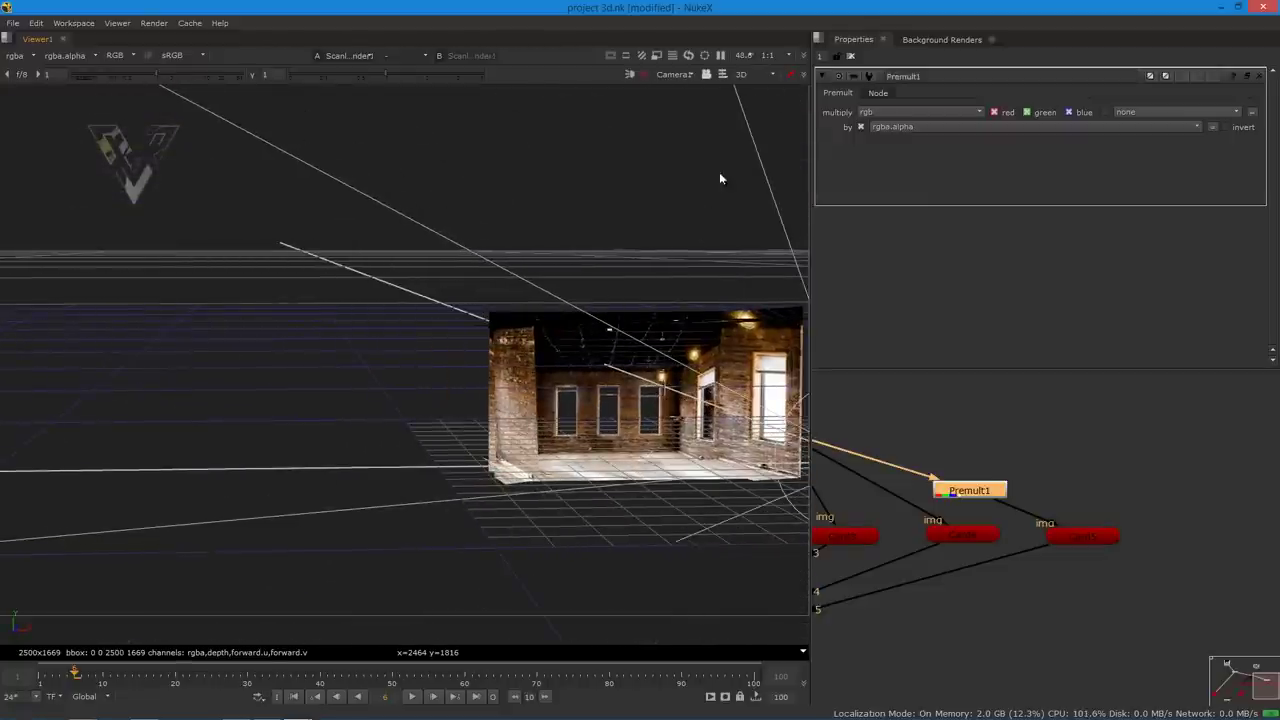
{"action": "left_click", "coordinate": [760, 76]}
{"action": "left_click", "coordinate": [760, 90]}
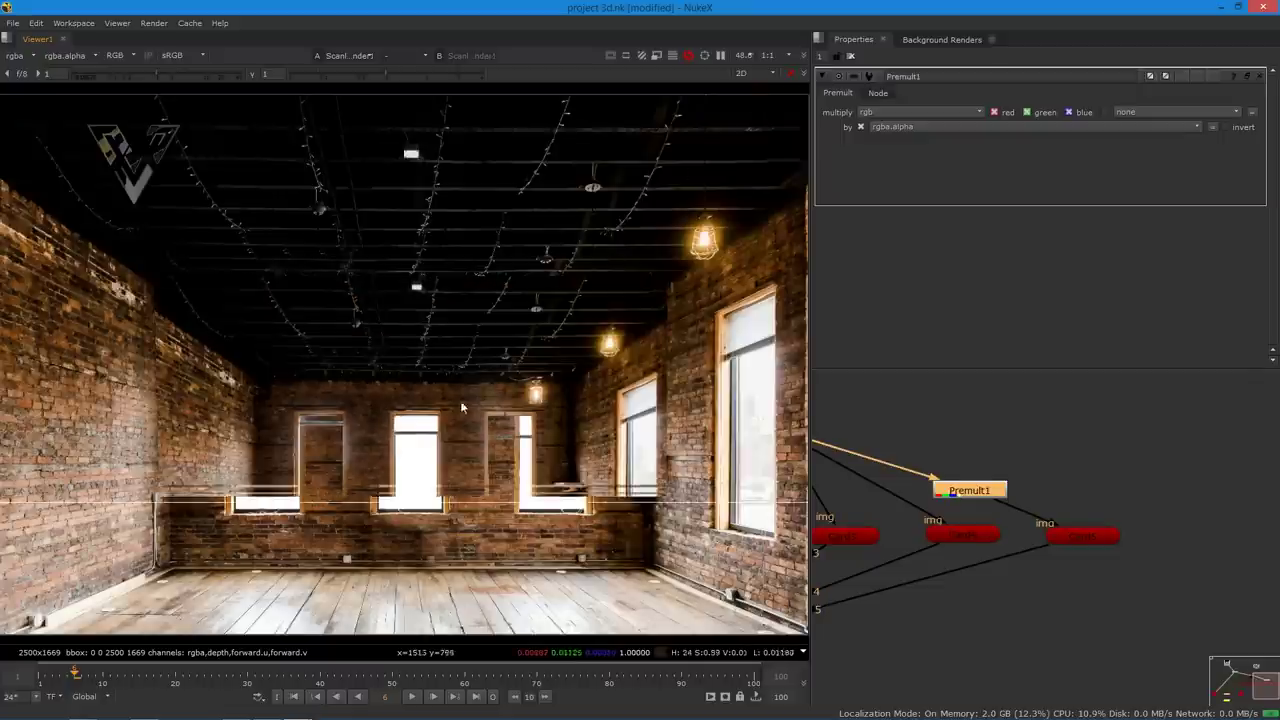
- Place the Premult node directly above the back wall card and fit the card to the back wall, scaled 1.5169 by 1.498
{"action": "left_click_drag", "start_coordinate": [1000, 488], "coordinate": [1113, 450]}
{"action": "left_click", "coordinate": [1086, 537]}
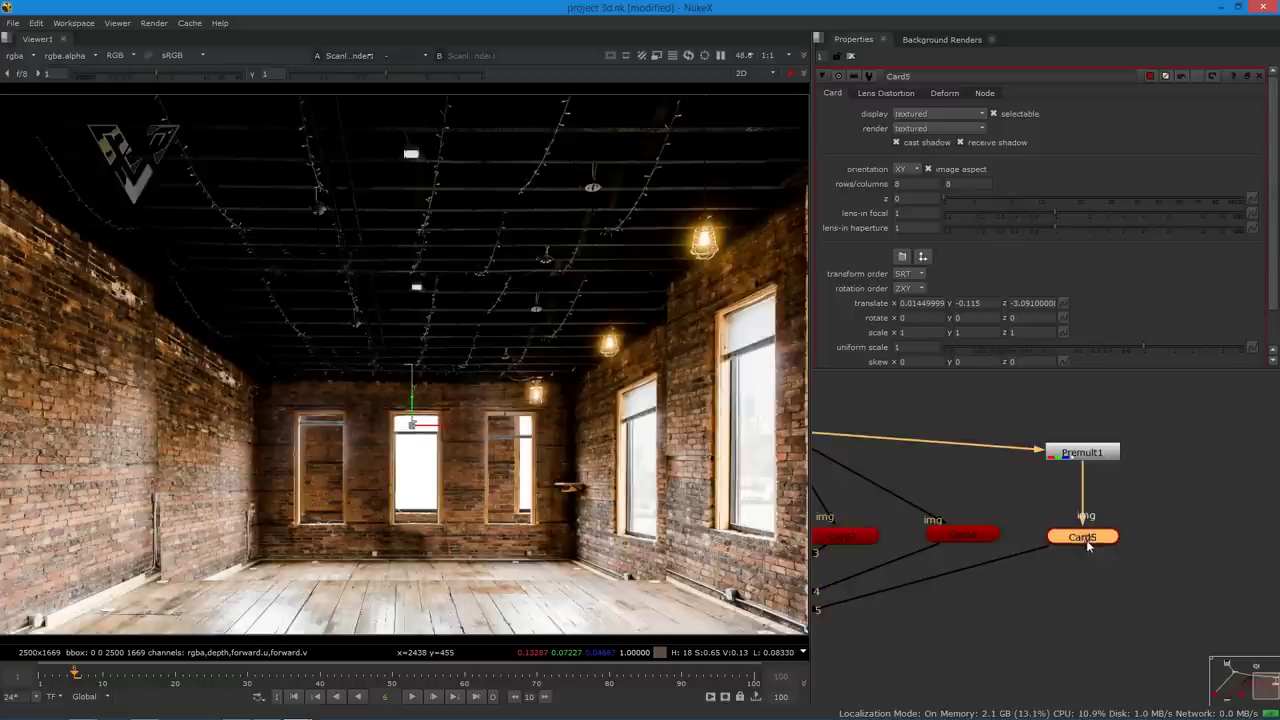
{"action": "scroll", "coordinate": [1222, 300], "scroll_direction": "down", "scroll_amount": 2}
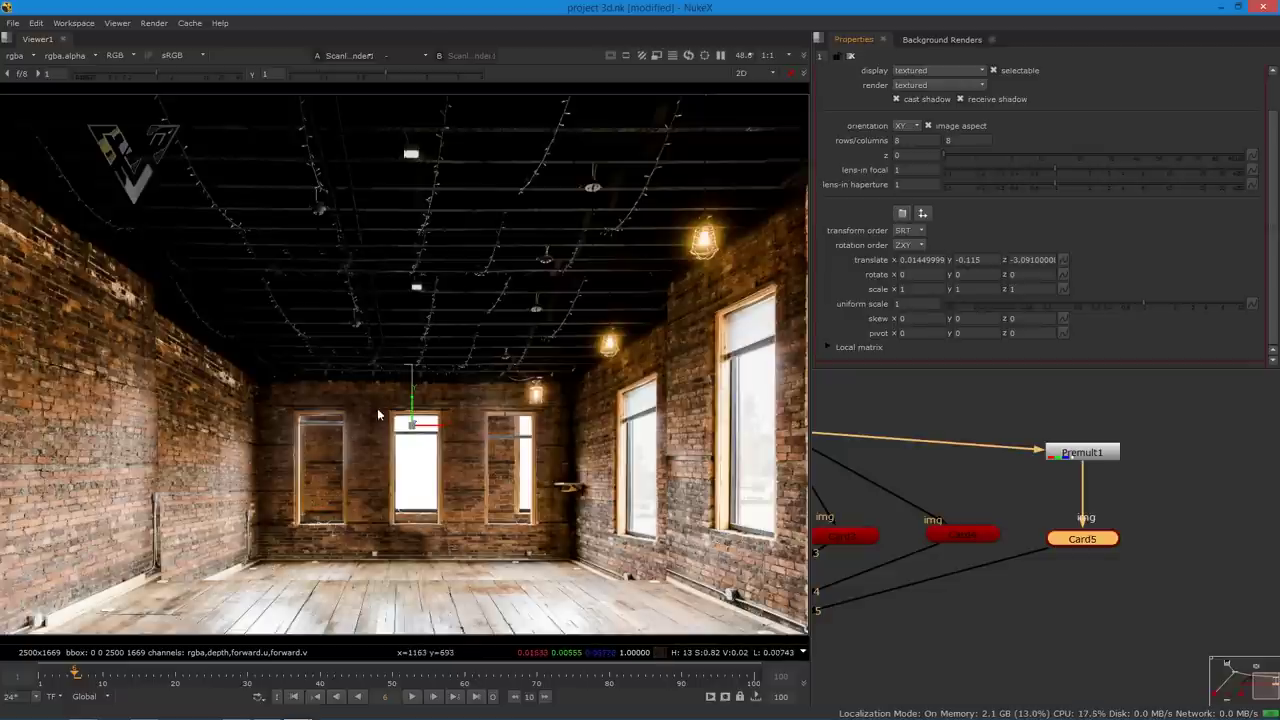
{"action": "left_click_drag", "start_coordinate": [412, 412], "coordinate": [415, 389]}
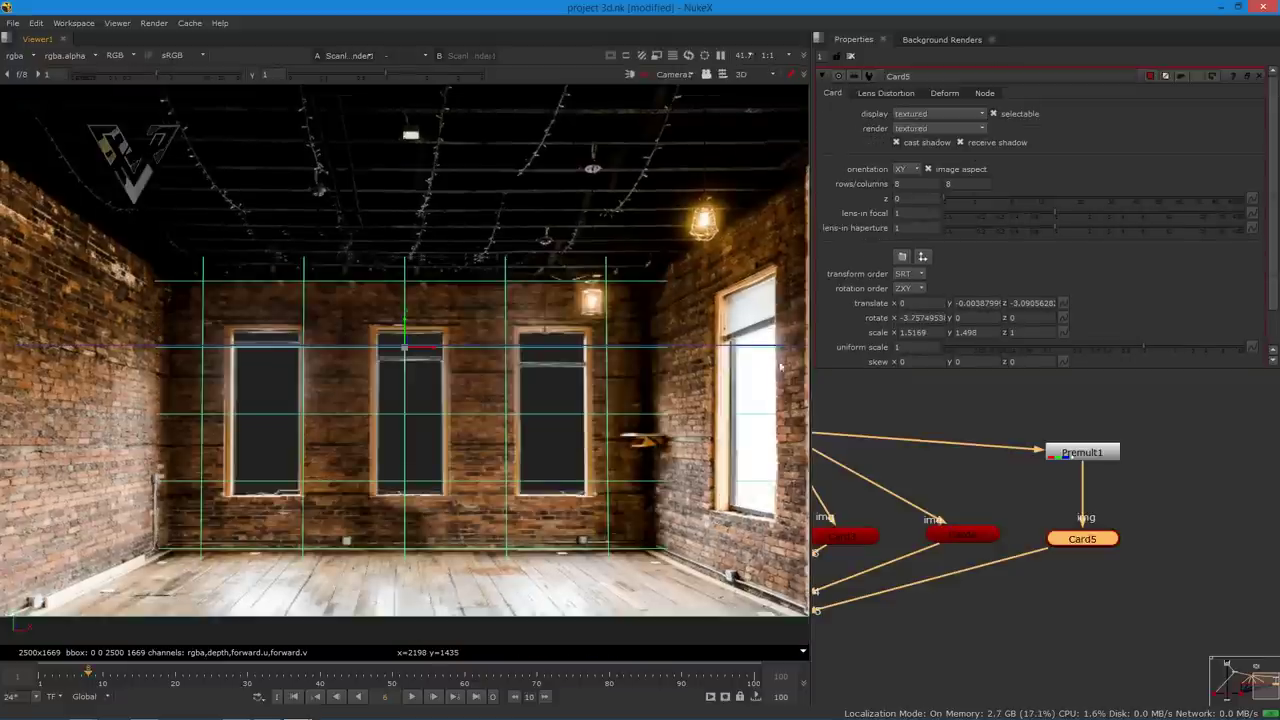
- Toggle the original camera node off and on to check how it affects the projected room
{"action": "left_click", "coordinate": [908, 444]}
{"action": "scroll", "coordinate": [908, 444], "scroll_direction": "down", "scroll_amount": 3}
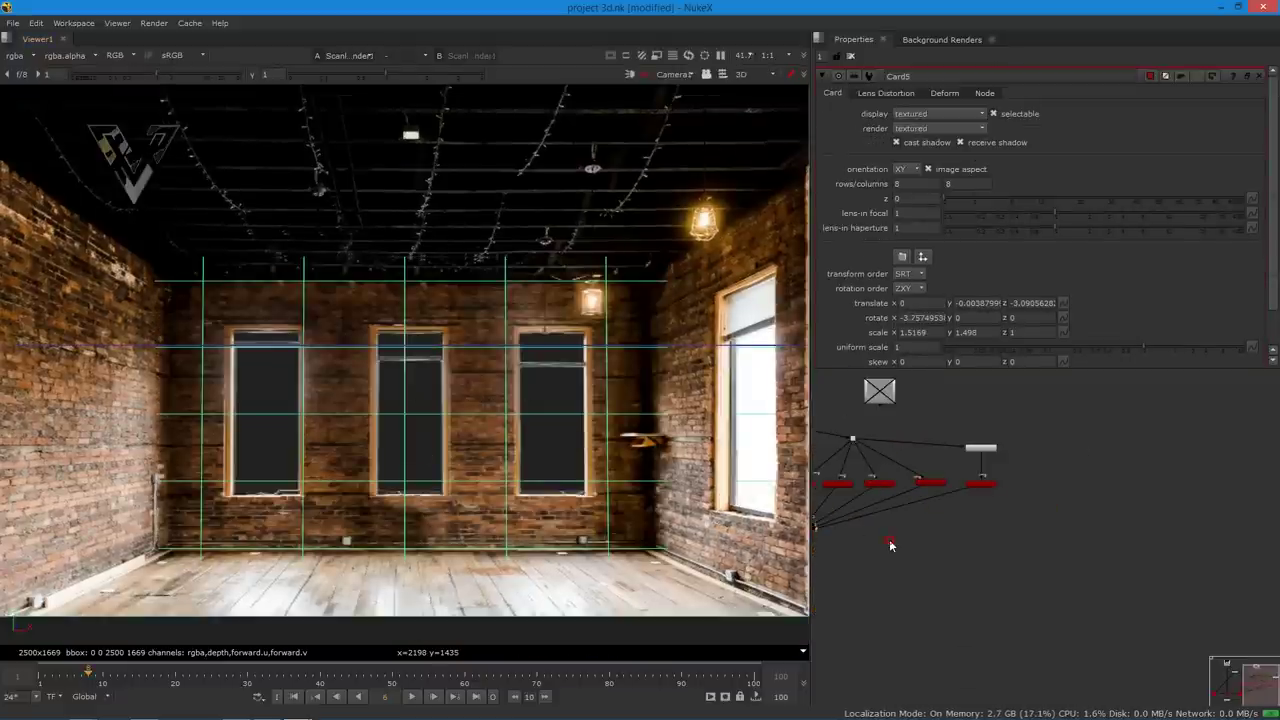
{"action": "scroll", "coordinate": [884, 502], "scroll_direction": "up", "scroll_amount": 3}
{"action": "scroll", "coordinate": [910, 637], "scroll_direction": "up", "scroll_amount": 2}
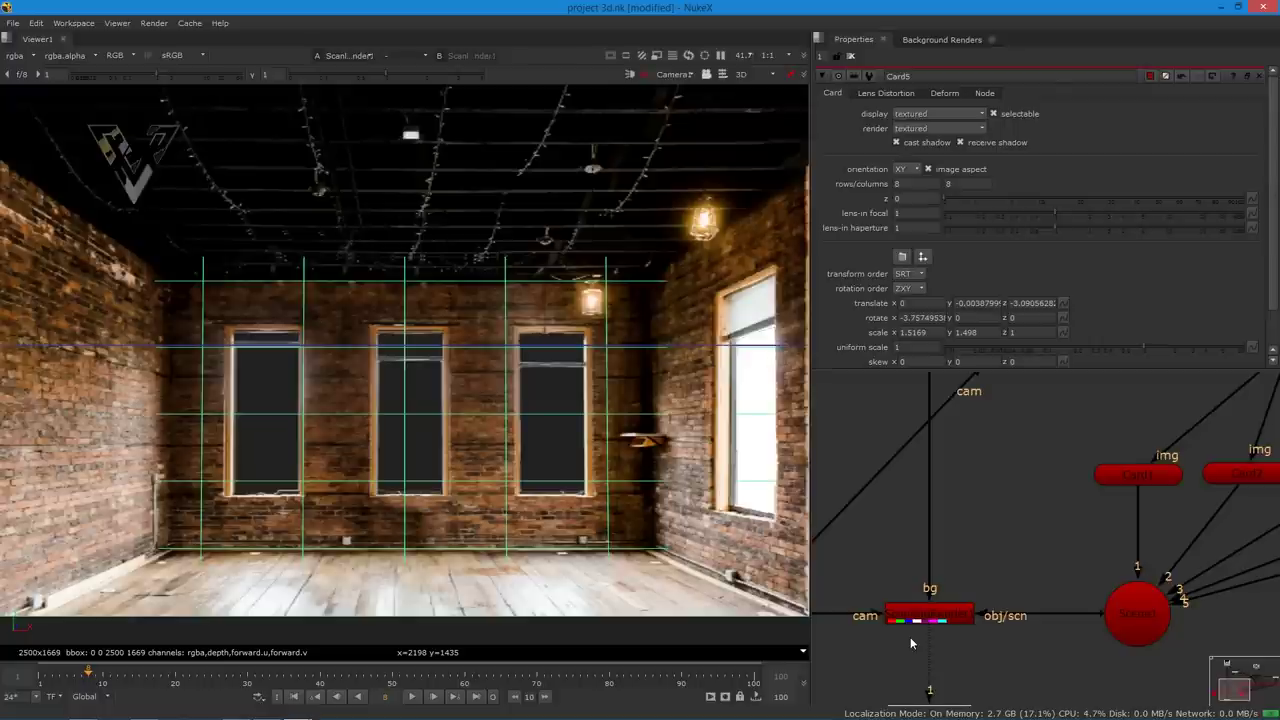
{"action": "scroll", "coordinate": [1042, 566], "scroll_direction": "up", "scroll_amount": 1}
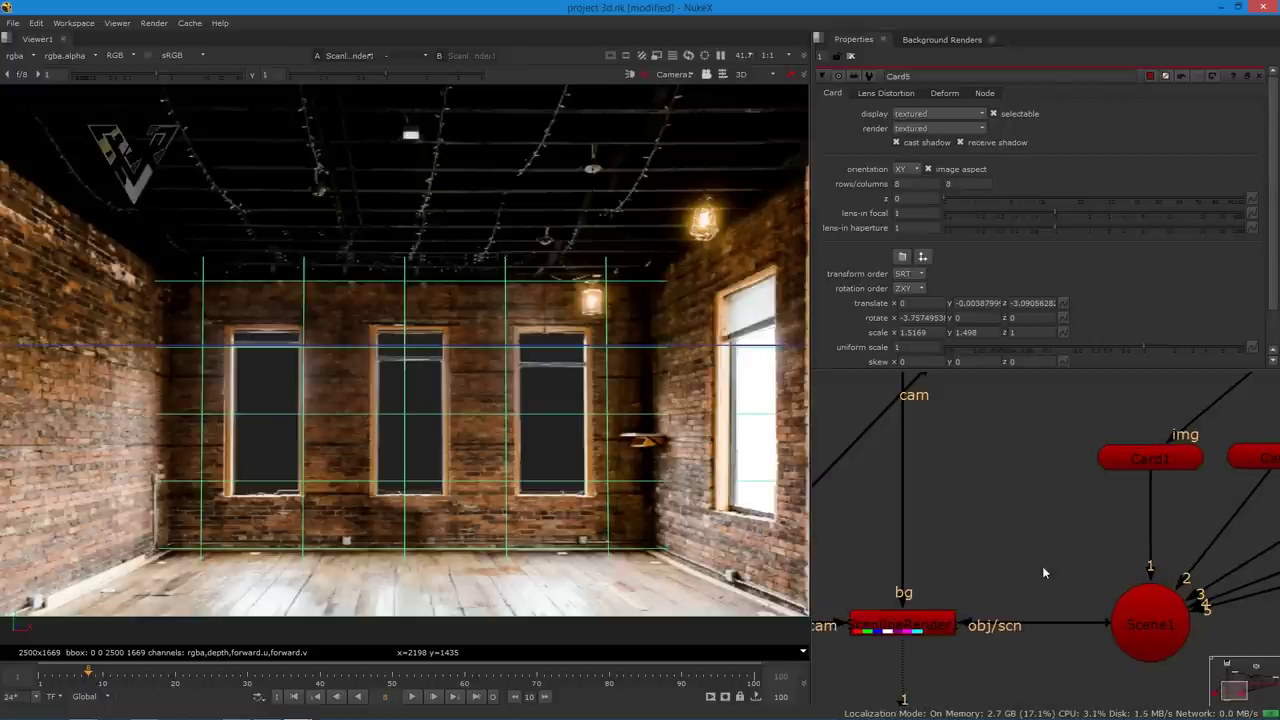
{"action": "scroll", "coordinate": [995, 532], "scroll_direction": "down", "scroll_amount": 5}
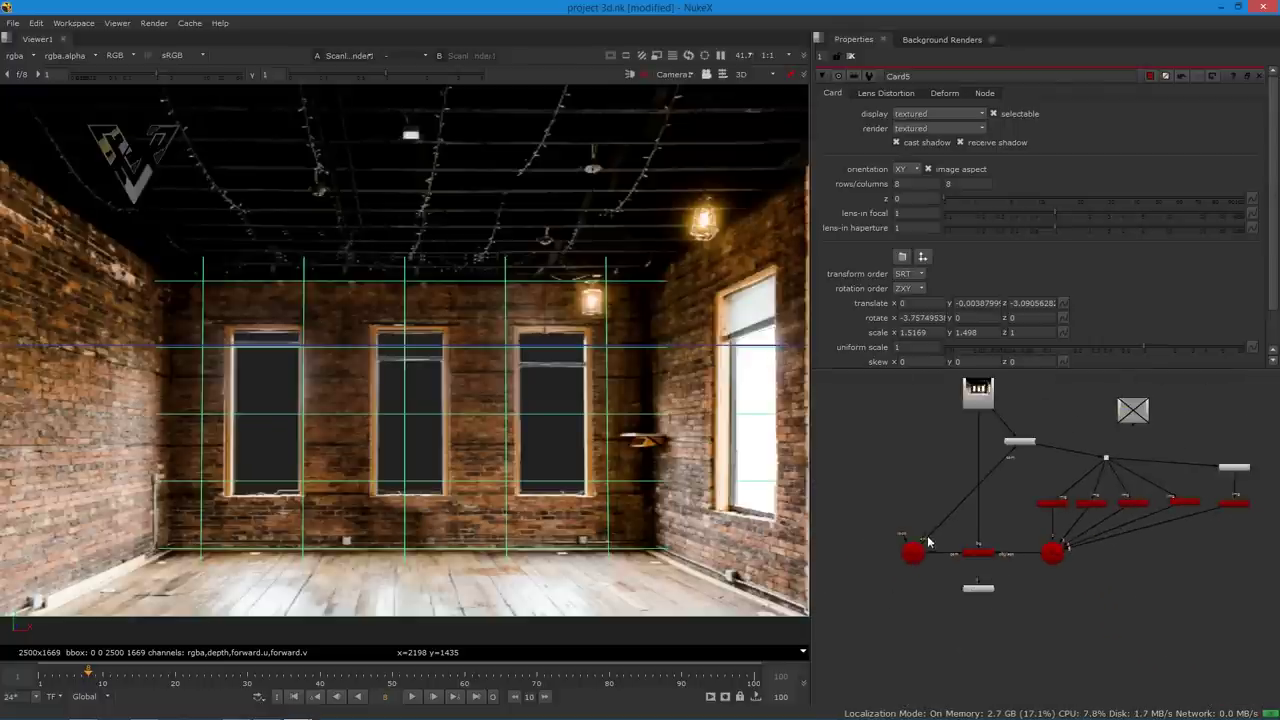
{"action": "scroll", "coordinate": [959, 528], "scroll_direction": "up", "scroll_amount": 2}
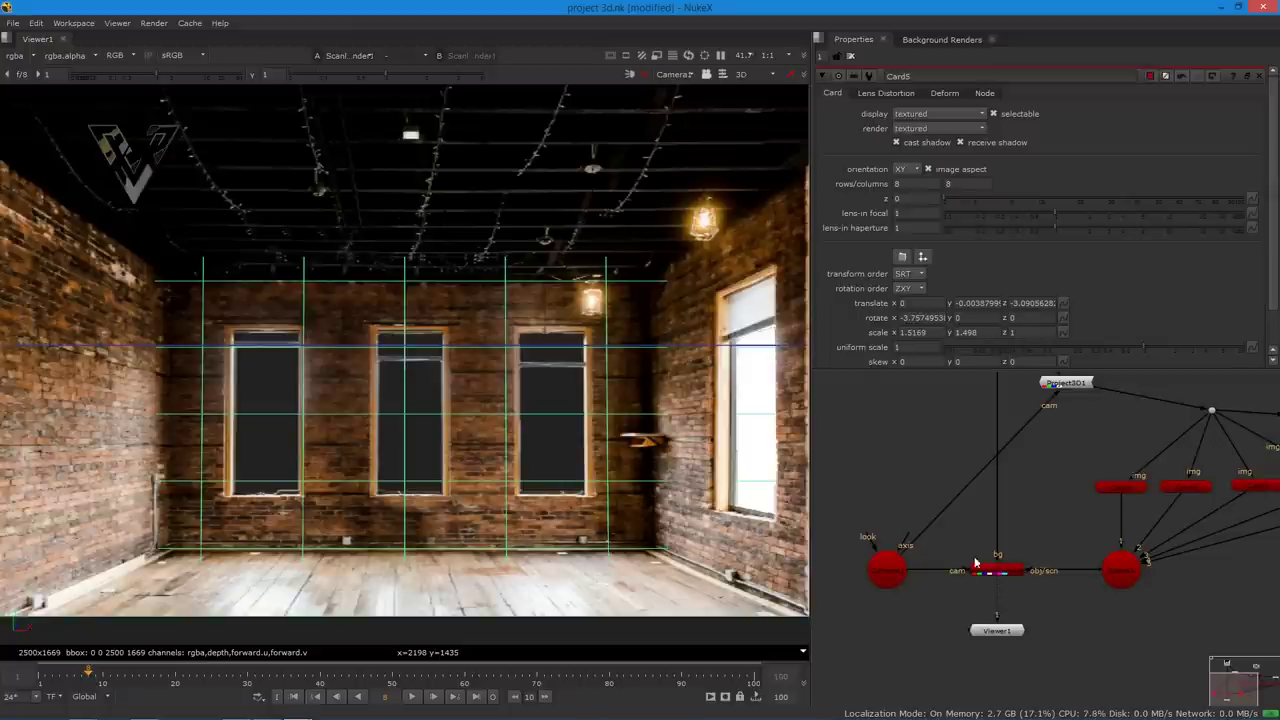
{"action": "left_click", "coordinate": [890, 576]}
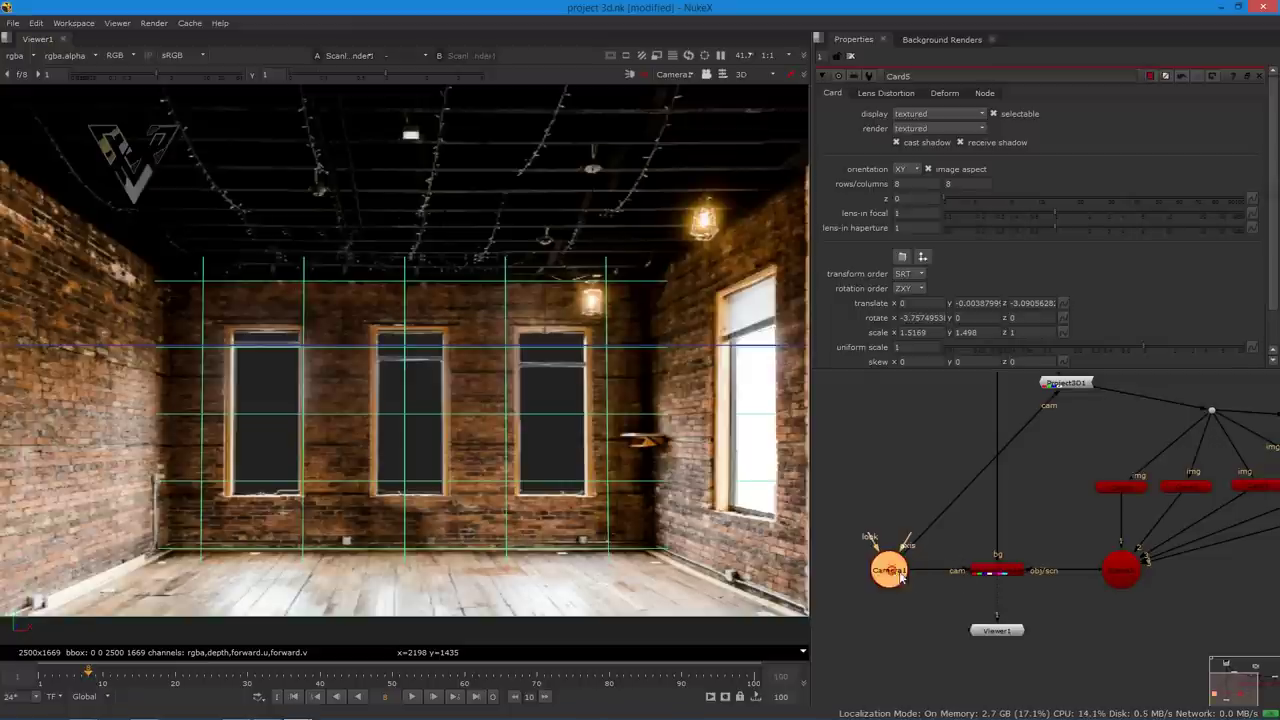
{"action": "key", "text": "d"}
{"action": "key", "text": "d"}
{"action": "key", "text": "d"}
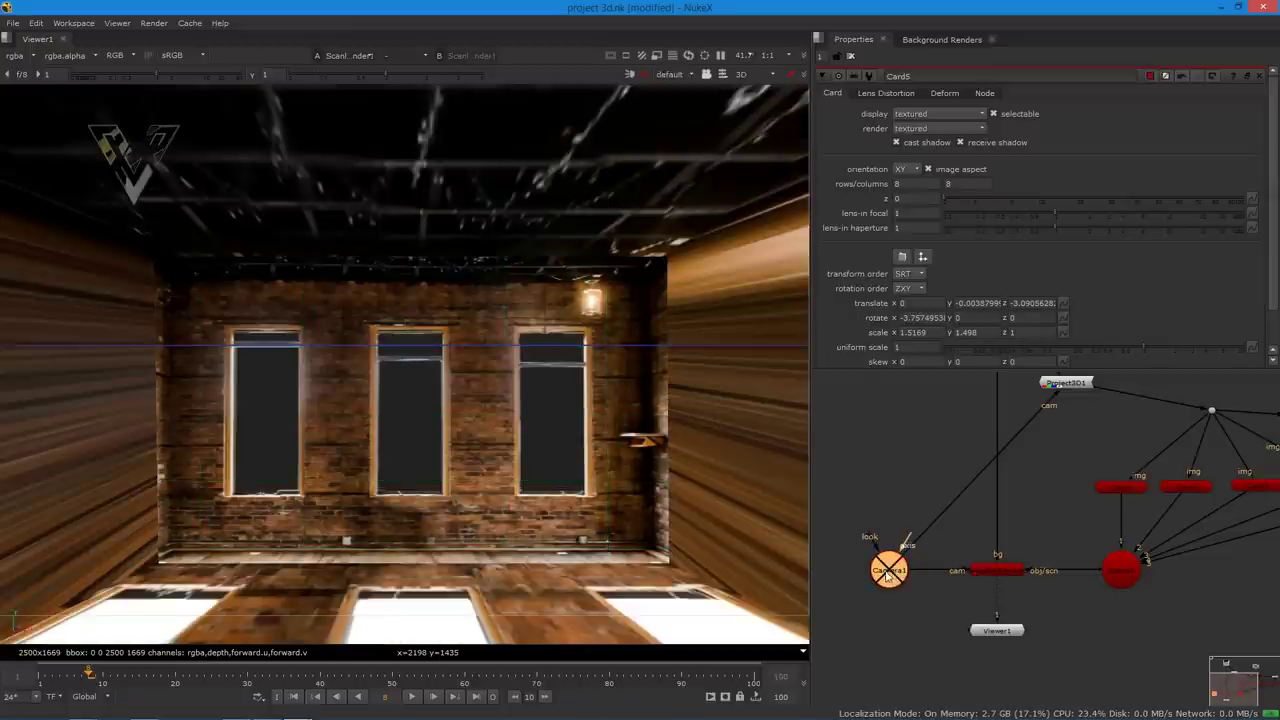
{"action": "key", "text": "d"}
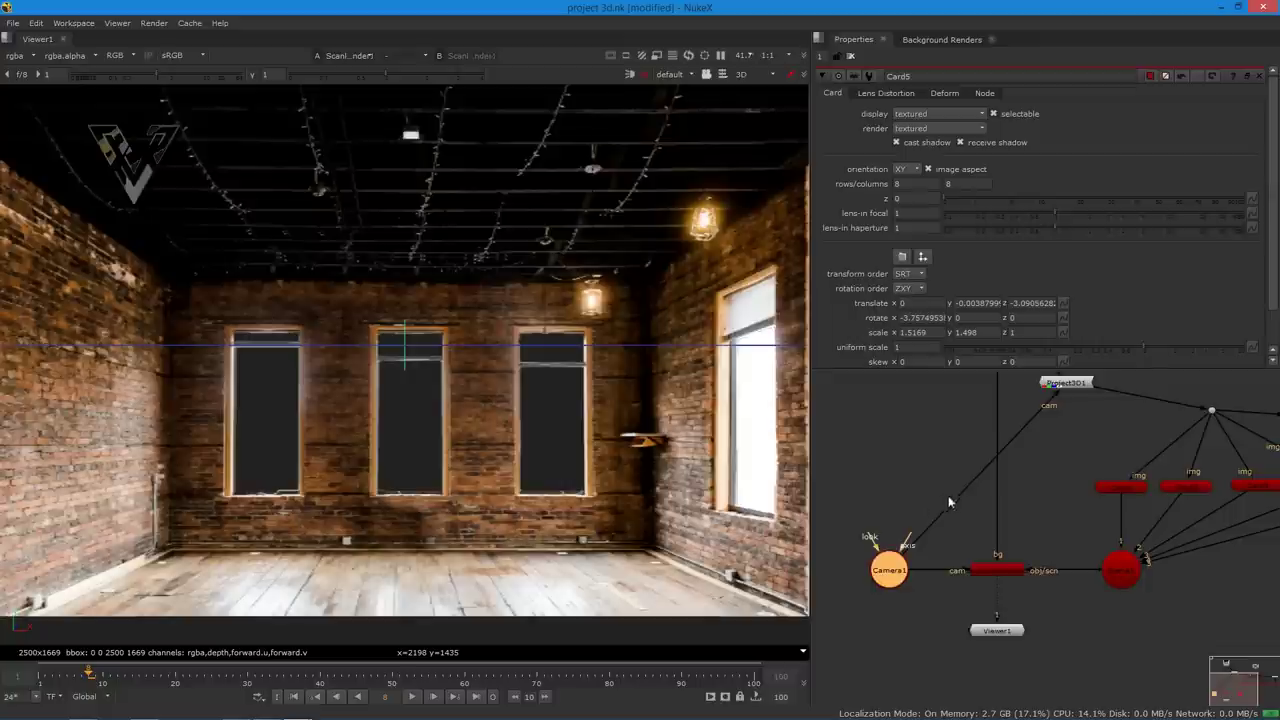
- Duplicate the camera node and connect the copy to the Scene node
{"action": "scroll", "coordinate": [947, 488], "scroll_direction": "down", "scroll_amount": 3}
{"action": "scroll", "coordinate": [998, 444], "scroll_direction": "up", "scroll_amount": 3}
{"action": "left_click", "coordinate": [952, 492]}
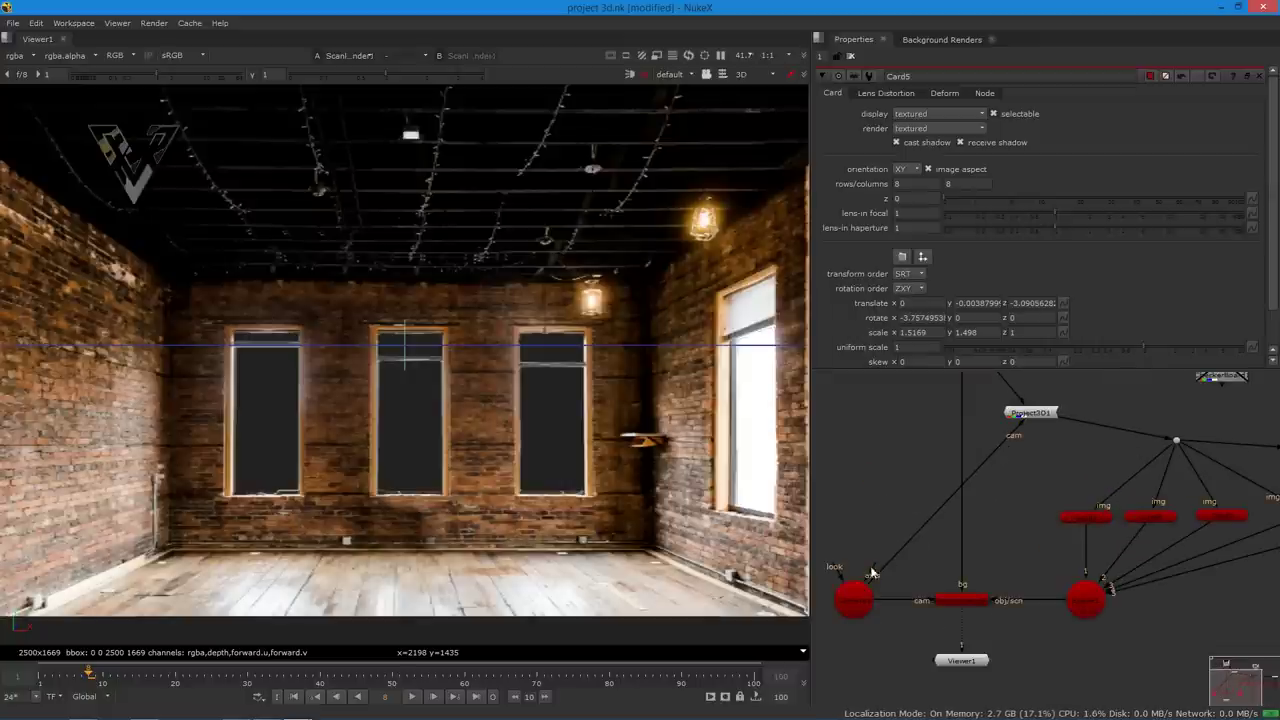
{"action": "left_click", "coordinate": [845, 600]}
{"action": "left_click", "coordinate": [815, 509]}
{"action": "key", "text": "ctrl+v"}
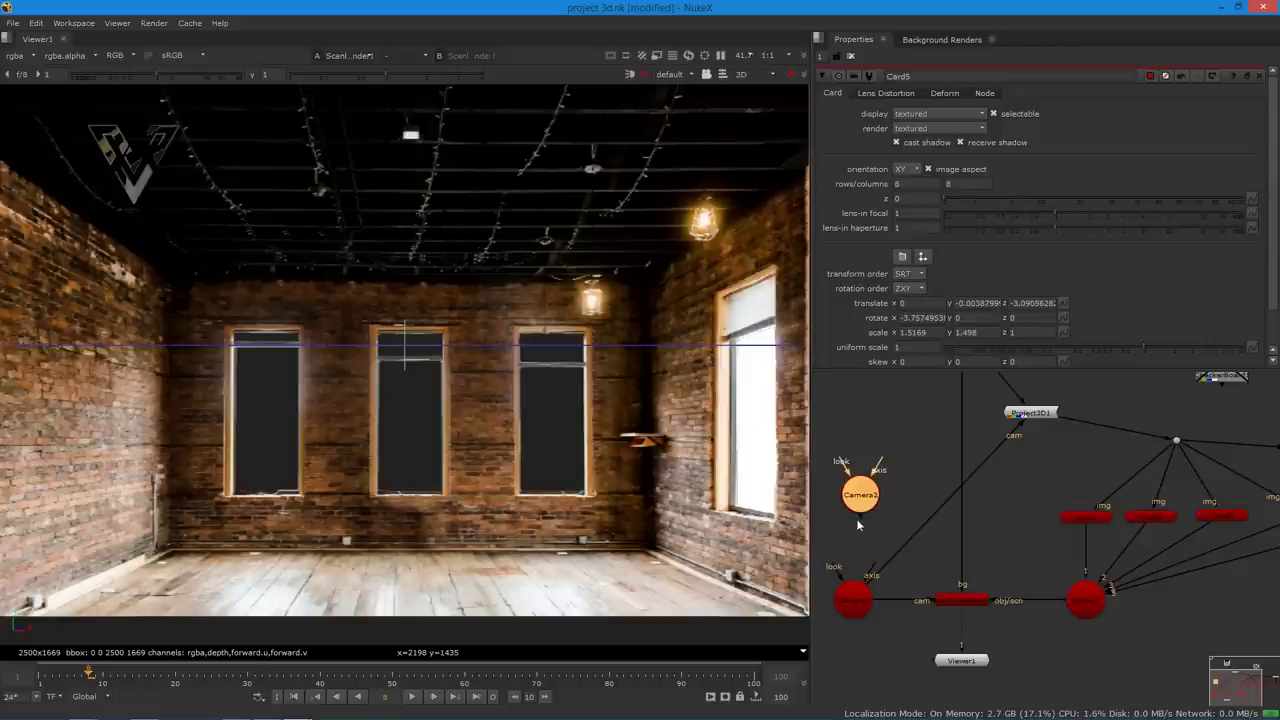
{"action": "left_click_drag", "start_coordinate": [855, 521], "coordinate": [1083, 600]}
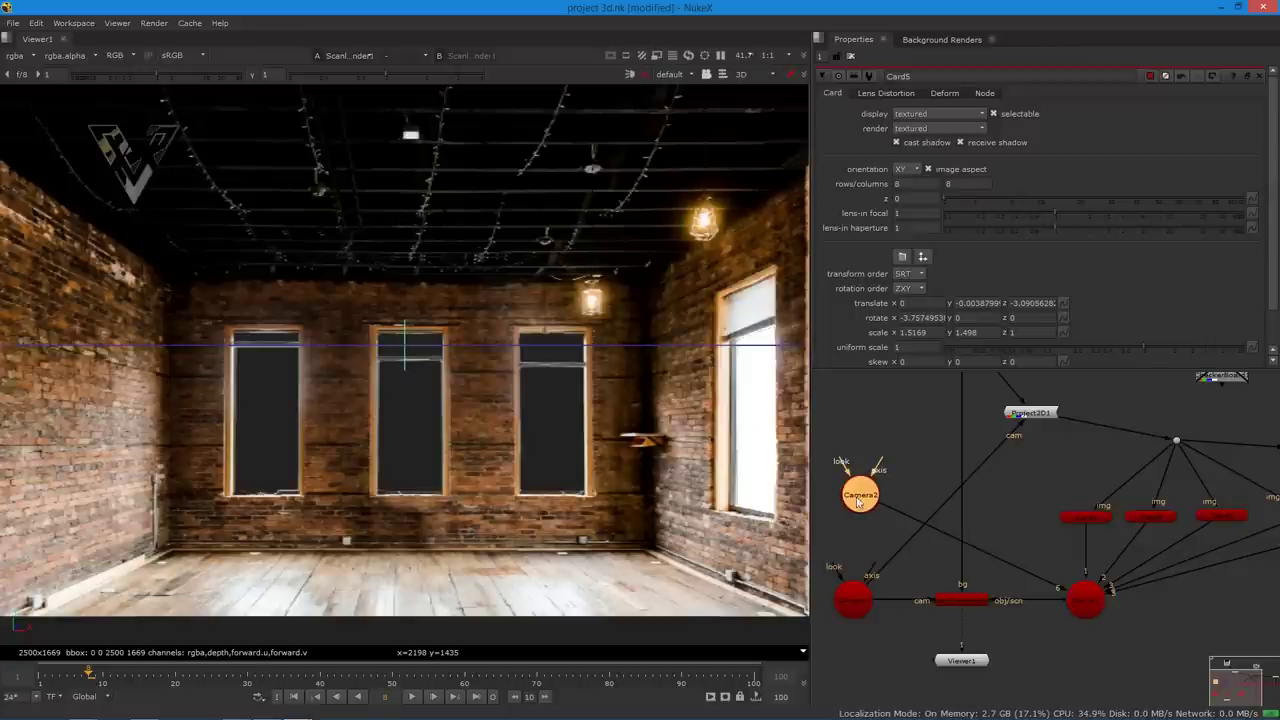
- Open the copied camera's properties and show the camera together with the projected room from outside in the 3D view
{"action": "scroll", "coordinate": [857, 502], "scroll_direction": "down", "scroll_amount": 2}
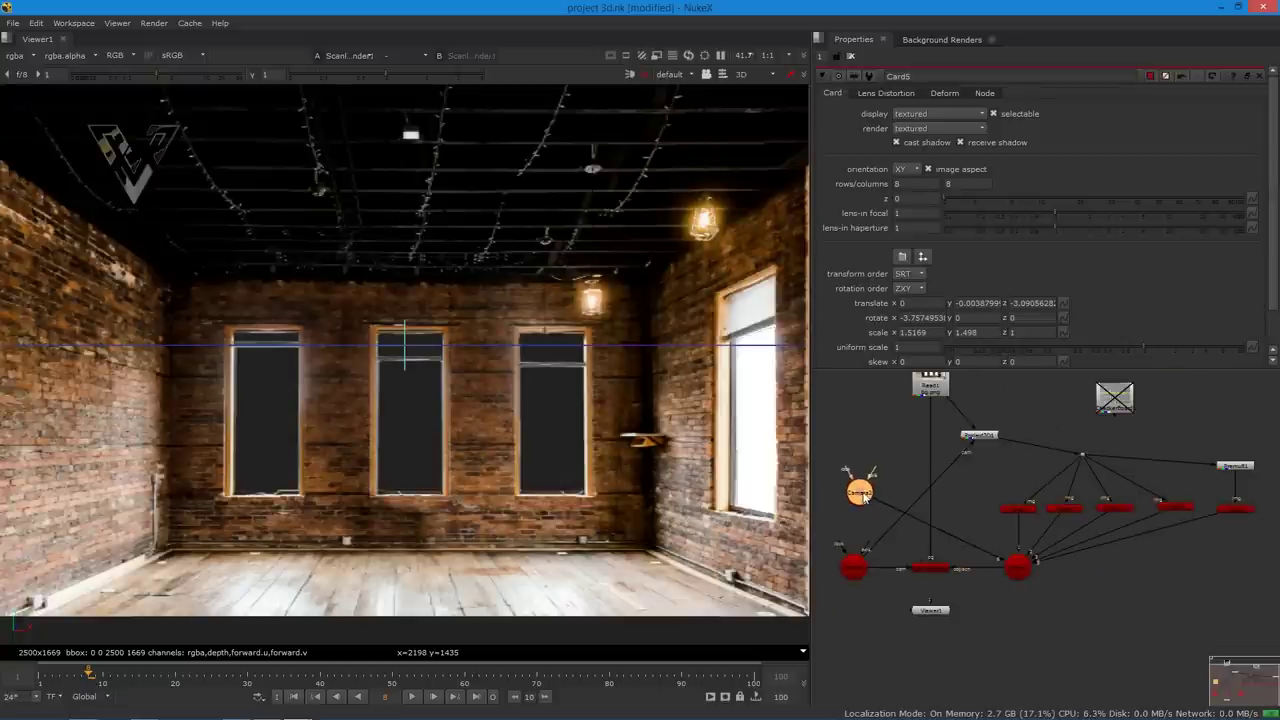
{"action": "double_click", "coordinate": [862, 494]}
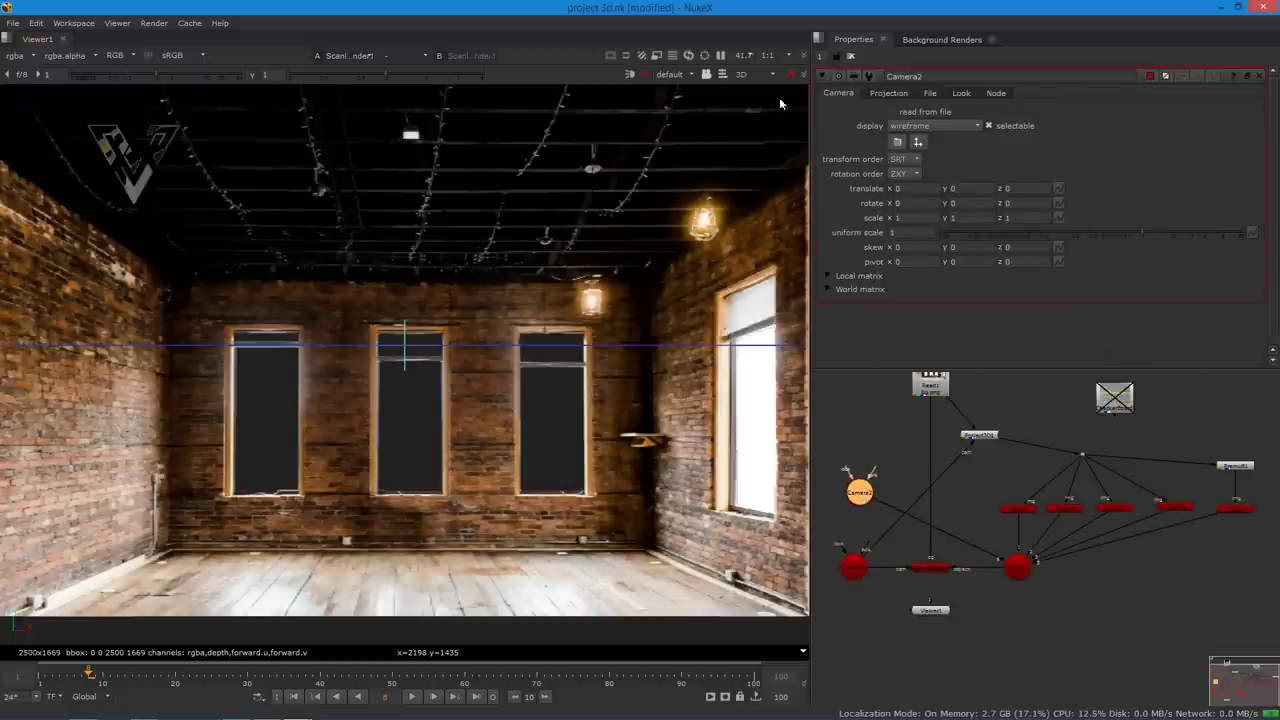
{"action": "left_click", "coordinate": [744, 78]}
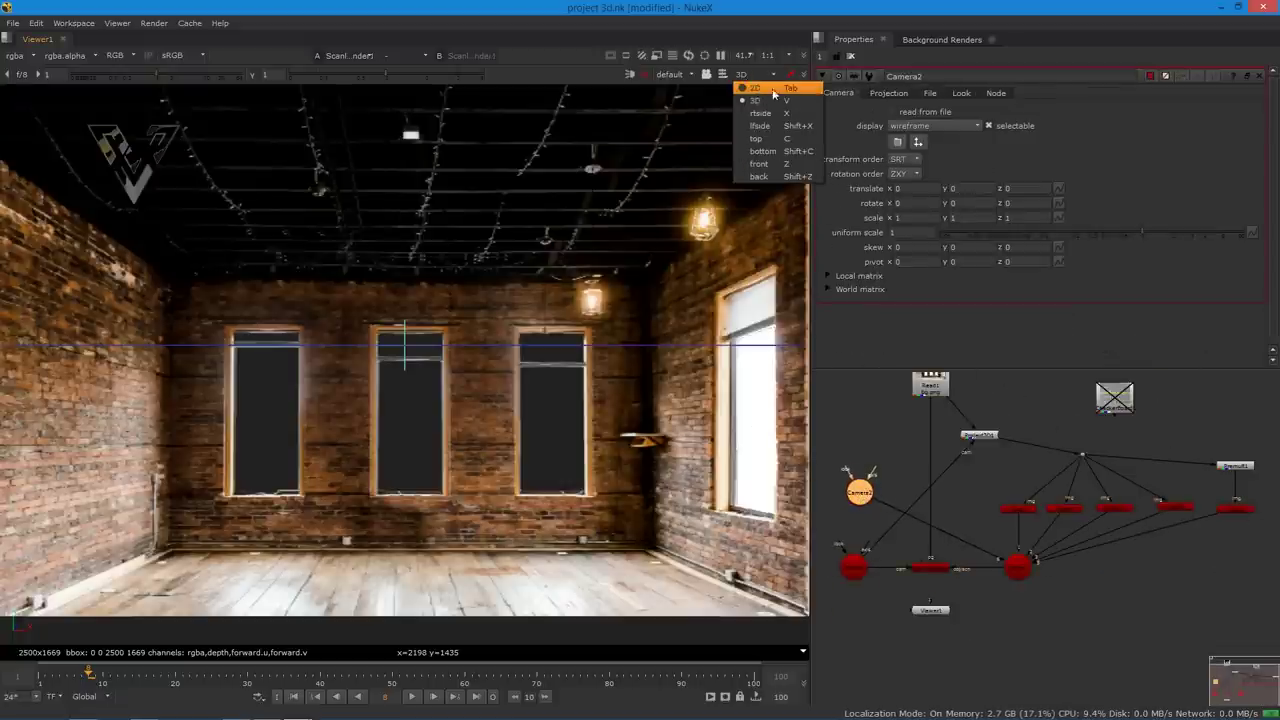
{"action": "left_click", "coordinate": [756, 88]}
{"action": "left_click", "coordinate": [759, 74]}
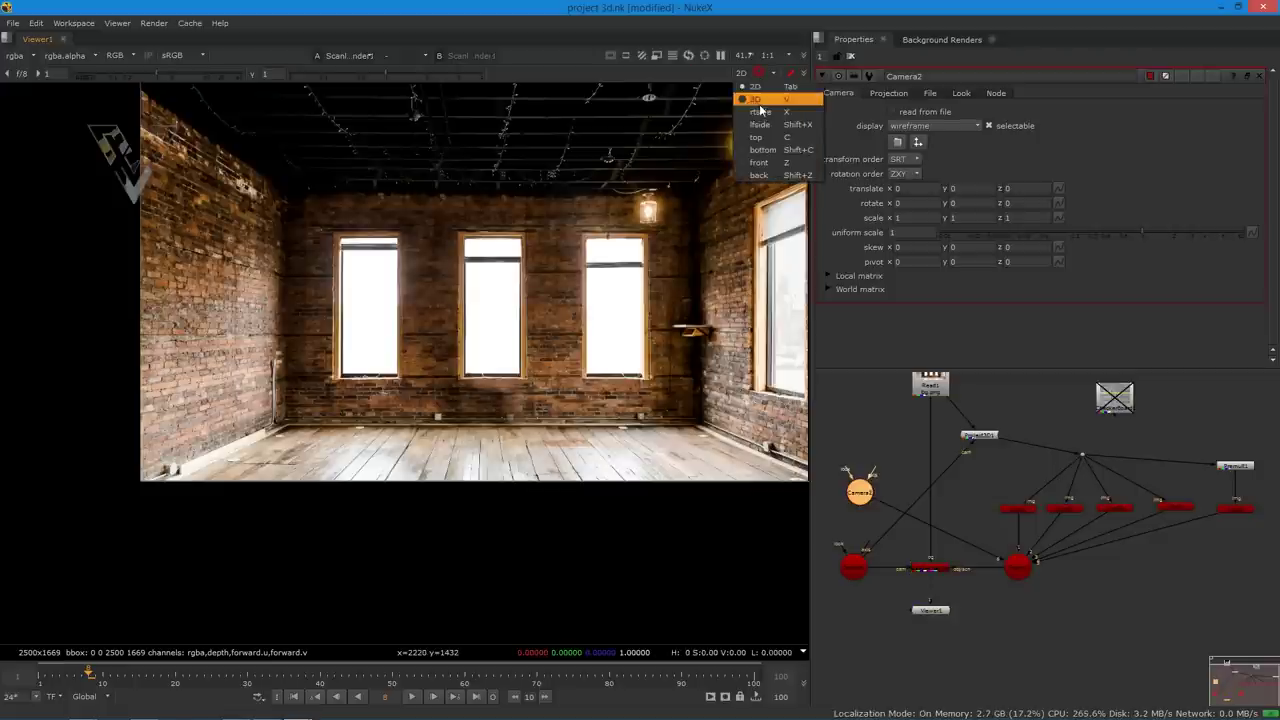
{"action": "left_click", "coordinate": [756, 100]}
{"action": "left_click_drag", "start_coordinate": [669, 456], "coordinate": [469, 437], "text": "ctrl"}
{"action": "scroll", "coordinate": [530, 440], "scroll_direction": "down", "scroll_amount": 3}
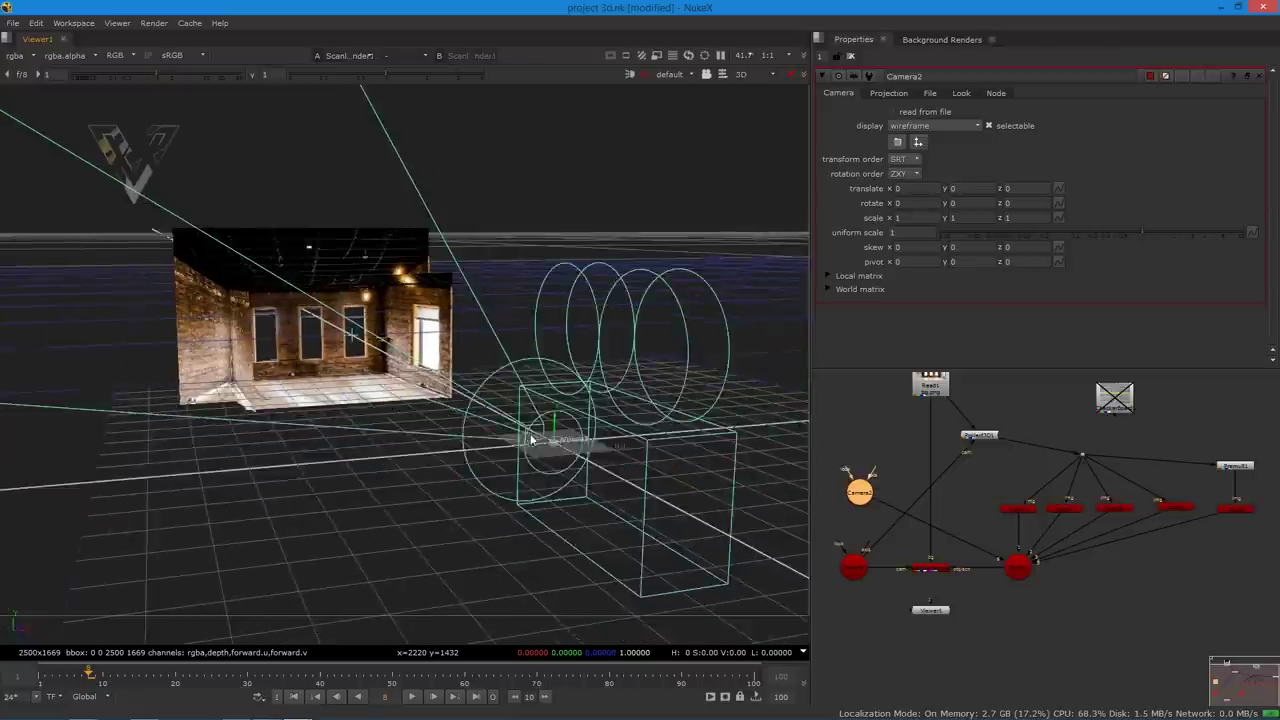
{"action": "scroll", "coordinate": [531, 438], "scroll_direction": "up", "scroll_amount": 2}
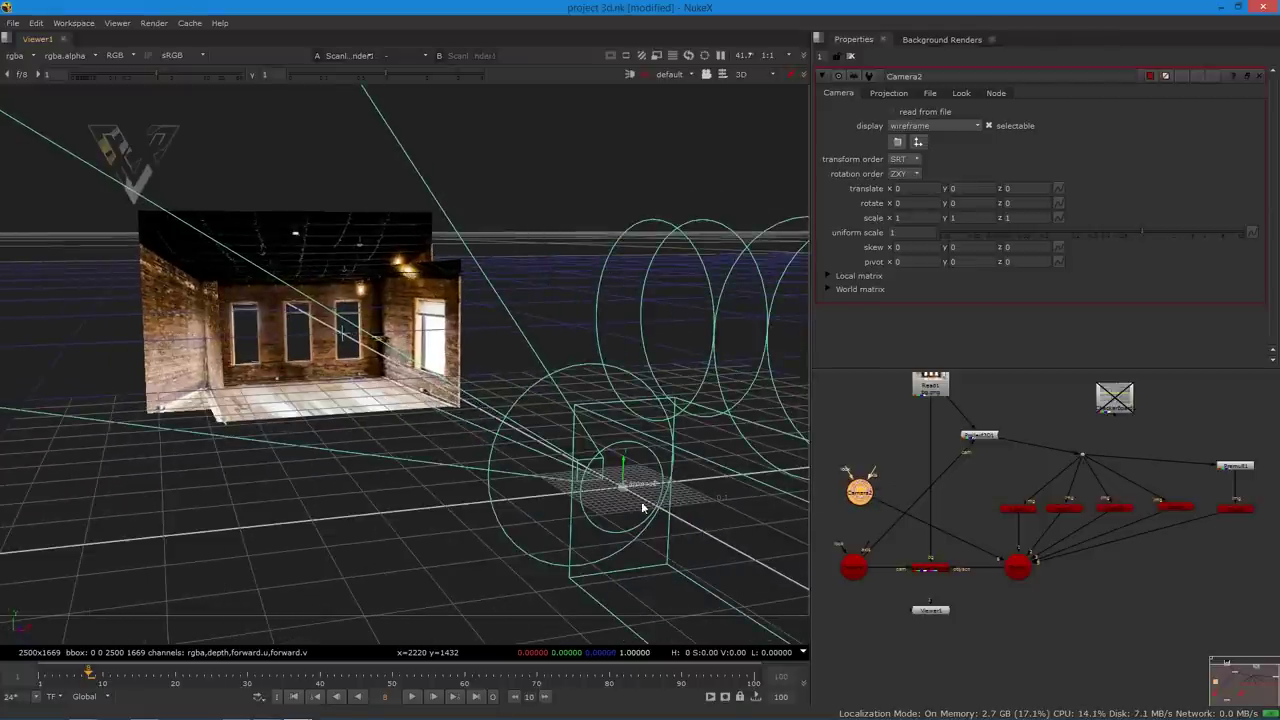
- Try moving the copied camera toward the room and undo the move
{"action": "left_click_drag", "start_coordinate": [626, 491], "coordinate": [557, 449]}
{"action": "key", "text": "ctrl+z"}
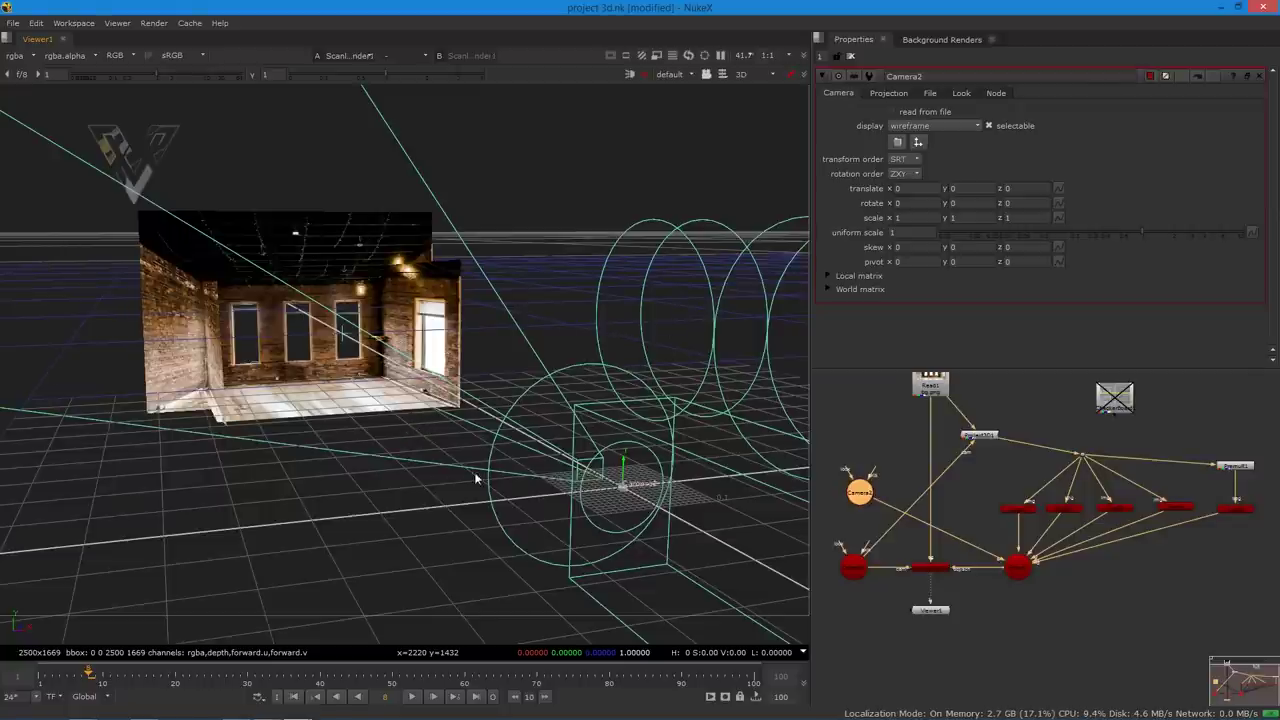
- Set keyframes on the copied camera's translate, rotate and scale at frame 8
{"action": "left_click", "coordinate": [1062, 188]}
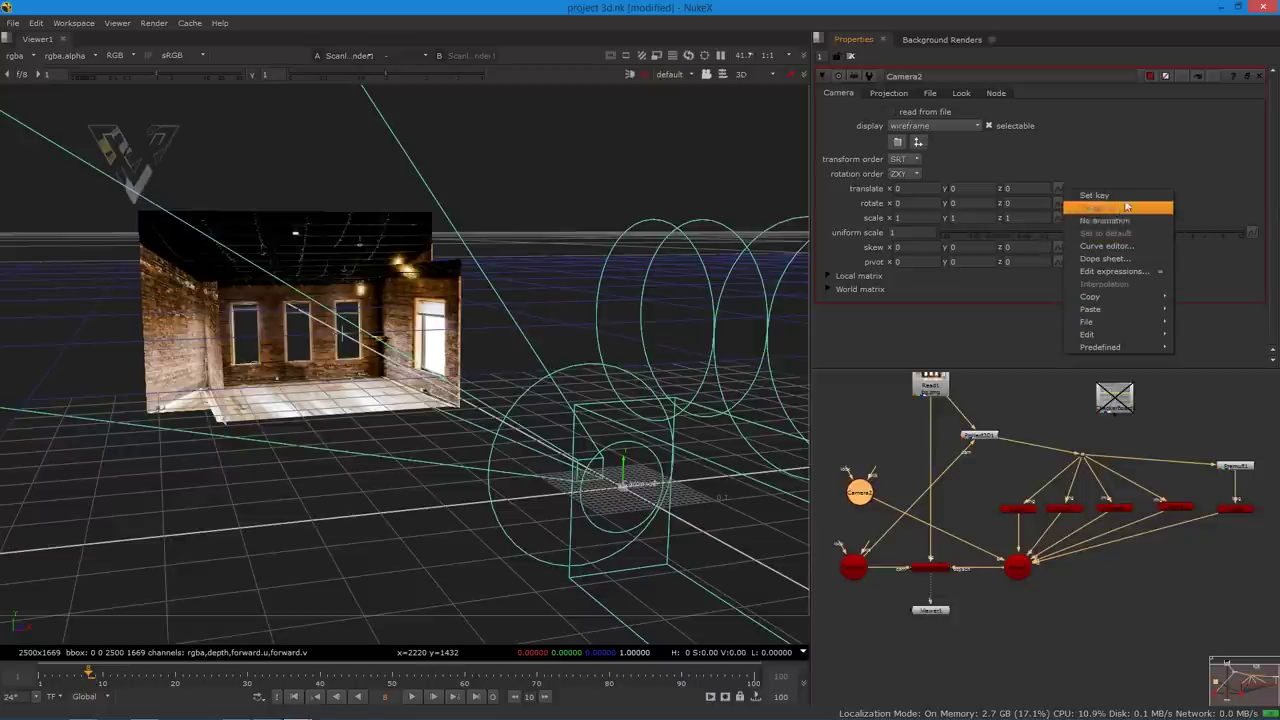
{"action": "left_click", "coordinate": [1076, 206]}
{"action": "left_click", "coordinate": [1059, 203]}
{"action": "left_click", "coordinate": [1086, 217]}
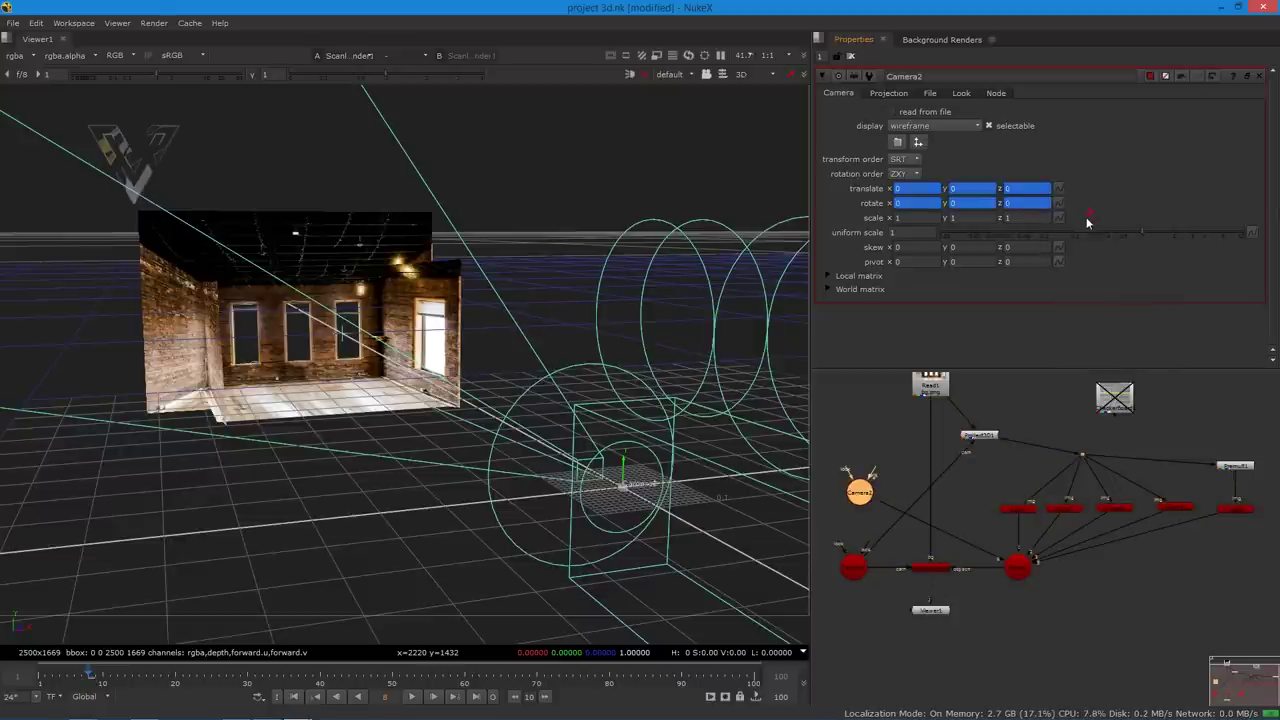
{"action": "left_click", "coordinate": [1062, 218]}
{"action": "left_click", "coordinate": [1085, 224]}
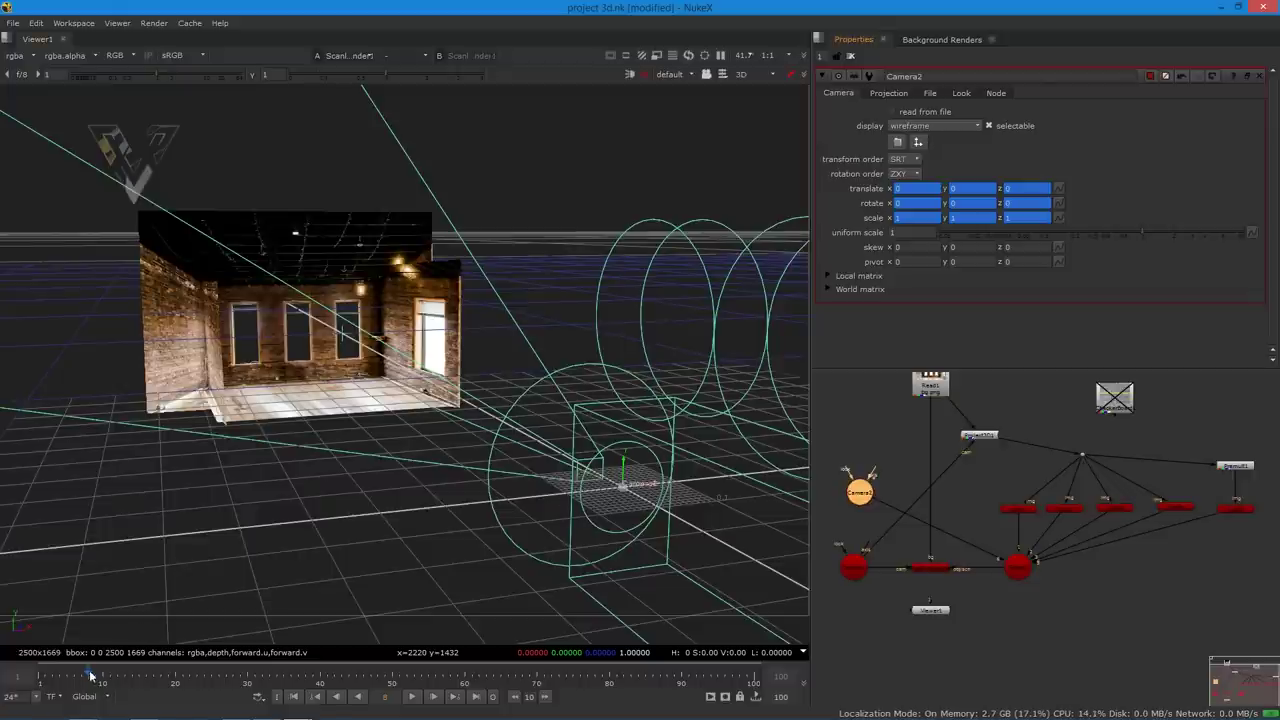
- Set keyframes on the copied camera's translate and rotate at frame 1
{"action": "left_click_drag", "start_coordinate": [91, 675], "coordinate": [43, 680]}
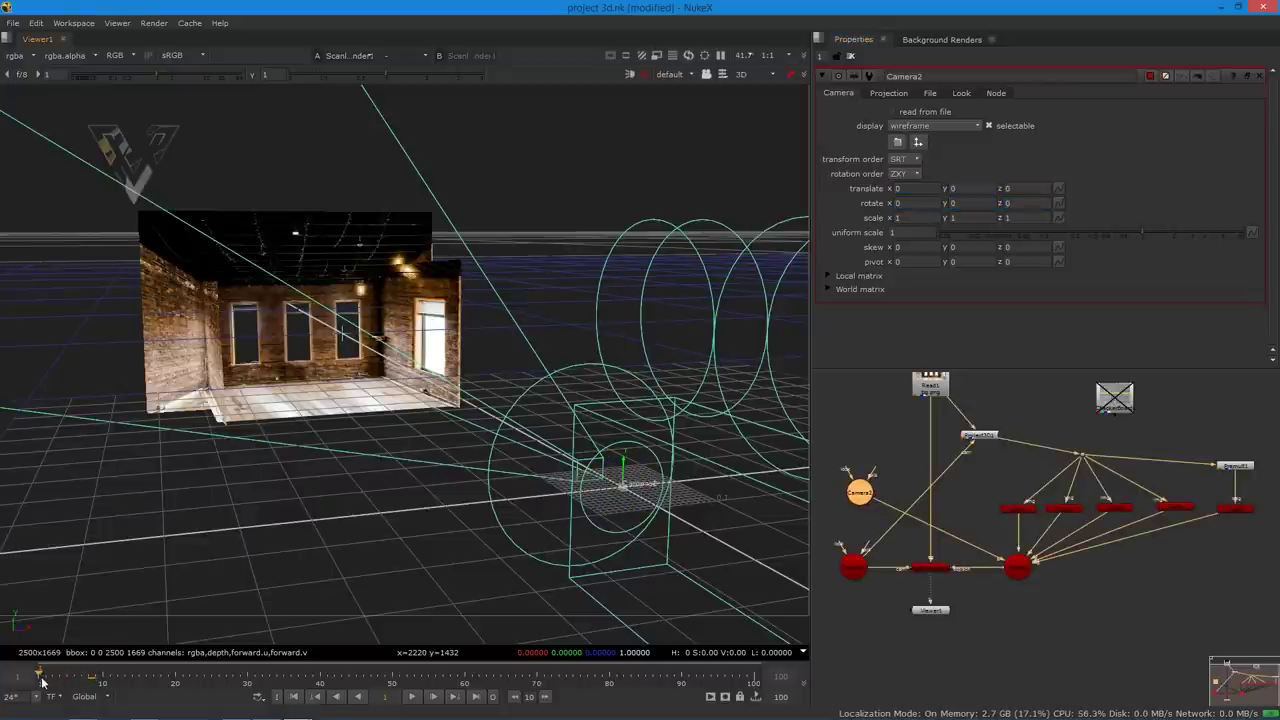
{"action": "left_click", "coordinate": [1059, 188]}
{"action": "left_click", "coordinate": [1078, 196]}
{"action": "left_click", "coordinate": [1059, 201]}
{"action": "left_click", "coordinate": [1065, 207]}
{"action": "left_click", "coordinate": [1063, 203]}
{"action": "left_click", "coordinate": [1090, 209]}
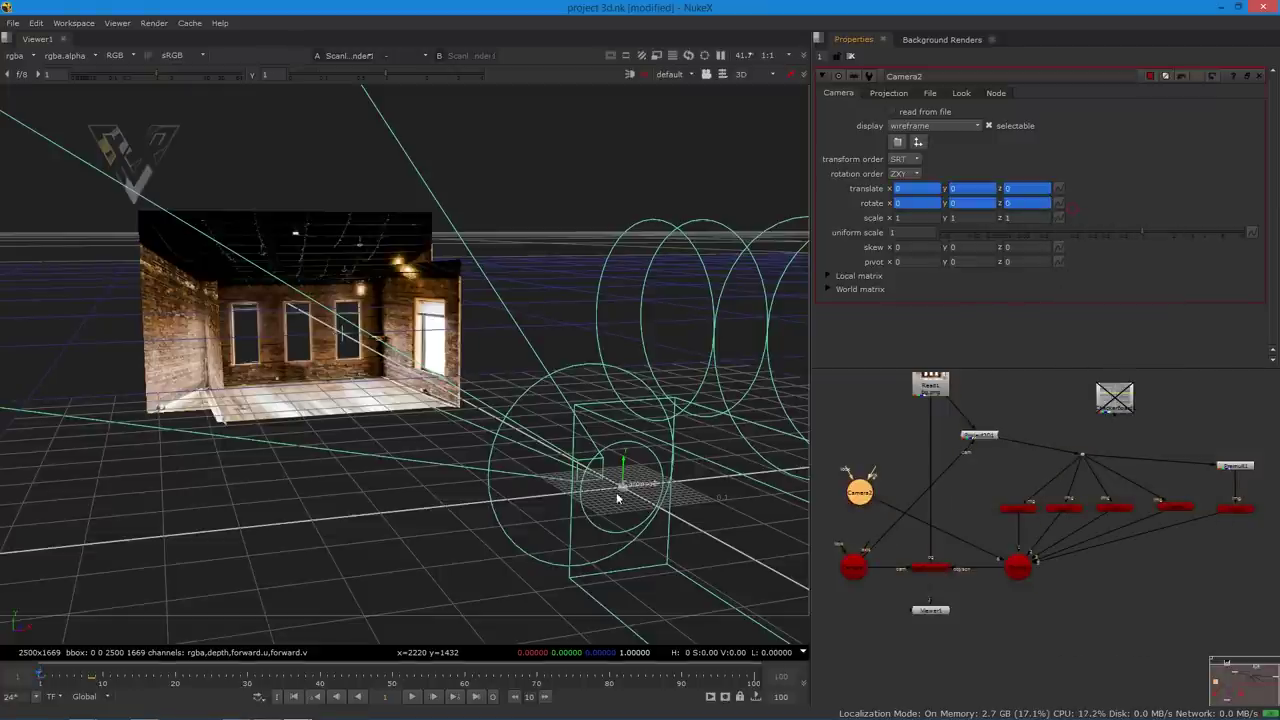
- At frame 100, move the copied camera toward the back wall to z -0.472 and preview the move through the locked Camera2 view
{"action": "left_click", "coordinate": [755, 677]}
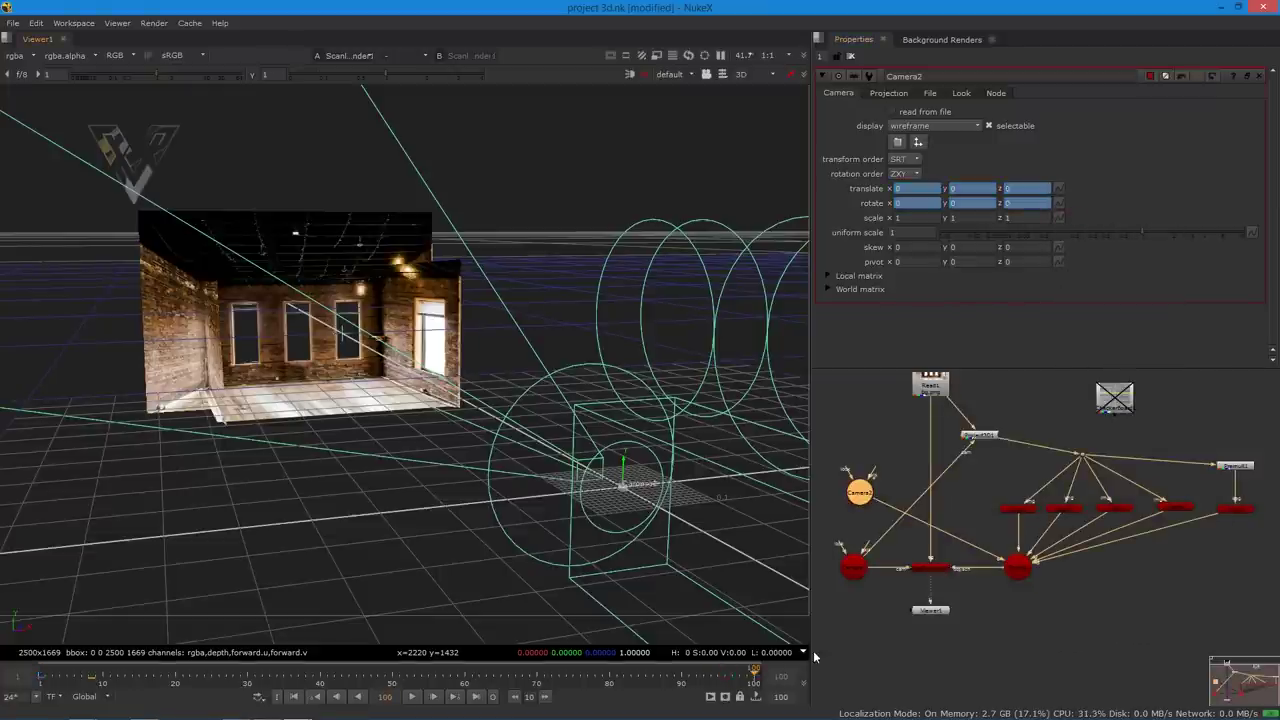
{"action": "left_click_drag", "start_coordinate": [622, 496], "coordinate": [503, 433]}
{"action": "left_click", "coordinate": [672, 75]}
{"action": "left_click", "coordinate": [690, 114]}
{"action": "left_click", "coordinate": [706, 76]}
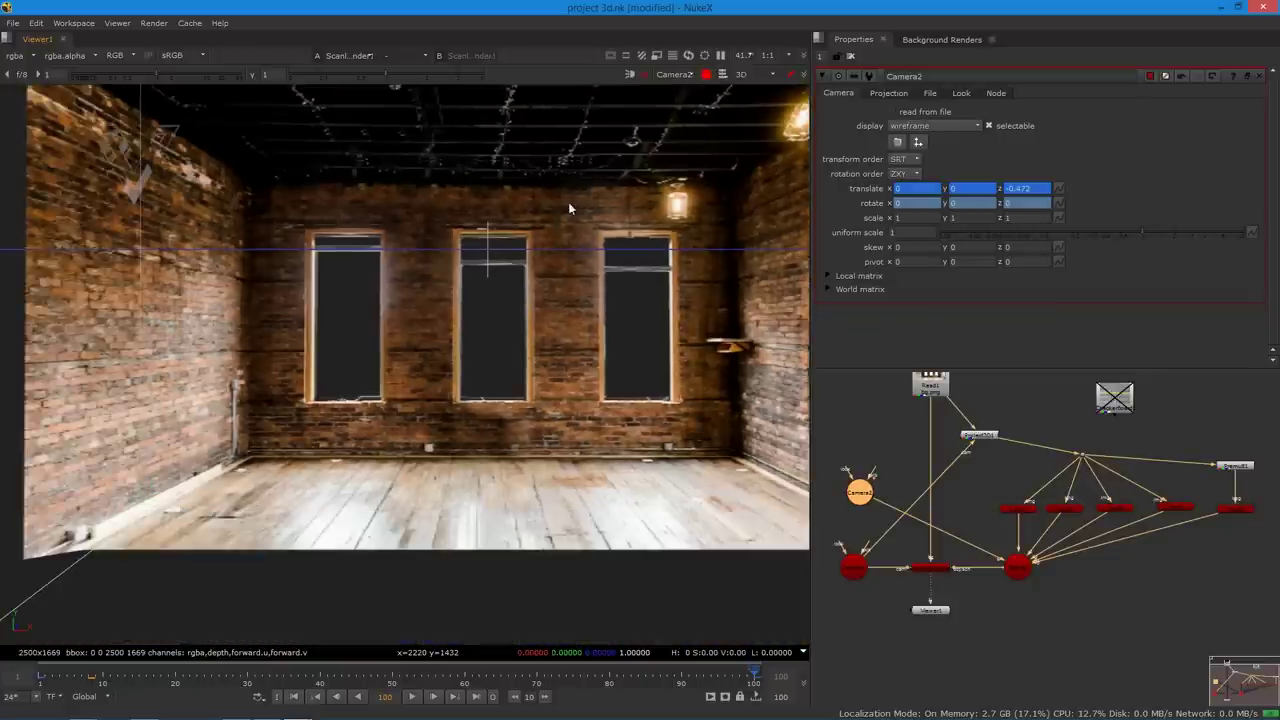
{"action": "scroll", "coordinate": [597, 243], "scroll_direction": "down", "scroll_amount": 2}
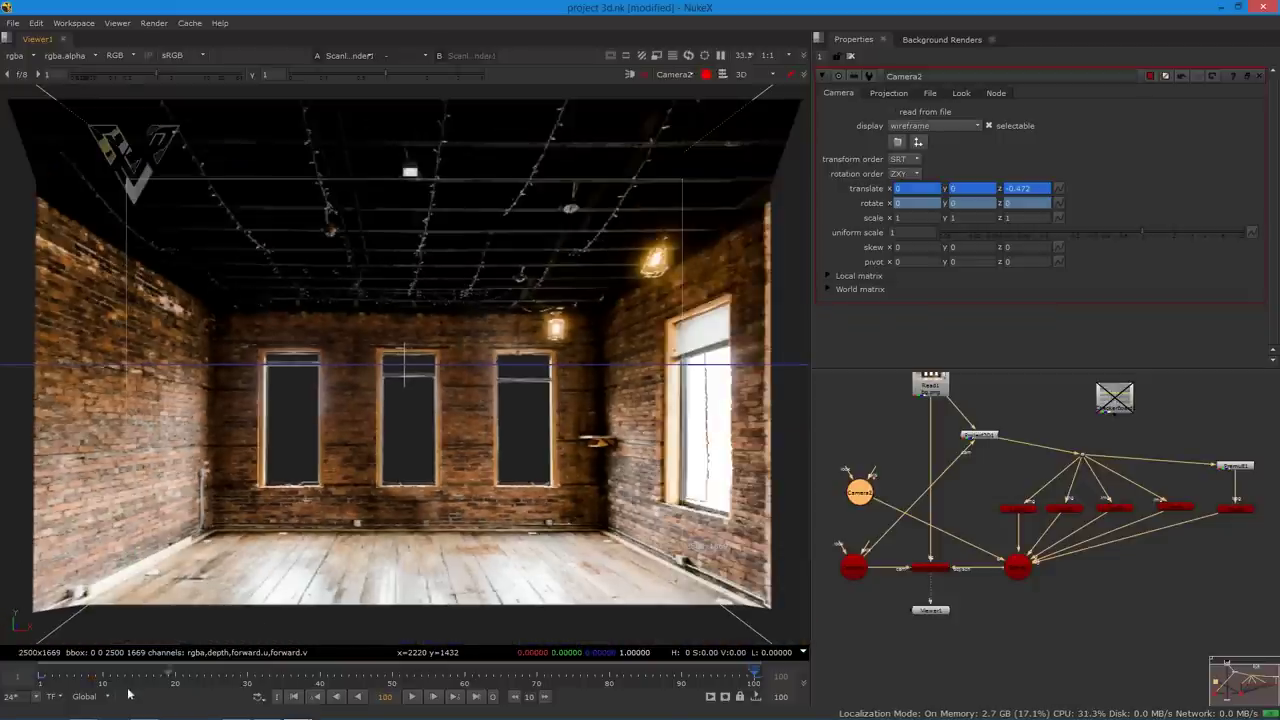
{"action": "left_click_drag", "start_coordinate": [741, 676], "coordinate": [513, 650]}
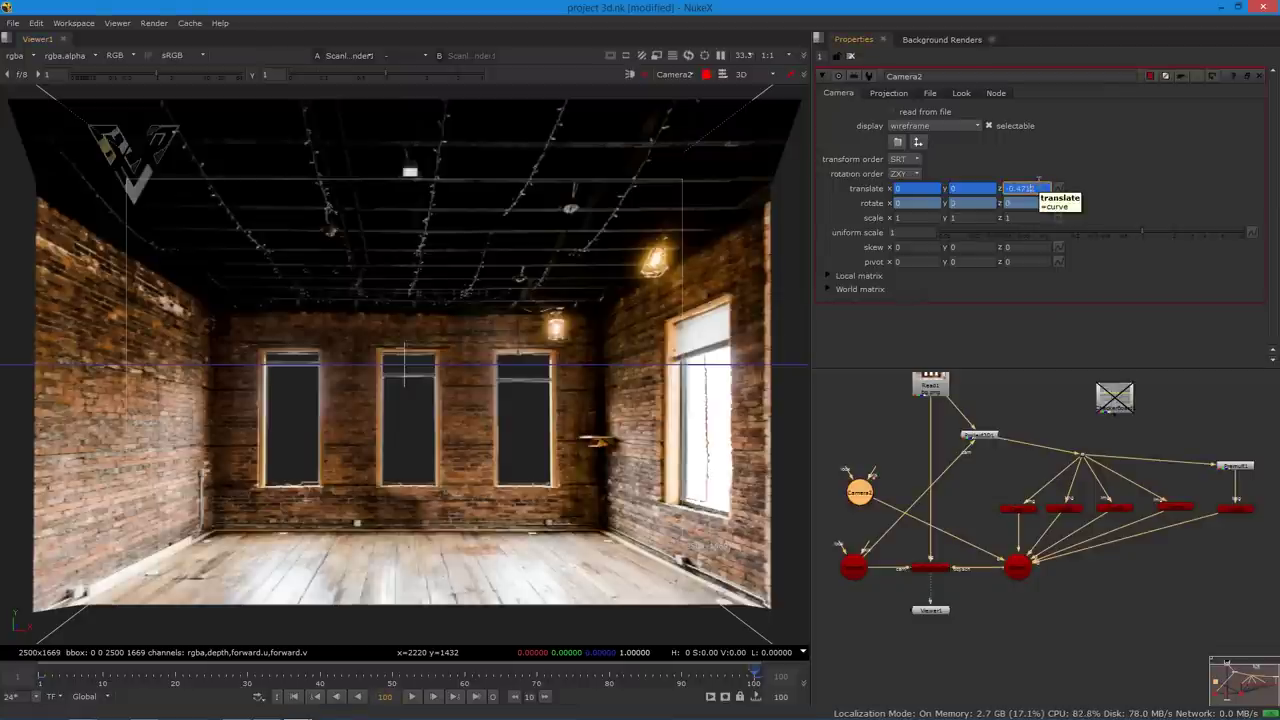
- At frame 100, move Camera2 further toward the back wall to translate z -0.9712
{"action": "key", "text": "Up"}
{"action": "key", "text": "Up"}
{"action": "key", "text": "Up"}
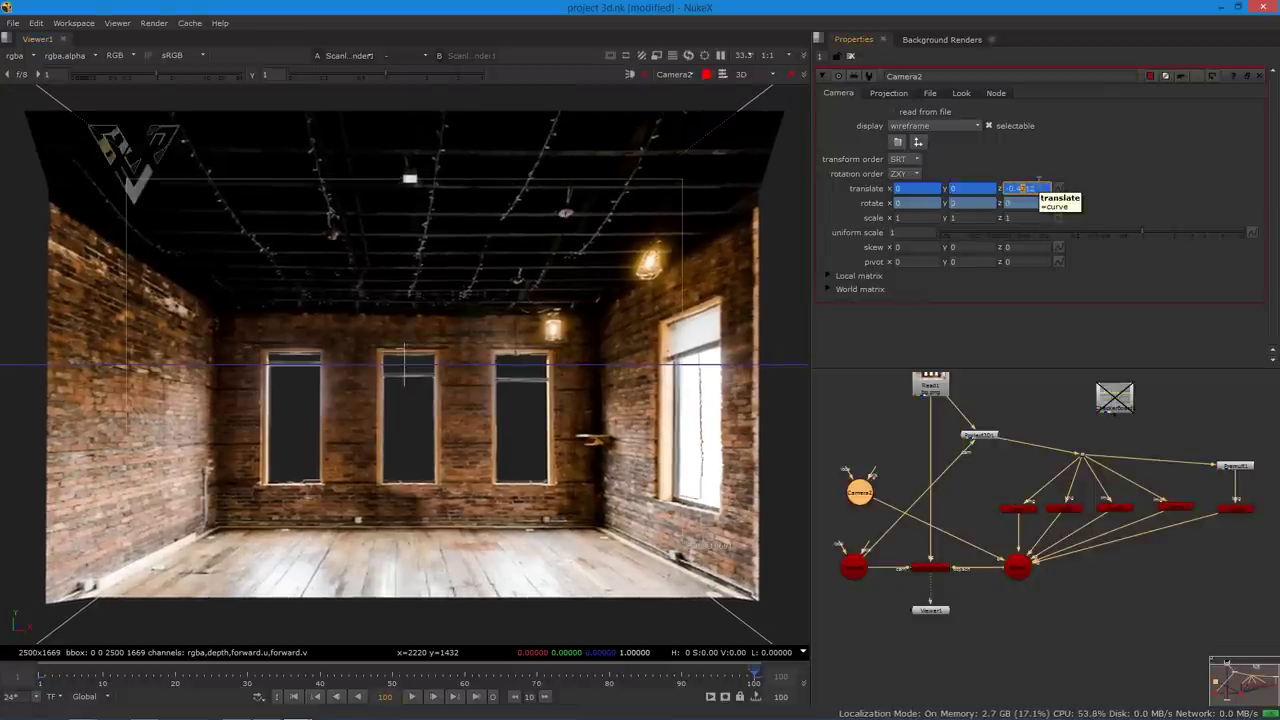
{"action": "key", "text": "Down"}
{"action": "key", "text": "Down"}
{"action": "key", "text": "Down"}
{"action": "key", "text": "Down"}
{"action": "key", "text": "Down"}
{"action": "key", "text": "Down"}
{"action": "key", "text": "Down"}
{"action": "key", "text": "Down"}
{"action": "key", "text": "Down"}
{"action": "key", "text": "Down"}
{"action": "key", "text": "Down"}
{"action": "key", "text": "Down"}
{"action": "key", "text": "Down"}
{"action": "key", "text": "Down"}
{"action": "key", "text": "Down"}
{"action": "key", "text": "Down"}
{"action": "key", "text": "Down"}
{"action": "key", "text": "Down"}
{"action": "key", "text": "Down"}
{"action": "key", "text": "Down"}
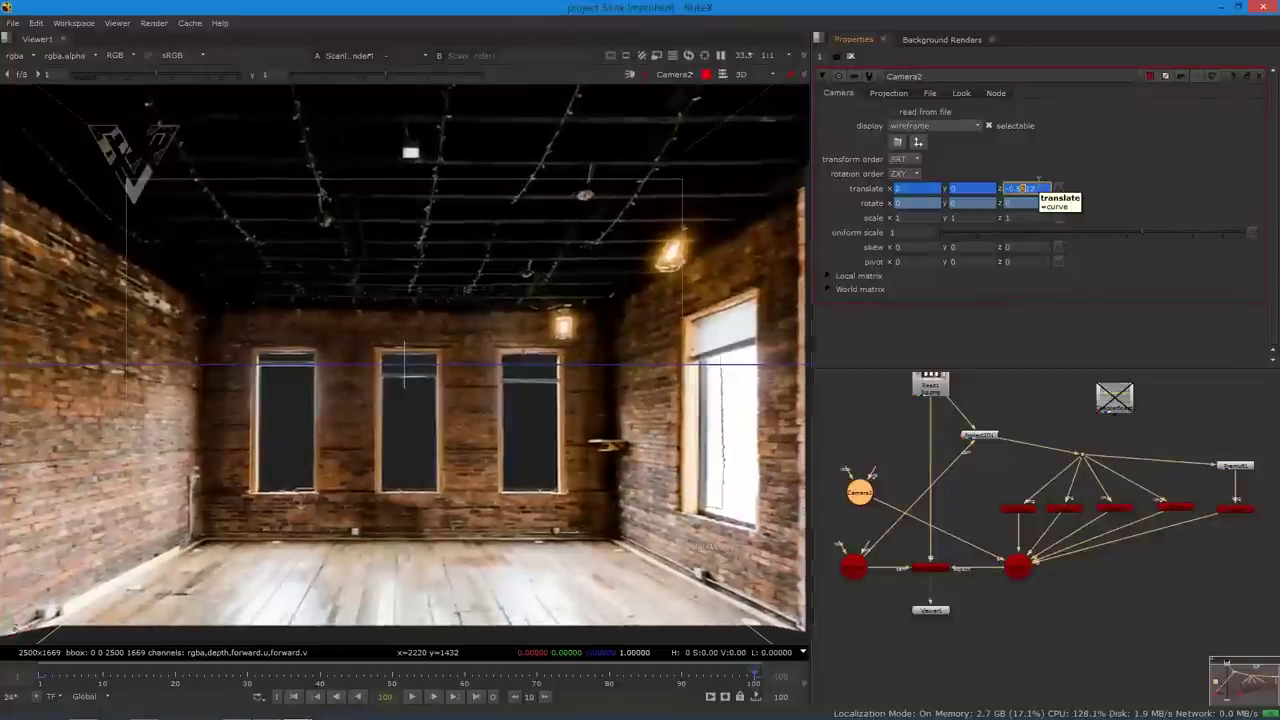
{"action": "key", "text": "Down"}
{"action": "key", "text": "Down"}
{"action": "key", "text": "Down"}
{"action": "key", "text": "Down"}
{"action": "key", "text": "Down"}
{"action": "key", "text": "Down"}
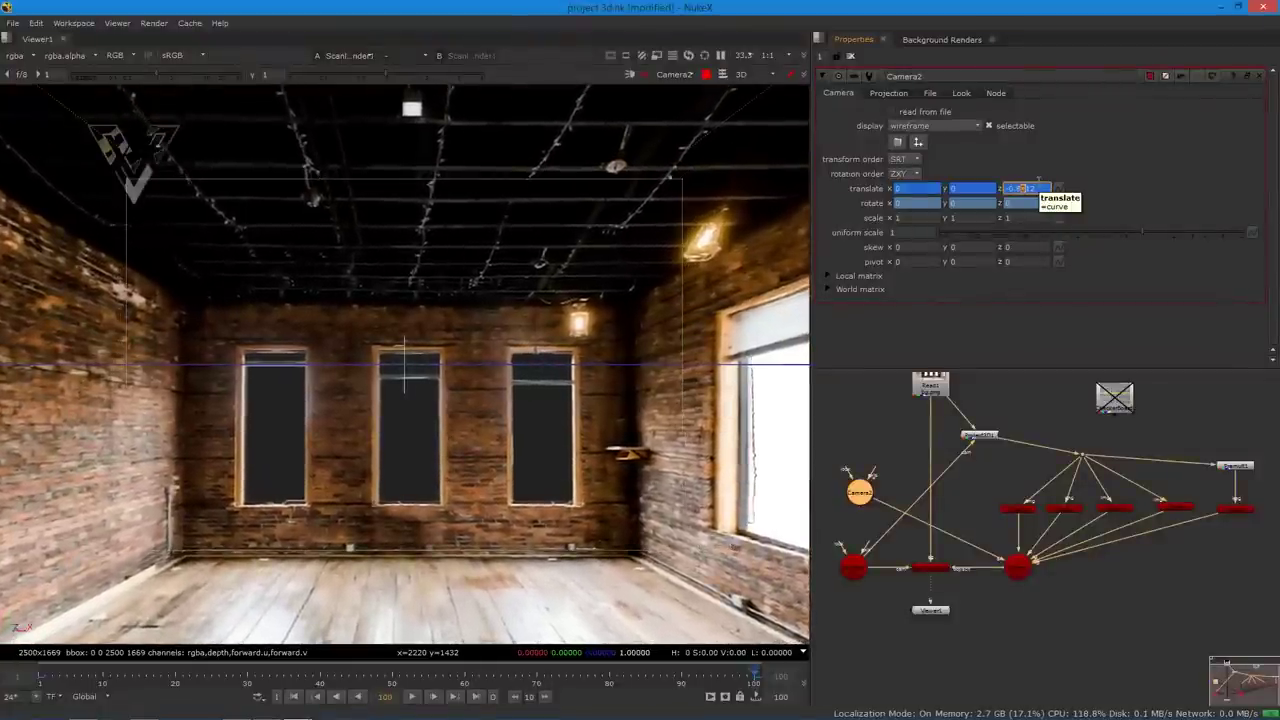
{"action": "key", "text": "Down"}
{"action": "key", "text": "Down"}
{"action": "key", "text": "Down"}
{"action": "key", "text": "Down"}
{"action": "key", "text": "Down"}
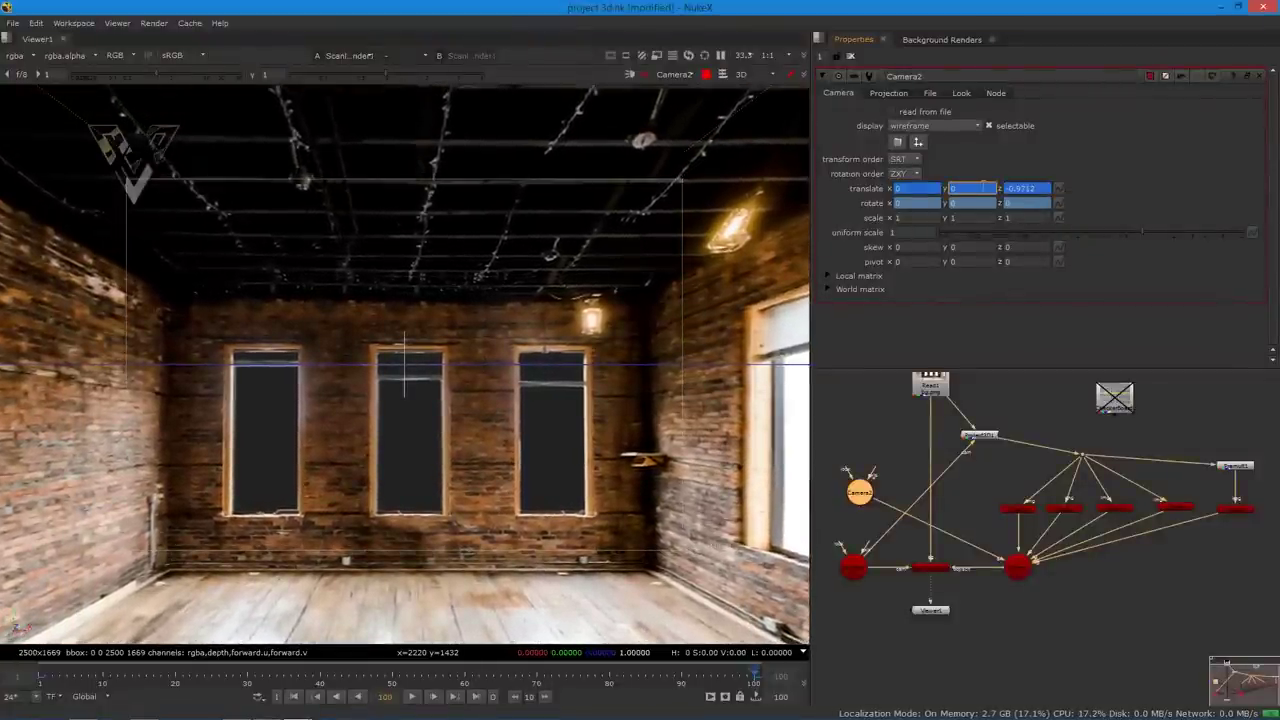
- Lower Camera2 at frame 100 by setting its translate y to -0.06
{"action": "key", "text": "Down"}
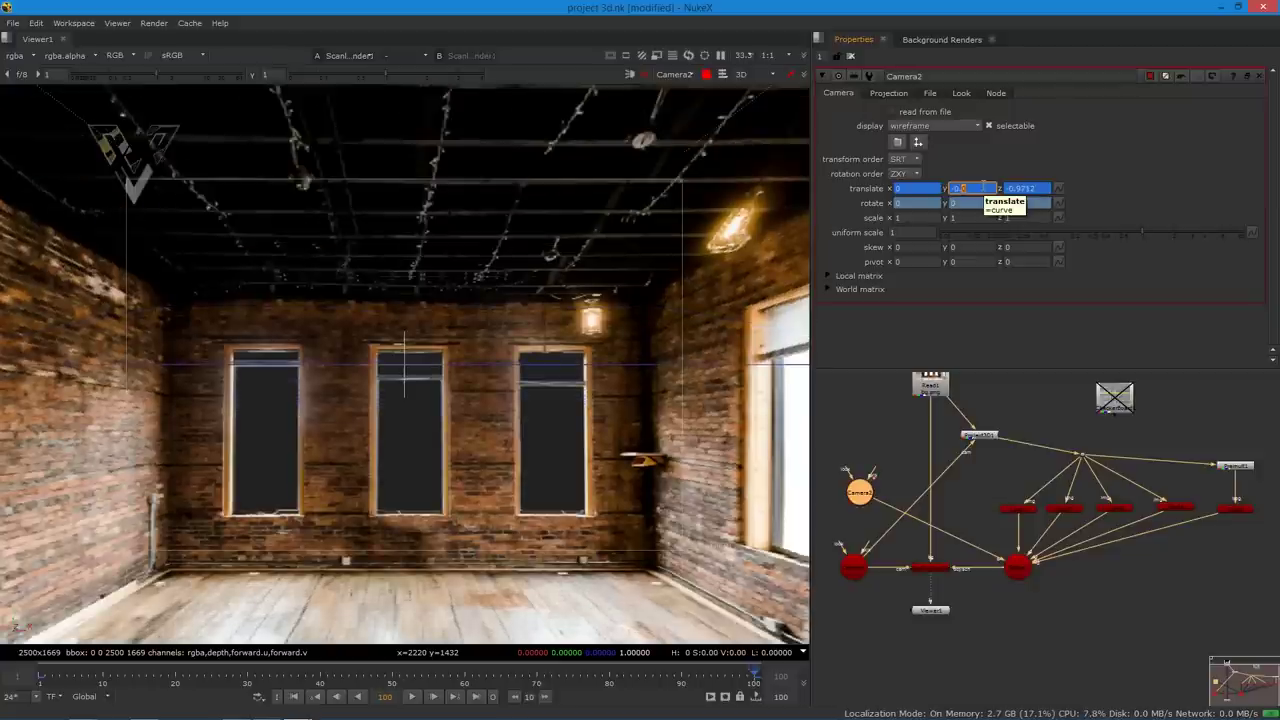
{"action": "key", "text": "Down"}
{"action": "key", "text": "Down"}
{"action": "key", "text": "Down"}
{"action": "key", "text": "Down"}
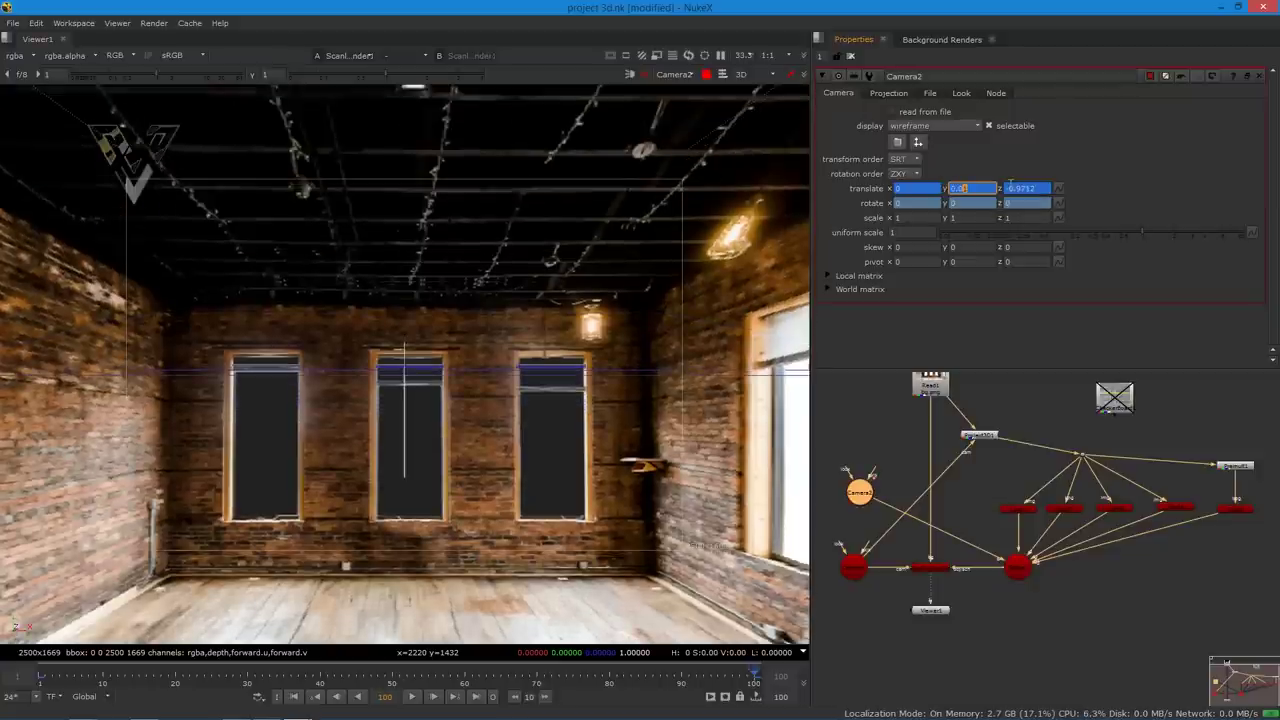
{"action": "key", "text": "Down"}
{"action": "key", "text": "Down"}
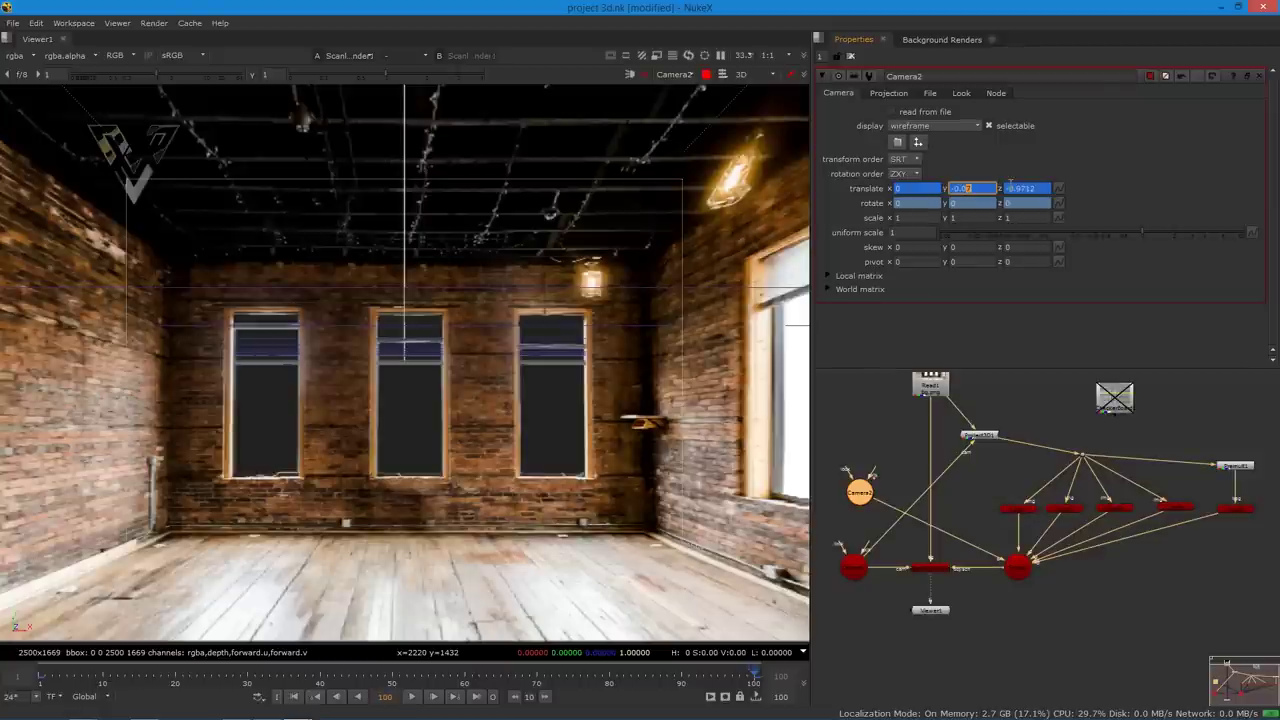
{"action": "key", "text": "Down"}
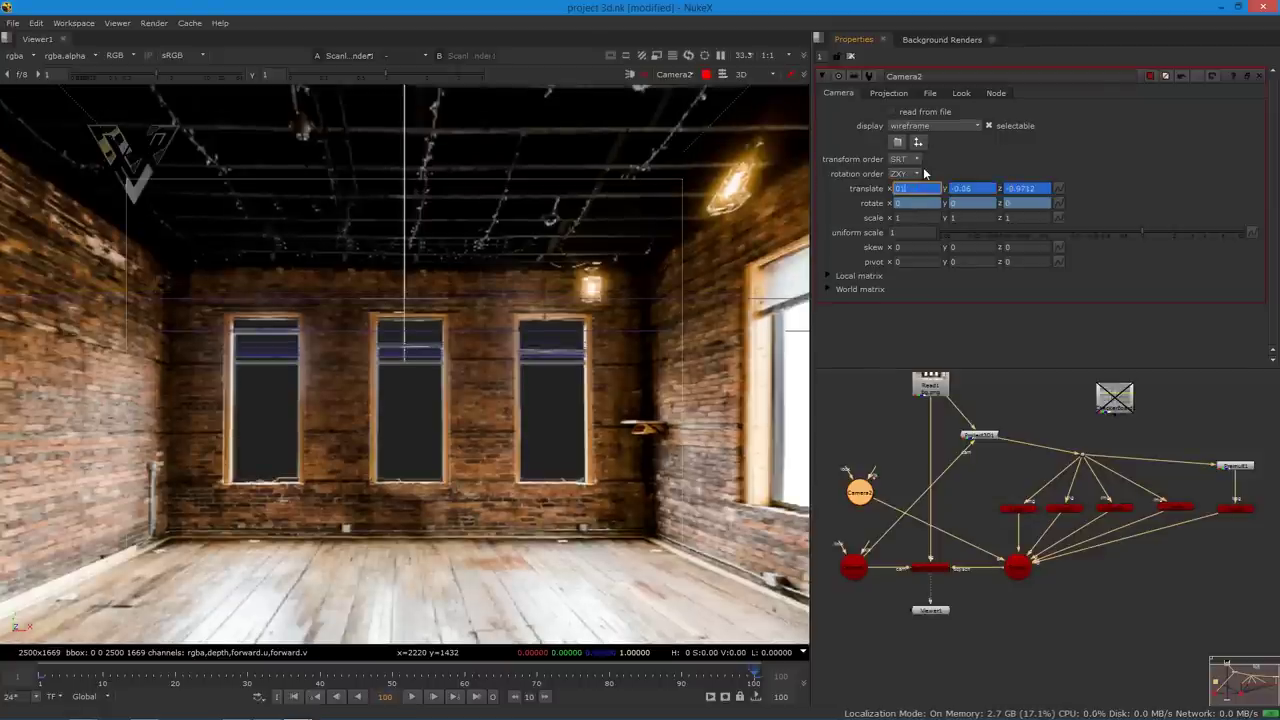
- Try shifting Camera2 sideways along x at frame 100 and restore its translate x to 0
{"action": "key", "text": "Up"}
{"action": "key", "text": "Down"}
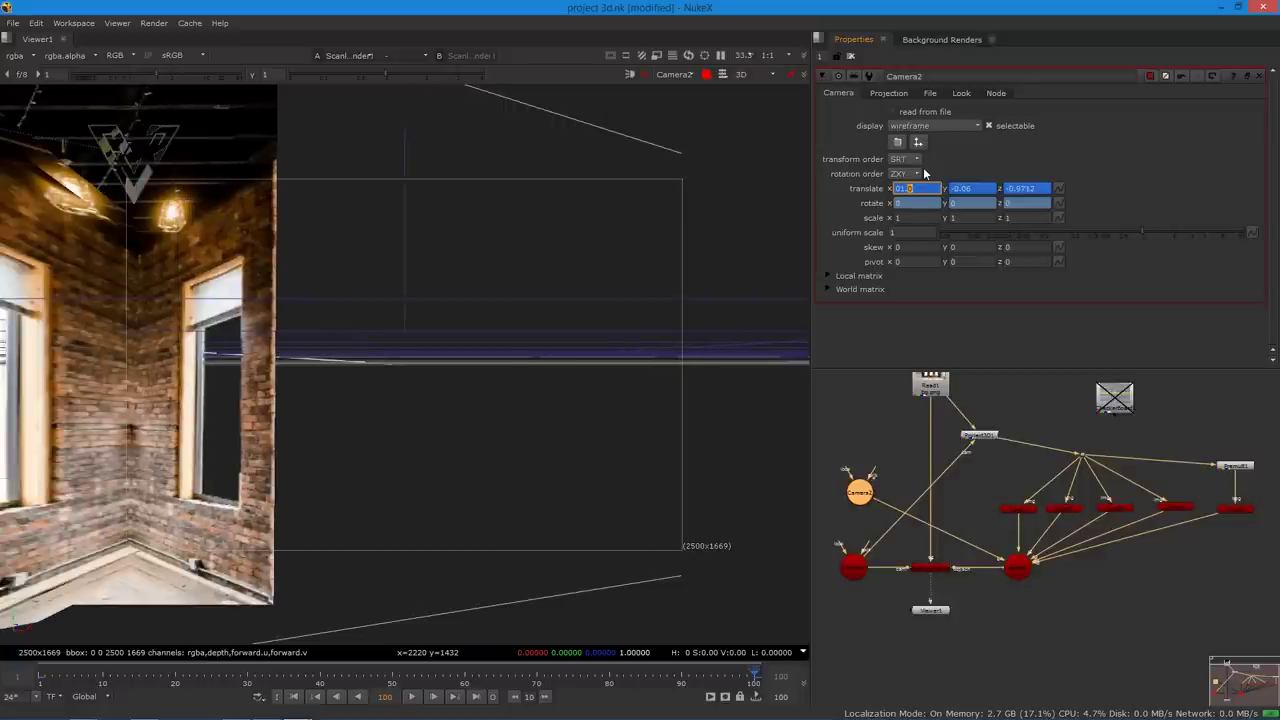
{"action": "key", "text": "Return"}
{"action": "left_click", "coordinate": [1131, 627]}
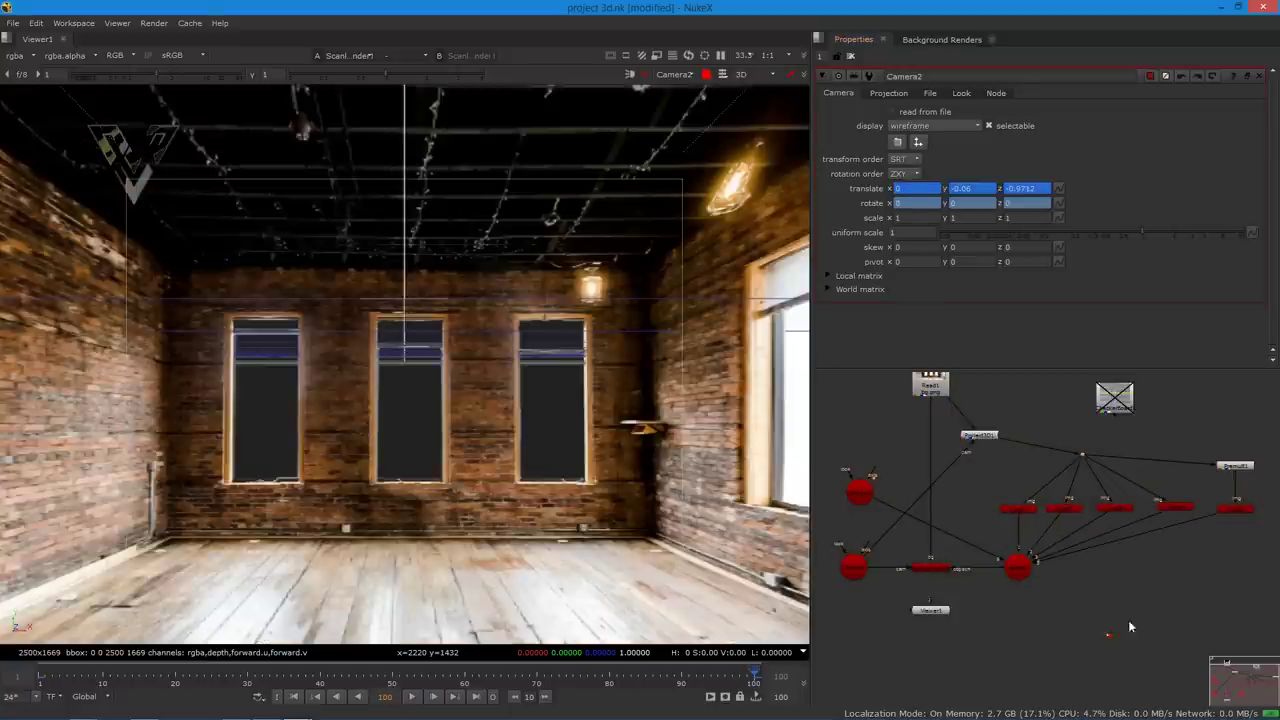
- Return to frame 1 and play back the Camera2 animation through the locked camera view
{"action": "left_click_drag", "start_coordinate": [722, 678], "coordinate": [41, 675]}
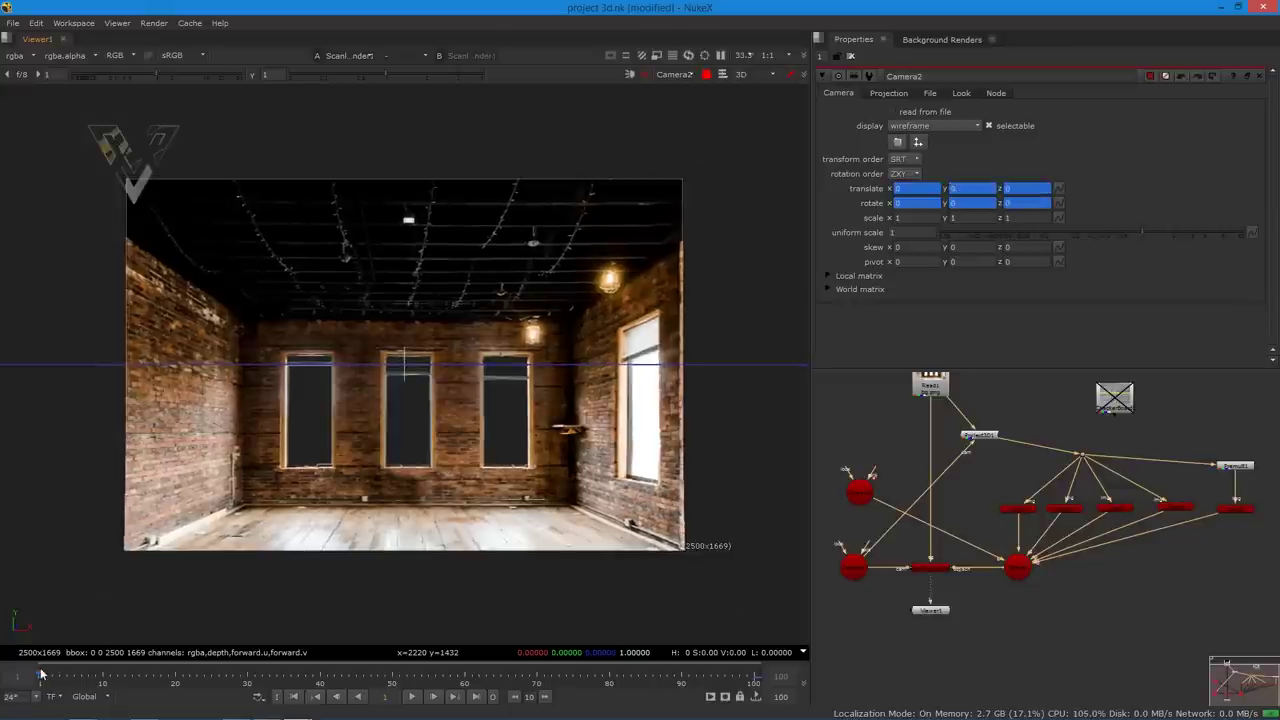
{"action": "left_click", "coordinate": [411, 696]}
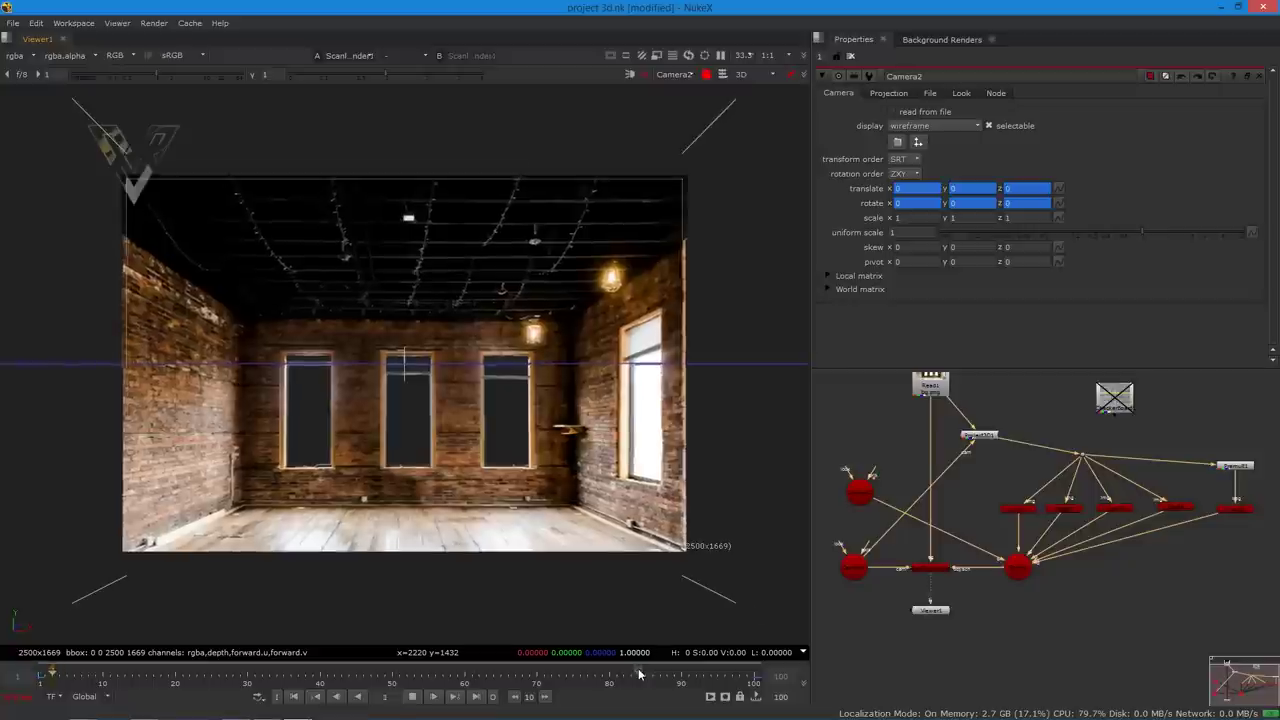
{"action": "left_click", "coordinate": [412, 696]}
- At frame 50, set Camera2's translate y to 0 and scrub the timeline to check the move
{"action": "left_click_drag", "start_coordinate": [450, 673], "coordinate": [395, 675]}
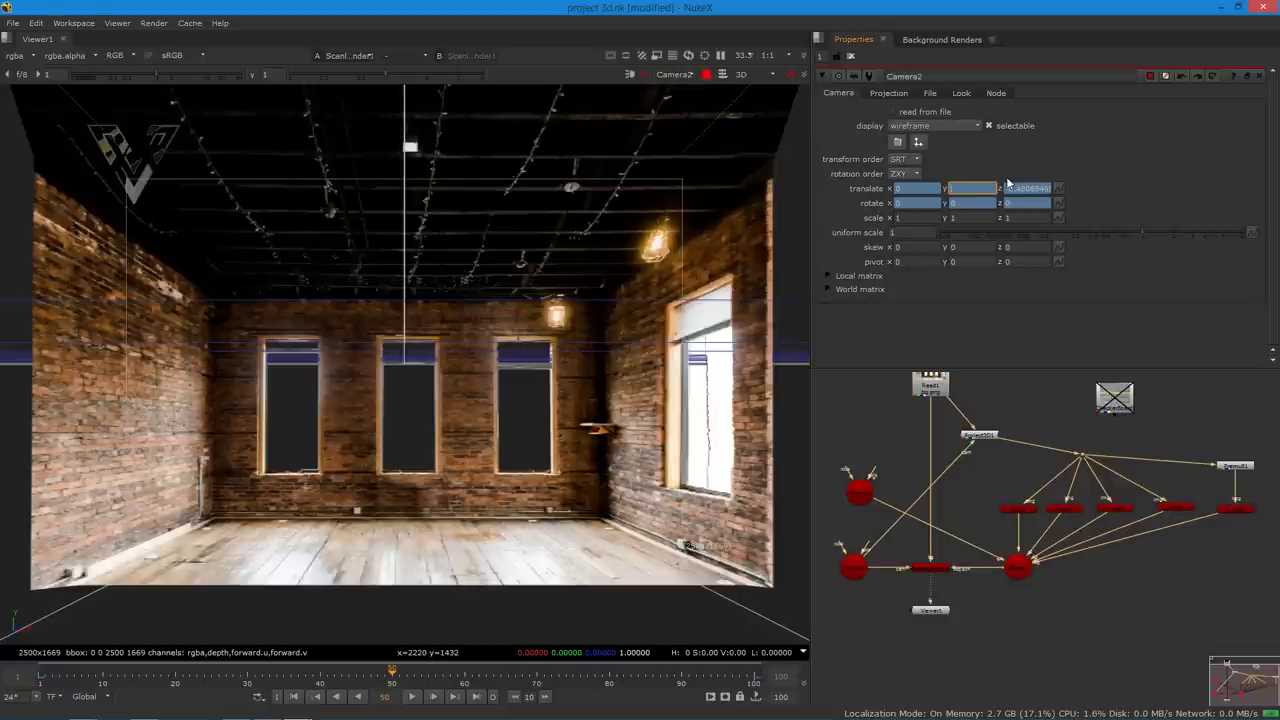
{"action": "type", "text": "0"}
{"action": "key", "text": "Return"}
{"action": "left_click_drag", "start_coordinate": [367, 670], "coordinate": [439, 663]}
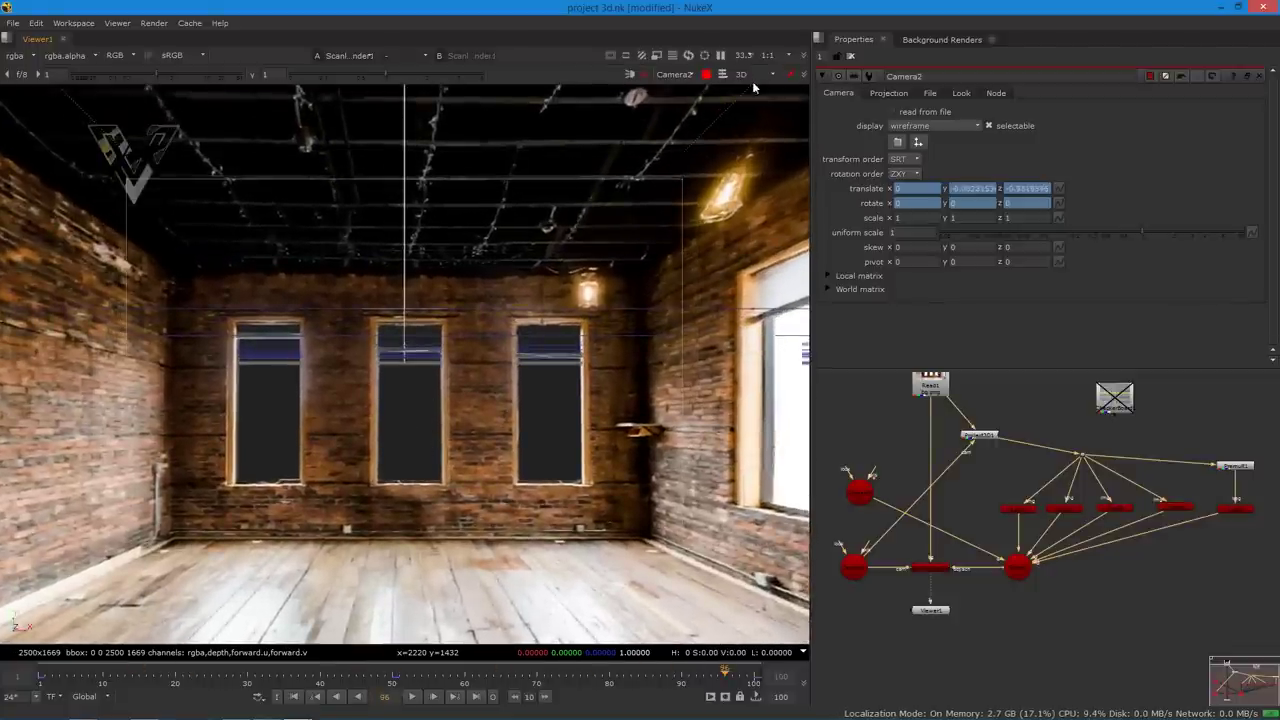
- Unlock the view from Camera2 and switch the viewer to 2D to check the rendered room
{"action": "left_click", "coordinate": [707, 76]}
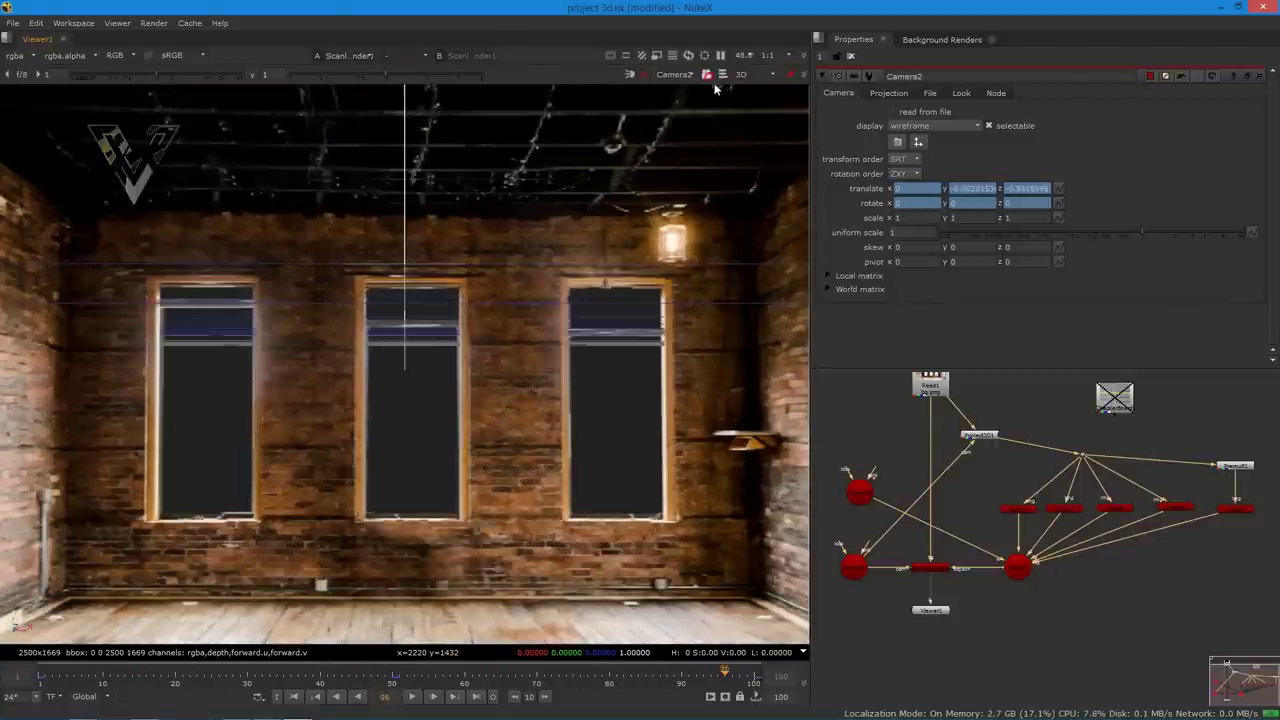
{"action": "left_click", "coordinate": [764, 76]}
{"action": "left_click", "coordinate": [765, 90]}
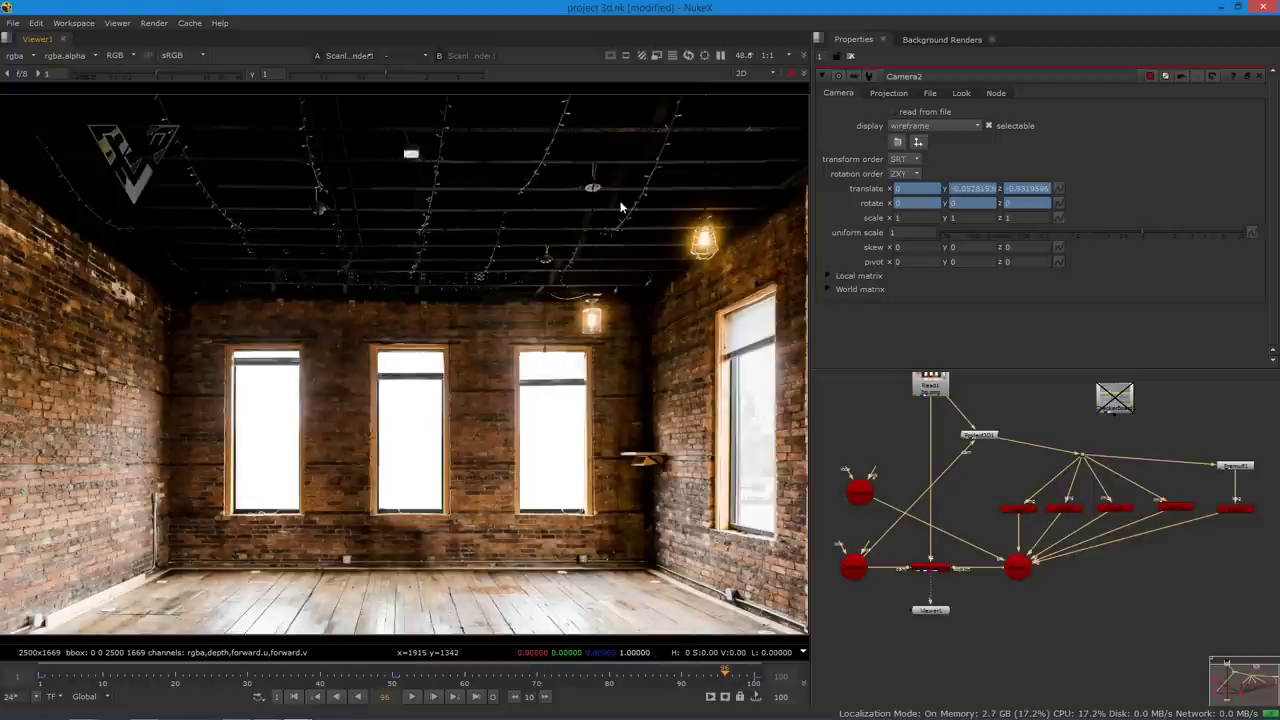
- Return the viewer to 3D with the default camera and orbit to inspect the room and cameras from the side
{"action": "left_click", "coordinate": [745, 73]}
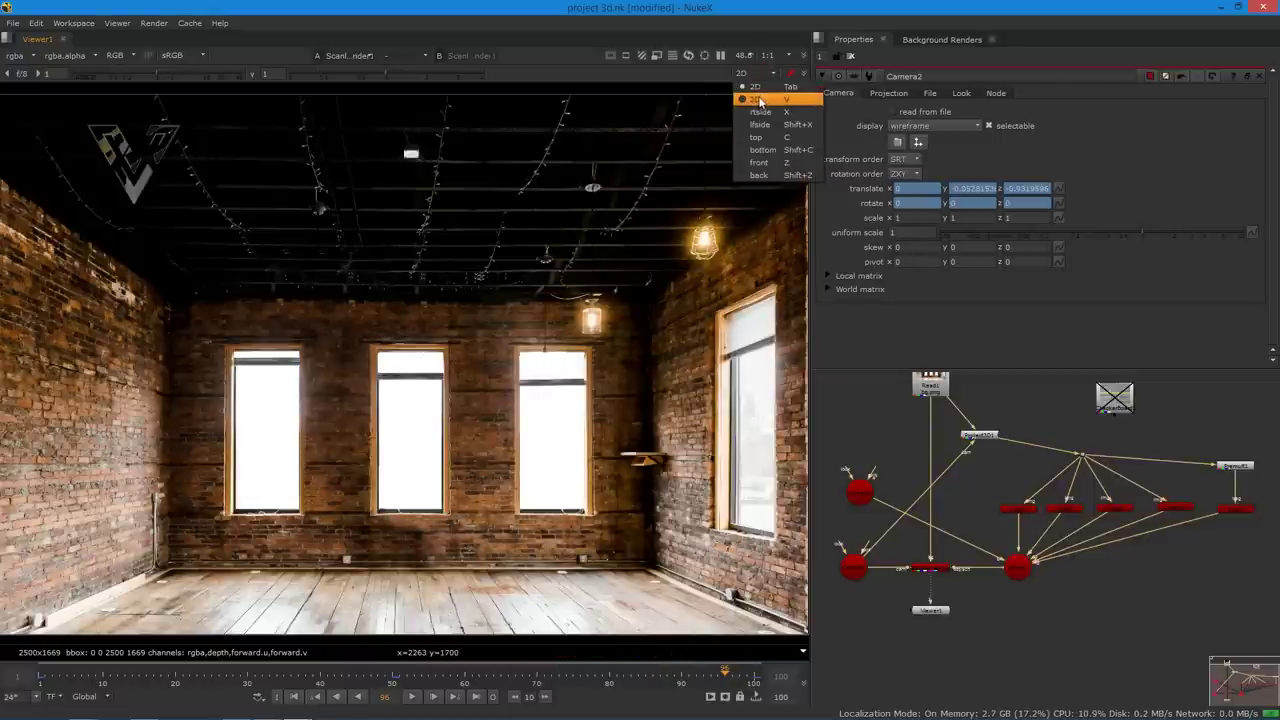
{"action": "left_click", "coordinate": [758, 99]}
{"action": "scroll", "coordinate": [500, 458], "scroll_direction": "down", "scroll_amount": 6}
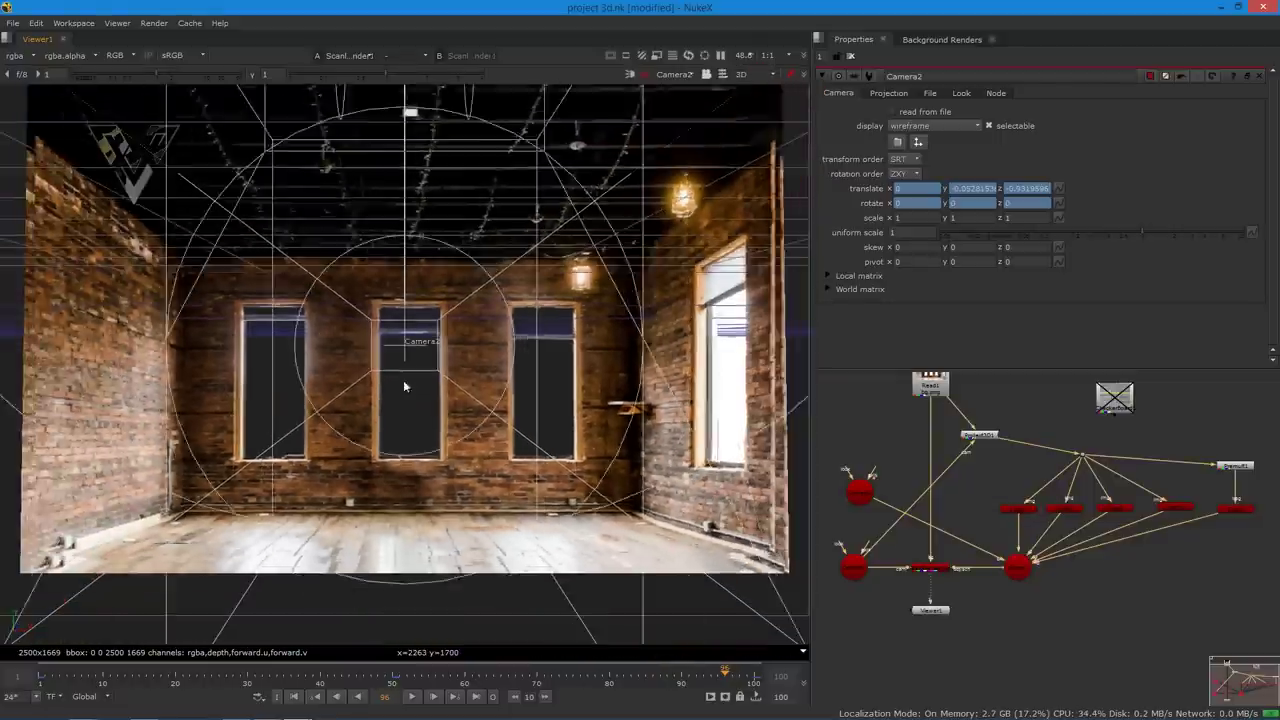
{"action": "left_click", "coordinate": [673, 74]}
{"action": "left_click", "coordinate": [700, 153]}
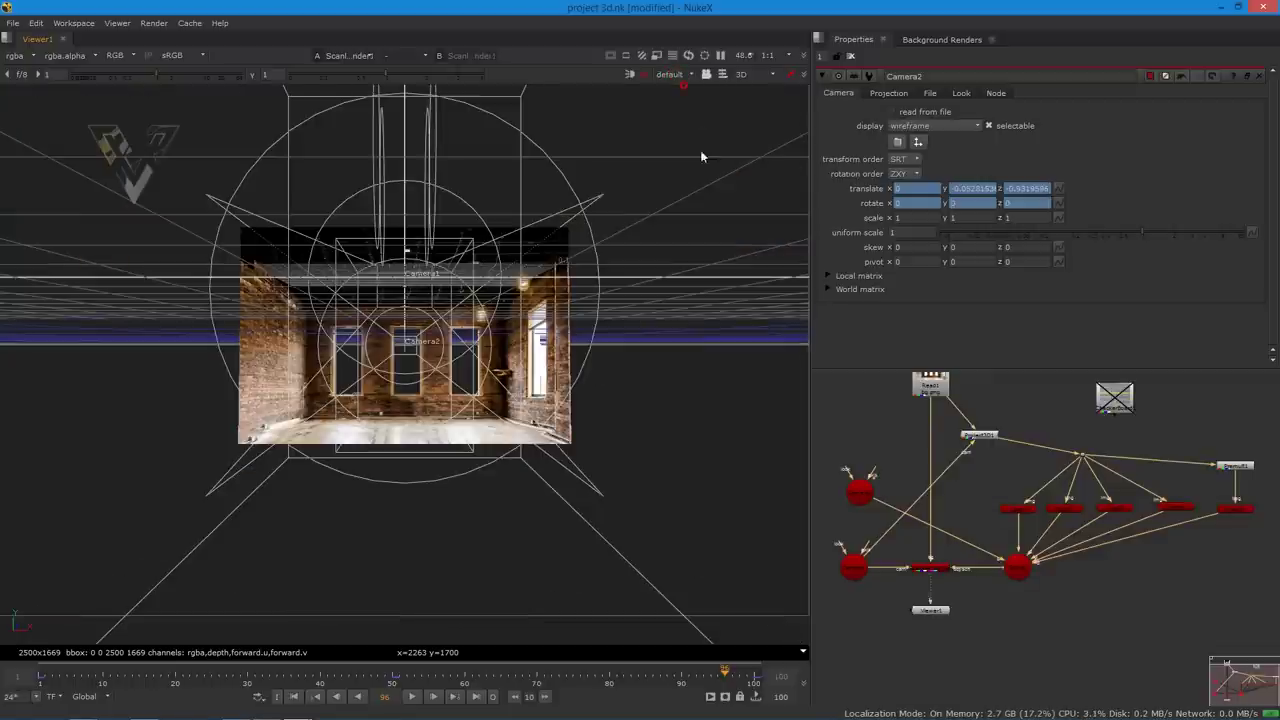
{"action": "left_click_drag", "start_coordinate": [275, 447], "coordinate": [275, 482], "text": "alt"}
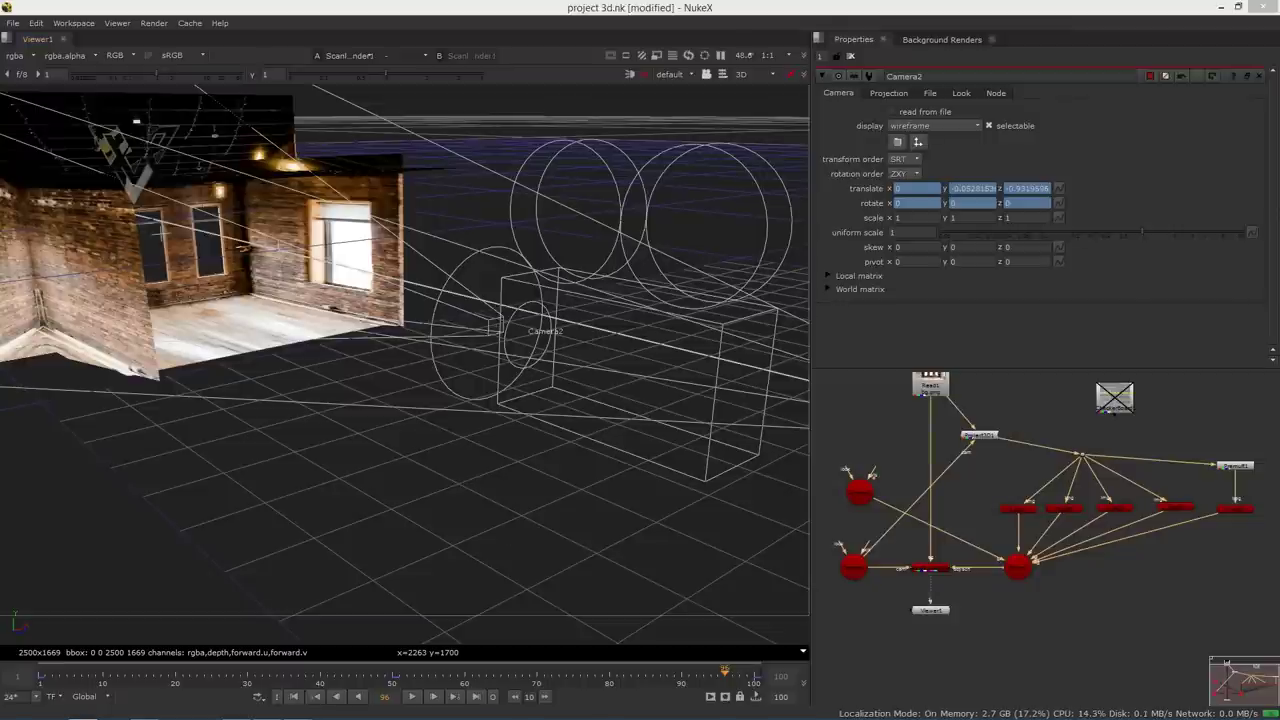
- Import the cha.png image into the node graph as a new Read node
{"action": "left_click_drag", "start_coordinate": [1275, 422], "coordinate": [980, 453]}
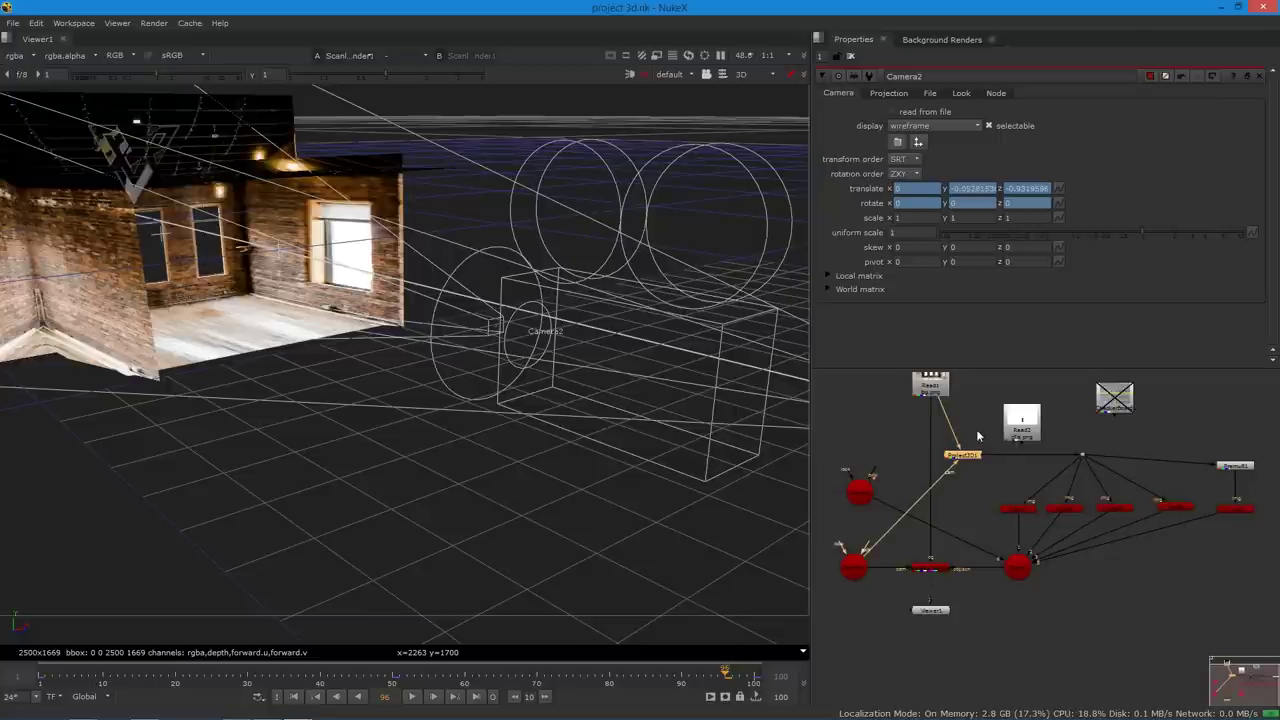
{"action": "scroll", "coordinate": [978, 436], "scroll_direction": "up", "scroll_amount": 3}
{"action": "left_click", "coordinate": [978, 436]}
{"action": "scroll", "coordinate": [960, 415], "scroll_direction": "down", "scroll_amount": 6}
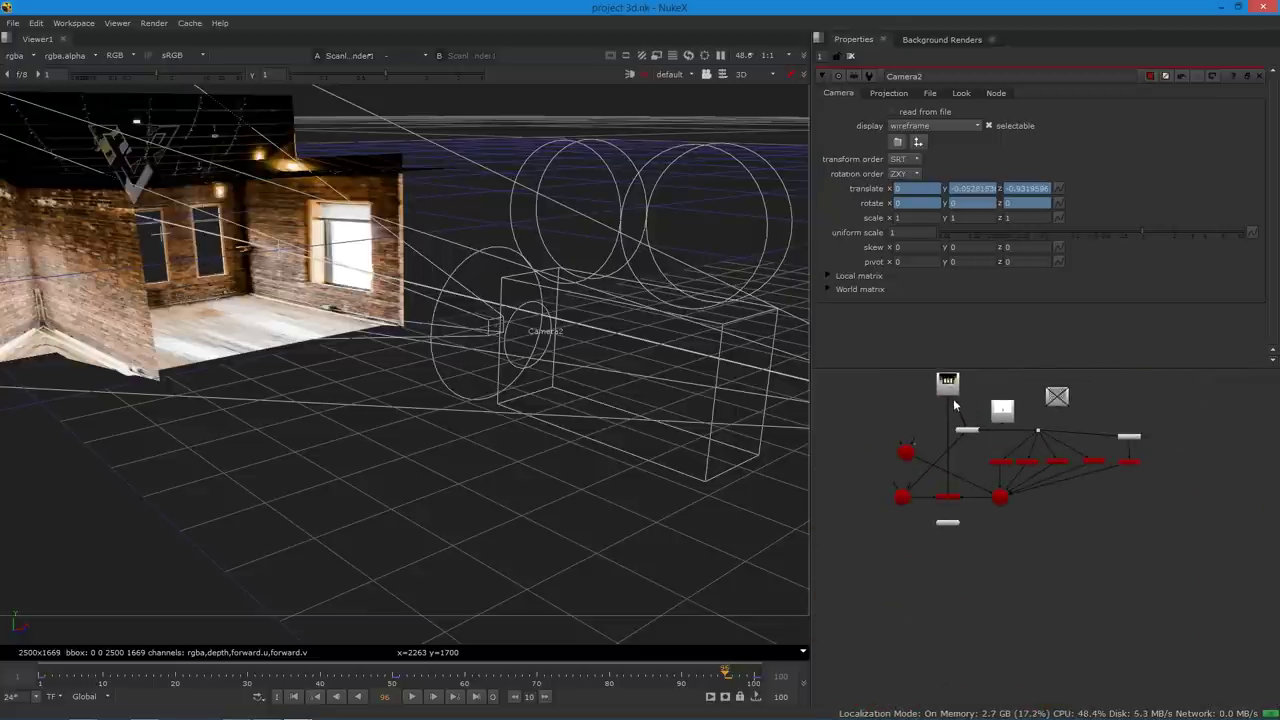
{"action": "scroll", "coordinate": [1008, 410], "scroll_direction": "down", "scroll_amount": 3}
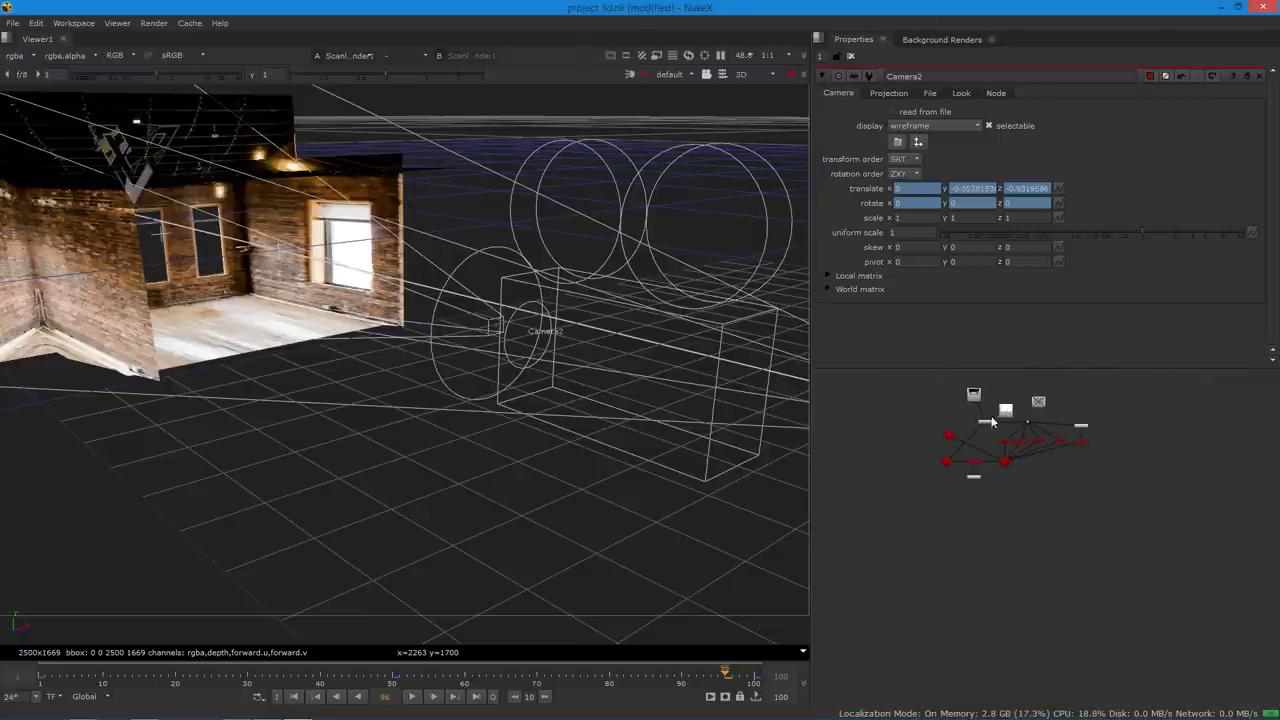
{"action": "scroll", "coordinate": [991, 422], "scroll_direction": "up", "scroll_amount": 3}
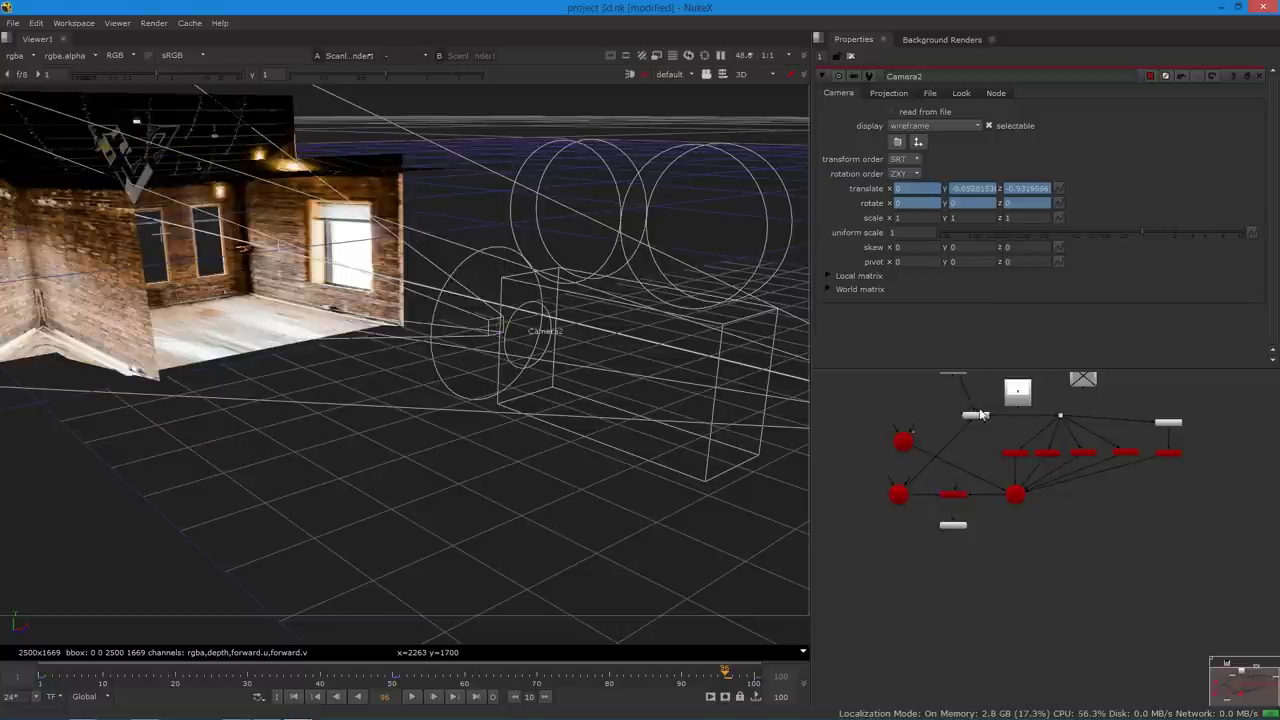
- Rearrange the graph with Project3D1 above the projection camera and Camera2 and the dot spaced clear, and maximise the node graph
{"action": "left_click_drag", "start_coordinate": [931, 413], "coordinate": [899, 406]}
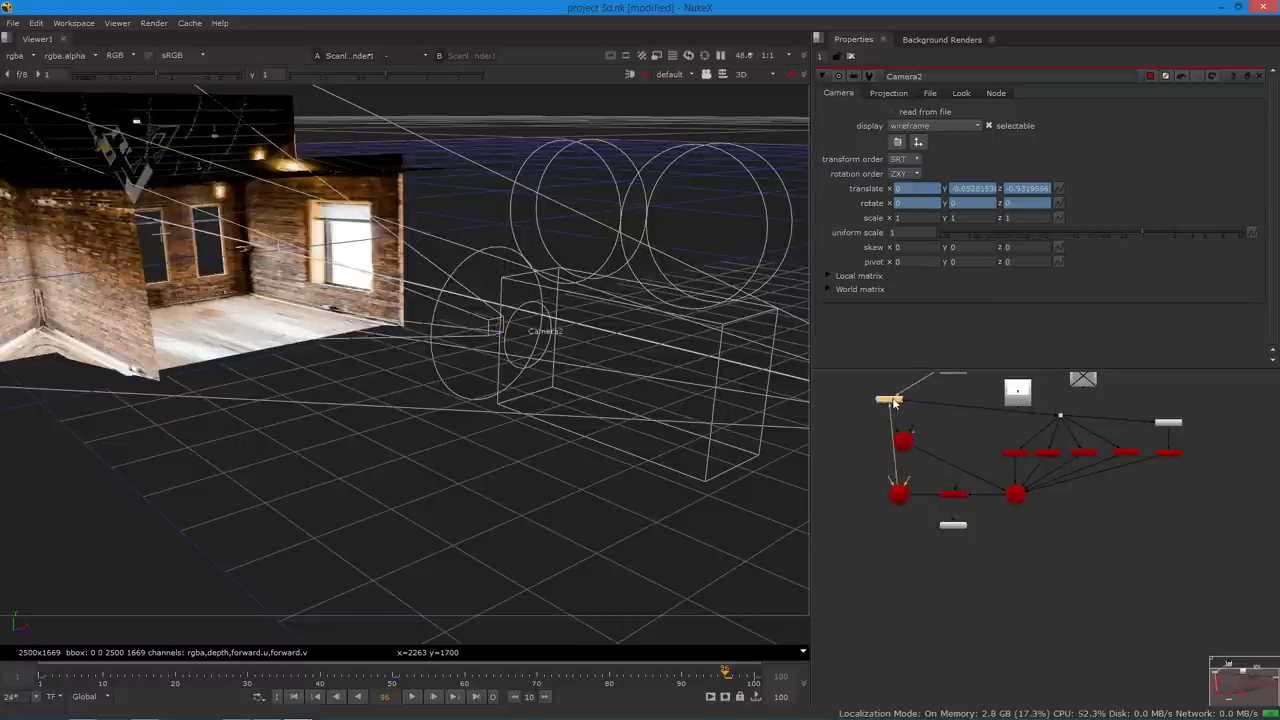
{"action": "scroll", "coordinate": [986, 437], "scroll_direction": "up", "scroll_amount": 1}
{"action": "scroll", "coordinate": [986, 433], "scroll_direction": "up", "scroll_amount": 1}
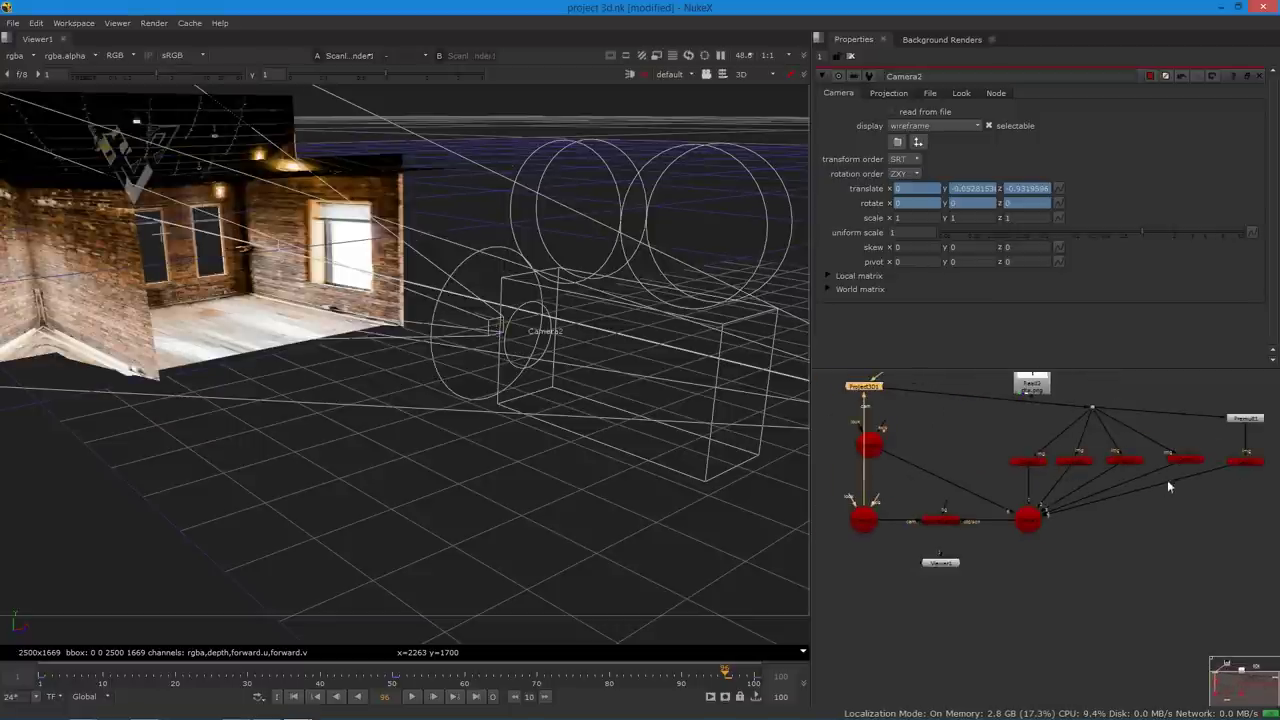
{"action": "left_click_drag", "start_coordinate": [864, 441], "coordinate": [941, 467]}
{"action": "scroll", "coordinate": [1007, 436], "scroll_direction": "up", "scroll_amount": 1}
{"action": "scroll", "coordinate": [1030, 419], "scroll_direction": "down", "scroll_amount": 2}
{"action": "left_click", "coordinate": [1098, 386]}
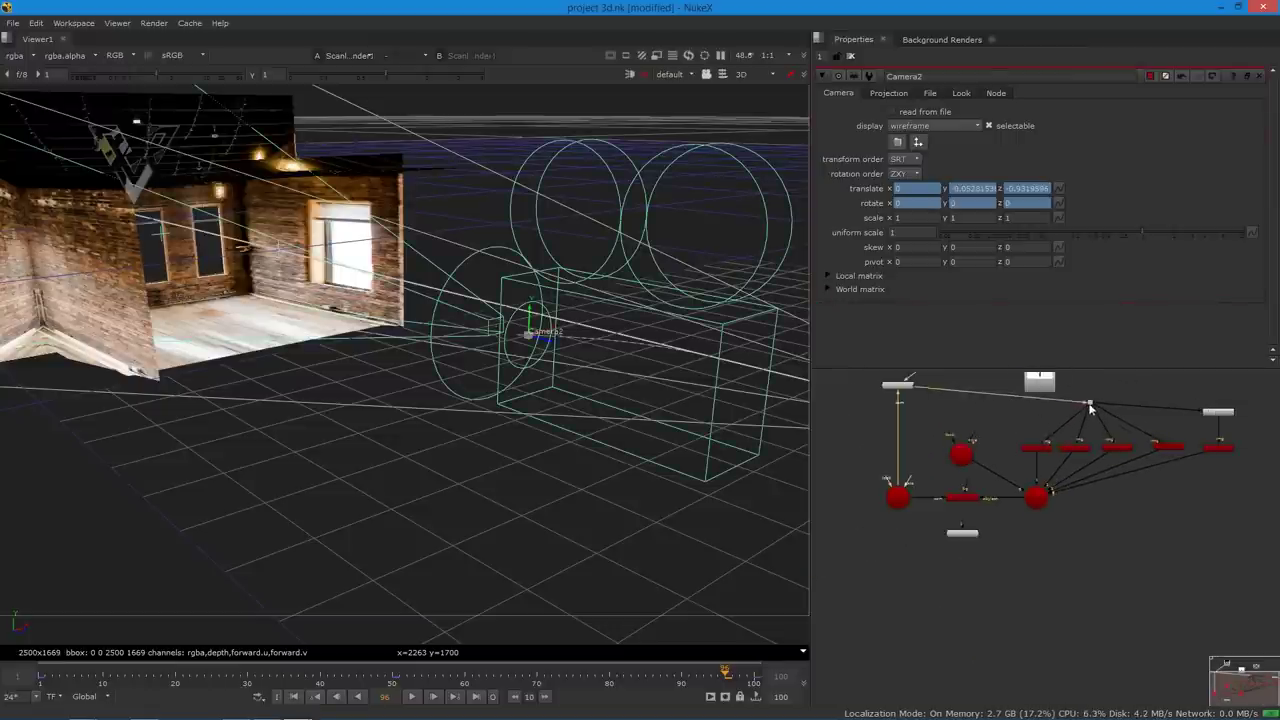
{"action": "left_click_drag", "start_coordinate": [1100, 387], "coordinate": [1112, 388]}
{"action": "scroll", "coordinate": [1065, 400], "scroll_direction": "up", "scroll_amount": 3}
{"action": "right_click", "coordinate": [1065, 398]}
{"action": "left_click", "coordinate": [1039, 402]}
{"action": "key", "text": "space"}
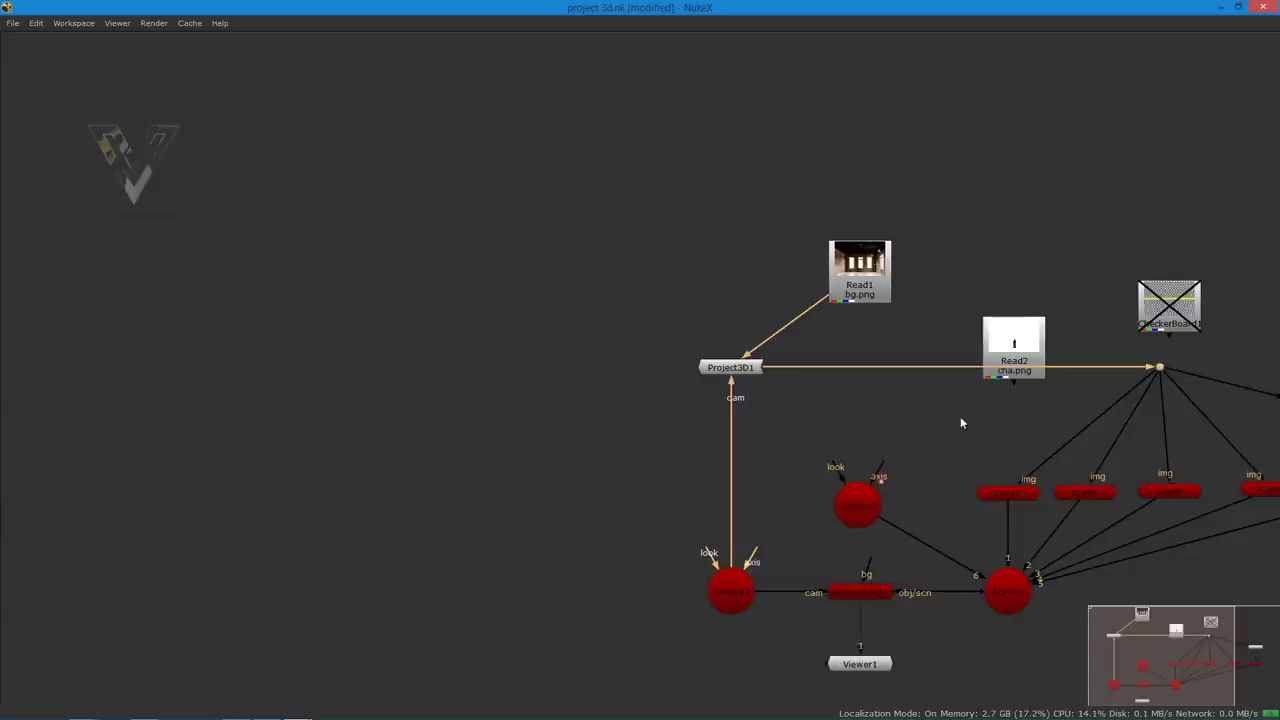
- Move the cha.png Read node clear of the projection connection and delete the unused CheckerBoard node
{"action": "middle_click_drag", "start_coordinate": [1004, 419], "coordinate": [674, 394]}
{"action": "left_click_drag", "start_coordinate": [688, 327], "coordinate": [813, 280]}
{"action": "left_click_drag", "start_coordinate": [926, 250], "coordinate": [960, 258]}
{"action": "left_click_drag", "start_coordinate": [837, 287], "coordinate": [804, 257]}
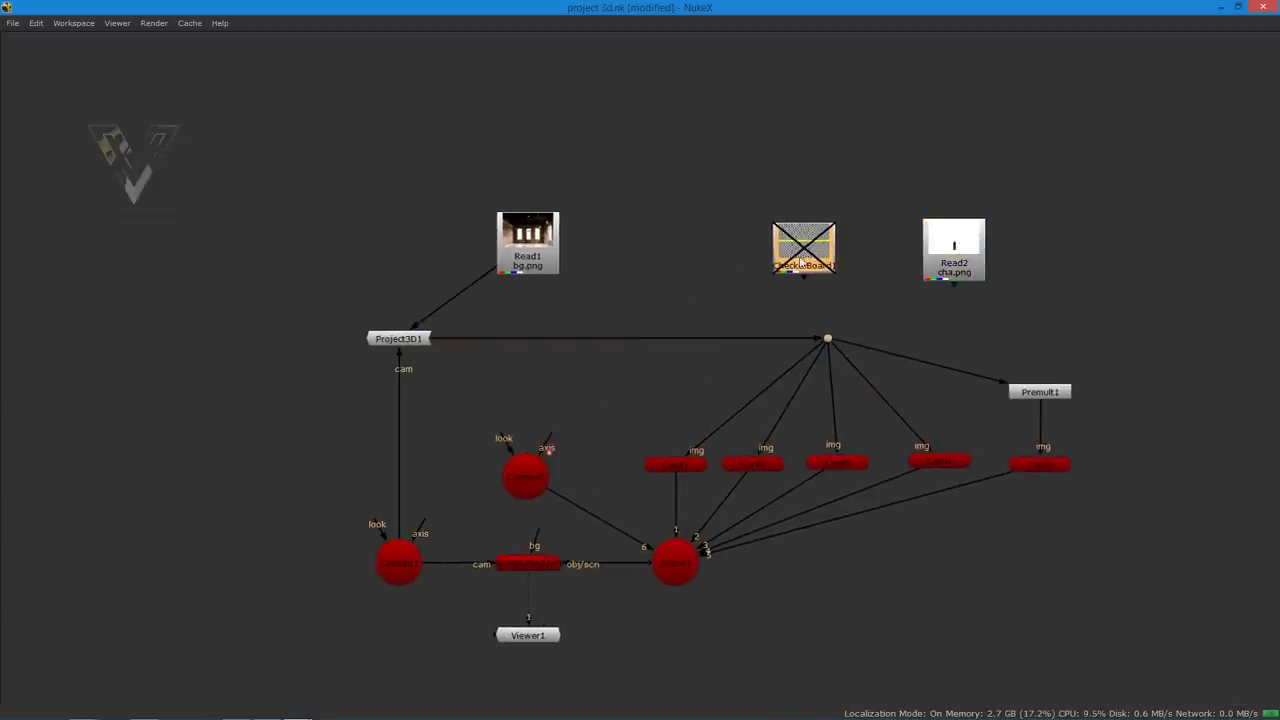
{"action": "key", "text": "Delete"}
- Add a Card node fed by the cha.png Read node, leaving space between the two
{"action": "left_click_drag", "start_coordinate": [930, 226], "coordinate": [929, 220]}
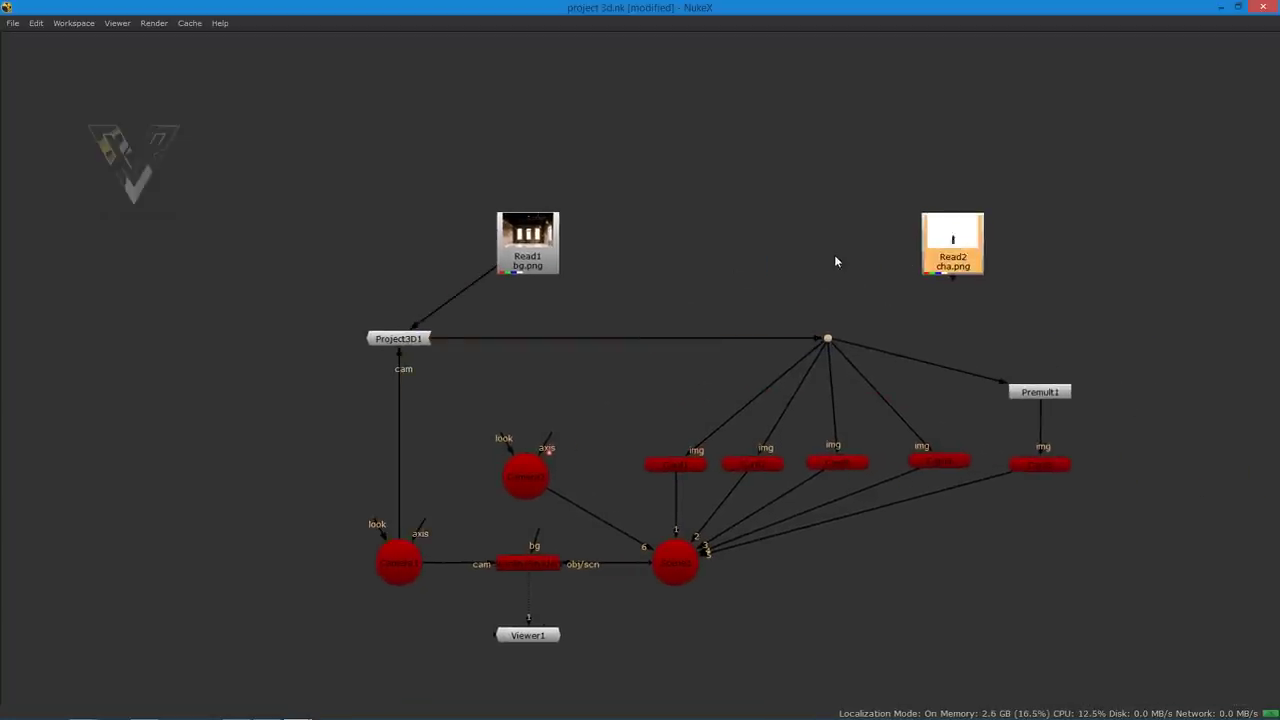
{"action": "key", "text": "Tab"}
{"action": "type", "text": "Card"}
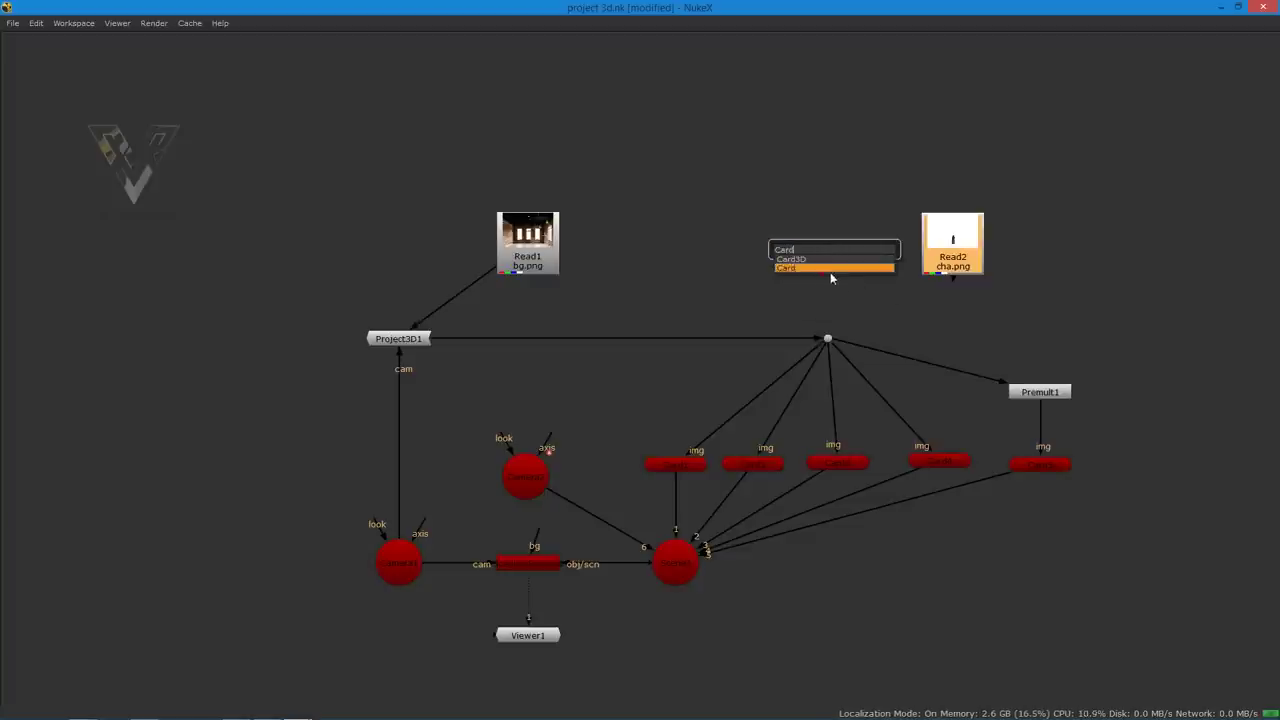
{"action": "key", "text": "Return"}
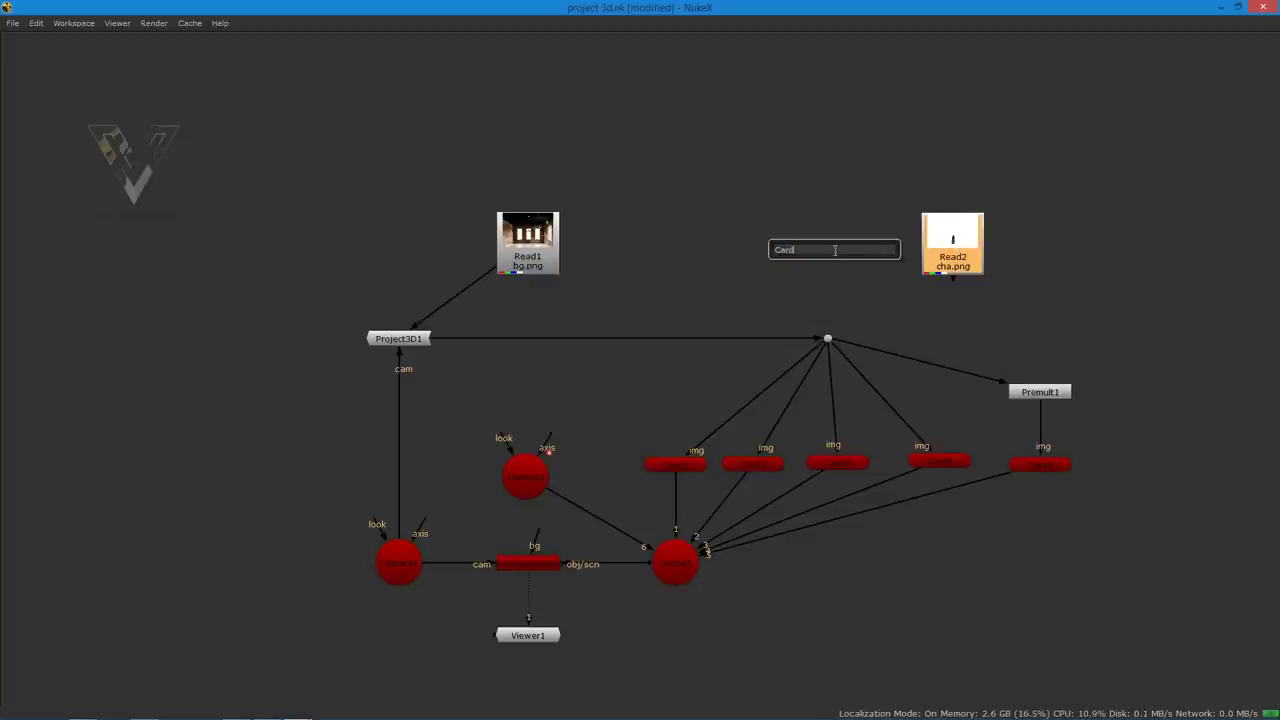
{"action": "left_click", "coordinate": [828, 274]}
{"action": "left_click_drag", "start_coordinate": [952, 241], "coordinate": [952, 188]}
- Insert a Premult node between the cha.png Read node and its card
{"action": "left_click", "coordinate": [957, 287]}
{"action": "key", "text": "Tab"}
{"action": "type", "text": "p"}
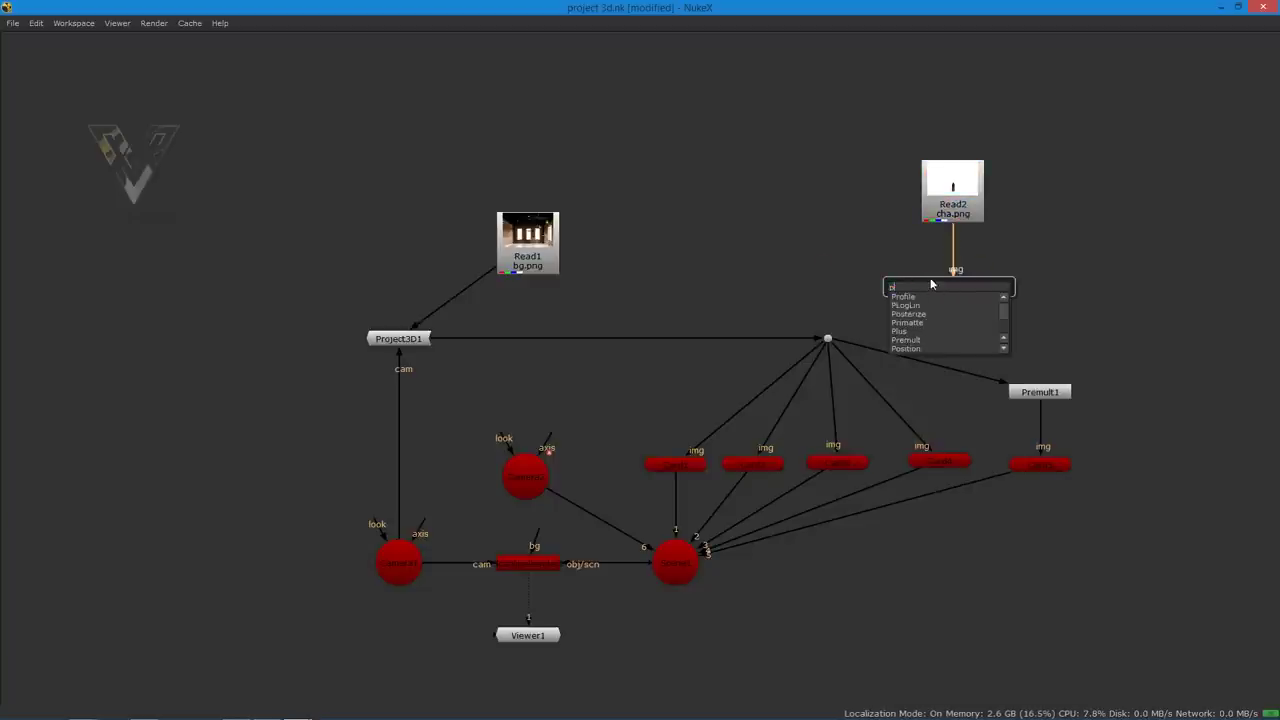
{"action": "type", "text": "re"}
{"action": "key", "text": "Return"}
{"action": "mouse_move", "coordinate": [955, 290]}
{"action": "left_mouse_down"}
{"action": "mouse_move", "coordinate": [962, 318]}
{"action": "mouse_move", "coordinate": [957, 257]}
{"action": "mouse_move", "coordinate": [930, 238]}
{"action": "mouse_move", "coordinate": [959, 306]}
{"action": "left_mouse_up"}
{"action": "left_click_drag", "start_coordinate": [962, 208], "coordinate": [957, 204]}
- Connect the new card to the Scene, line up its node chain beside the other cards, and restore the viewer layout
{"action": "left_click_drag", "start_coordinate": [980, 355], "coordinate": [686, 556]}
{"action": "left_click_drag", "start_coordinate": [965, 303], "coordinate": [1175, 467]}
{"action": "left_click_drag", "start_coordinate": [963, 257], "coordinate": [1165, 397]}
{"action": "left_click_drag", "start_coordinate": [956, 202], "coordinate": [1156, 302]}
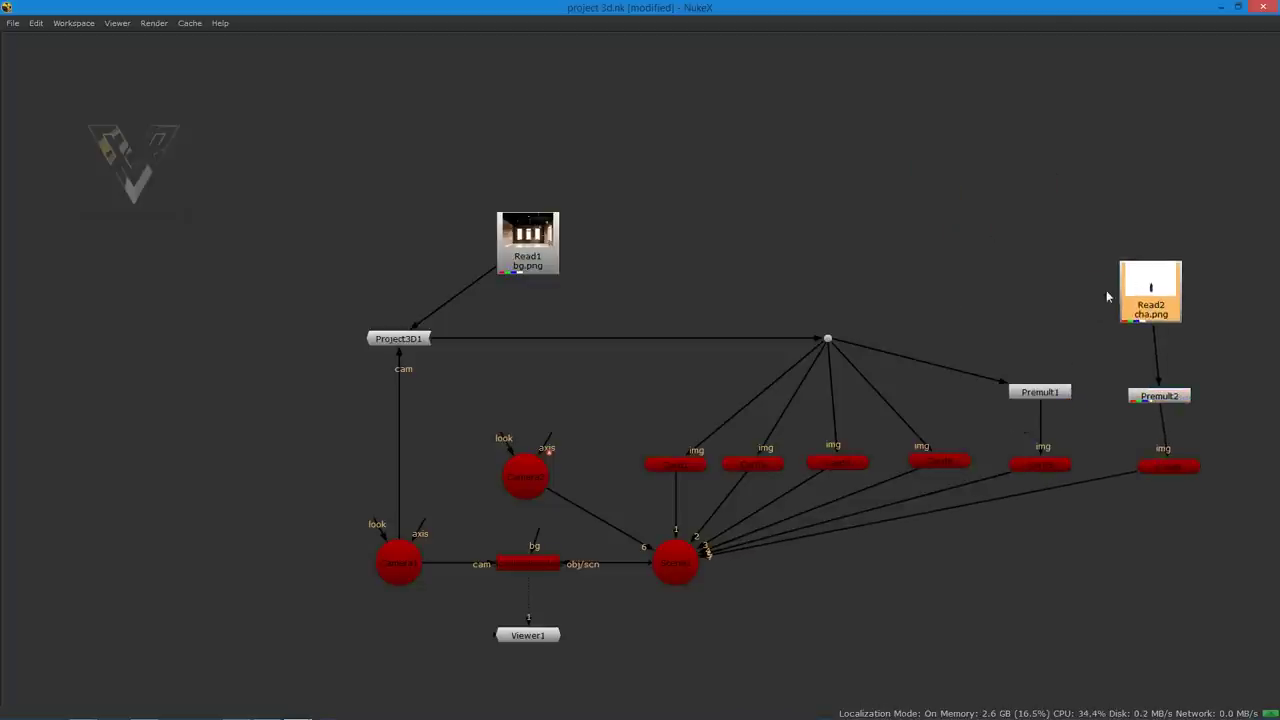
{"action": "key", "text": "space"}
{"action": "scroll", "coordinate": [553, 366], "scroll_direction": "down", "scroll_amount": 5}
{"action": "scroll", "coordinate": [640, 395], "scroll_direction": "up", "scroll_amount": 3}
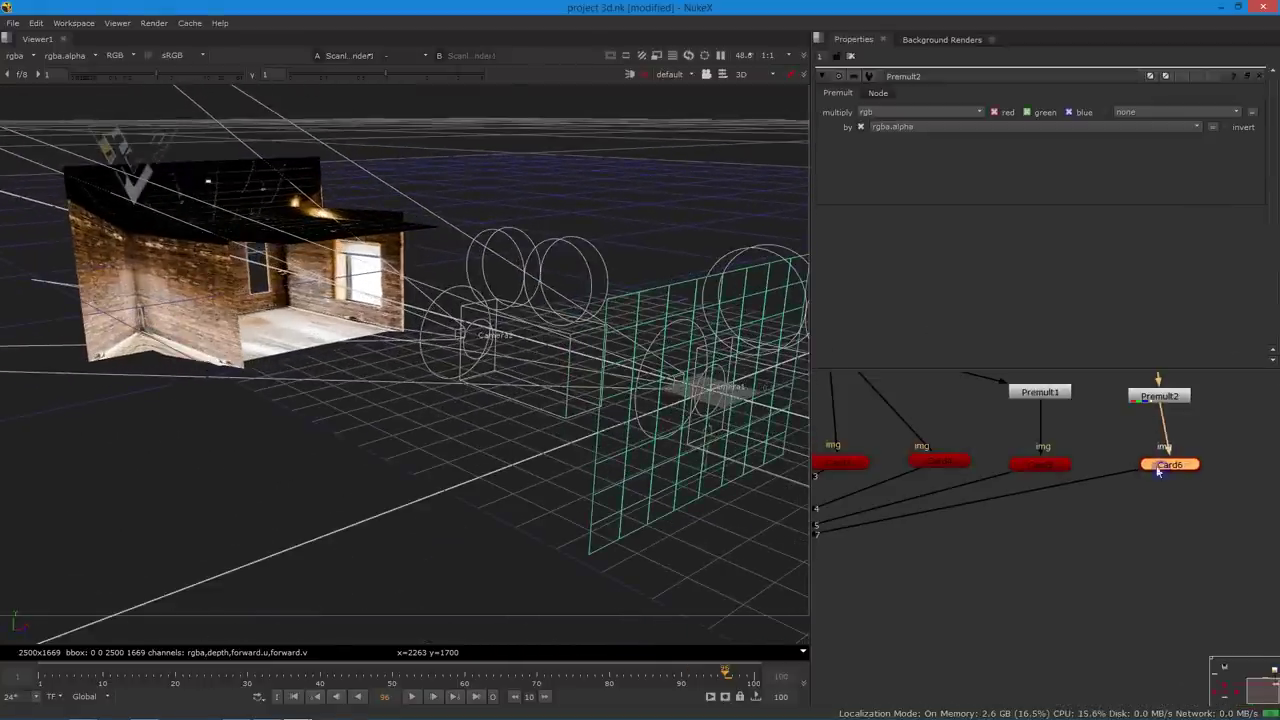
- Line up the cha.png Read node, its Premult node and its card in a straight vertical chain
{"action": "scroll", "coordinate": [1122, 413], "scroll_direction": "down", "scroll_amount": 3}
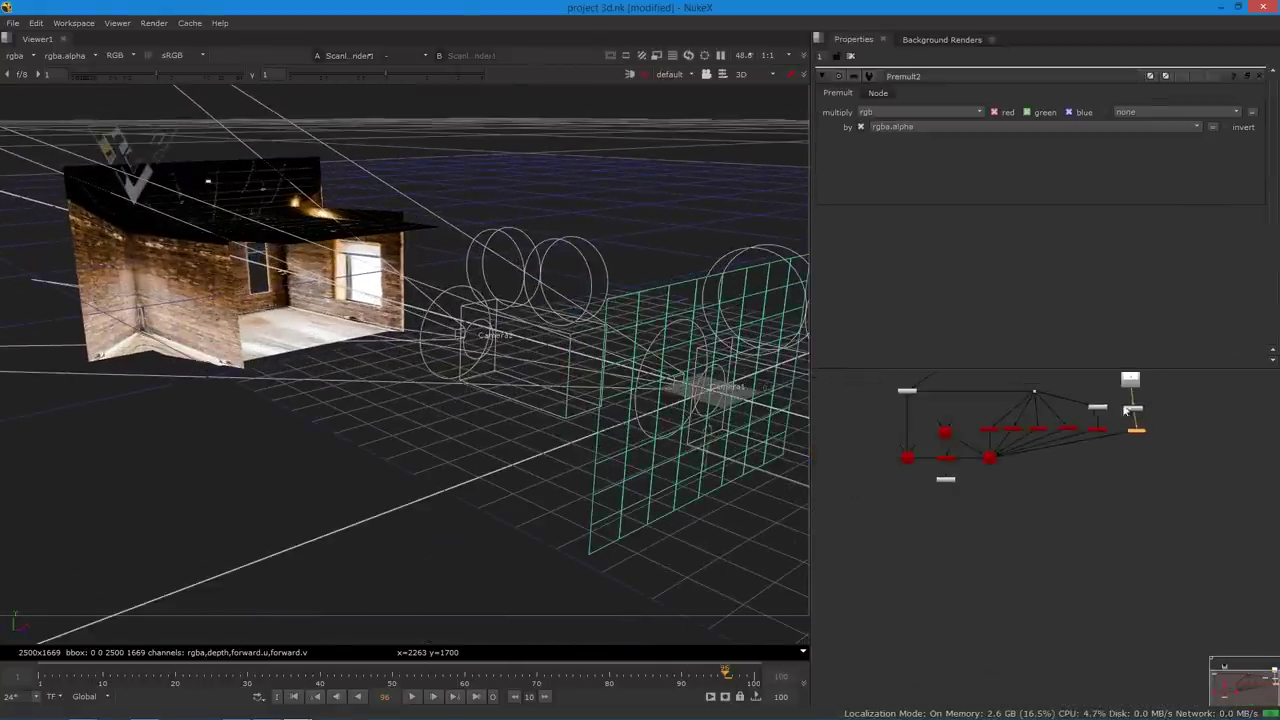
{"action": "right_click", "coordinate": [1077, 430]}
{"action": "left_click", "coordinate": [1082, 394]}
{"action": "scroll", "coordinate": [1093, 398], "scroll_direction": "down", "scroll_amount": 2}
{"action": "scroll", "coordinate": [1093, 403], "scroll_direction": "up", "scroll_amount": 3}
{"action": "left_click", "coordinate": [1155, 404]}
{"action": "scroll", "coordinate": [1119, 398], "scroll_direction": "down", "scroll_amount": 5}
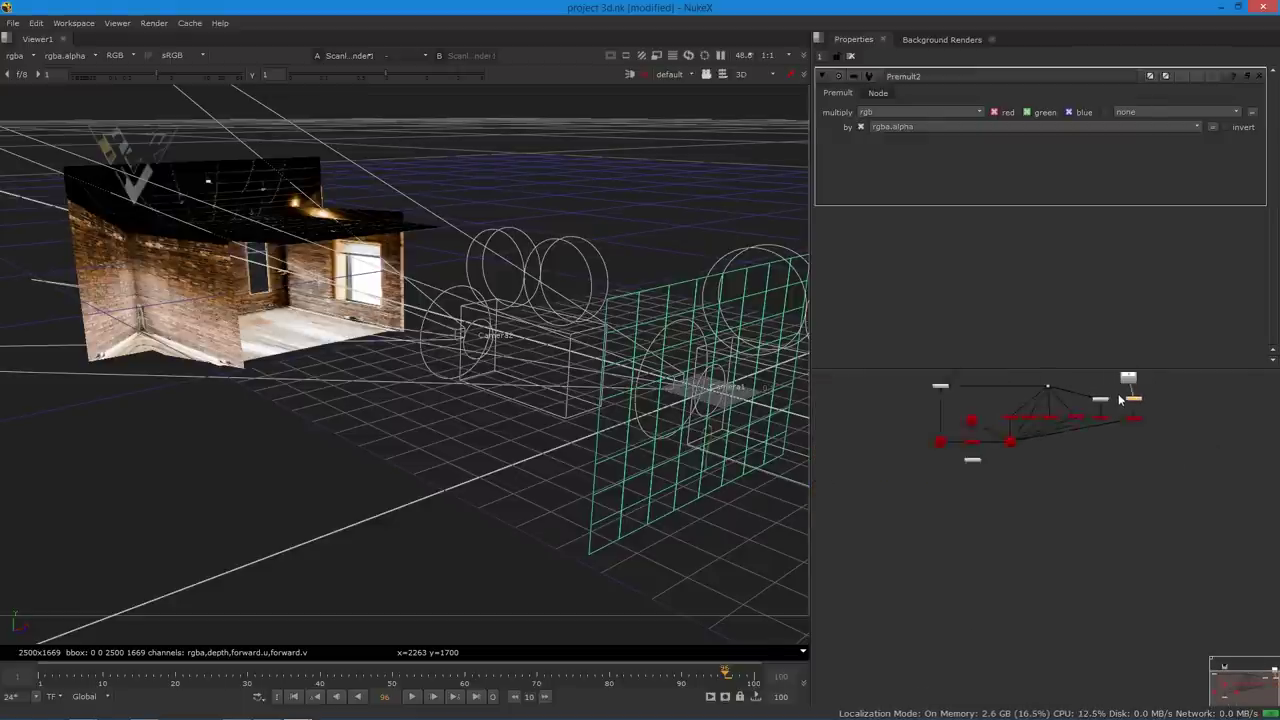
{"action": "middle_click_drag", "start_coordinate": [1112, 414], "coordinate": [1087, 484]}
{"action": "scroll", "coordinate": [1100, 450], "scroll_direction": "up", "scroll_amount": 3}
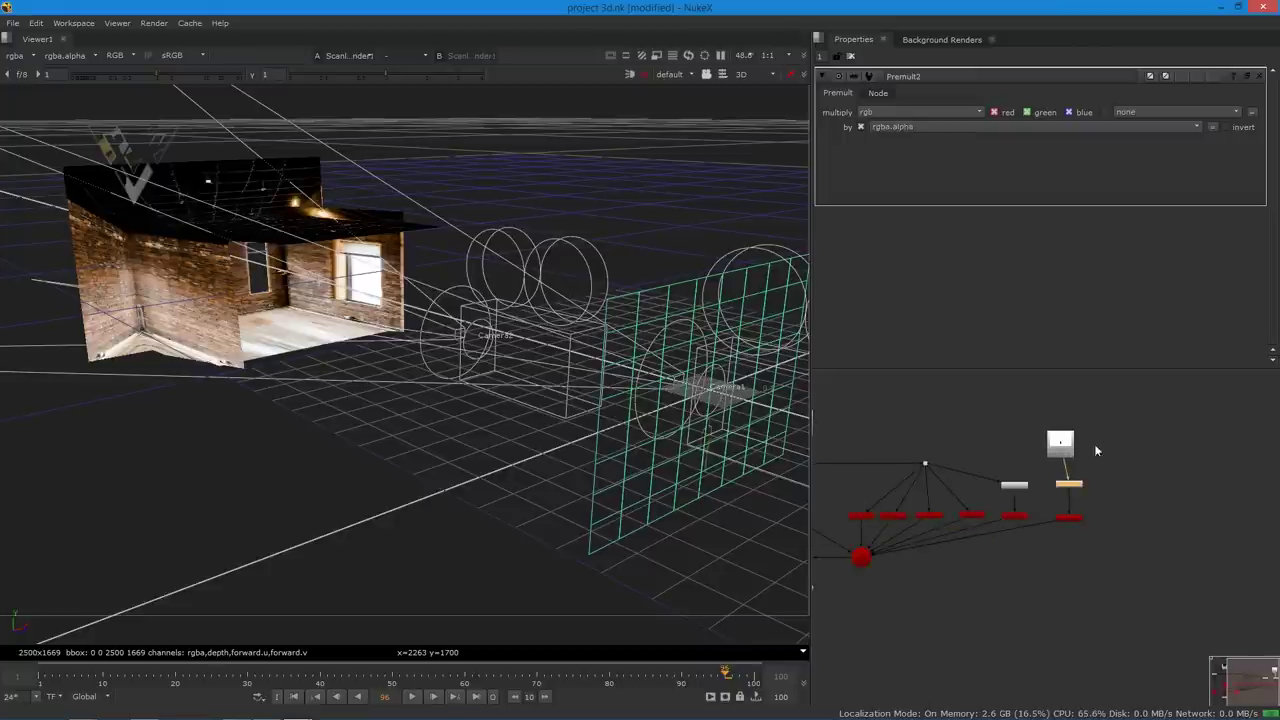
{"action": "scroll", "coordinate": [1086, 449], "scroll_direction": "up", "scroll_amount": 3}
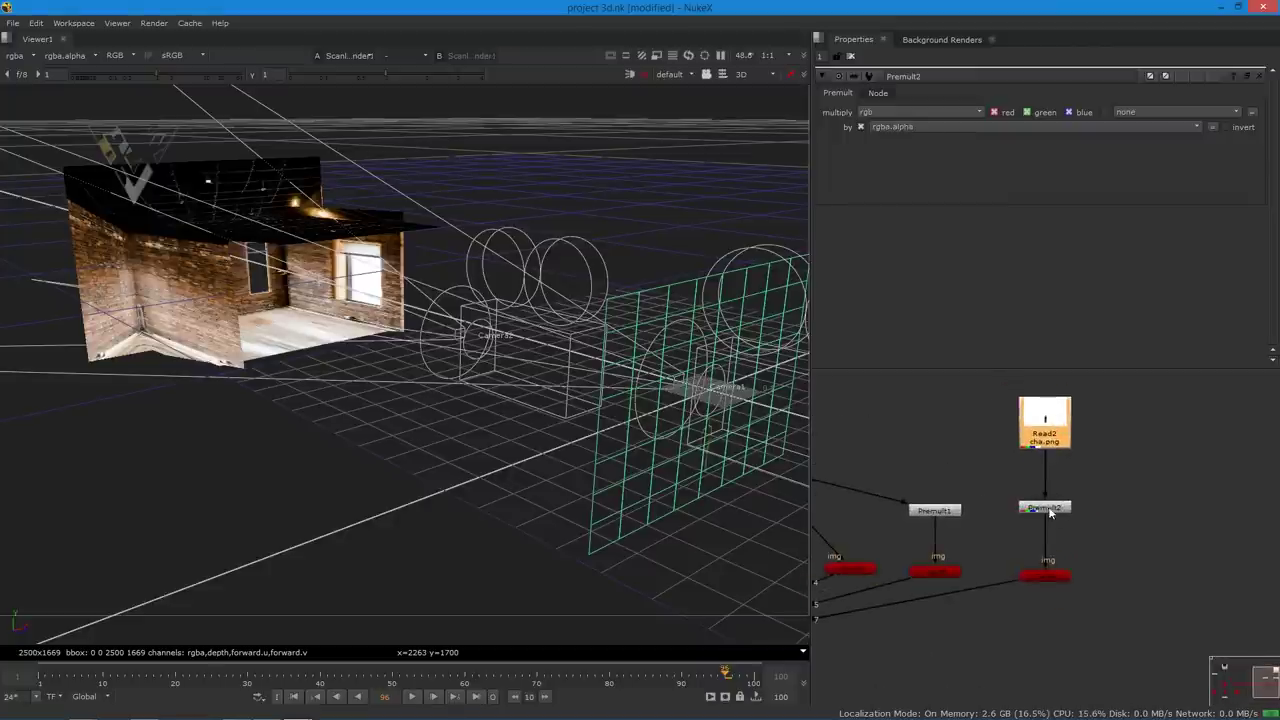
- Move the cha.png card back into the room to about z -2.43, and looking through Camera2 lower it to y -0.111
{"action": "double_click", "coordinate": [1040, 576]}
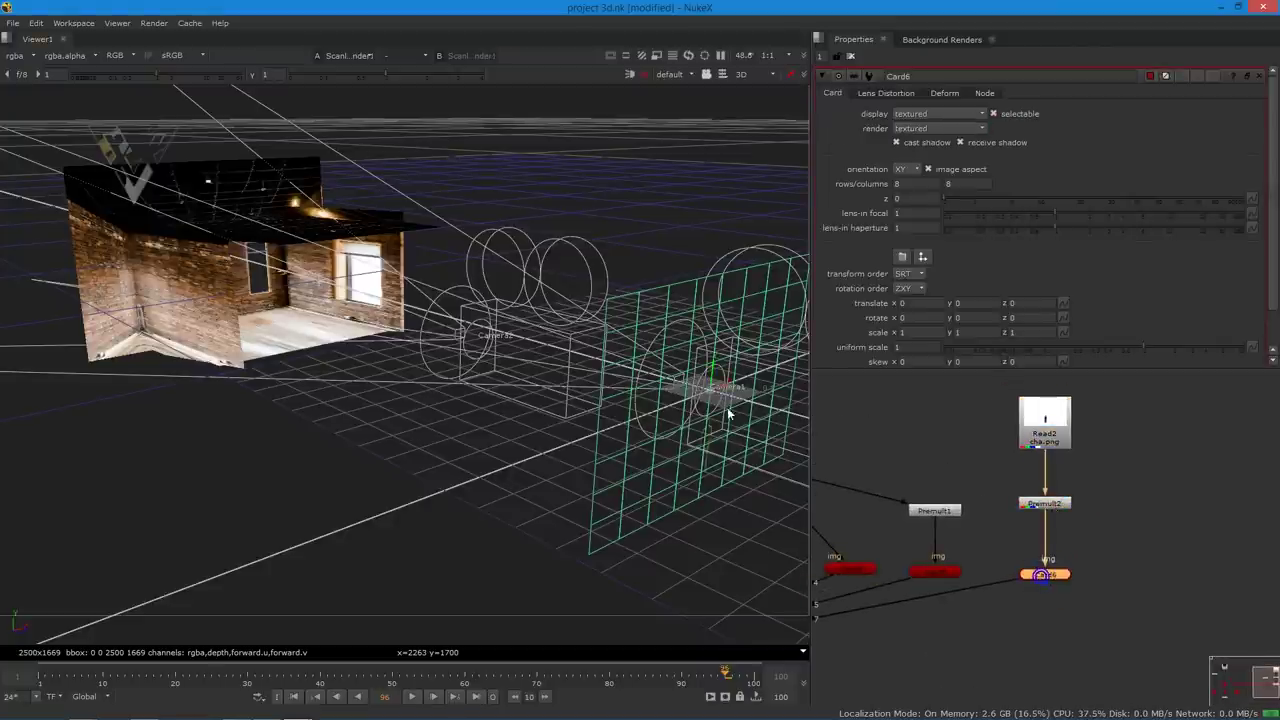
{"action": "left_click_drag", "start_coordinate": [680, 378], "coordinate": [344, 258]}
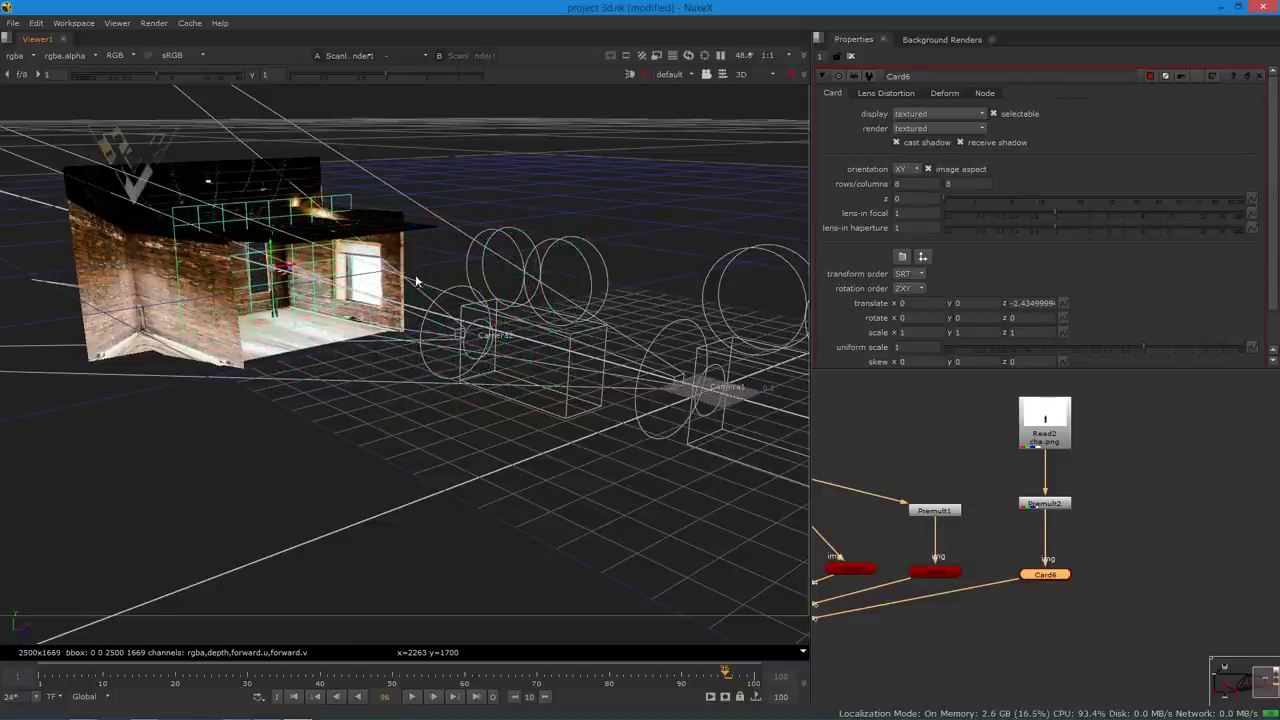
{"action": "left_click", "coordinate": [672, 74]}
{"action": "left_click", "coordinate": [680, 110]}
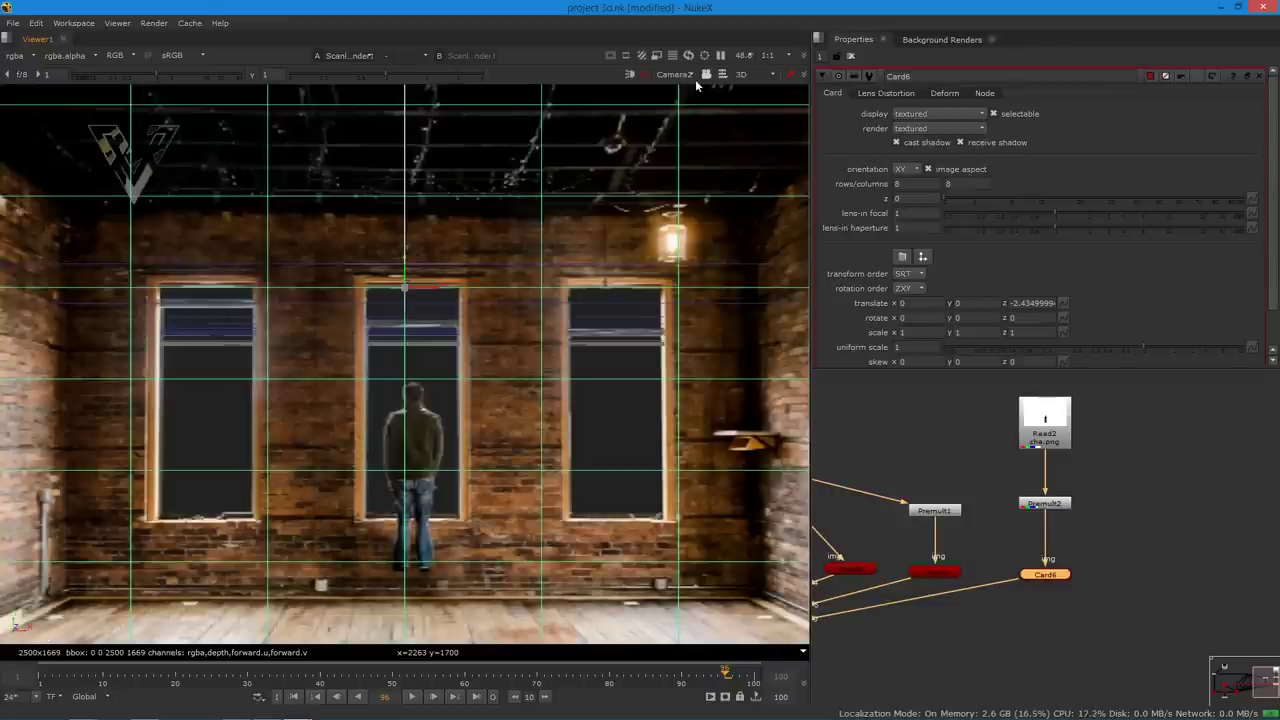
{"action": "left_click", "coordinate": [706, 75]}
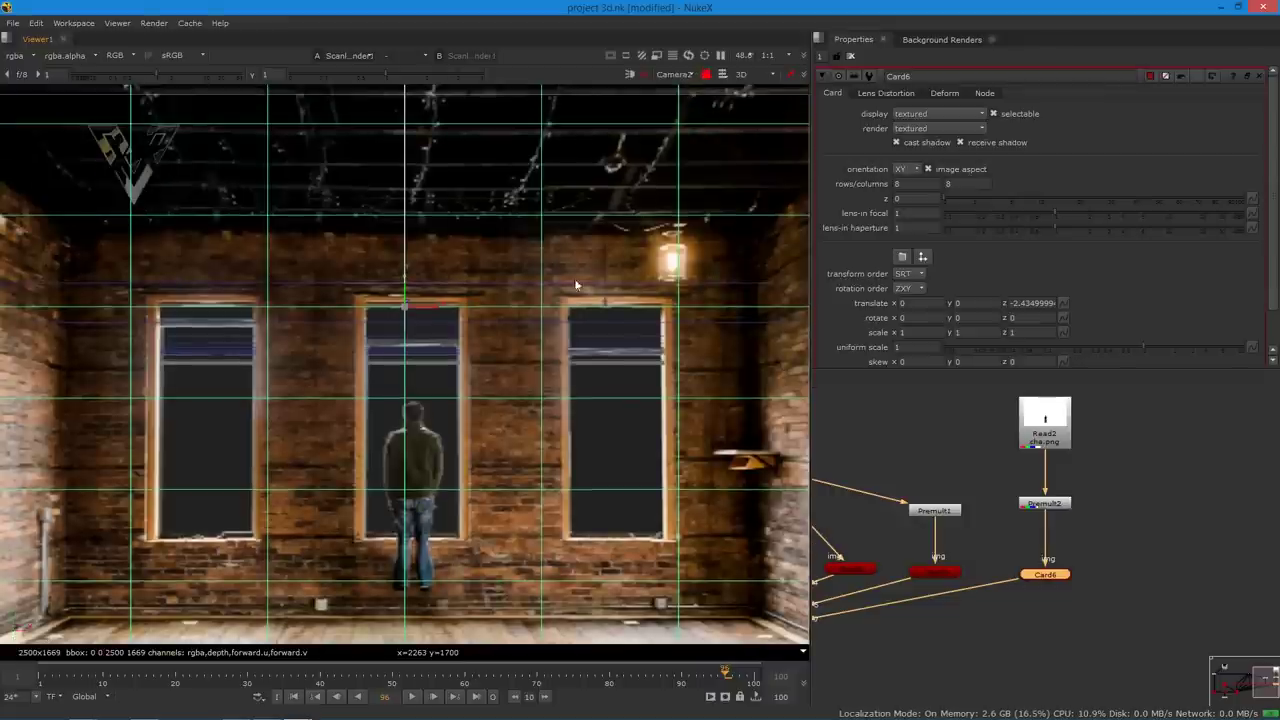
{"action": "left_click", "coordinate": [1041, 574]}
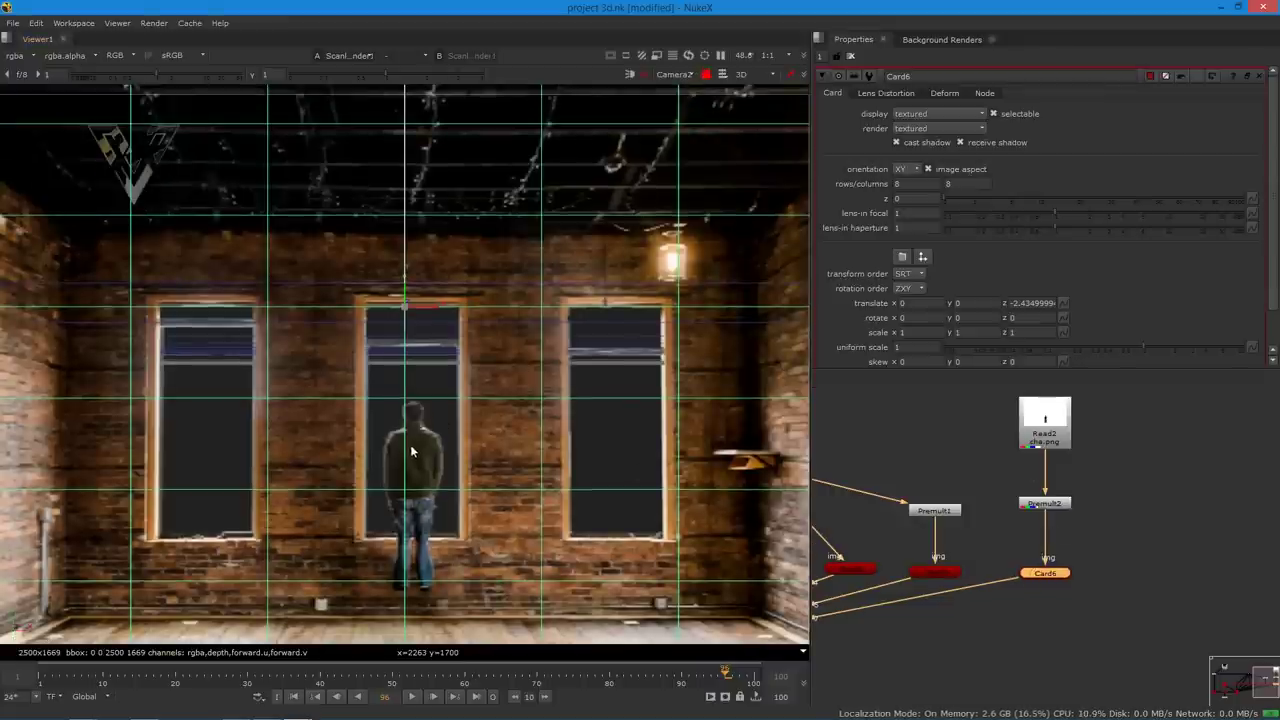
{"action": "scroll", "coordinate": [428, 440], "scroll_direction": "down", "scroll_amount": 2}
{"action": "left_click_drag", "start_coordinate": [405, 305], "coordinate": [409, 383]}
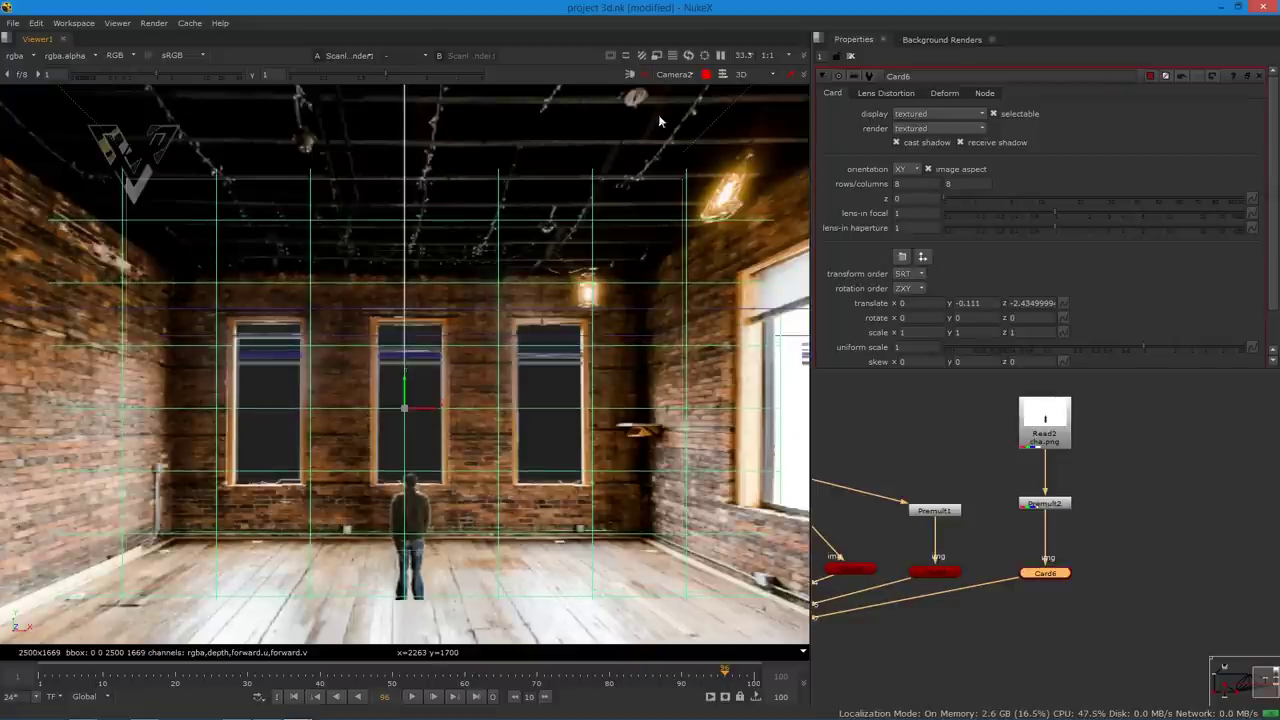
- From the default perspective, push the cha.png card deeper into the room to about z -2.89
{"action": "left_click", "coordinate": [680, 76]}
{"action": "left_click", "coordinate": [692, 125]}
{"action": "scroll", "coordinate": [354, 363], "scroll_direction": "up", "scroll_amount": 4}
{"action": "middle_click_drag", "start_coordinate": [354, 363], "coordinate": [390, 389]}
{"action": "scroll", "coordinate": [331, 400], "scroll_direction": "up", "scroll_amount": 3}
{"action": "scroll", "coordinate": [388, 389], "scroll_direction": "up", "scroll_amount": 10}
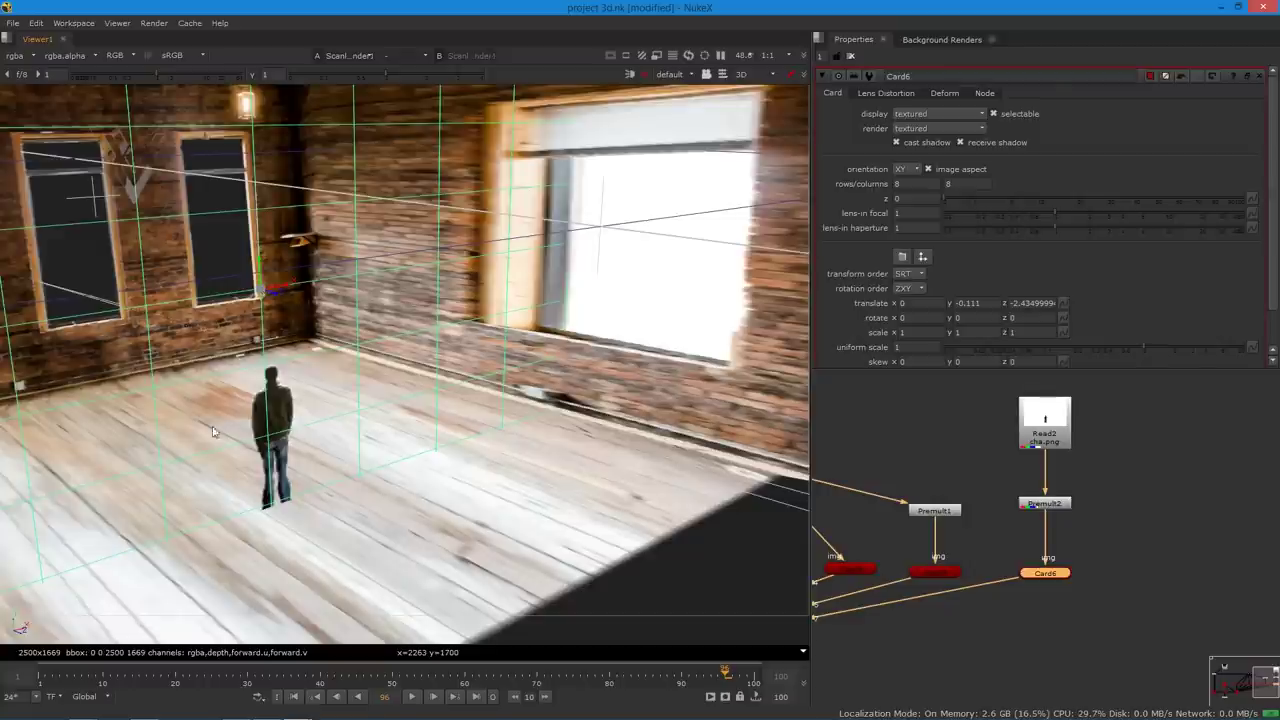
{"action": "left_click_drag", "start_coordinate": [276, 300], "coordinate": [232, 272]}
{"action": "middle_click_drag", "start_coordinate": [398, 316], "coordinate": [428, 326]}
{"action": "right_click_drag", "start_coordinate": [430, 326], "coordinate": [544, 352], "text": "alt"}
{"action": "middle_click_drag", "start_coordinate": [544, 352], "coordinate": [402, 356]}
{"action": "left_click_drag", "start_coordinate": [464, 343], "coordinate": [362, 280]}
{"action": "middle_click_drag", "start_coordinate": [511, 355], "coordinate": [377, 312]}
- Looking through Camera2, set the card's uniform scale to 1.45 and raise it to y -0.022 so the figure stands on the floor
{"action": "left_click", "coordinate": [666, 74]}
{"action": "left_click", "coordinate": [682, 114]}
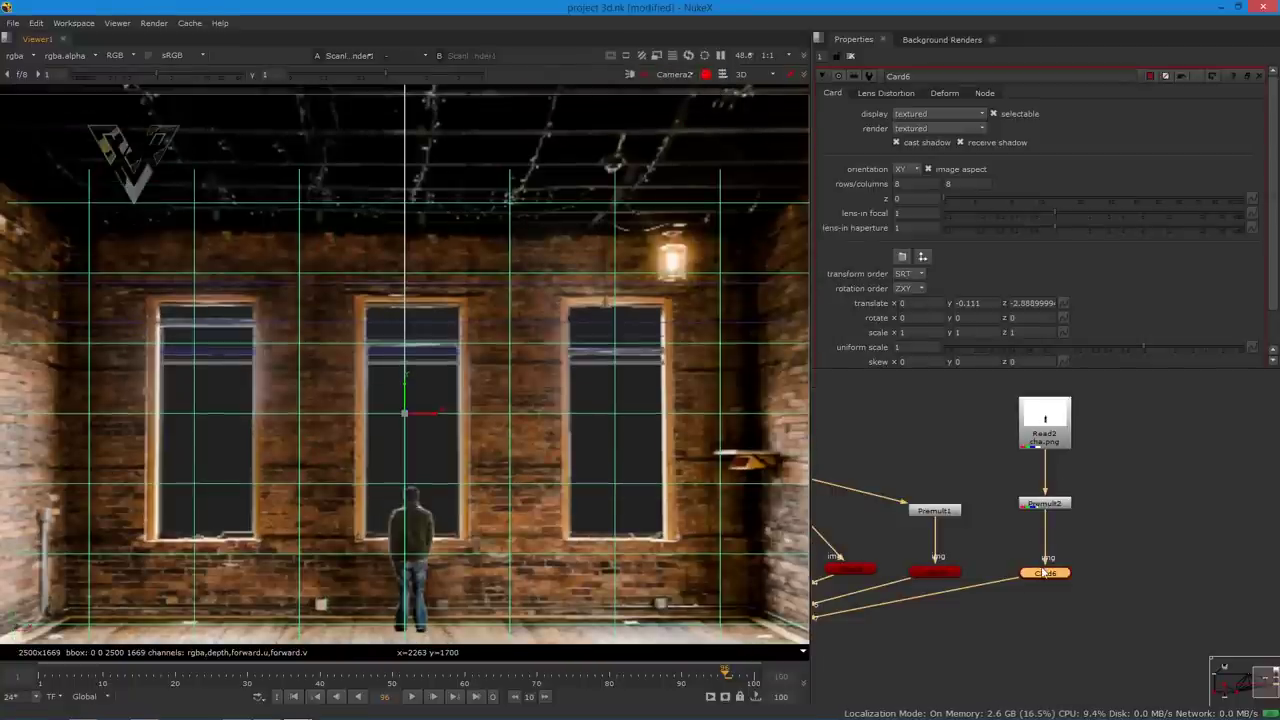
{"action": "left_click_drag", "start_coordinate": [1143, 350], "coordinate": [1158, 346]}
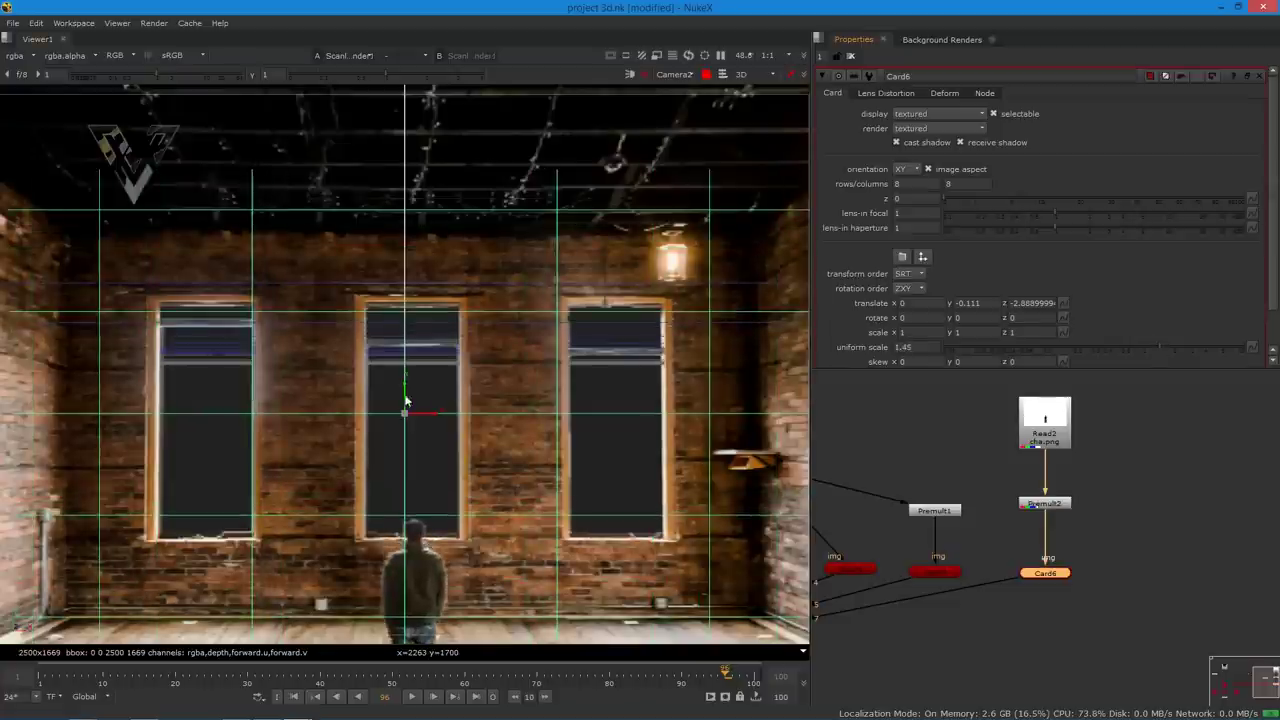
{"action": "left_click_drag", "start_coordinate": [407, 396], "coordinate": [408, 334]}
{"action": "scroll", "coordinate": [449, 368], "scroll_direction": "down", "scroll_amount": 2}
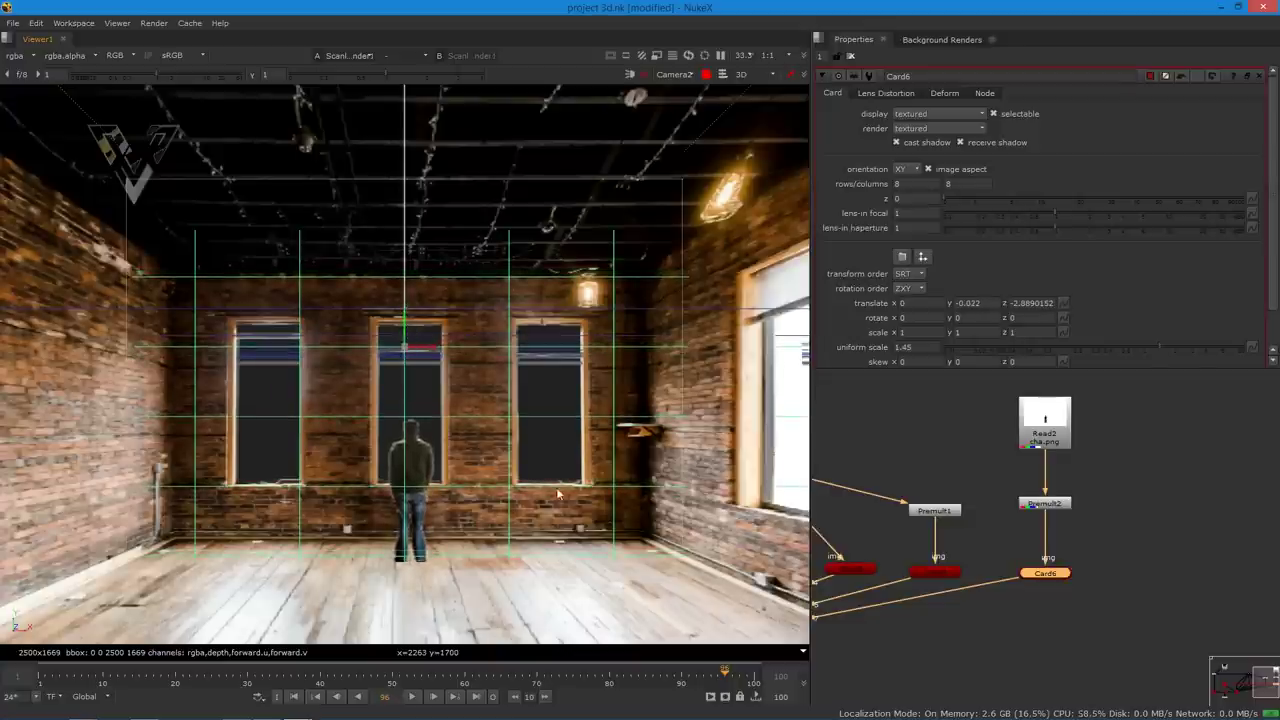
- Scrub the animation through Camera2 and play the 2D render to check the figure's placement
{"action": "left_click_drag", "start_coordinate": [525, 684], "coordinate": [434, 690]}
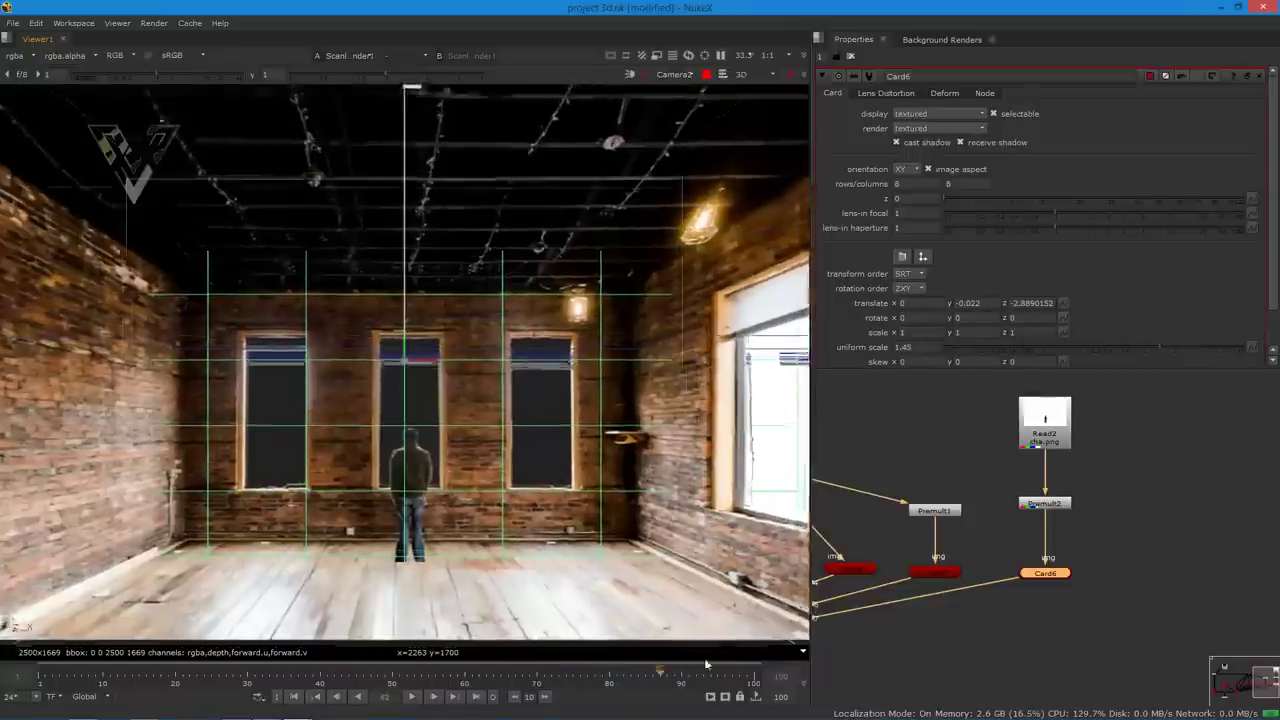
{"action": "left_click_drag", "start_coordinate": [706, 664], "coordinate": [365, 656]}
{"action": "left_click", "coordinate": [364, 670]}
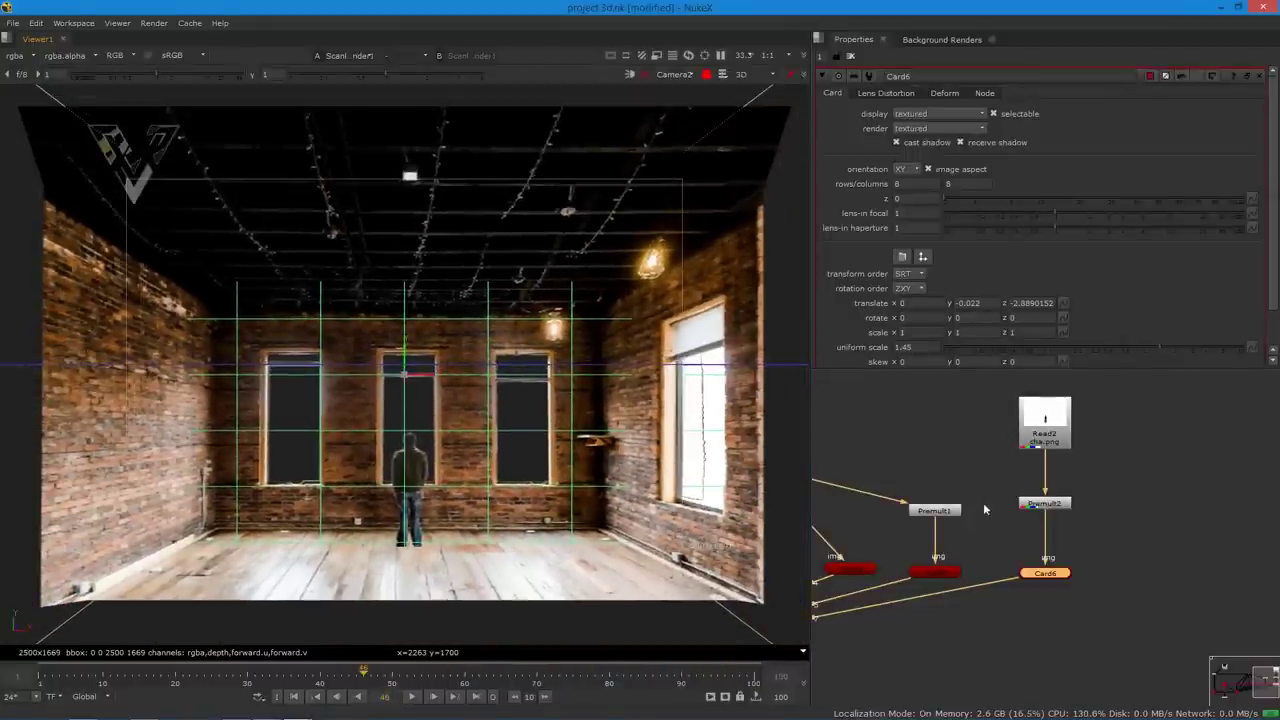
{"action": "left_click", "coordinate": [990, 456]}
{"action": "left_click", "coordinate": [741, 74]}
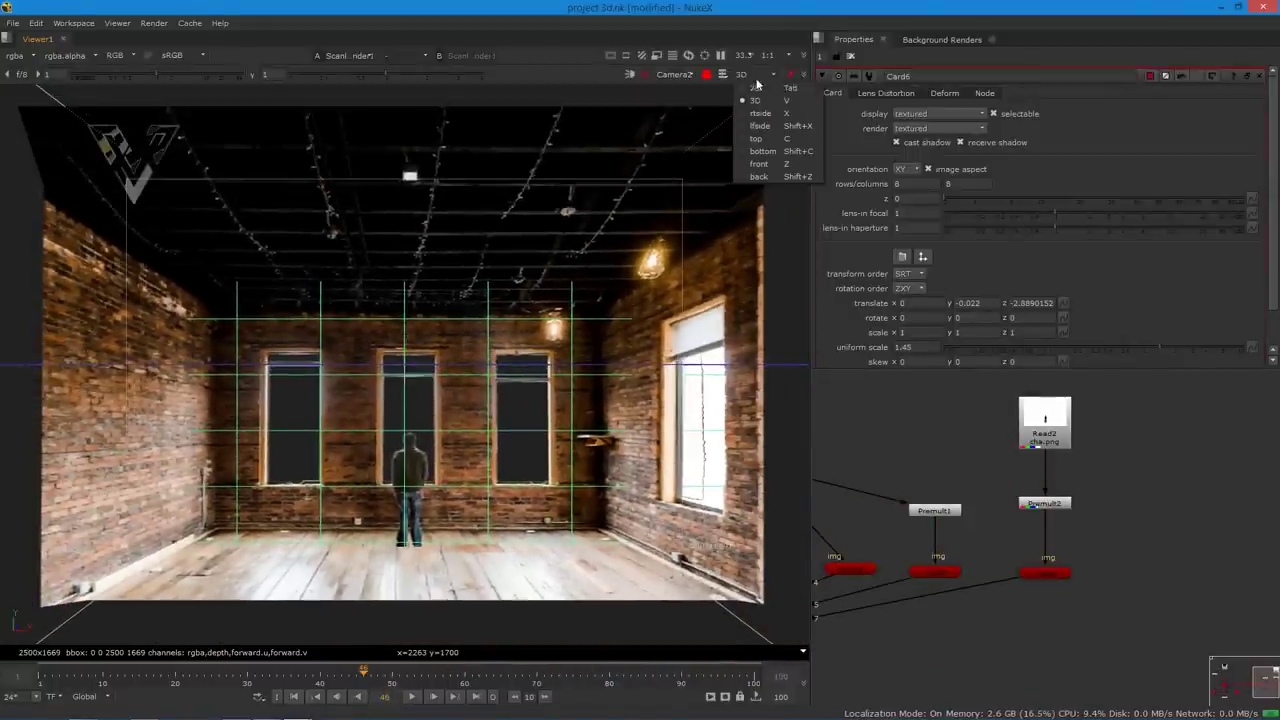
{"action": "left_click", "coordinate": [750, 83]}
{"action": "left_click", "coordinate": [412, 697]}
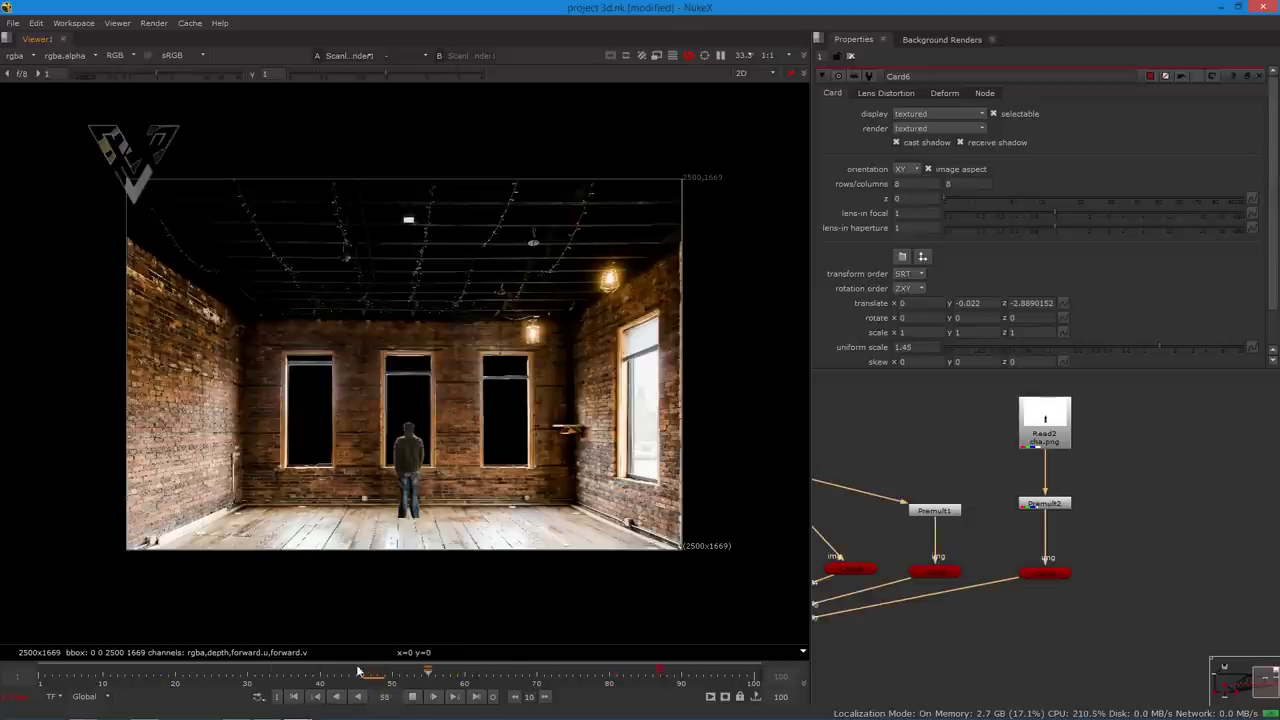
- Examine the room, figure card and cameras from the default 3D perspective, along with the full node graph
{"action": "left_click", "coordinate": [741, 74]}
{"action": "left_click", "coordinate": [750, 97]}
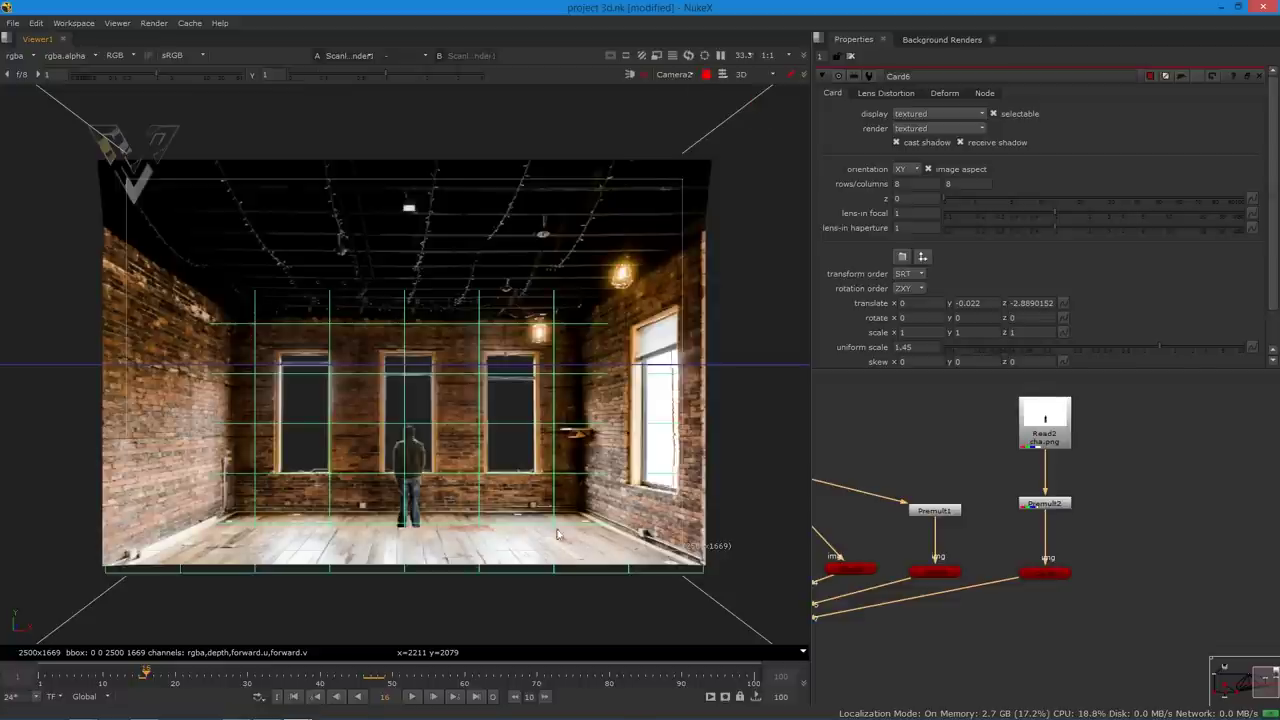
{"action": "left_click", "coordinate": [672, 74]}
{"action": "left_click", "coordinate": [686, 89]}
{"action": "scroll", "coordinate": [655, 169], "scroll_direction": "up", "scroll_amount": 2}
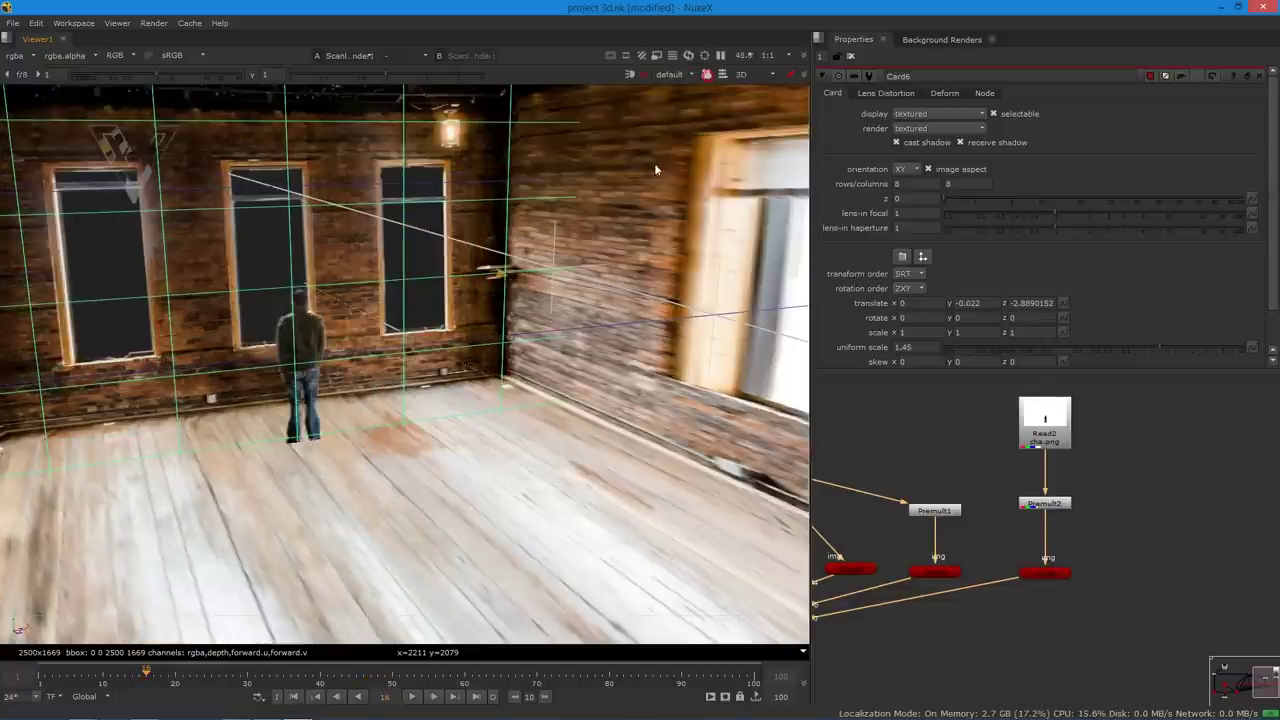
{"action": "scroll", "coordinate": [418, 425], "scroll_direction": "down", "scroll_amount": 10}
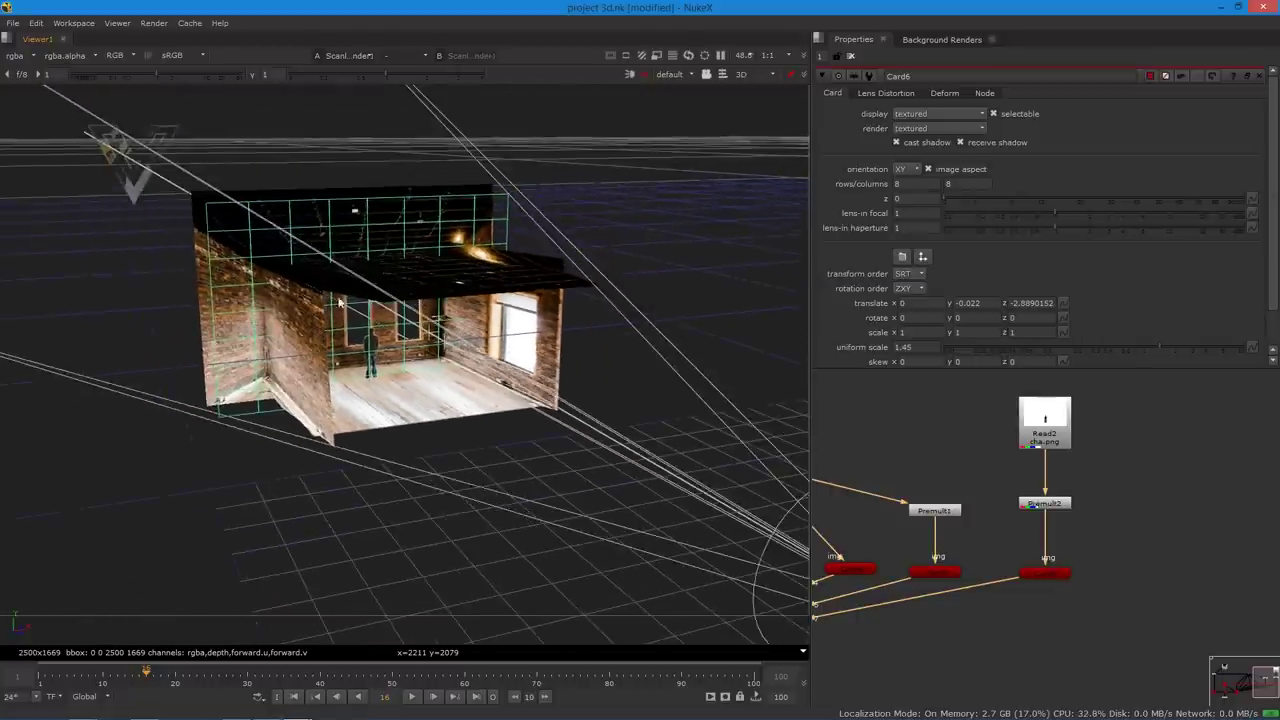
{"action": "scroll", "coordinate": [338, 400], "scroll_direction": "down", "scroll_amount": 4}
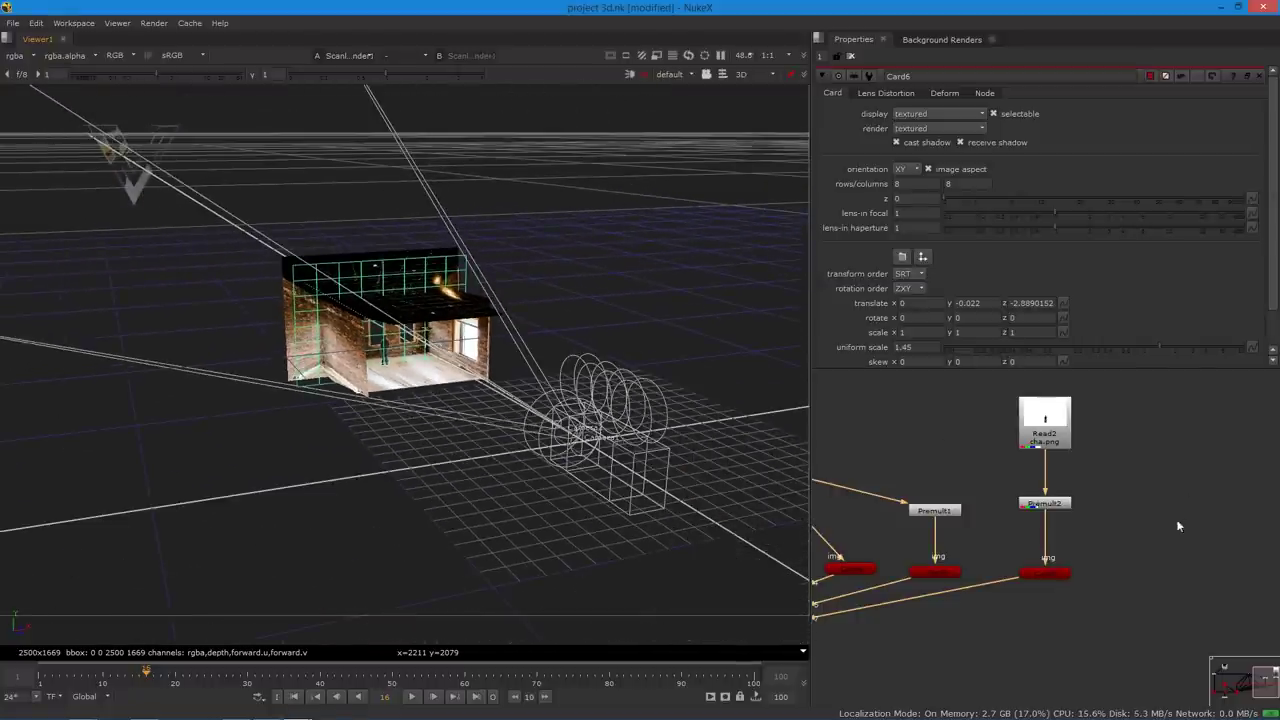
{"action": "scroll", "coordinate": [1102, 499], "scroll_direction": "down", "scroll_amount": 6}
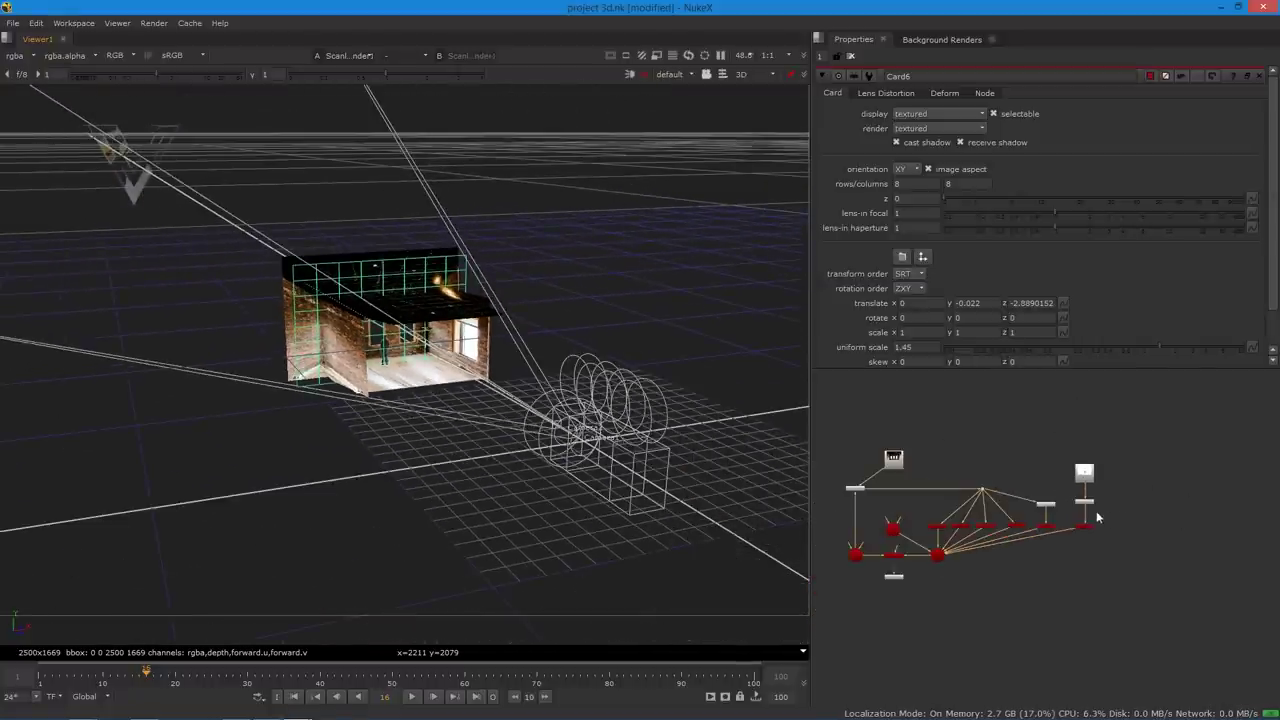
{"action": "scroll", "coordinate": [1080, 516], "scroll_direction": "up", "scroll_amount": 5}
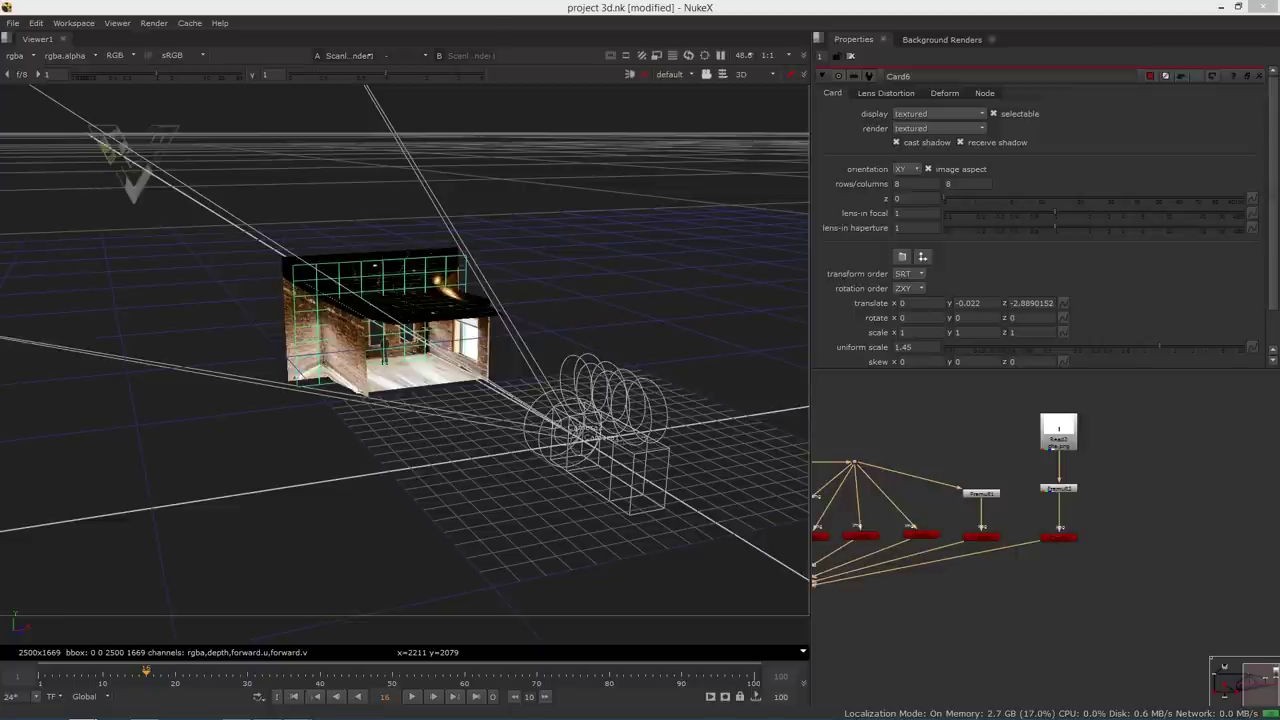
- Import the city image 1.png as a Read node, preview it, and return the viewer to the ScanlineRender output in 3D
{"action": "left_click_drag", "start_coordinate": [1279, 362], "coordinate": [970, 437]}
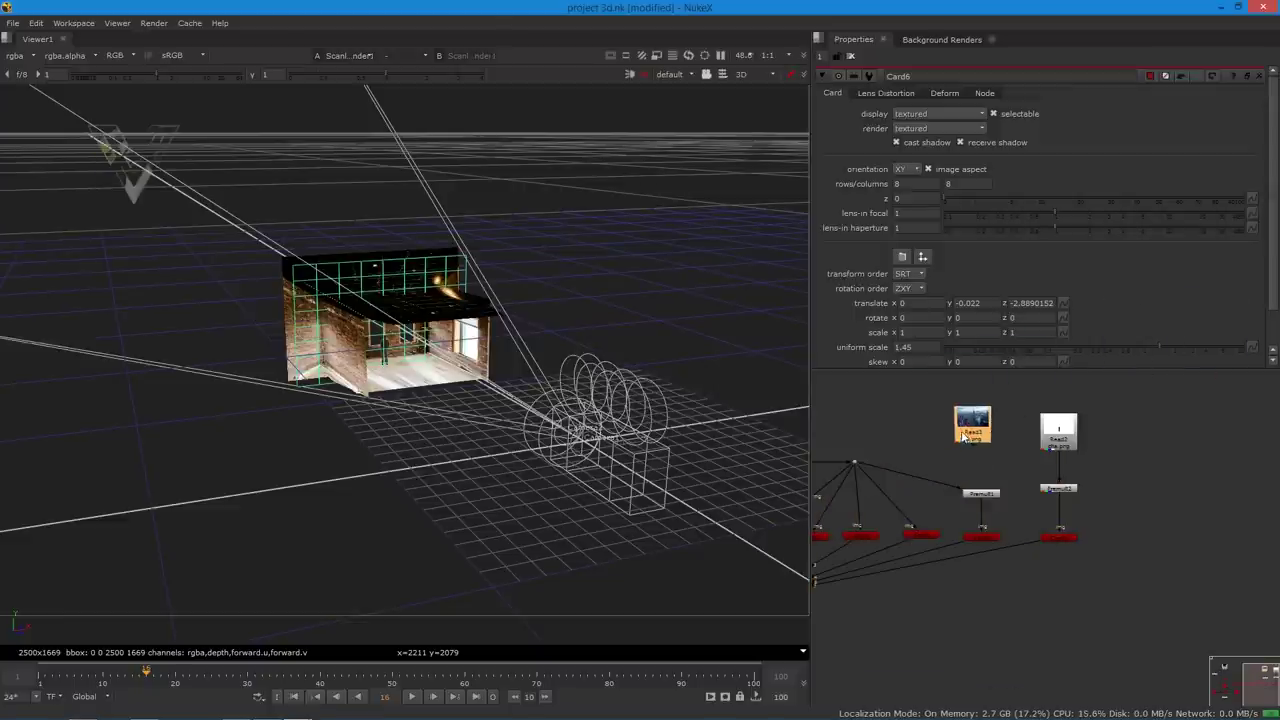
{"action": "key", "text": "1"}
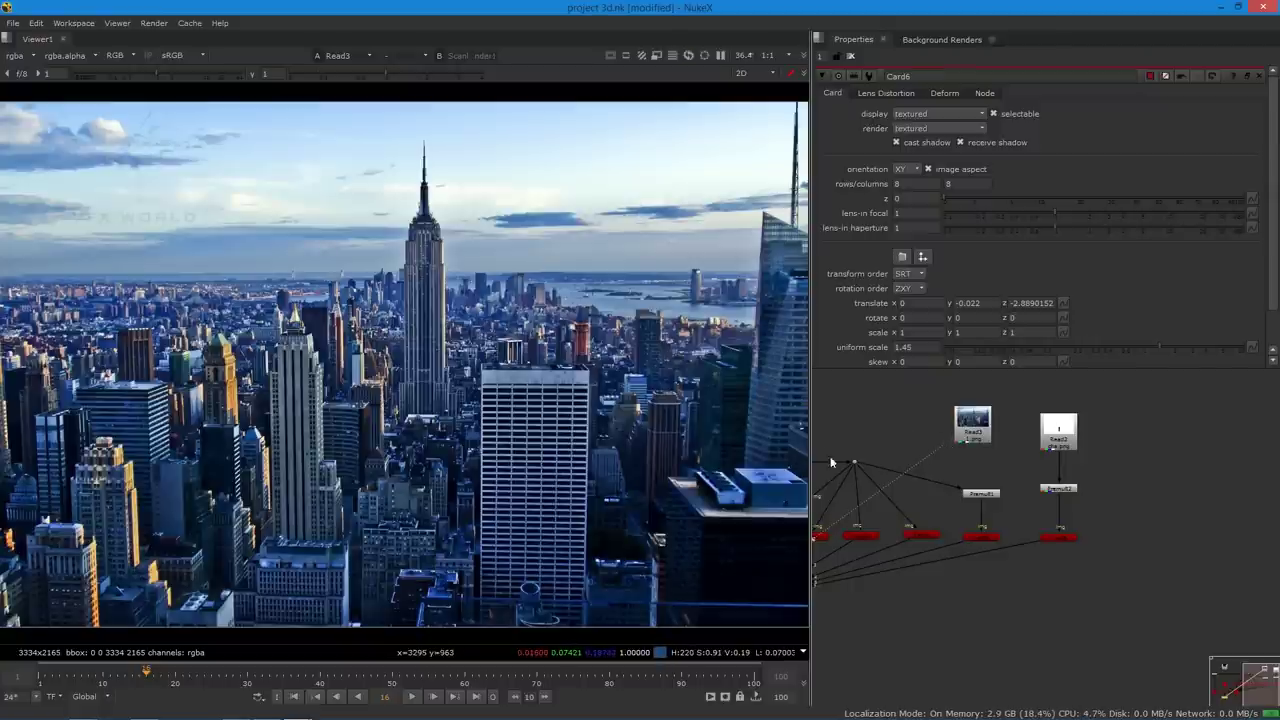
{"action": "left_click_drag", "start_coordinate": [945, 443], "coordinate": [734, 628]}
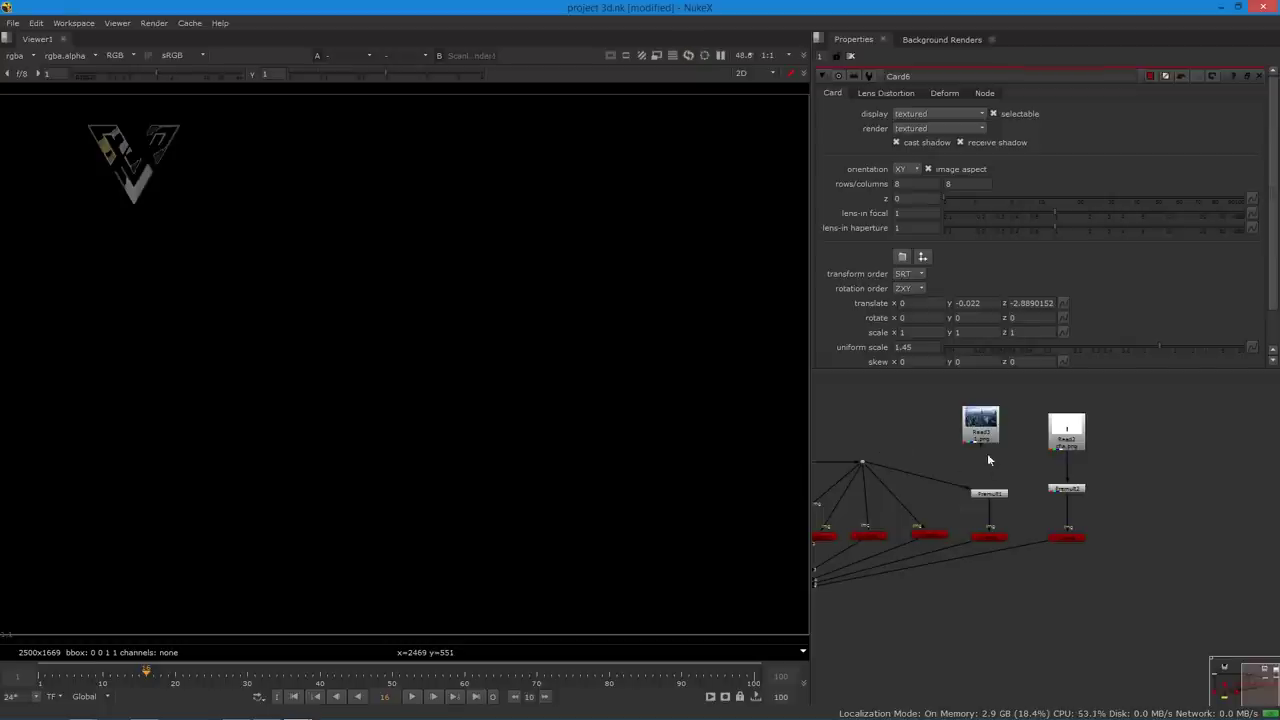
{"action": "key", "text": "1"}
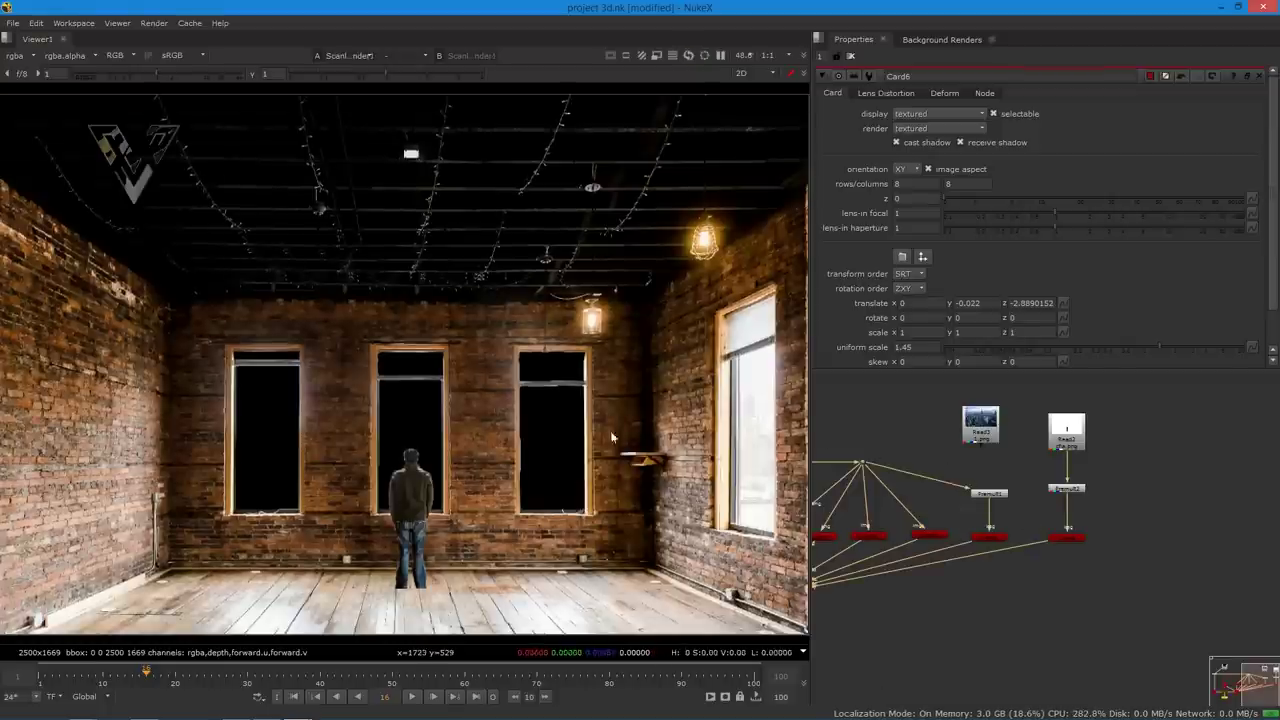
{"action": "left_click", "coordinate": [744, 73]}
{"action": "left_click", "coordinate": [756, 102]}
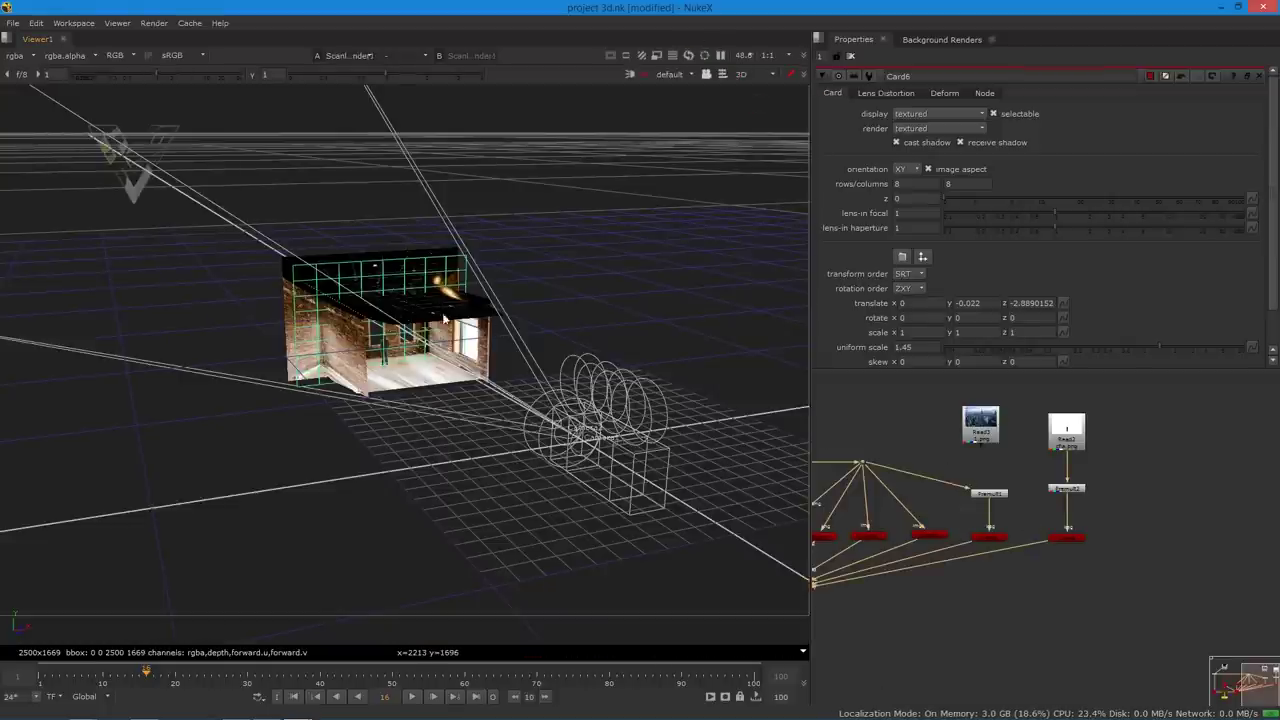
{"action": "scroll", "coordinate": [445, 318], "scroll_direction": "up", "scroll_amount": 5}
{"action": "left_click_drag", "start_coordinate": [980, 428], "coordinate": [929, 455]}
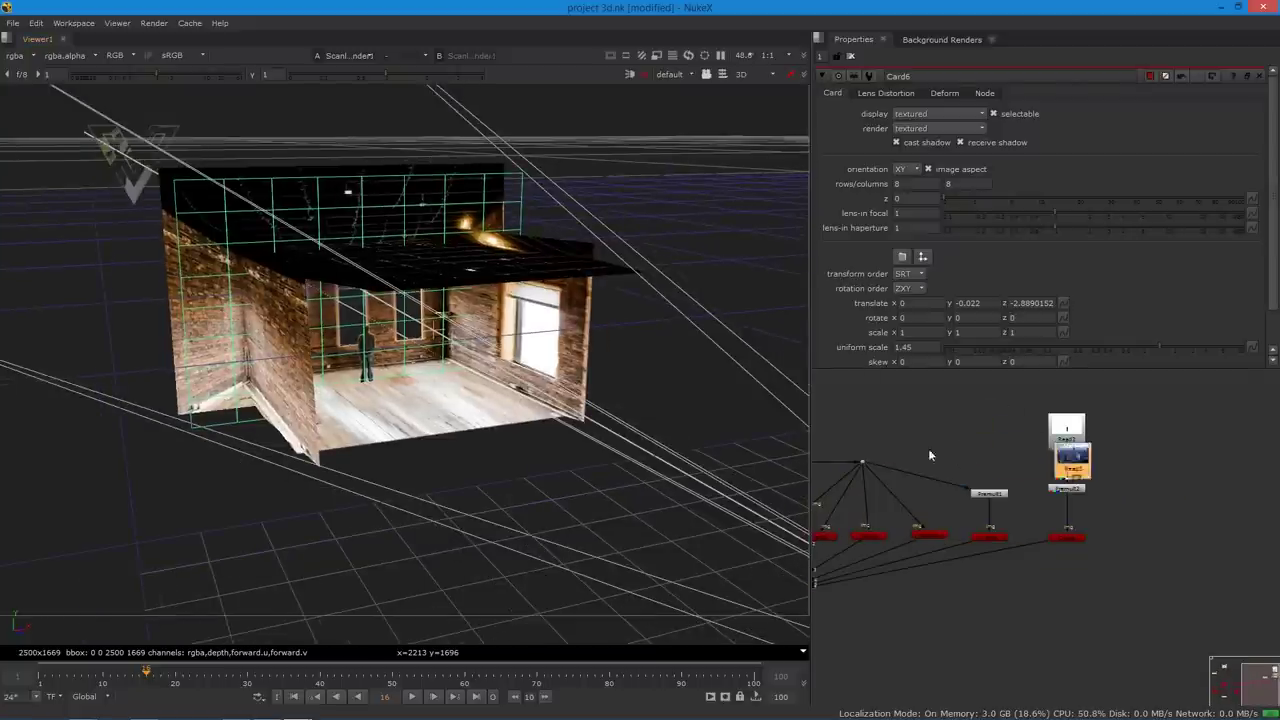
{"action": "key", "text": "ctrl+z"}
- Add a Card node fed by the 1.png Read node, connect it to the Scene, and space the nodes apart
{"action": "middle_click_drag", "start_coordinate": [860, 458], "coordinate": [1156, 446]}
{"action": "left_click", "coordinate": [1064, 418]}
{"action": "key", "text": "Tab"}
{"action": "type", "text": "card"}
{"action": "left_click", "coordinate": [1040, 443]}
{"action": "left_click_drag", "start_coordinate": [1222, 444], "coordinate": [1174, 410]}
{"action": "left_click_drag", "start_coordinate": [1065, 425], "coordinate": [1059, 586]}
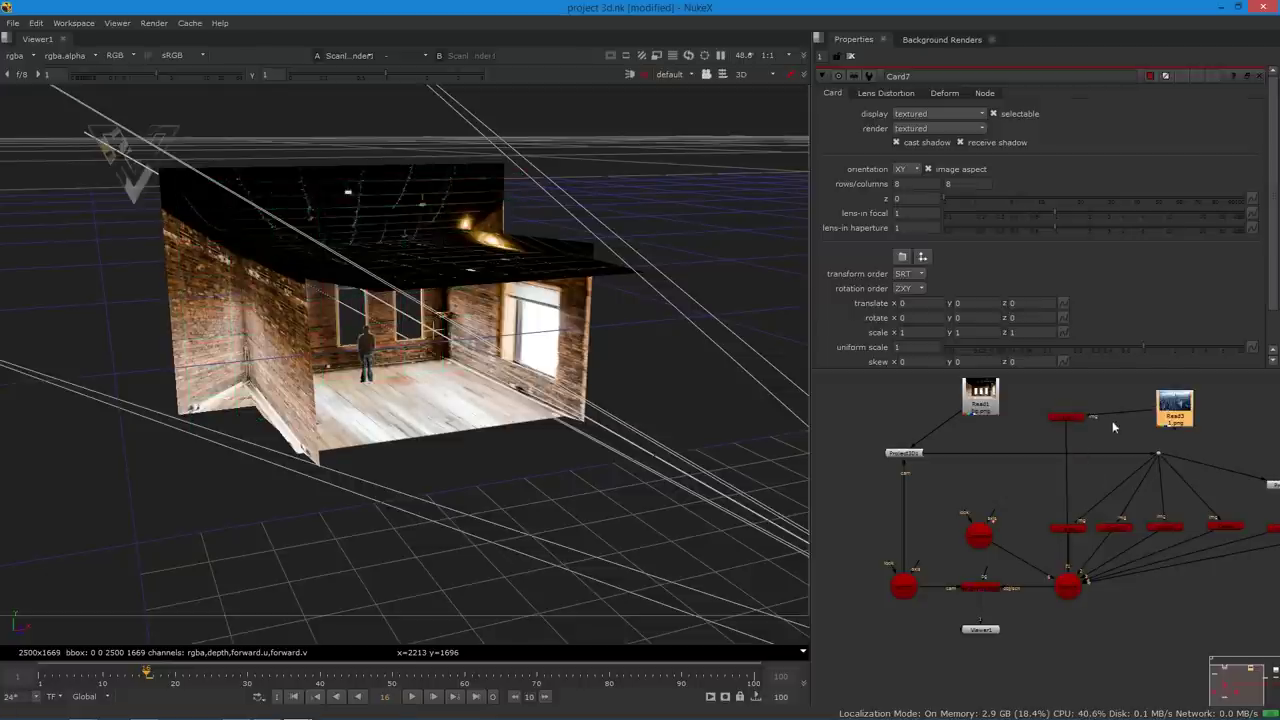
- Move the city image card behind the room to z -7 and enlarge its uniform scale to 6.9
{"action": "scroll", "coordinate": [654, 412], "scroll_direction": "down", "scroll_amount": 5}
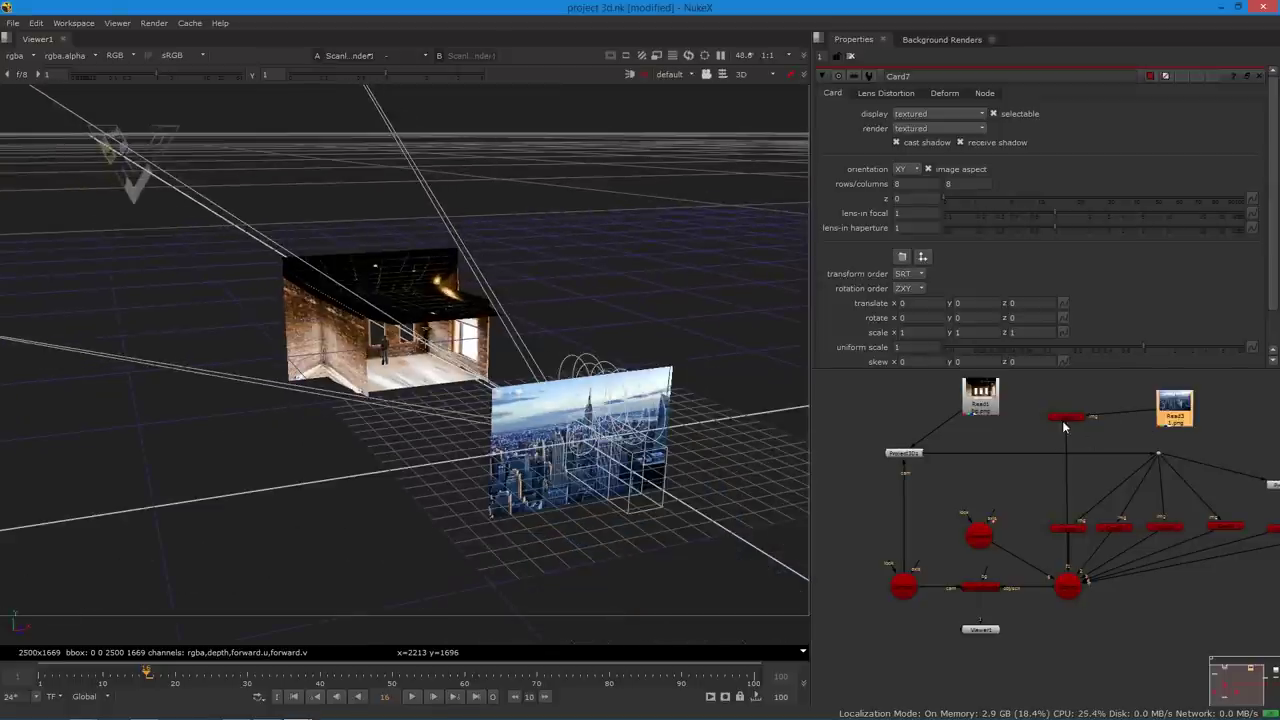
{"action": "left_click", "coordinate": [1066, 417]}
{"action": "left_click_drag", "start_coordinate": [590, 453], "coordinate": [276, 253]}
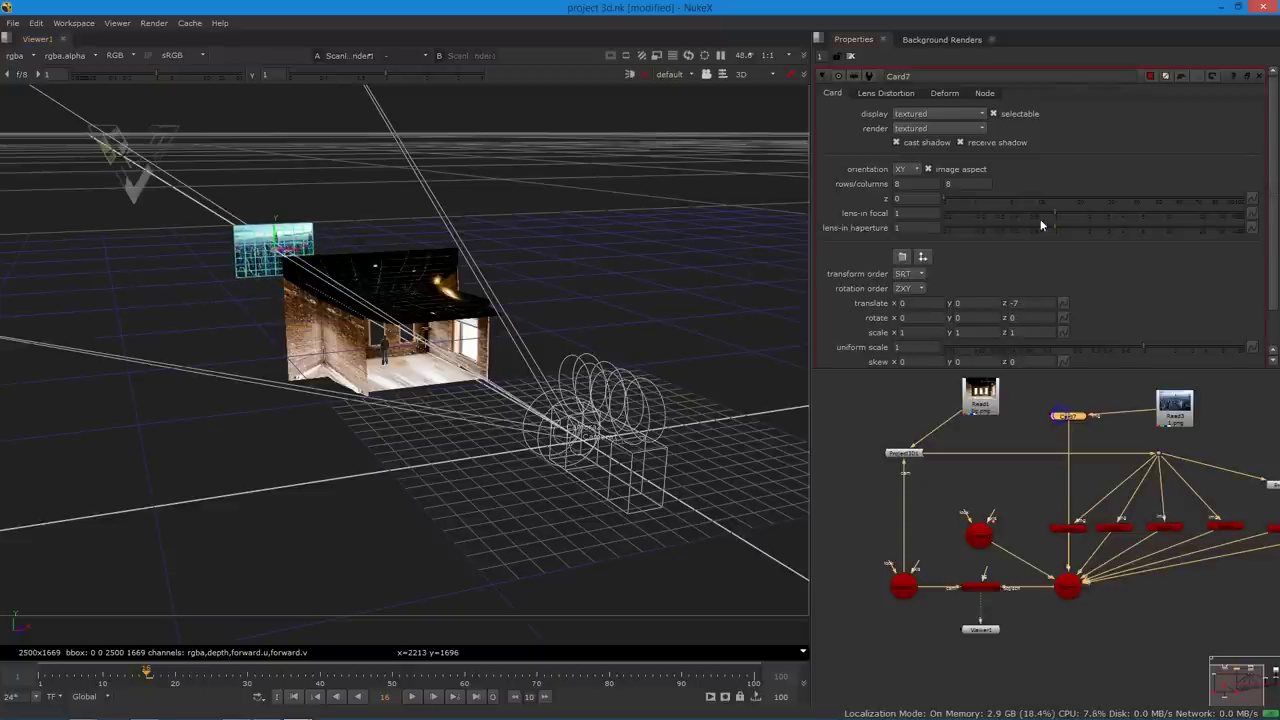
{"action": "scroll", "coordinate": [1276, 213], "scroll_direction": "down", "scroll_amount": 1}
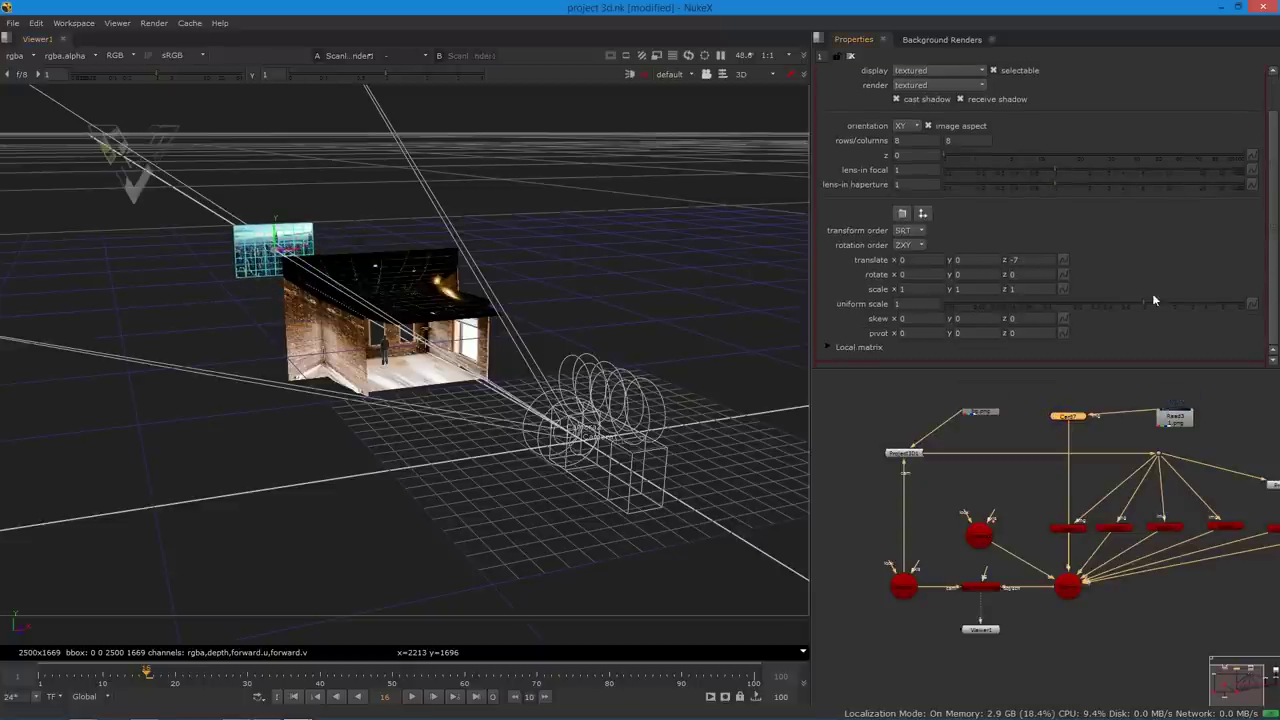
{"action": "left_click_drag", "start_coordinate": [1158, 303], "coordinate": [1219, 304]}
- Switch to the 2D render and fit the city card behind the windows with uniform scale 2.85 and translate about x -0.094, y -0.776
{"action": "left_click", "coordinate": [773, 74]}
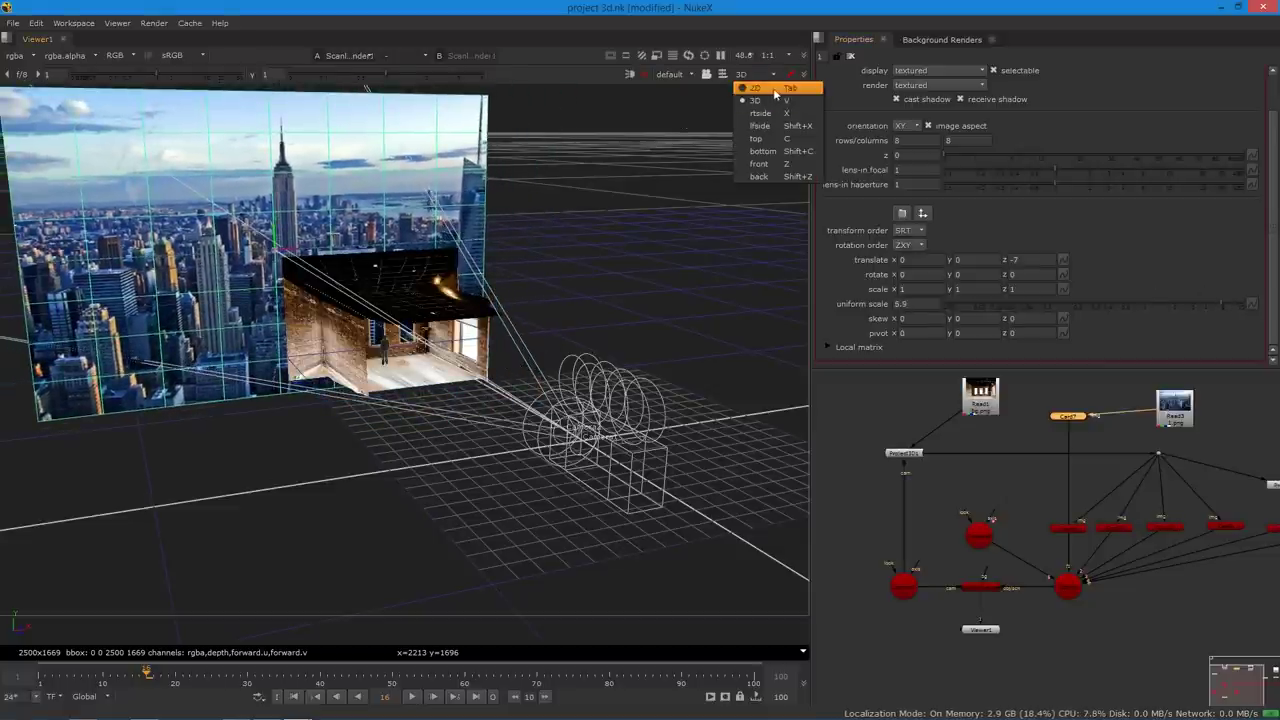
{"action": "left_click", "coordinate": [770, 88]}
{"action": "left_click_drag", "start_coordinate": [405, 345], "coordinate": [424, 558]}
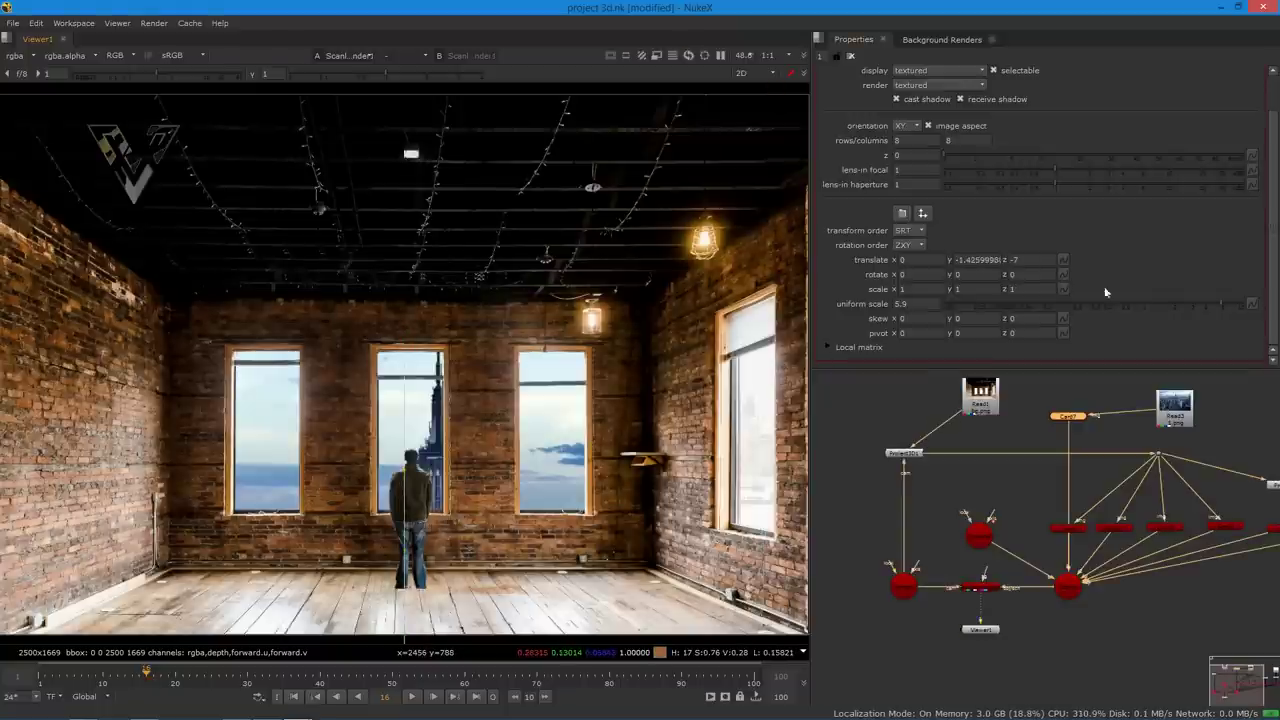
{"action": "left_click_drag", "start_coordinate": [1221, 302], "coordinate": [1178, 303]}
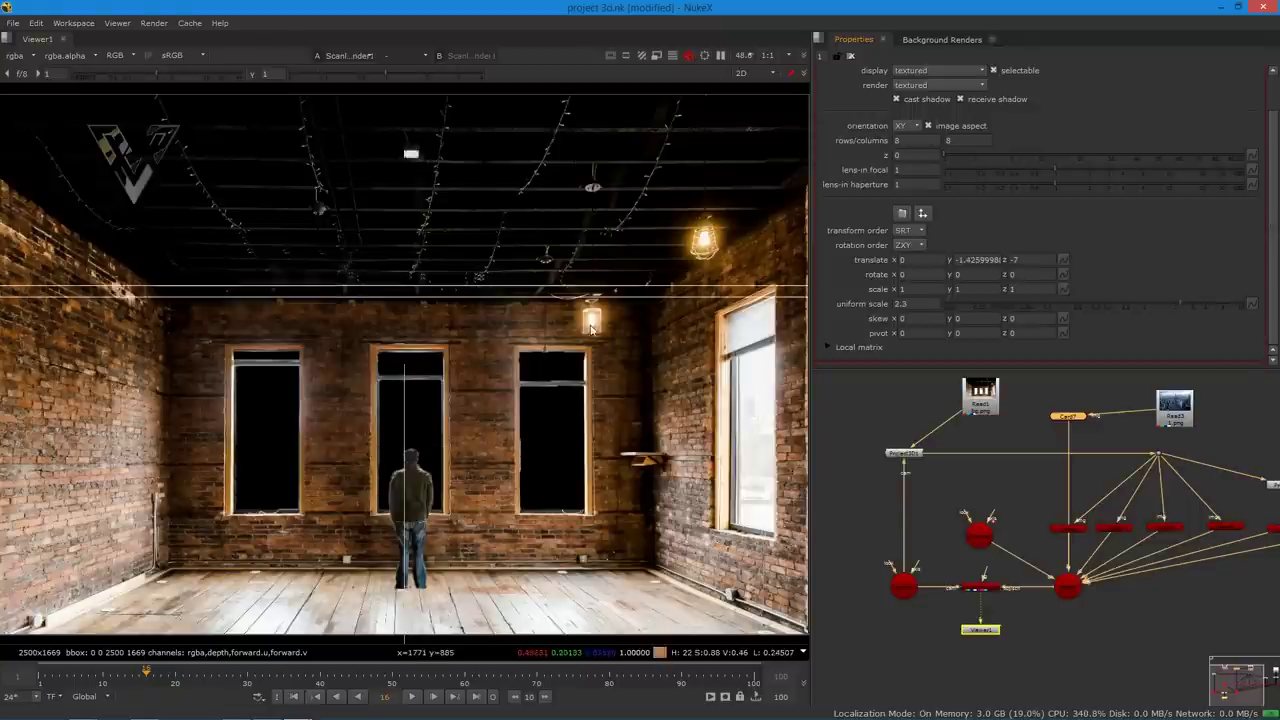
{"action": "key", "text": "minus"}
{"action": "left_click_drag", "start_coordinate": [407, 585], "coordinate": [398, 472]}
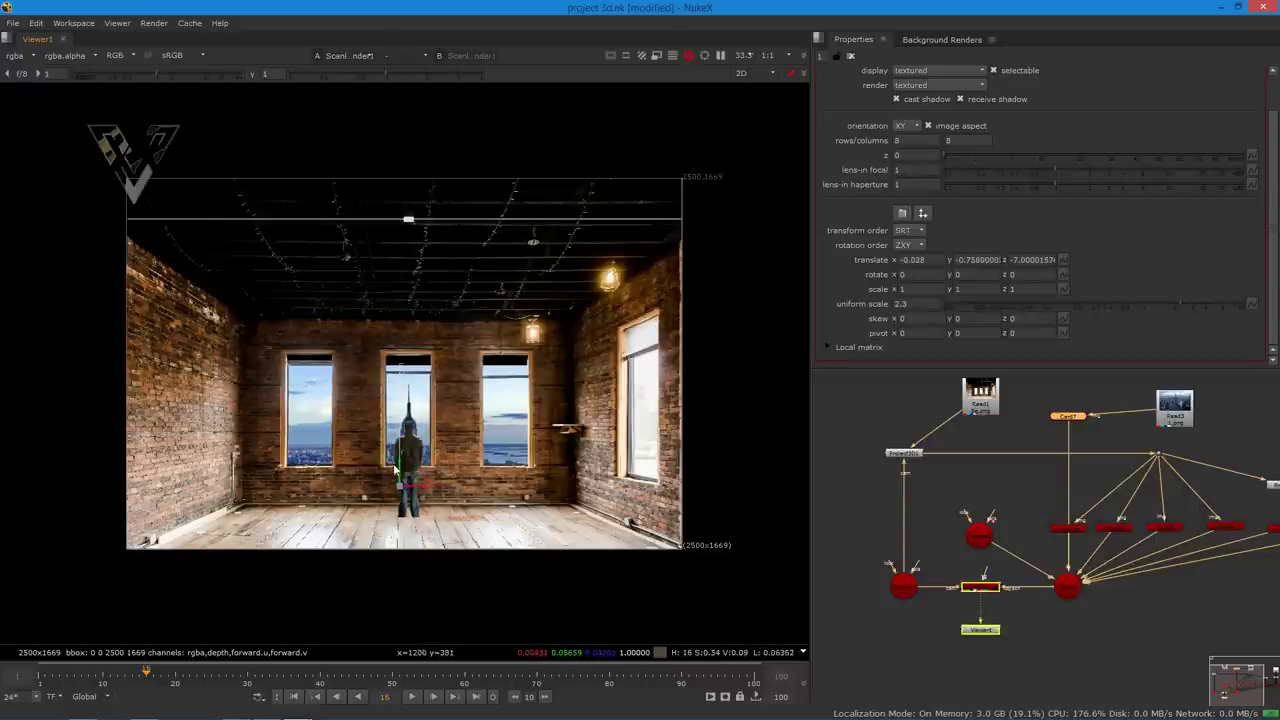
{"action": "left_click_drag", "start_coordinate": [1183, 307], "coordinate": [1188, 306]}
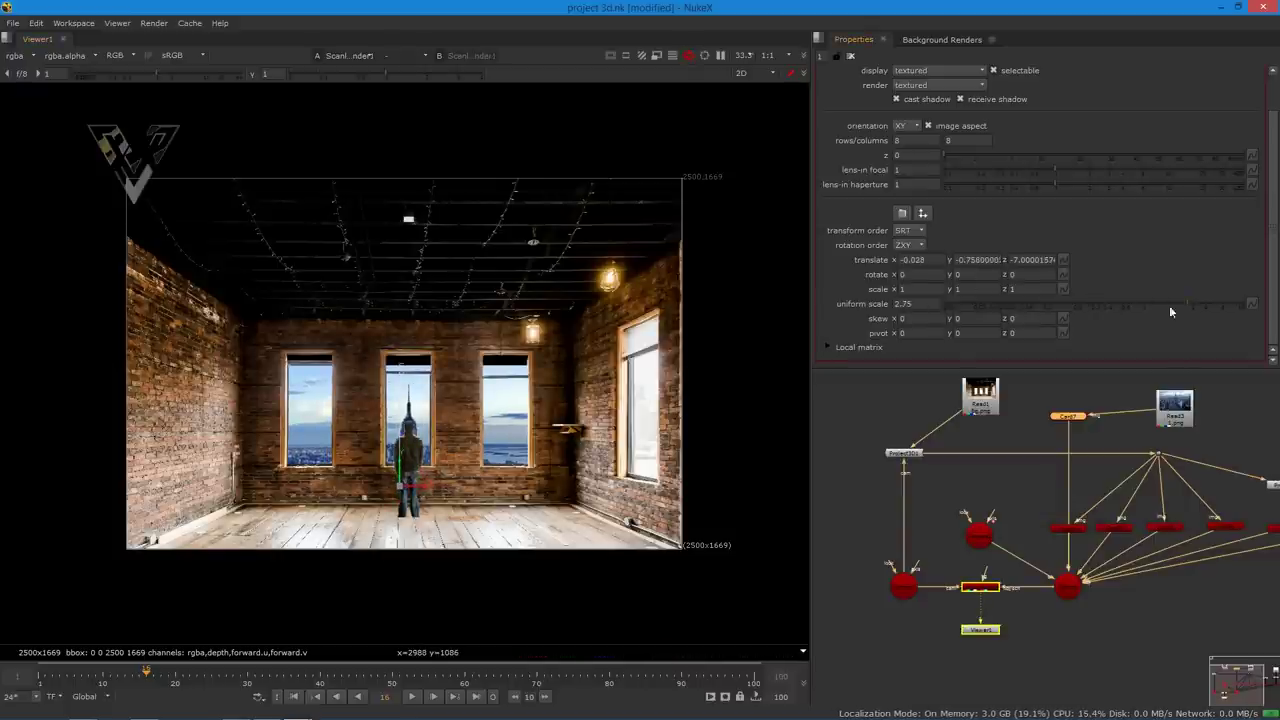
{"action": "left_click", "coordinate": [1187, 306]}
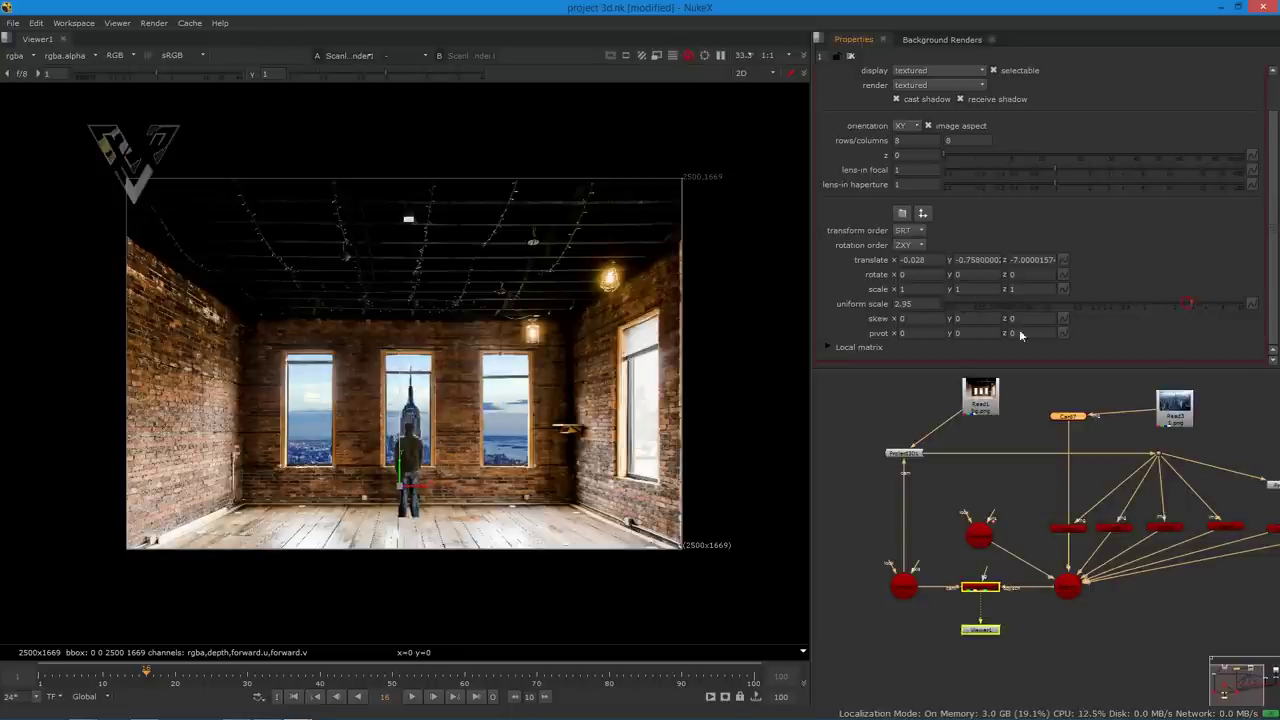
{"action": "mouse_move", "coordinate": [418, 487]}
{"action": "left_mouse_down"}
{"action": "mouse_move", "coordinate": [401, 485]}
{"action": "mouse_move", "coordinate": [410, 492]}
{"action": "left_mouse_up"}
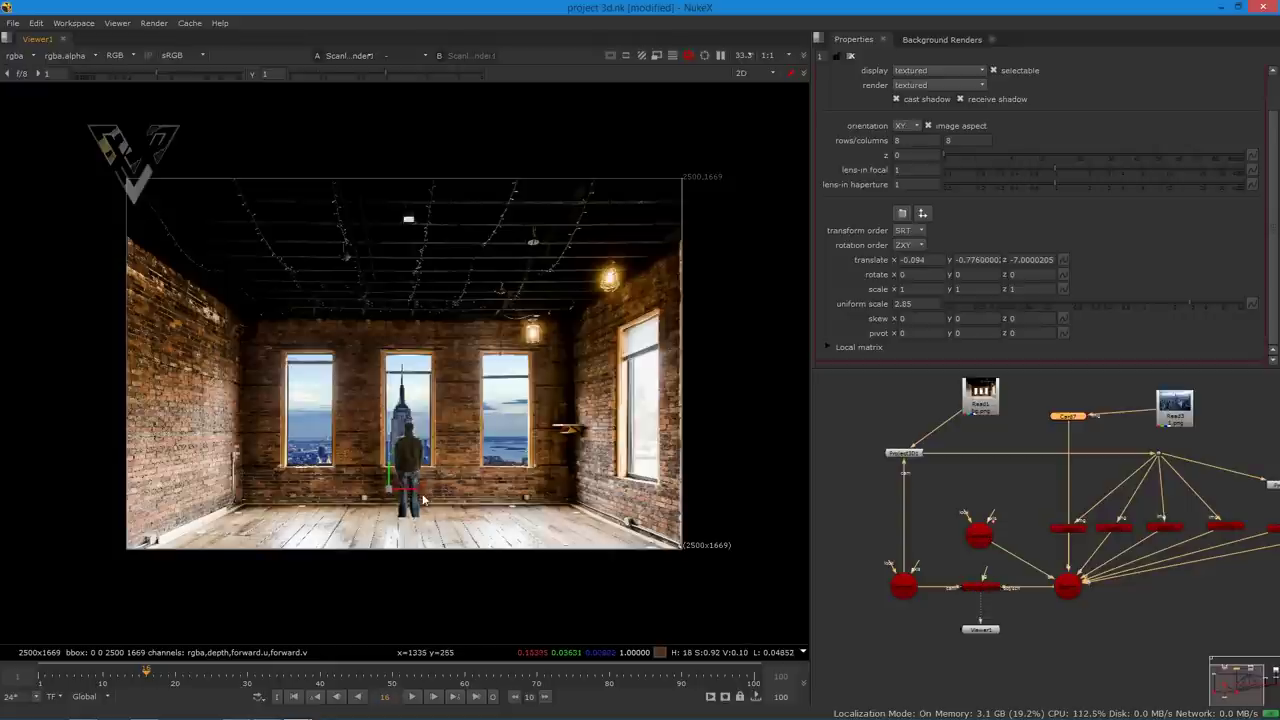
- Make room beside the 1.png Read node and insert a Grade node between it and the city card
{"action": "left_click_drag", "start_coordinate": [1175, 418], "coordinate": [1210, 421]}
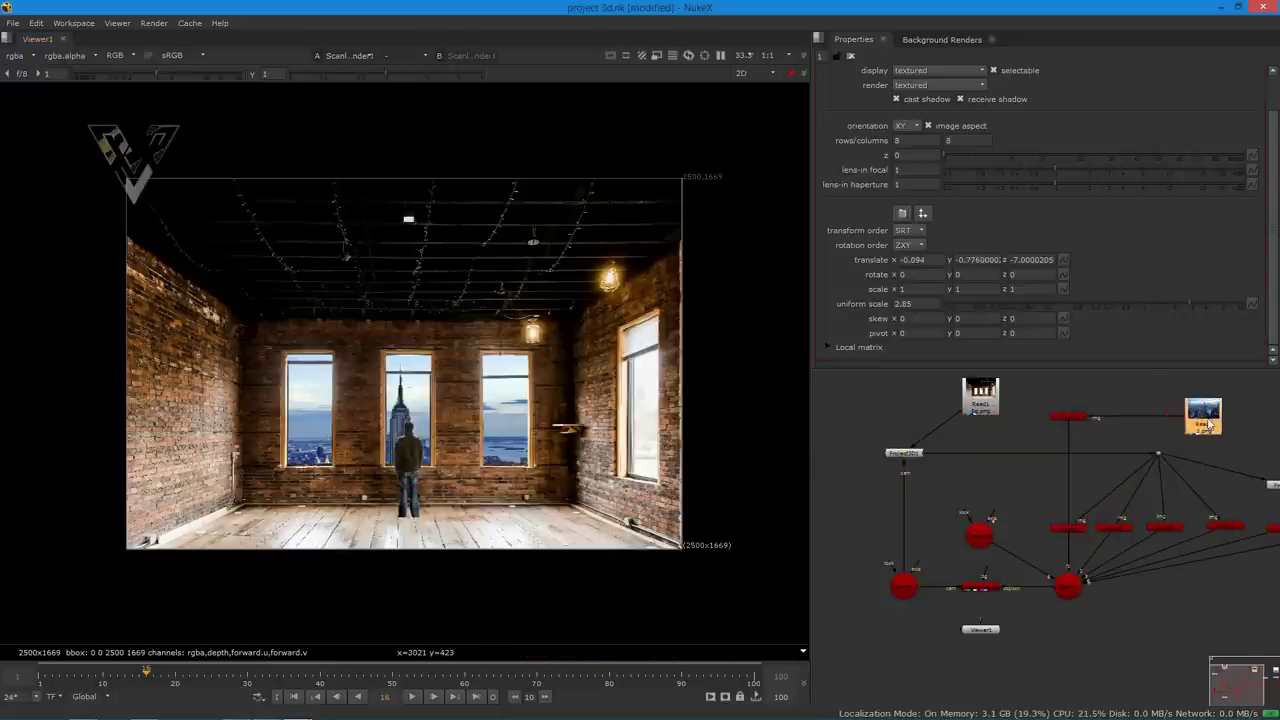
{"action": "key", "text": "Tab"}
{"action": "type", "text": "gra"}
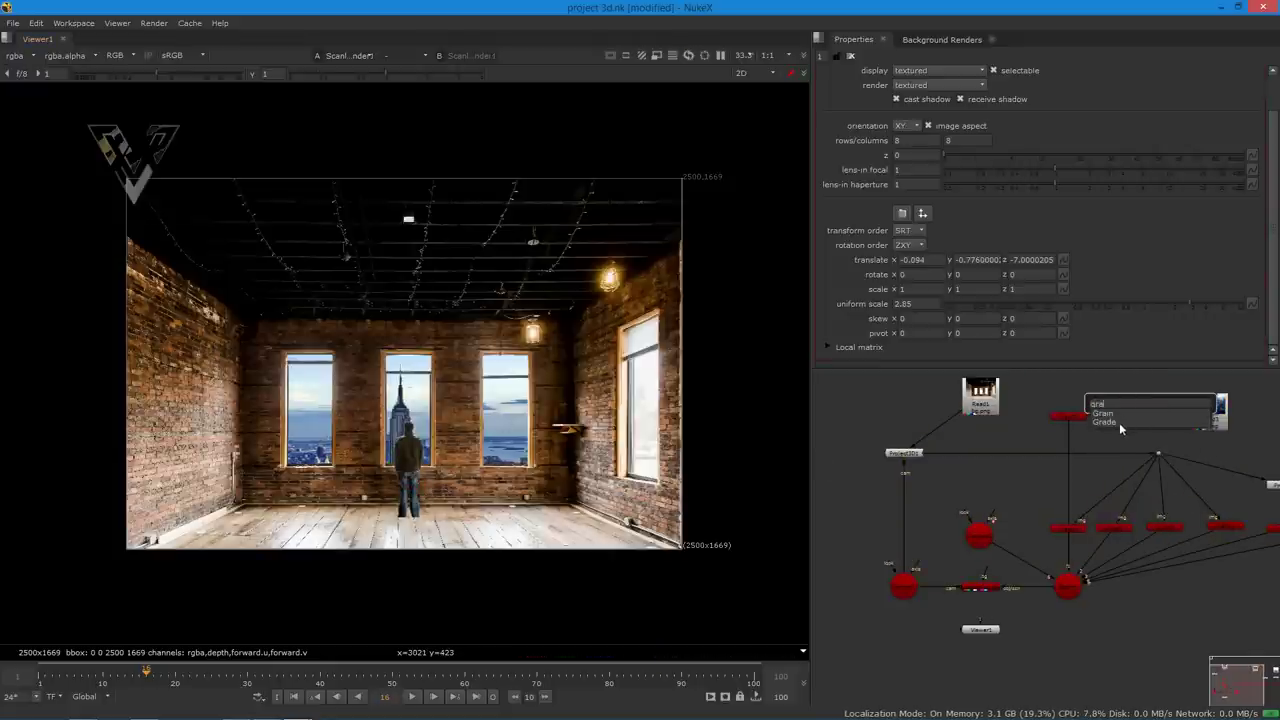
{"action": "left_click", "coordinate": [1110, 422]}
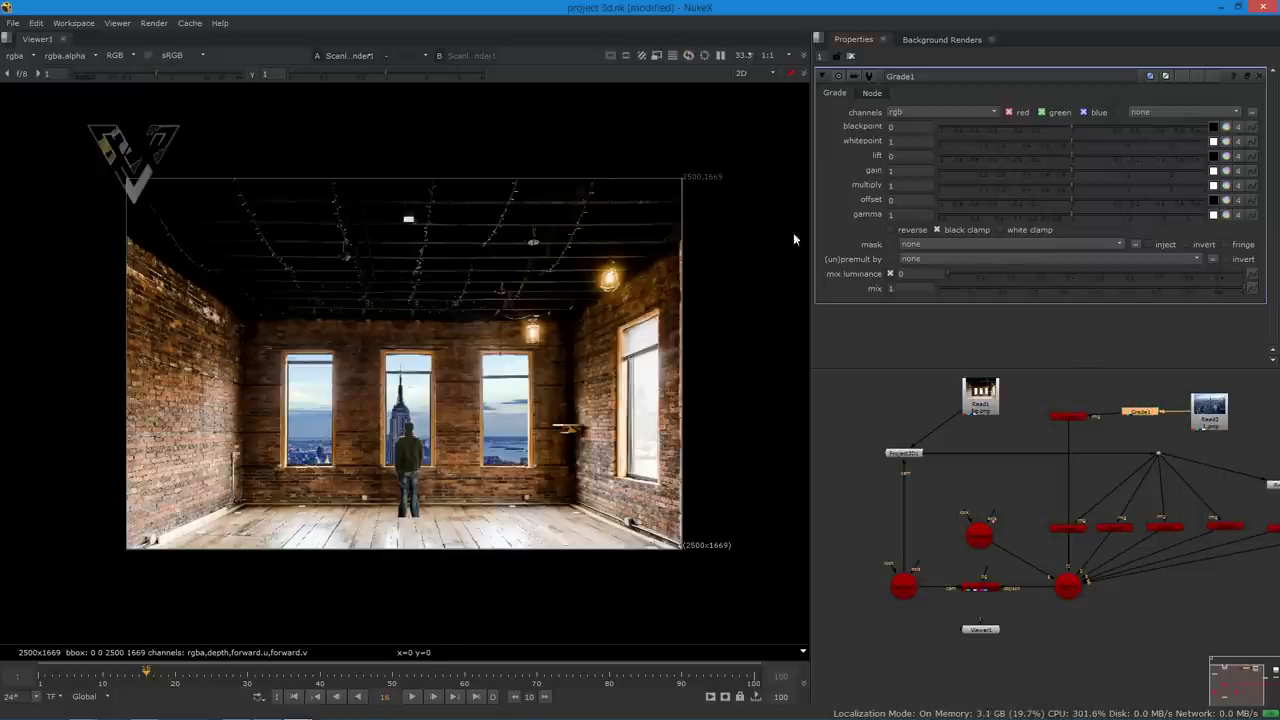
- Grade the city image with blackpoint 0.02, whitepoint about 1.16, gain 1.28 and multiply 1.08
{"action": "scroll", "coordinate": [408, 428], "scroll_direction": "up", "scroll_amount": 4}
{"action": "scroll", "coordinate": [408, 421], "scroll_direction": "up", "scroll_amount": 1}
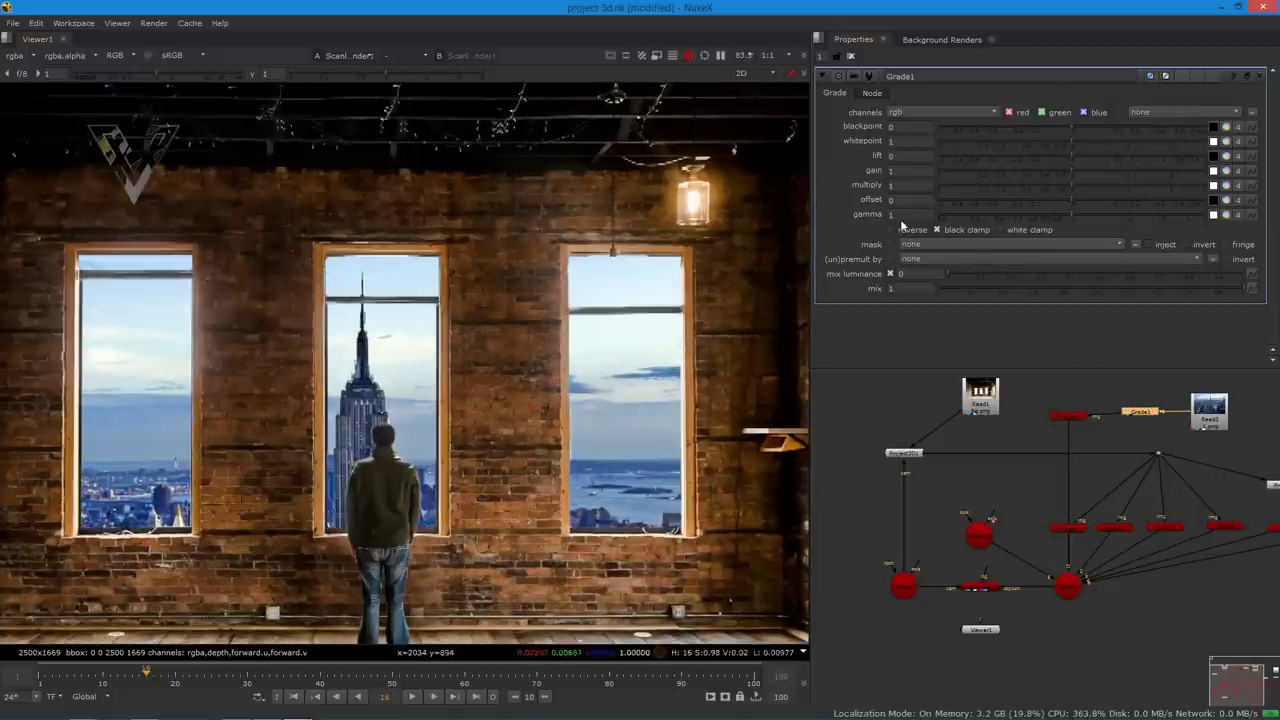
{"action": "left_click_drag", "start_coordinate": [1070, 187], "coordinate": [1036, 190]}
{"action": "mouse_move", "coordinate": [1077, 126]}
{"action": "left_mouse_down"}
{"action": "mouse_move", "coordinate": [1048, 125]}
{"action": "mouse_move", "coordinate": [1090, 125]}
{"action": "left_mouse_up"}
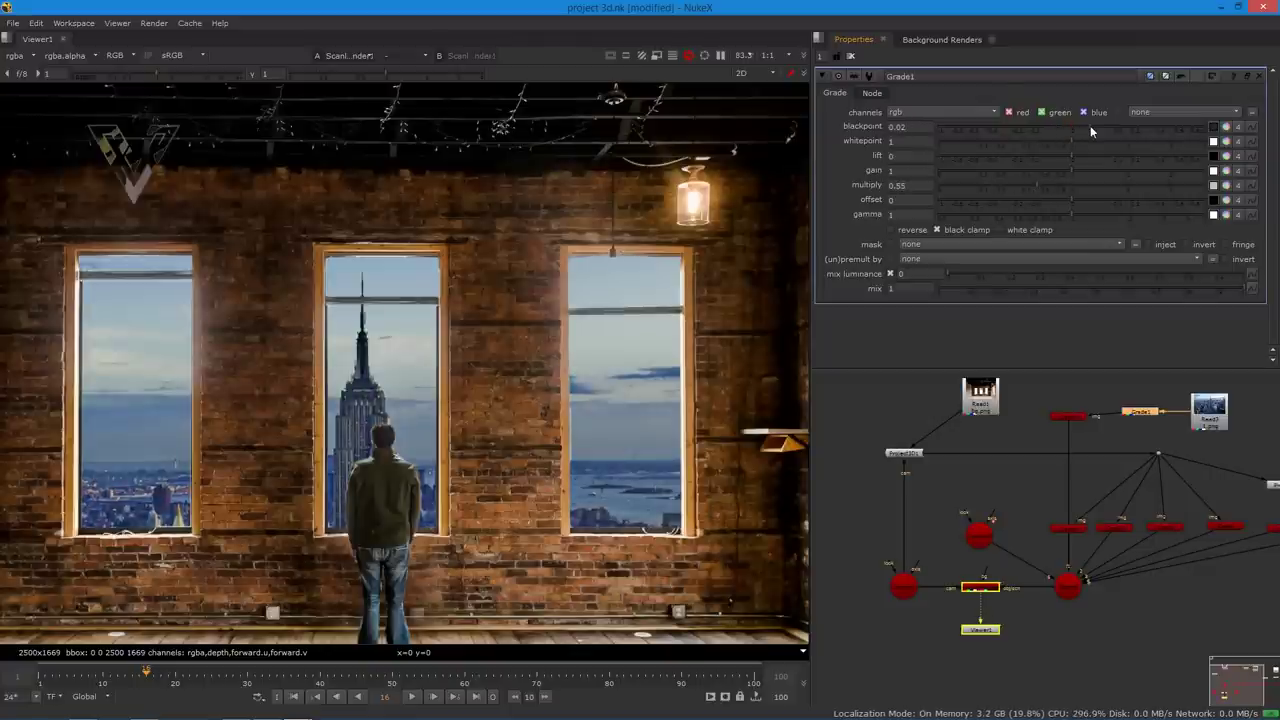
{"action": "left_click_drag", "start_coordinate": [1039, 185], "coordinate": [1090, 173]}
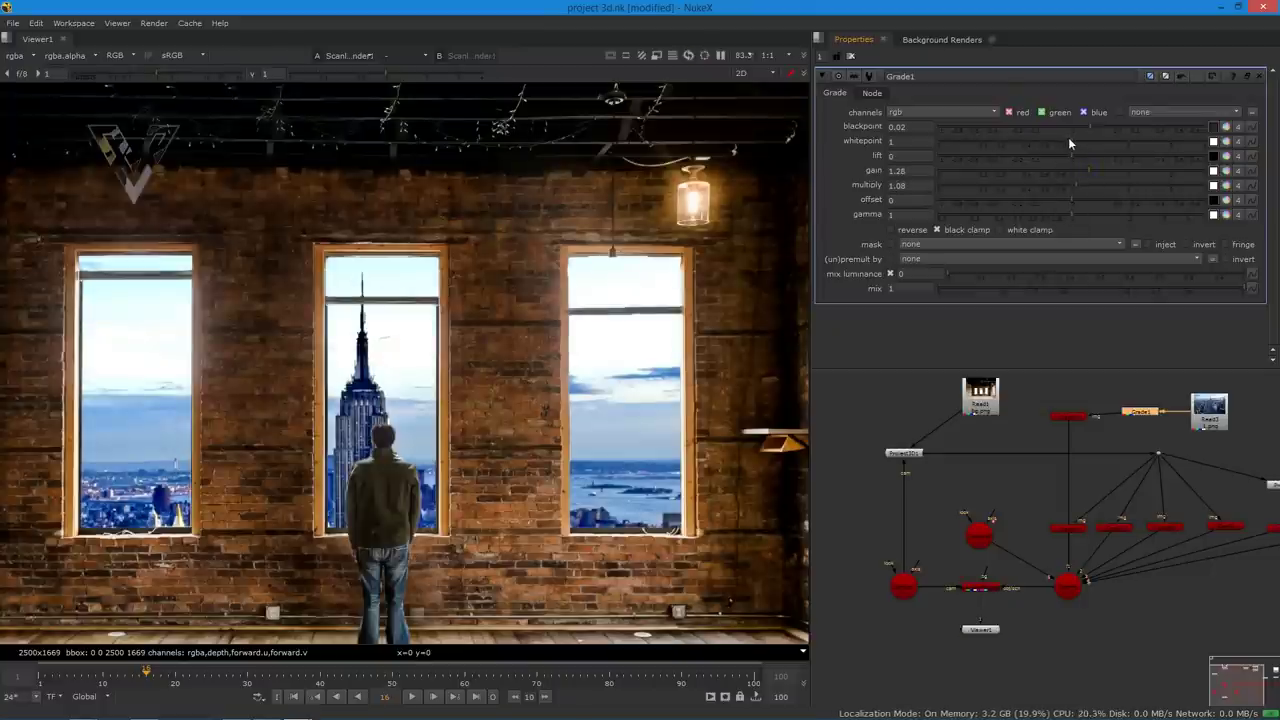
{"action": "left_click_drag", "start_coordinate": [1068, 142], "coordinate": [1082, 140]}
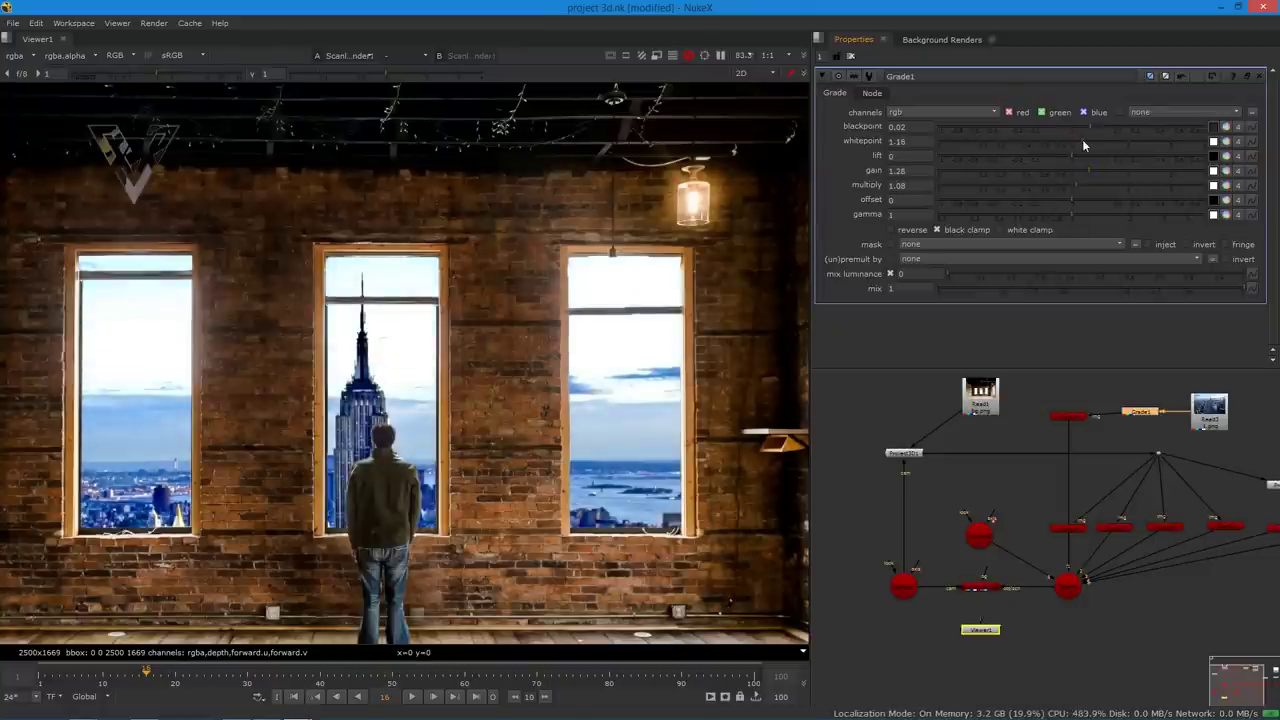
- Insert a Blur node between the 1.png Read node and the Grade node, and space the nodes apart
{"action": "key", "text": "Tab"}
{"action": "type", "text": "v"}
{"action": "key", "text": "Escape"}
{"action": "key", "text": "Tab"}
{"action": "type", "text": "blu"}
{"action": "left_click", "coordinate": [1118, 409]}
{"action": "left_click_drag", "start_coordinate": [1138, 399], "coordinate": [1266, 417]}
{"action": "left_click_drag", "start_coordinate": [1175, 412], "coordinate": [1187, 415]}
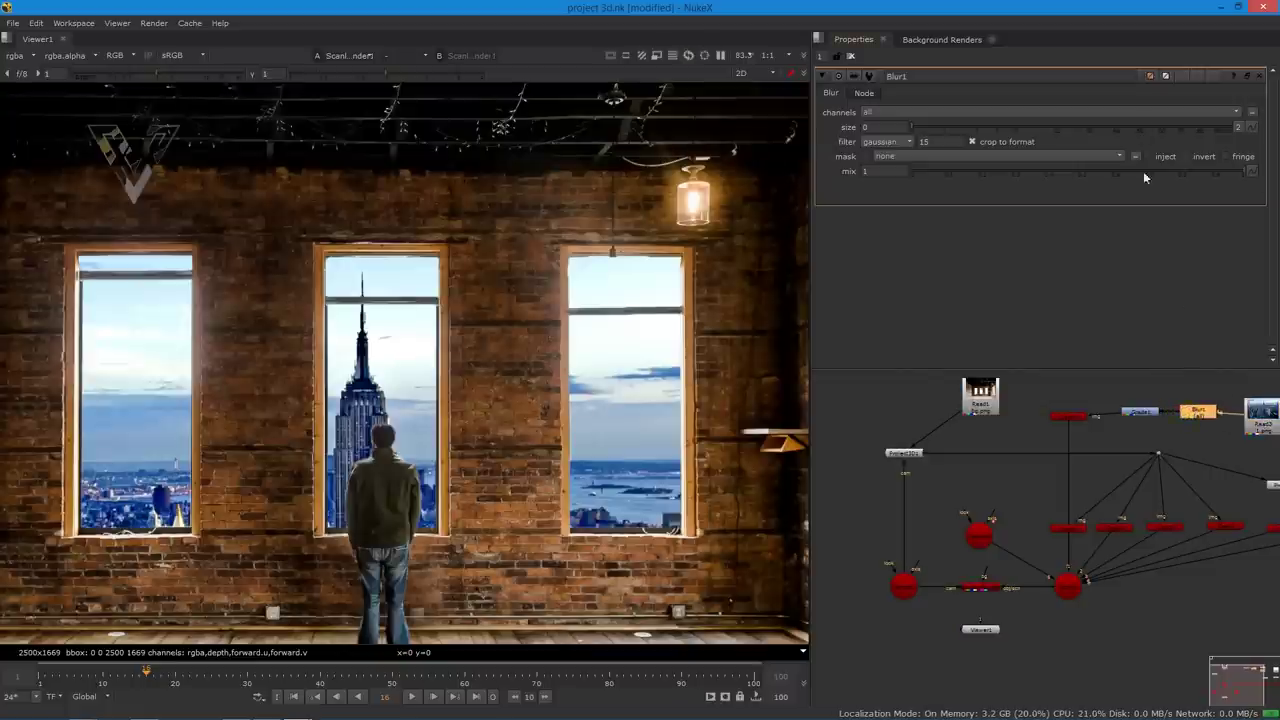
- Compare different blur strengths on the city image and set the Blur size to 5
{"action": "type", "text": "2"}
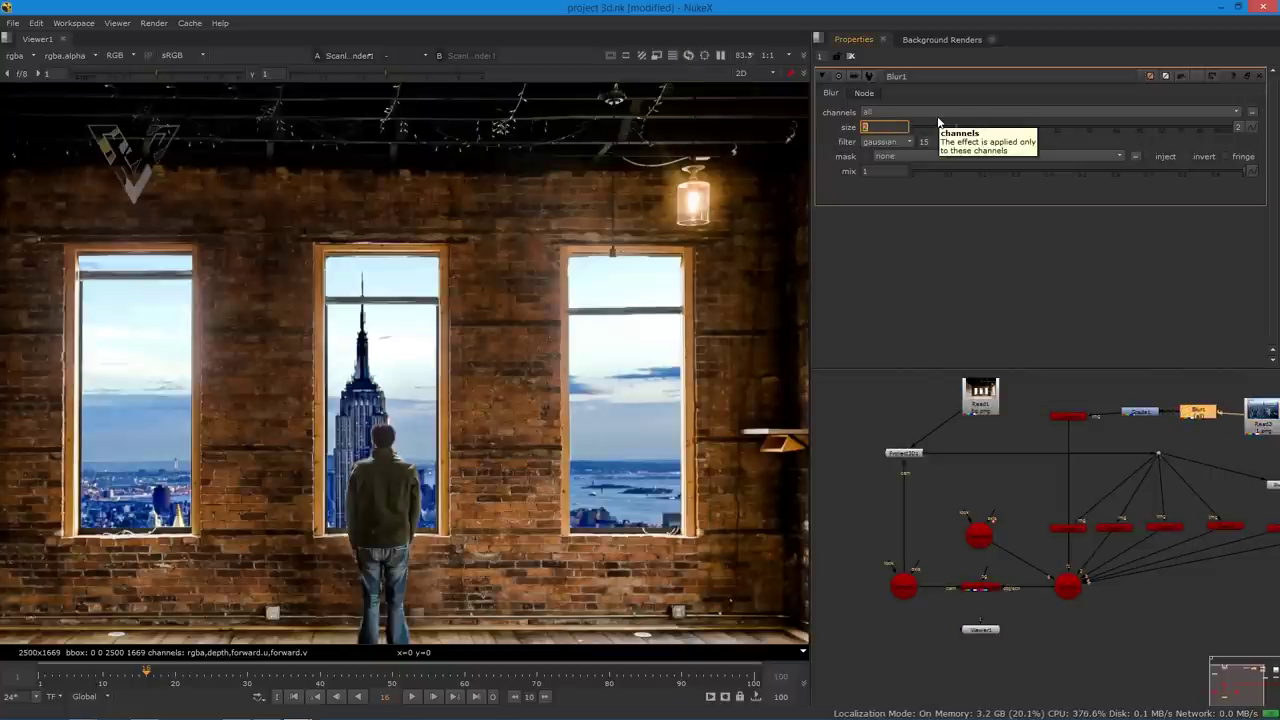
{"action": "type", "text": "10"}
{"action": "key", "text": "Return"}
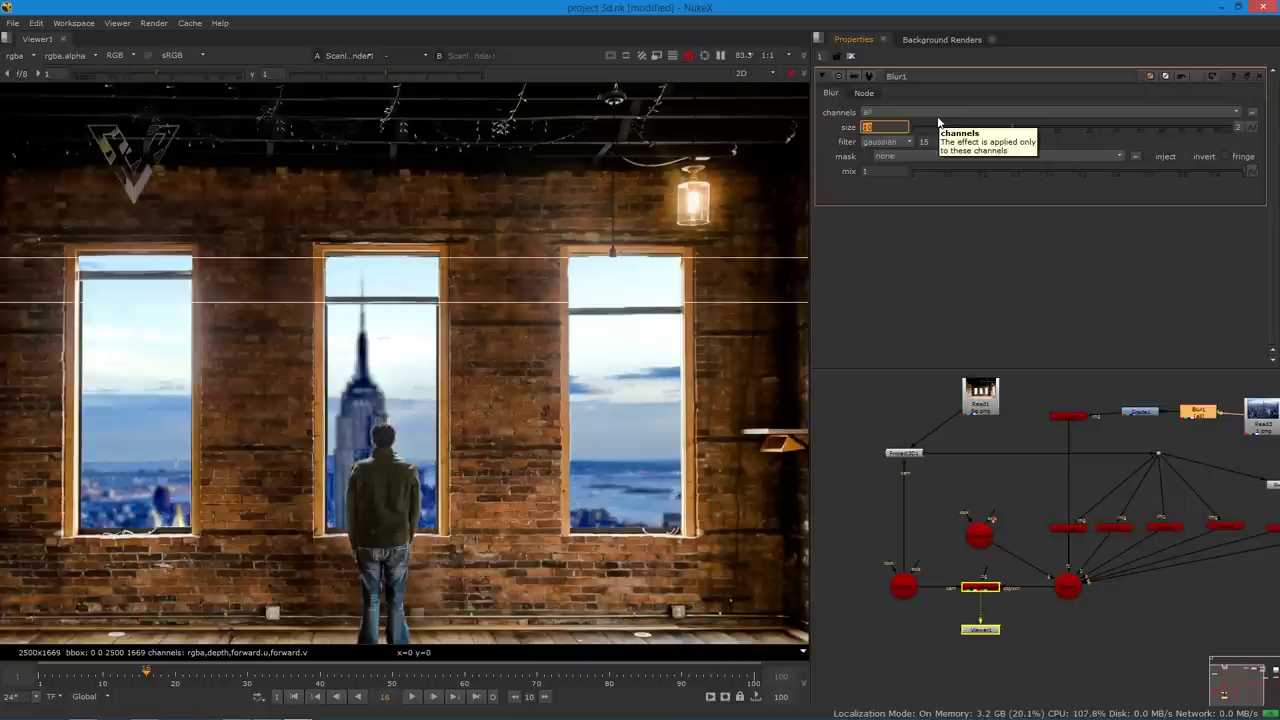
{"action": "type", "text": "0"}
{"action": "key", "text": "Return"}
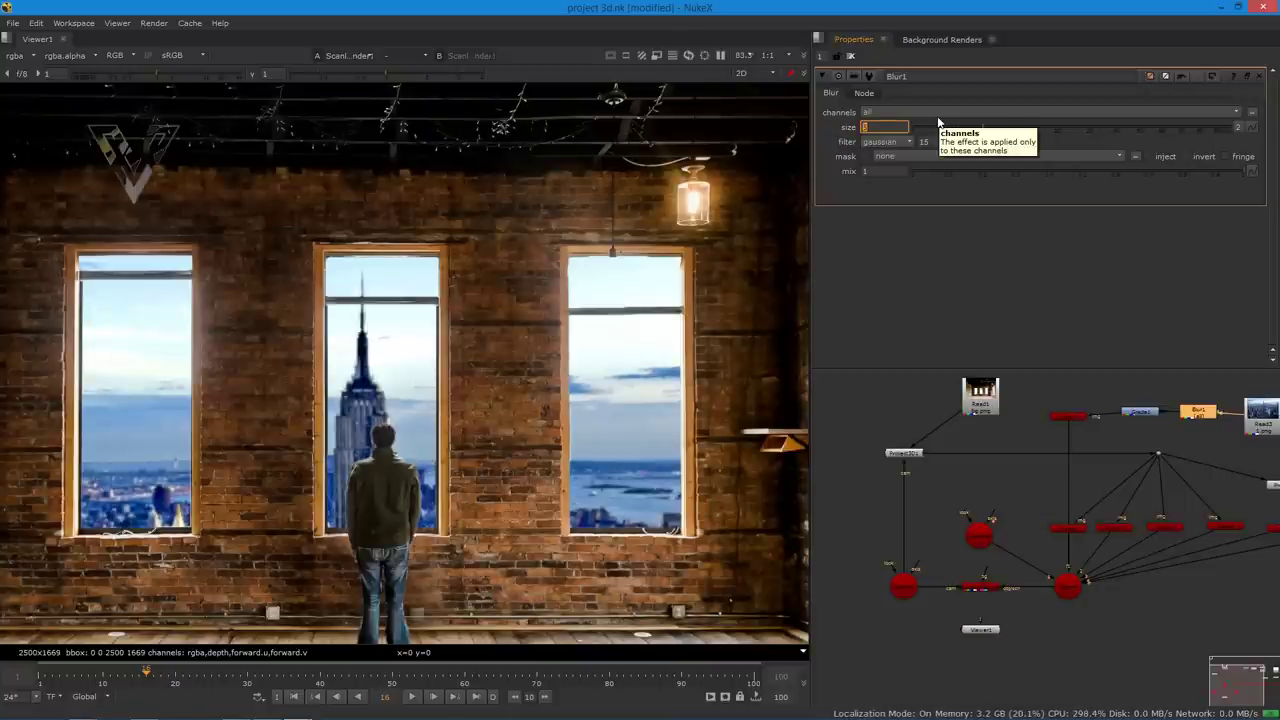
{"action": "type", "text": "5"}
{"action": "key", "text": "Return"}
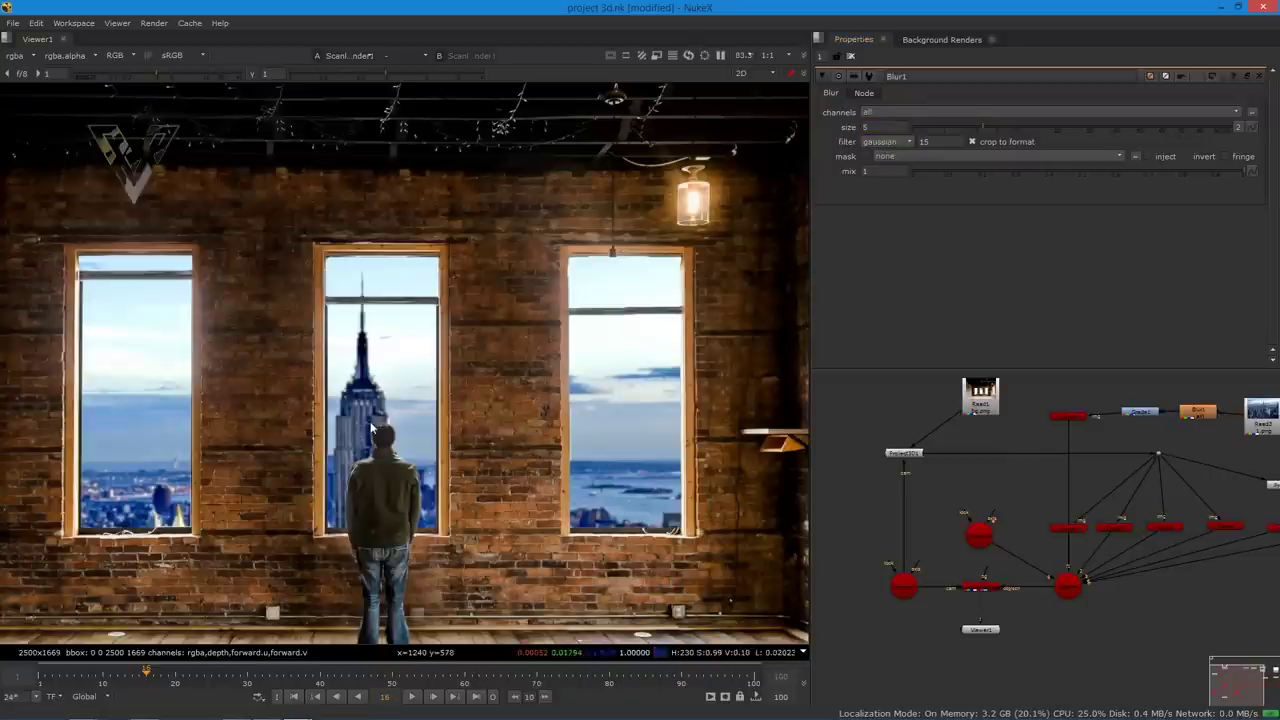
- Look through Camera2 in the 3D view and play the camera animation to check the city backdrop behind the windows
{"action": "scroll", "coordinate": [392, 431], "scroll_direction": "down", "scroll_amount": 3}
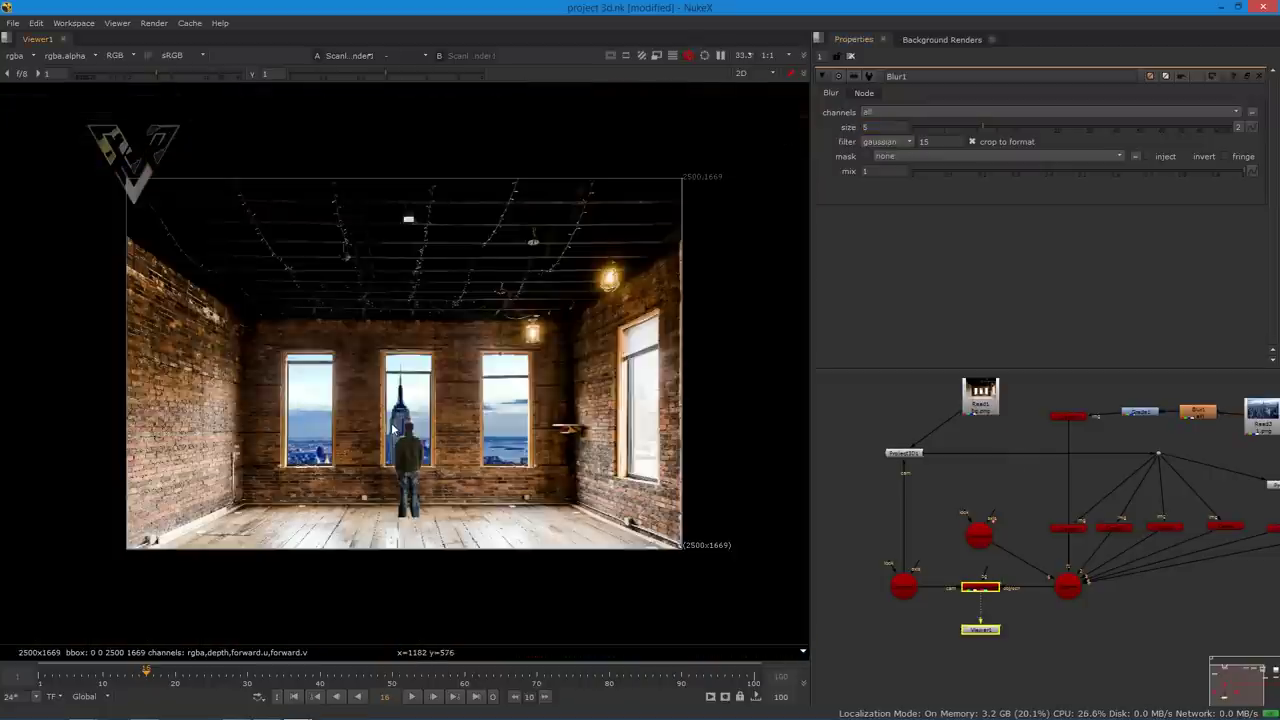
{"action": "left_click", "coordinate": [742, 73]}
{"action": "left_click", "coordinate": [767, 101]}
{"action": "left_click", "coordinate": [675, 74]}
{"action": "left_click", "coordinate": [684, 118]}
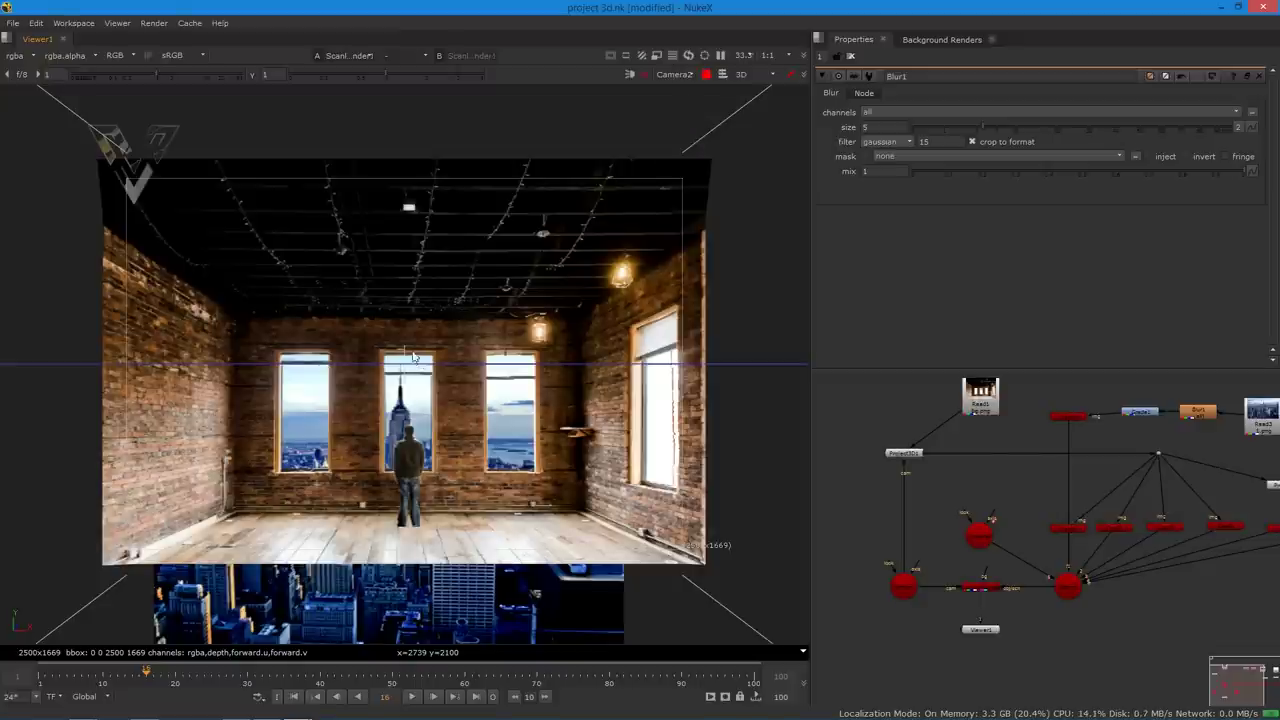
{"action": "scroll", "coordinate": [415, 303], "scroll_direction": "up", "scroll_amount": 4}
{"action": "scroll", "coordinate": [424, 296], "scroll_direction": "down", "scroll_amount": 3}
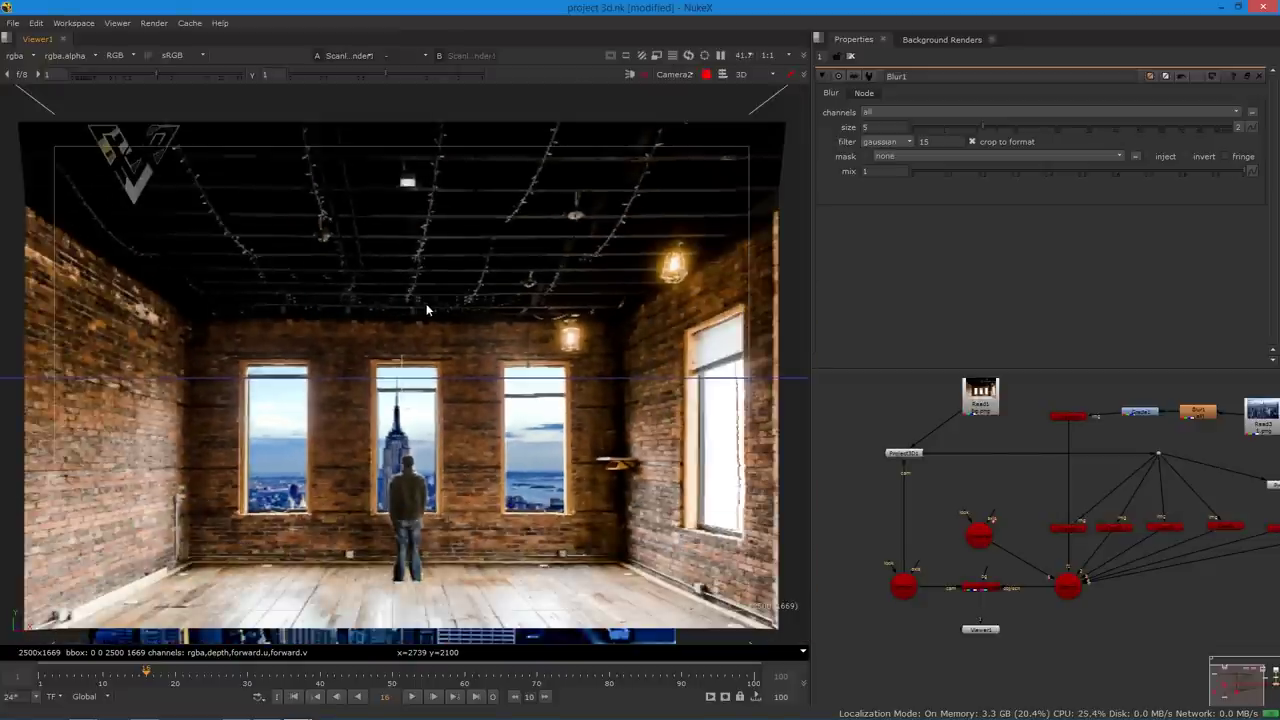
{"action": "scroll", "coordinate": [434, 303], "scroll_direction": "up", "scroll_amount": 4}
{"action": "scroll", "coordinate": [438, 303], "scroll_direction": "down", "scroll_amount": 3}
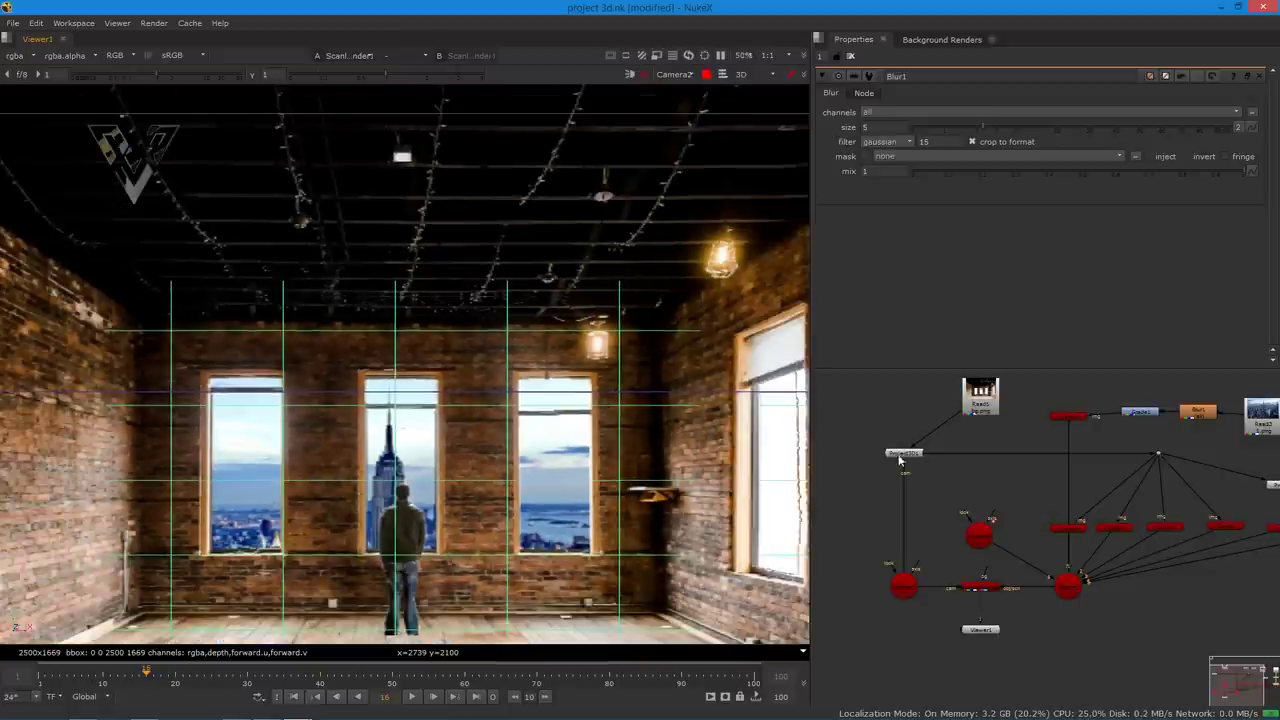
{"action": "left_click", "coordinate": [414, 697]}
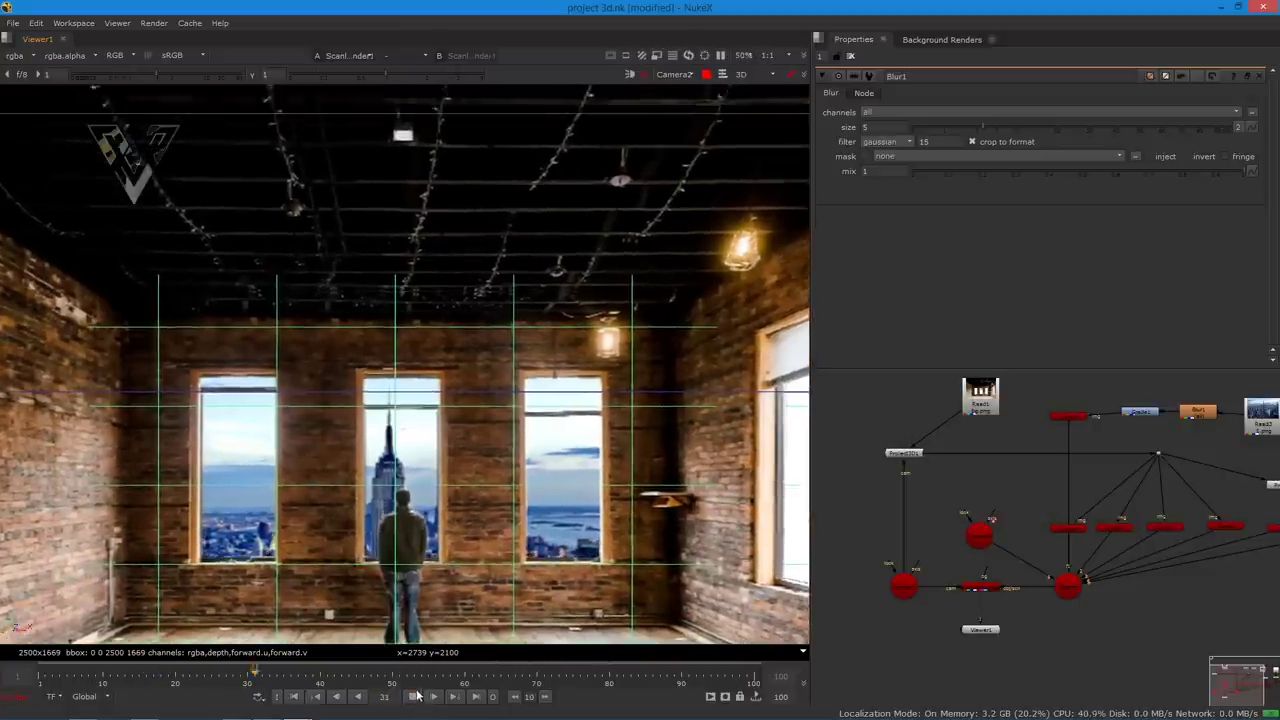